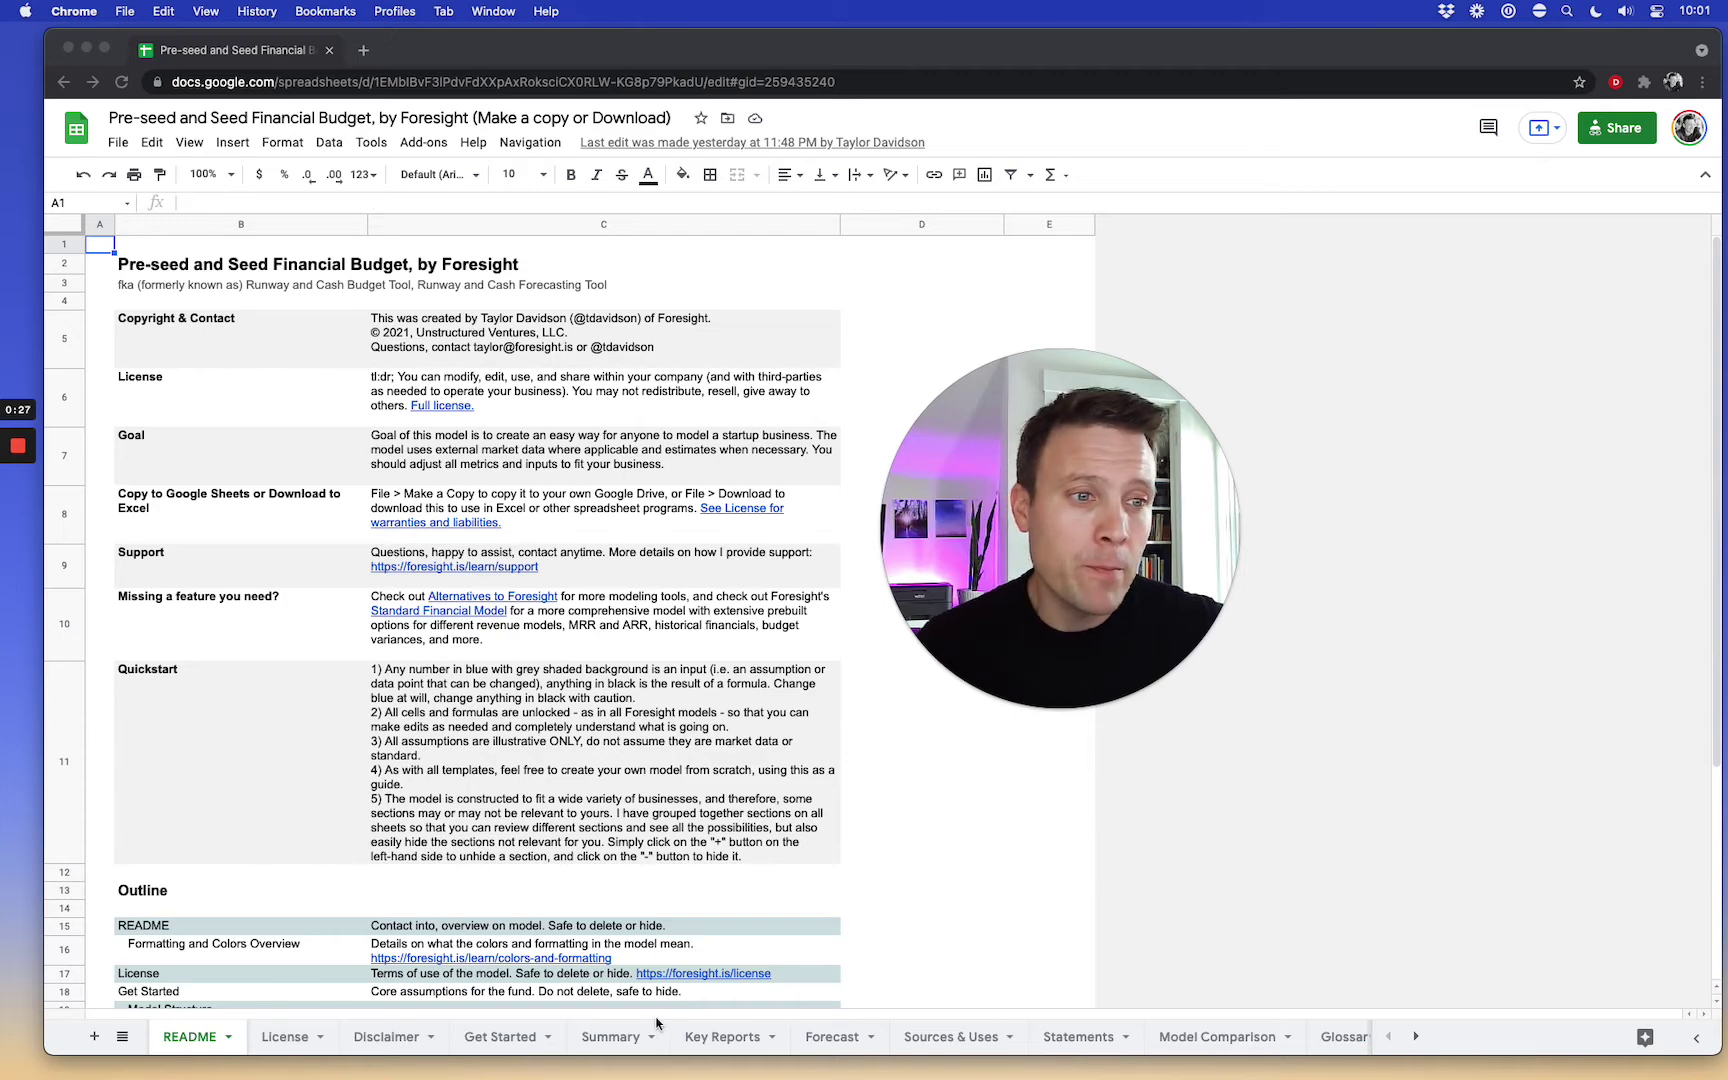
Browse the Get Started, Forecast and Key Reports sheets, ending on the empty Key Reports charts.
click(524, 1040)
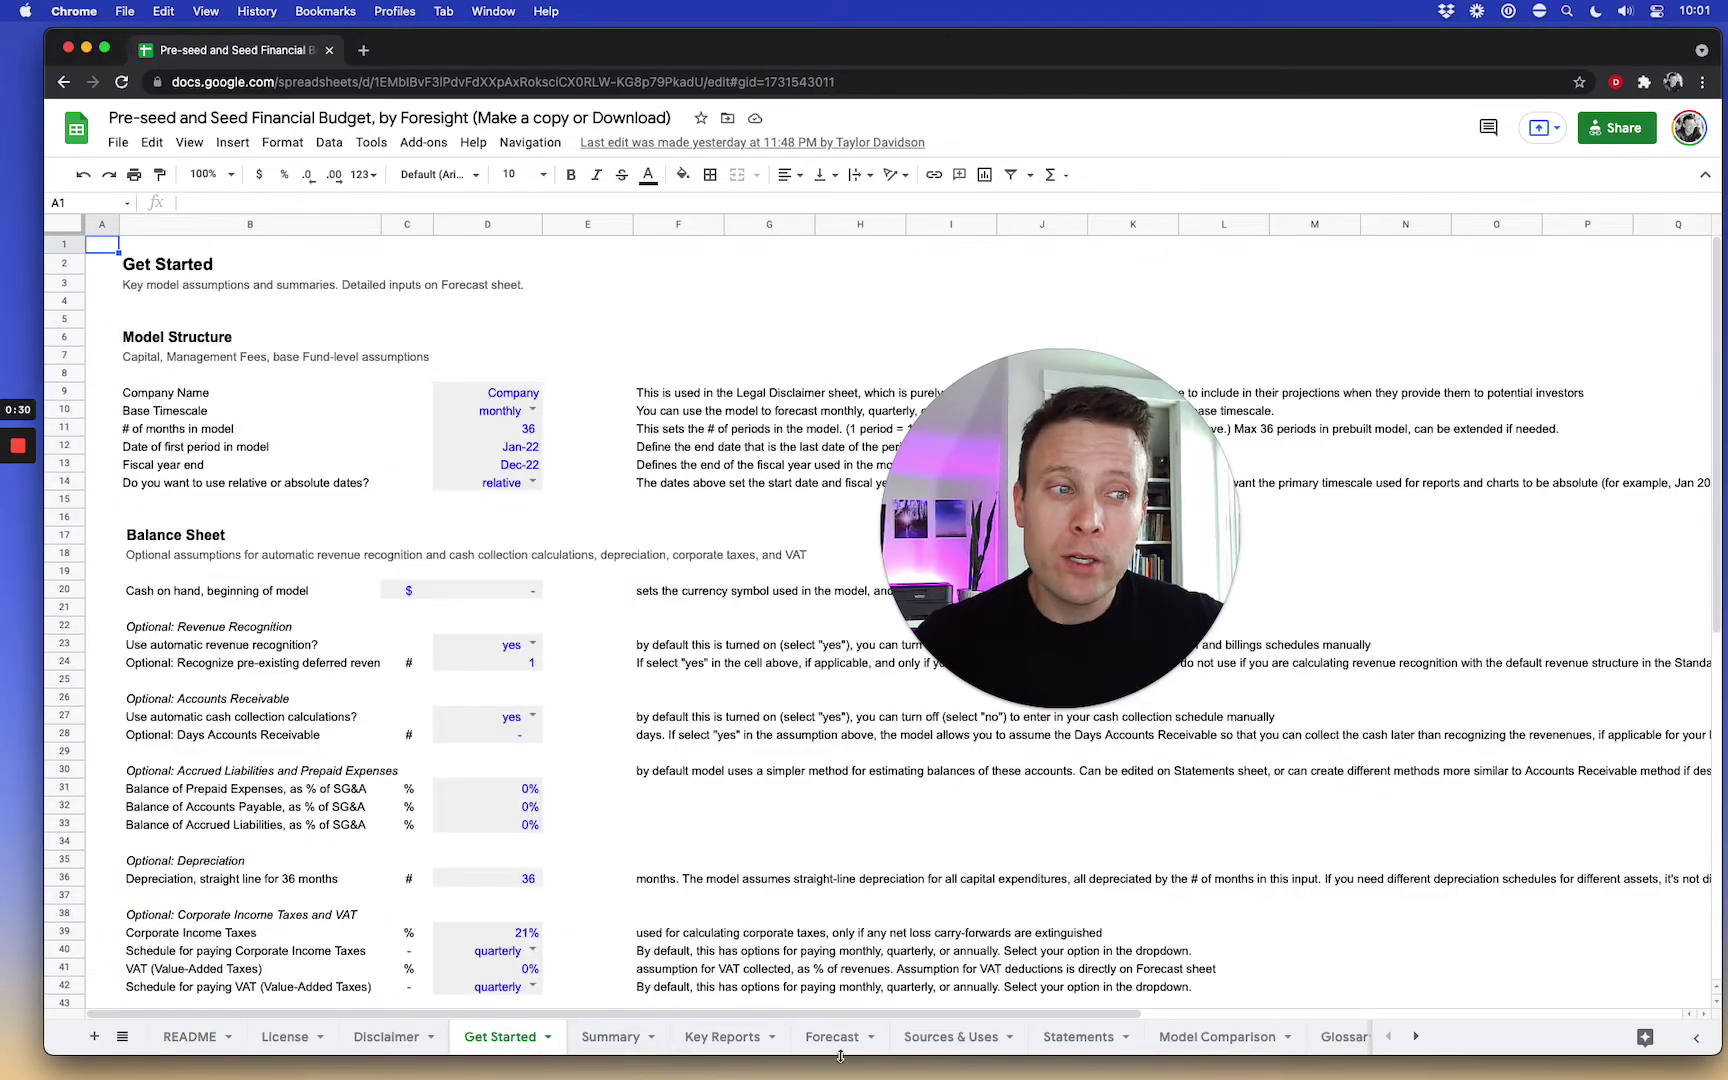
click(832, 1037)
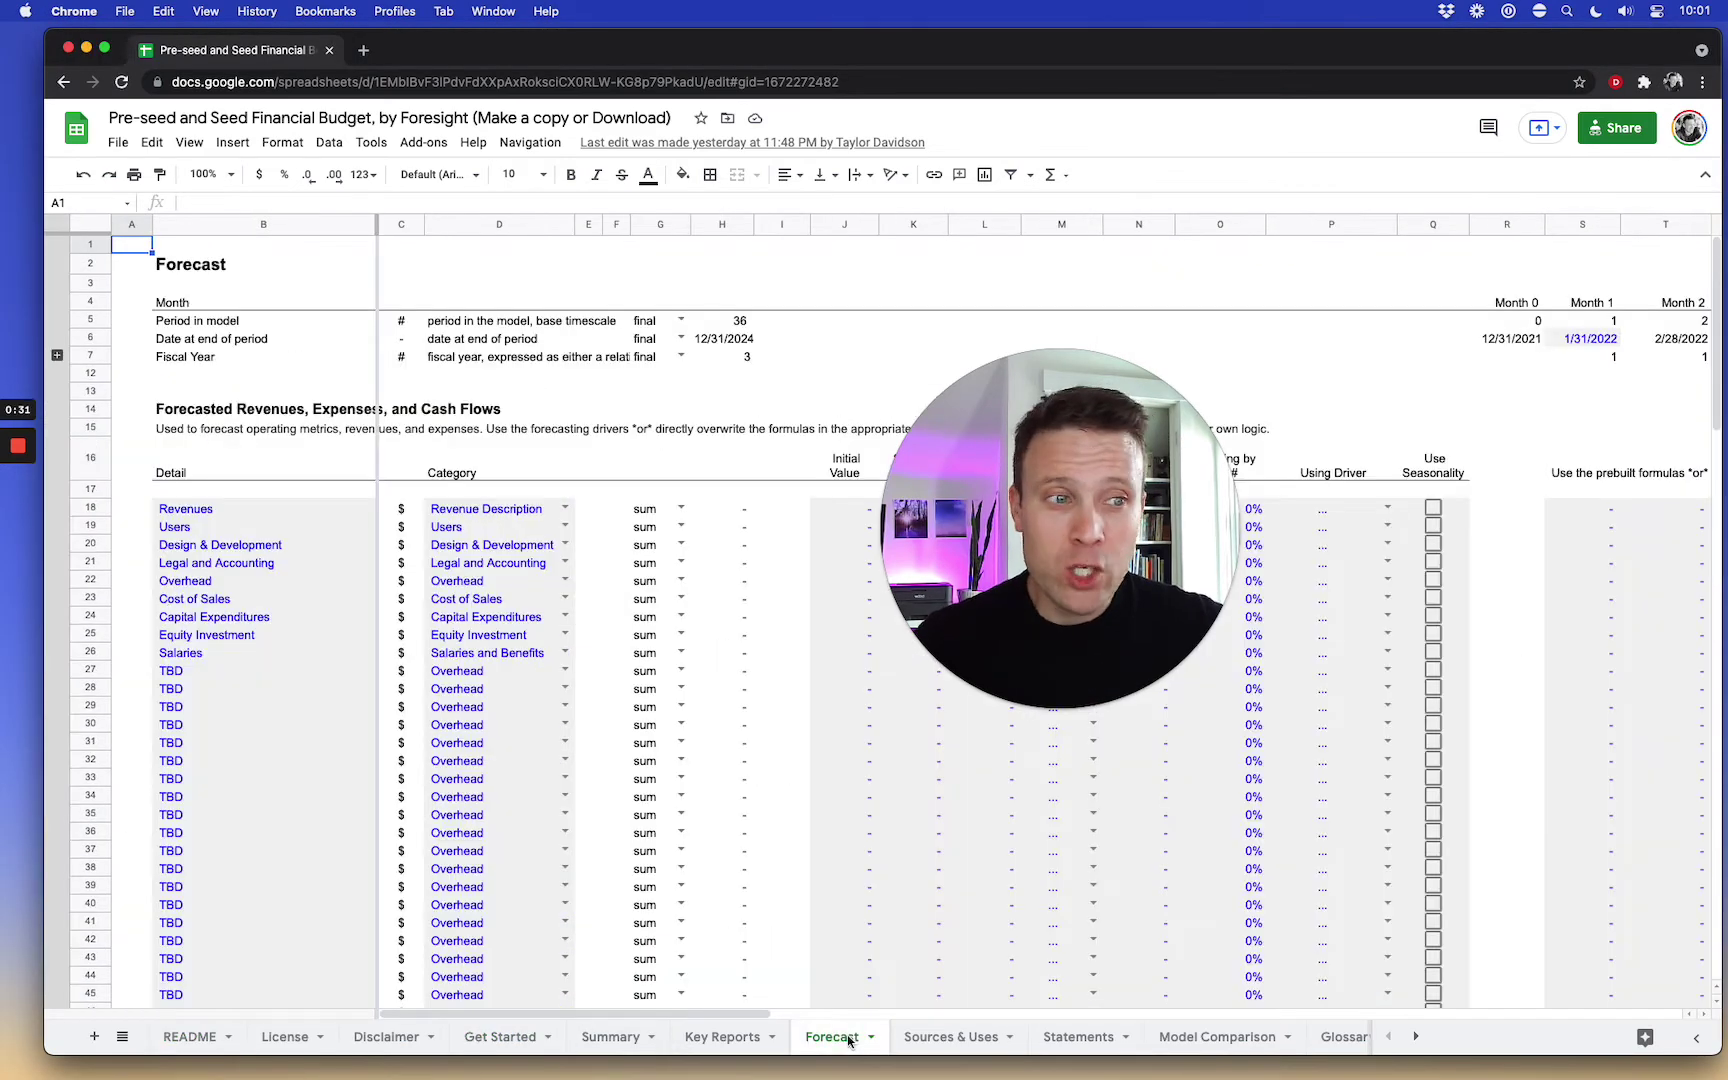
click(724, 1037)
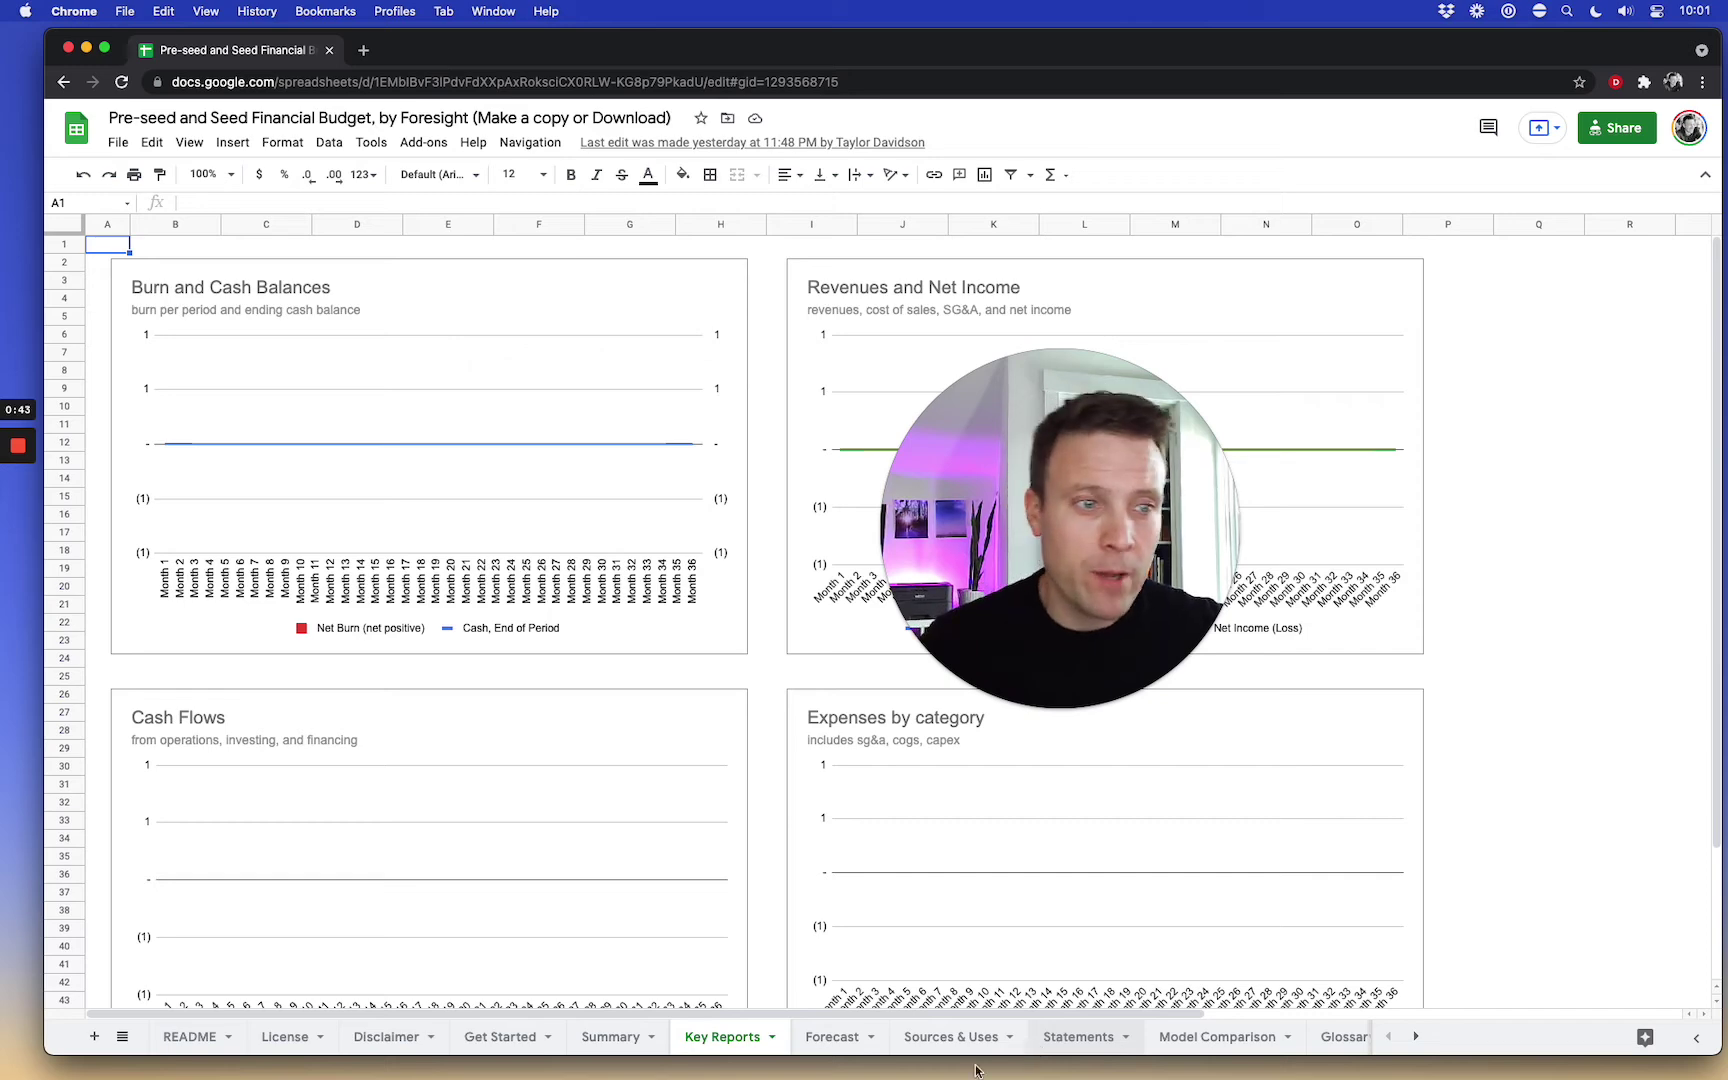
click(517, 1044)
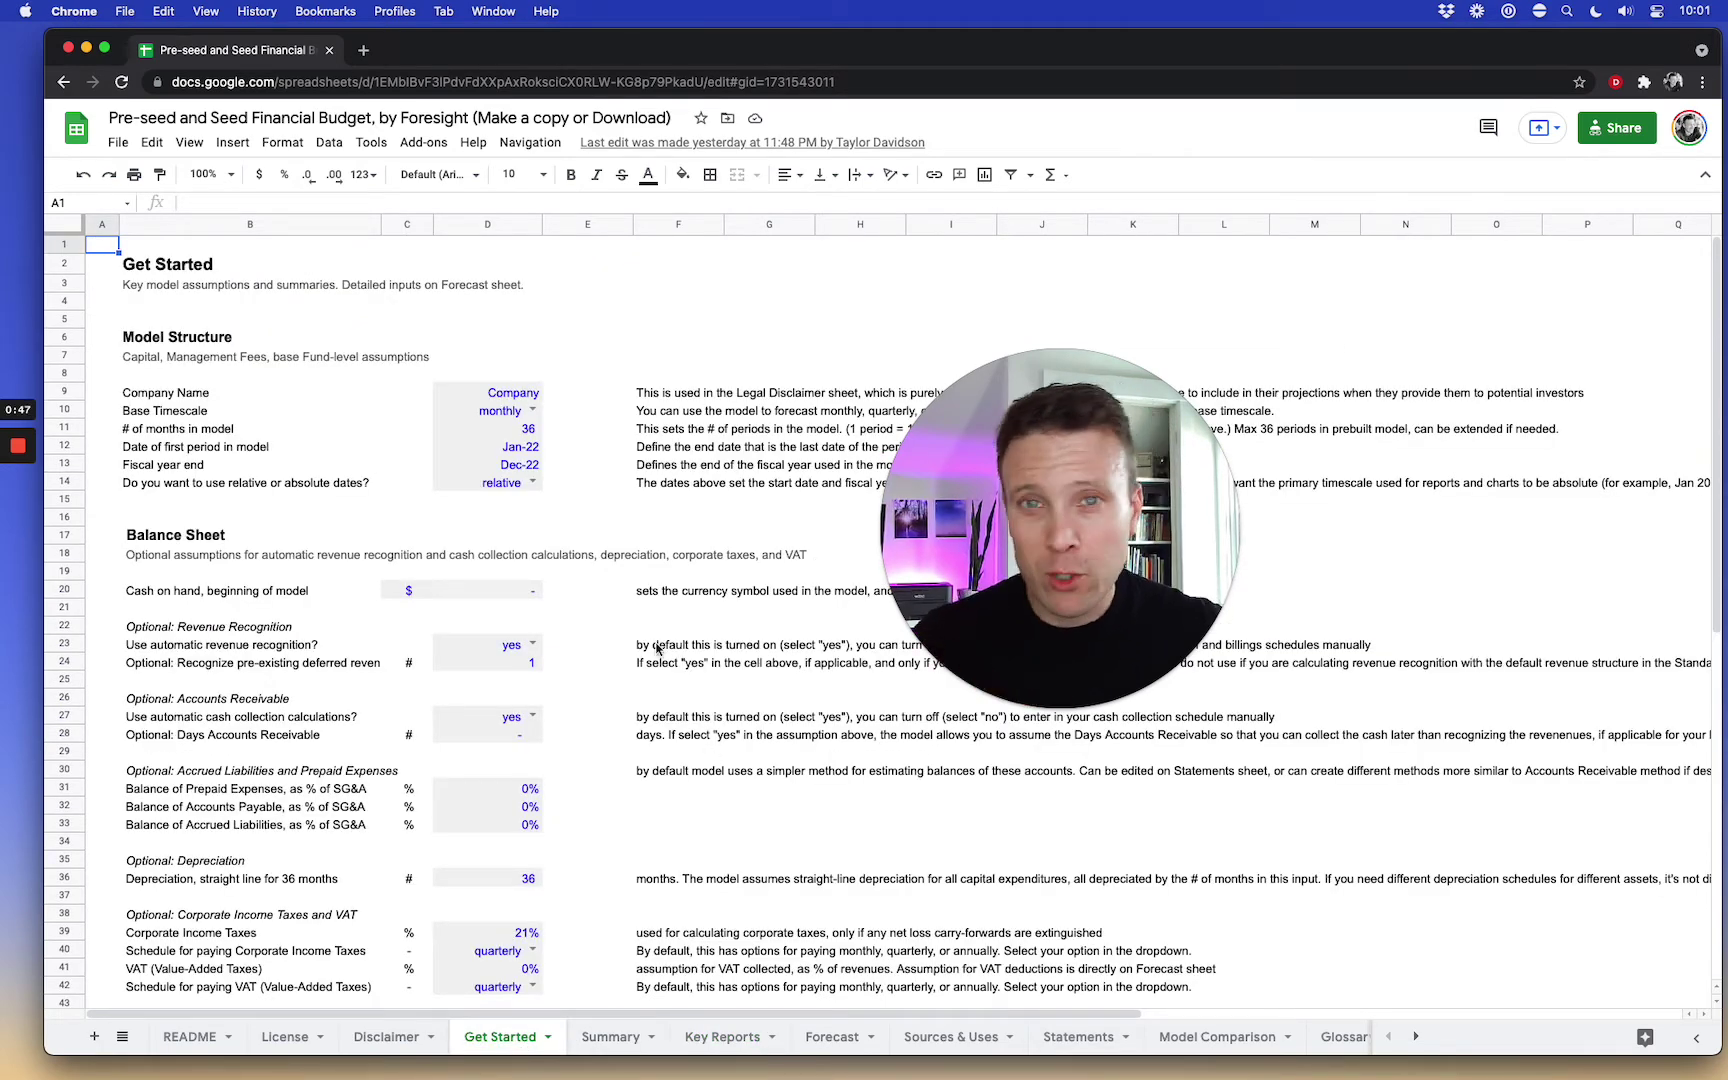
click(530, 409)
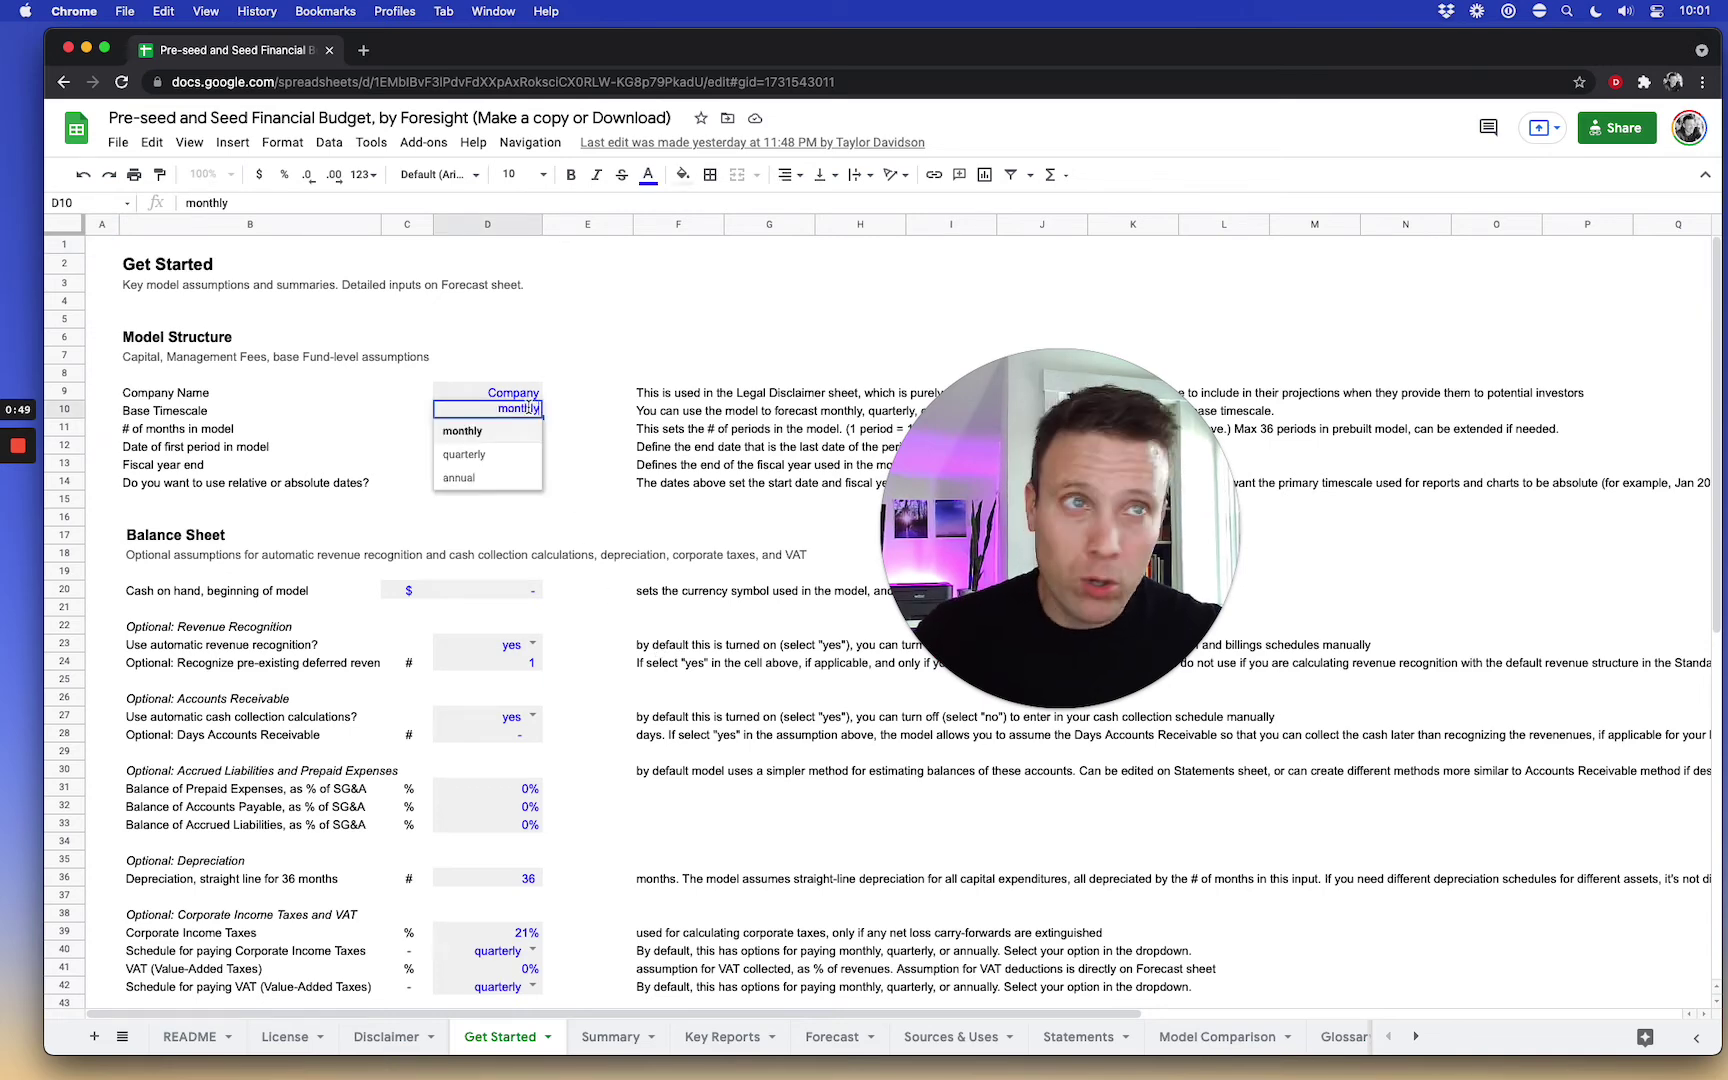
click(639, 450)
click(526, 430)
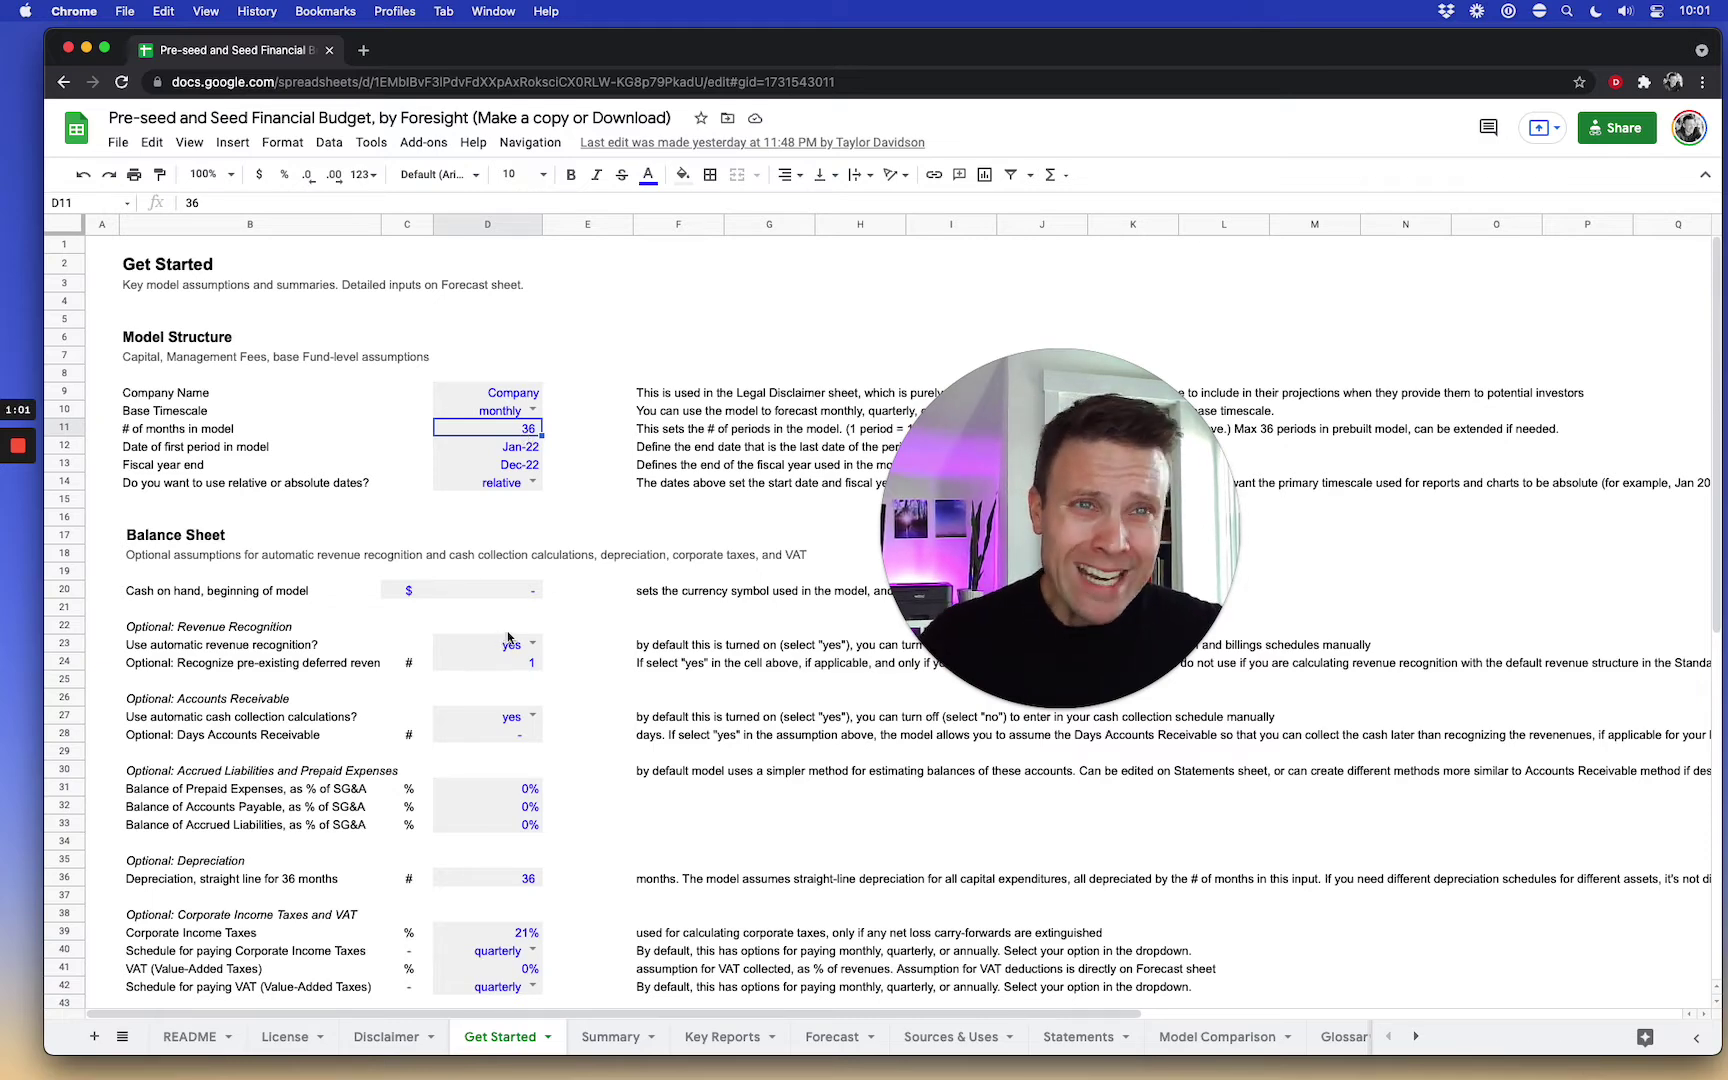
drag(300, 535, 519, 910)
scroll(666, 908, down, 5)
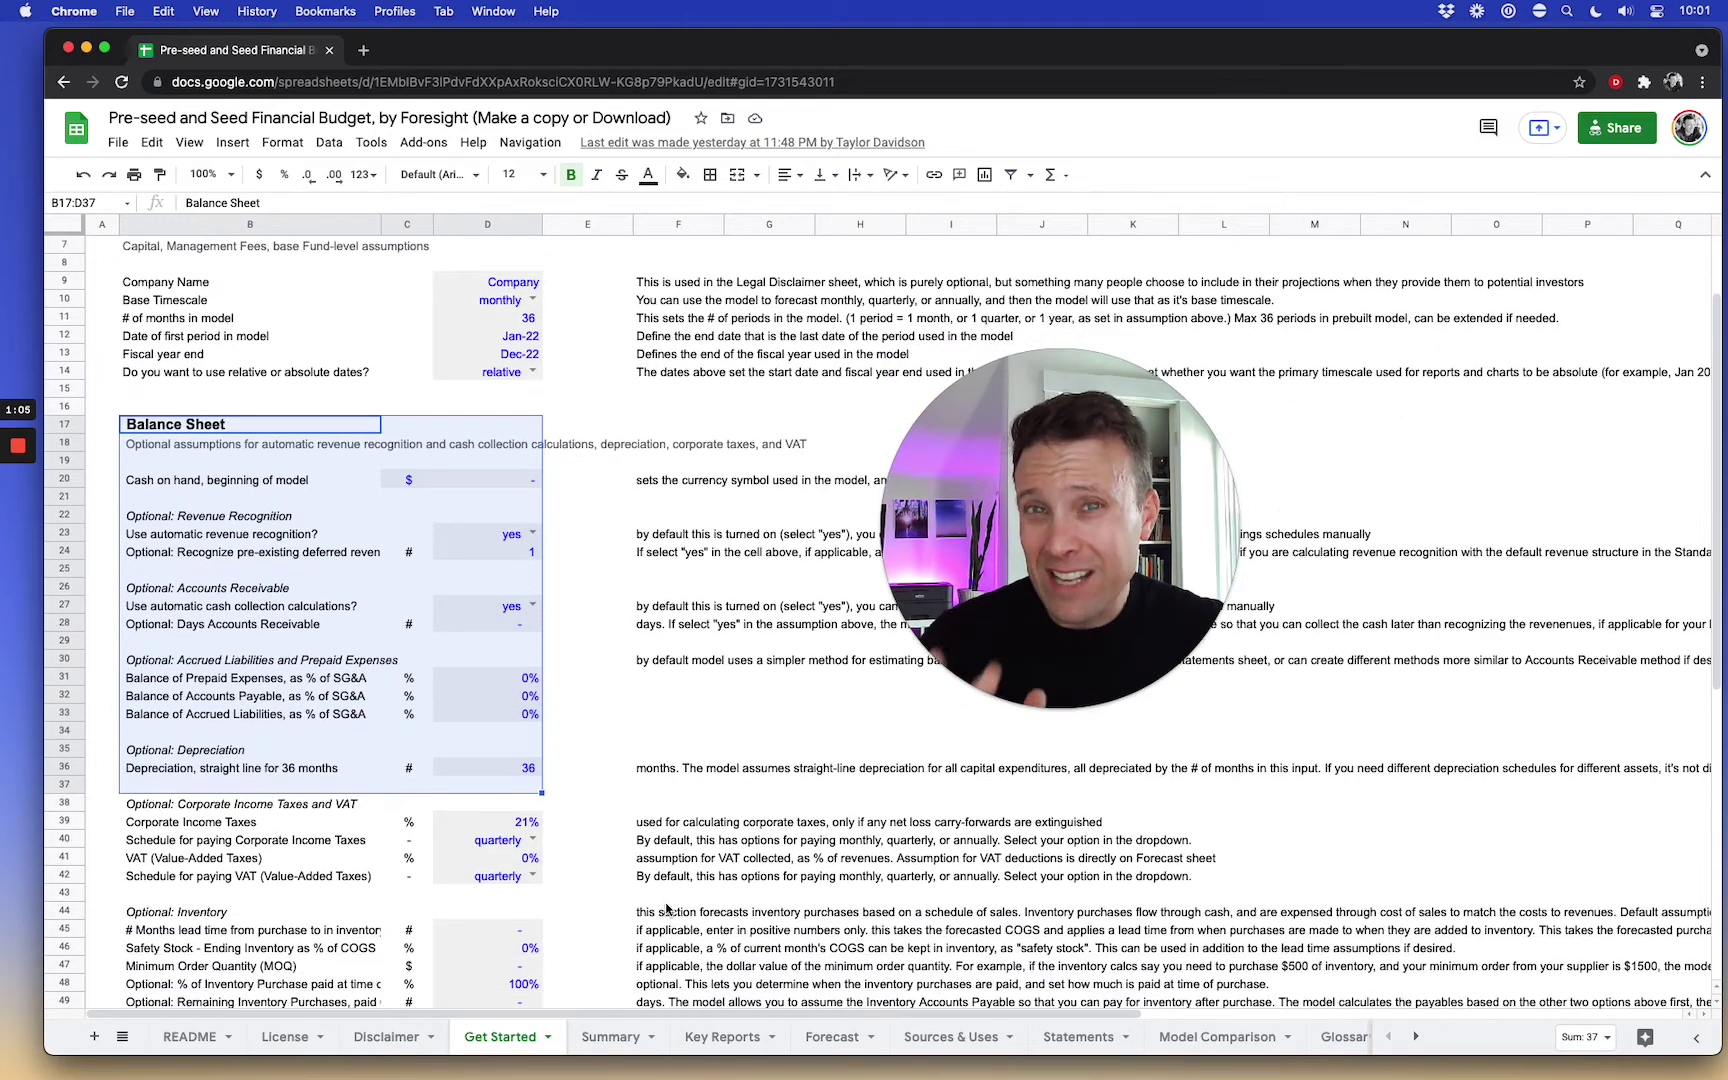
scroll(666, 908, down, 3)
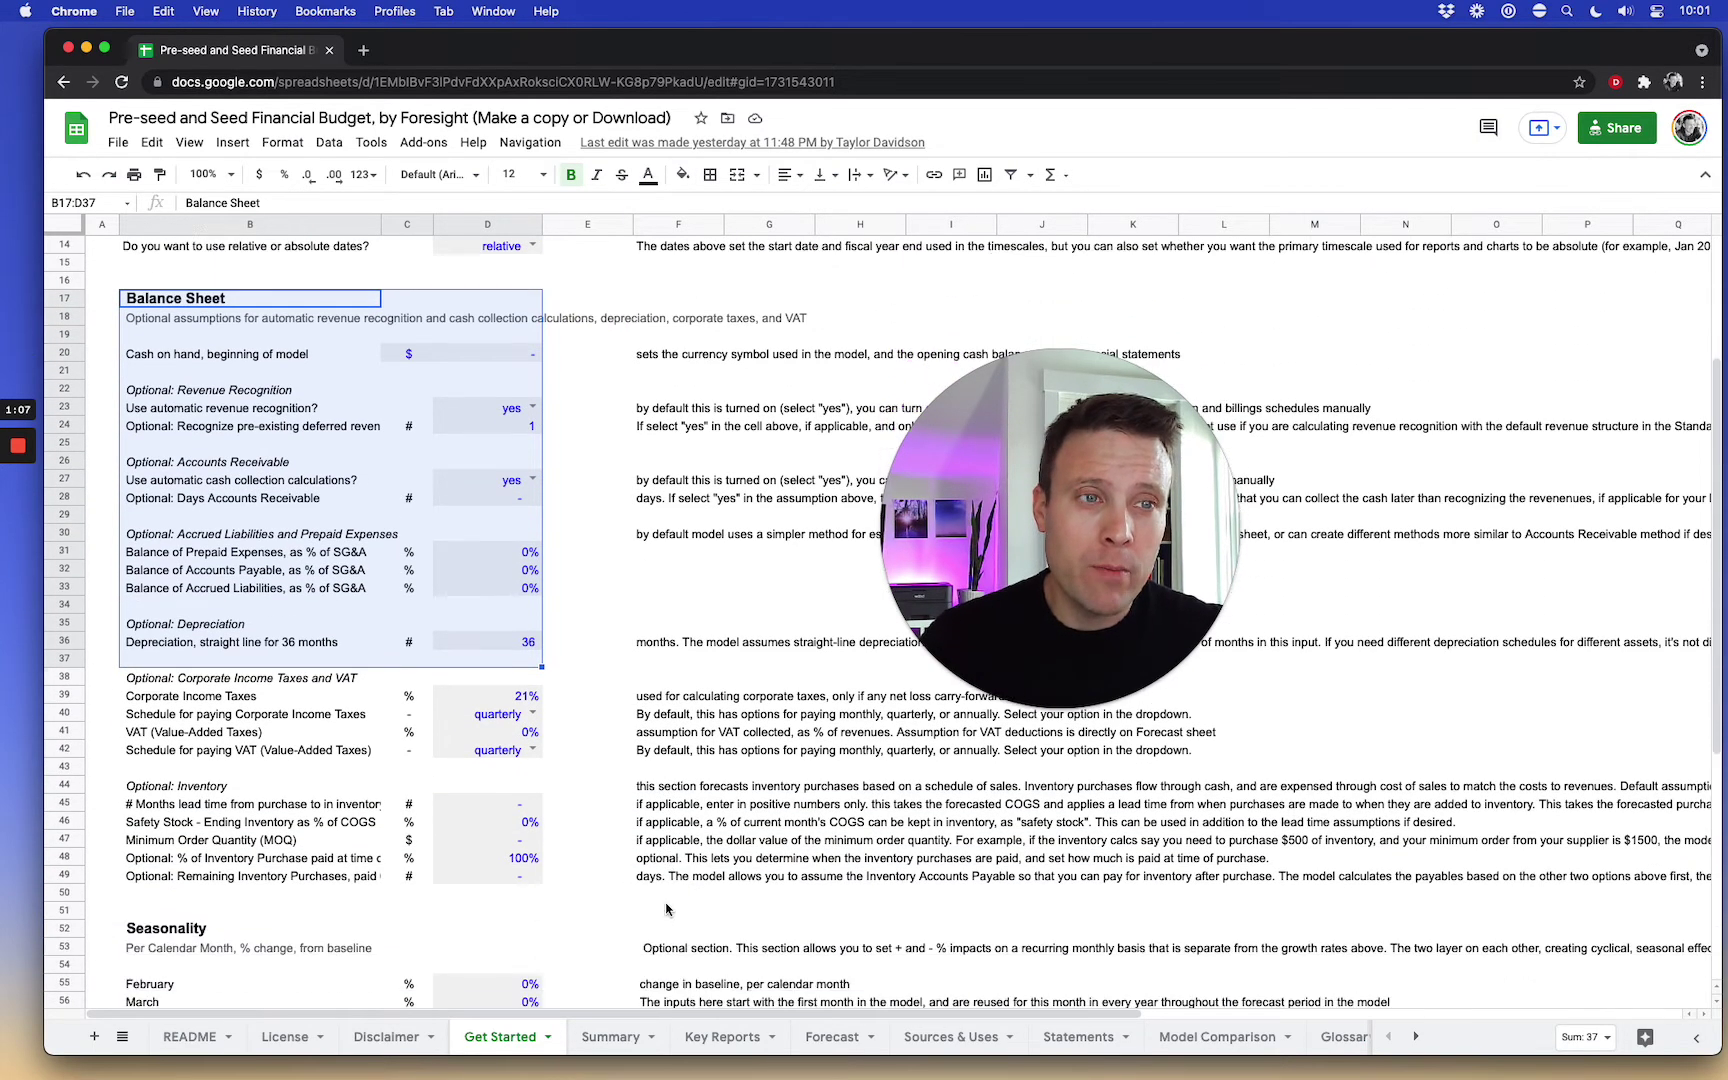
scroll(666, 908, up, 5)
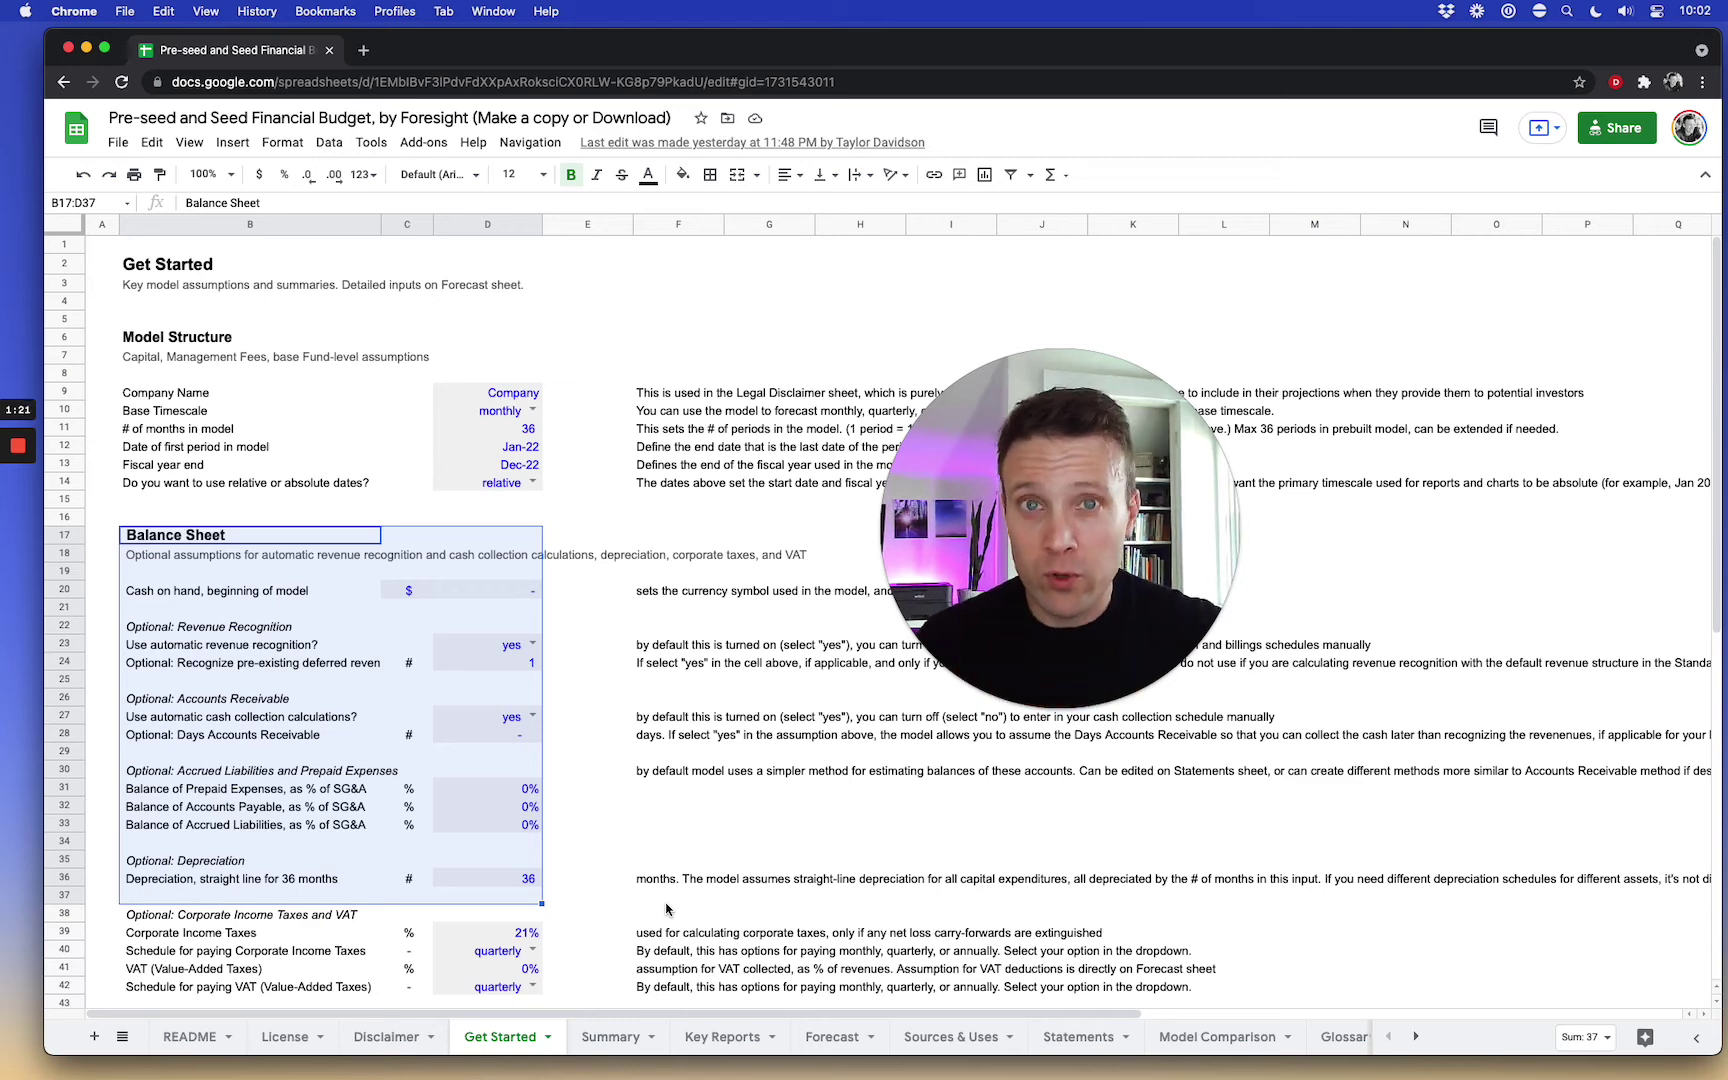
Open the Forecast sheet and highlight the category names under Totals by Category.
click(826, 1050)
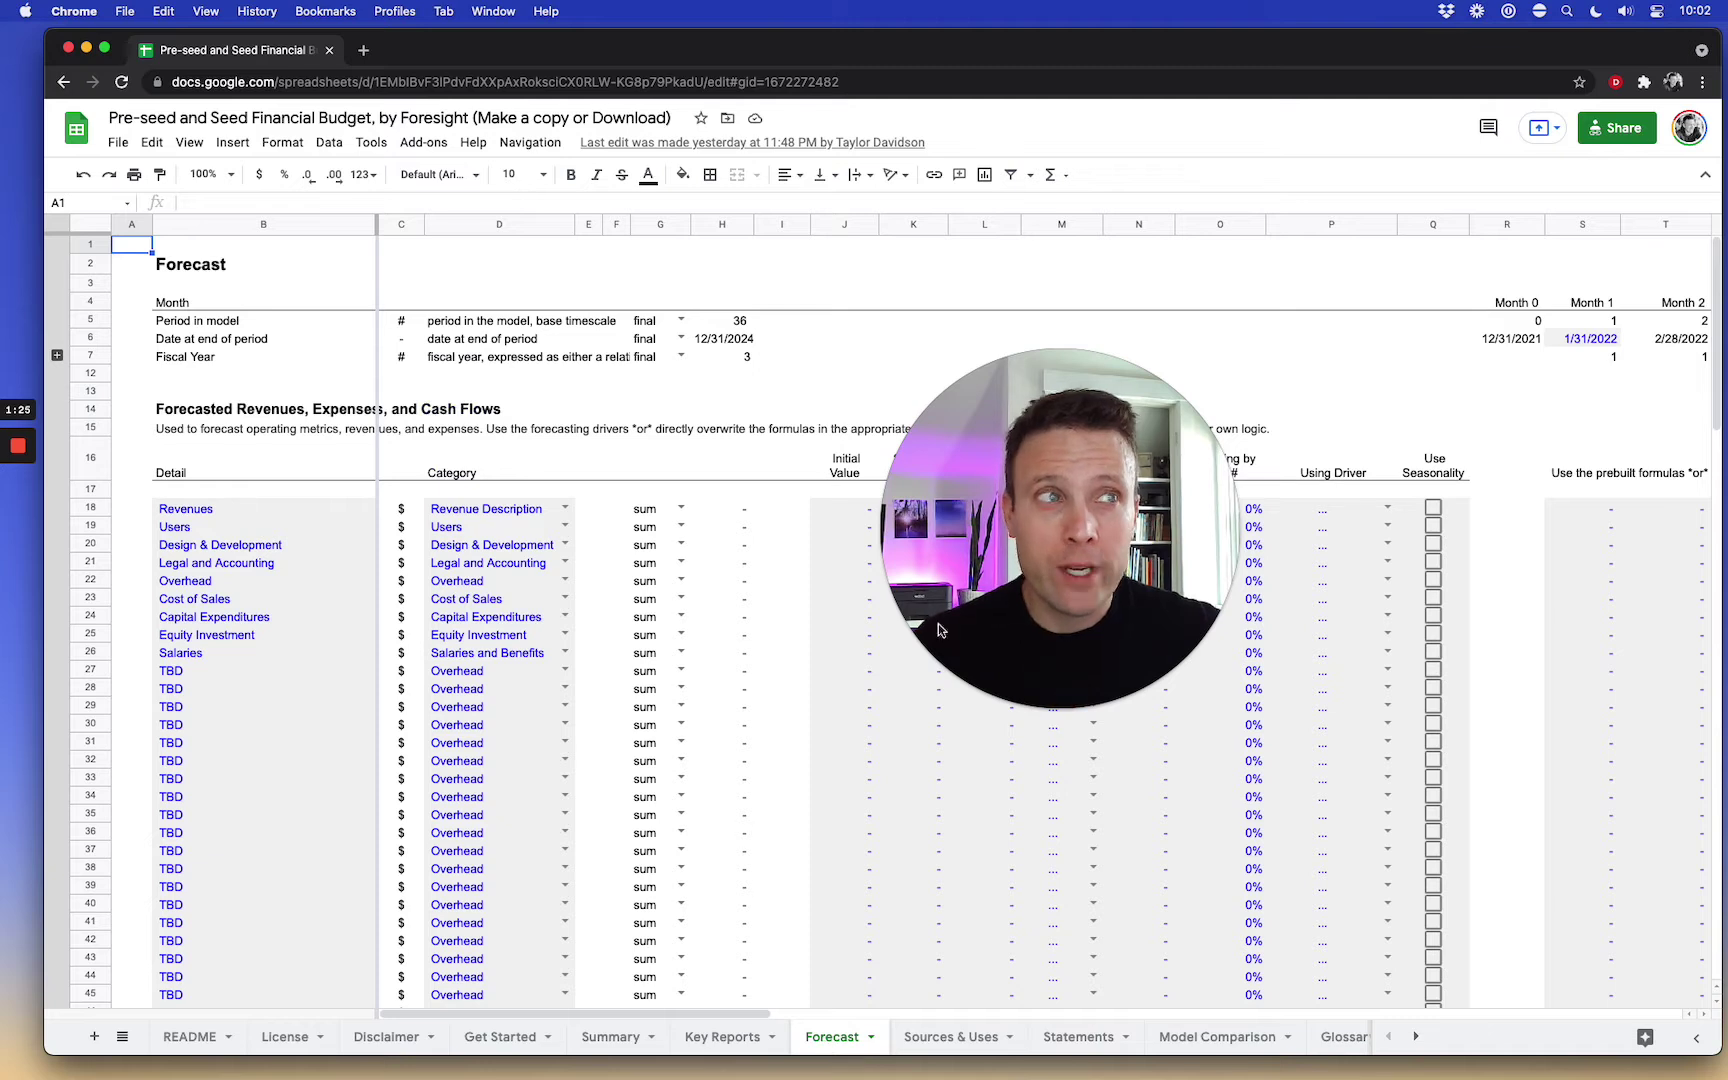
drag(1060, 504, 1359, 296)
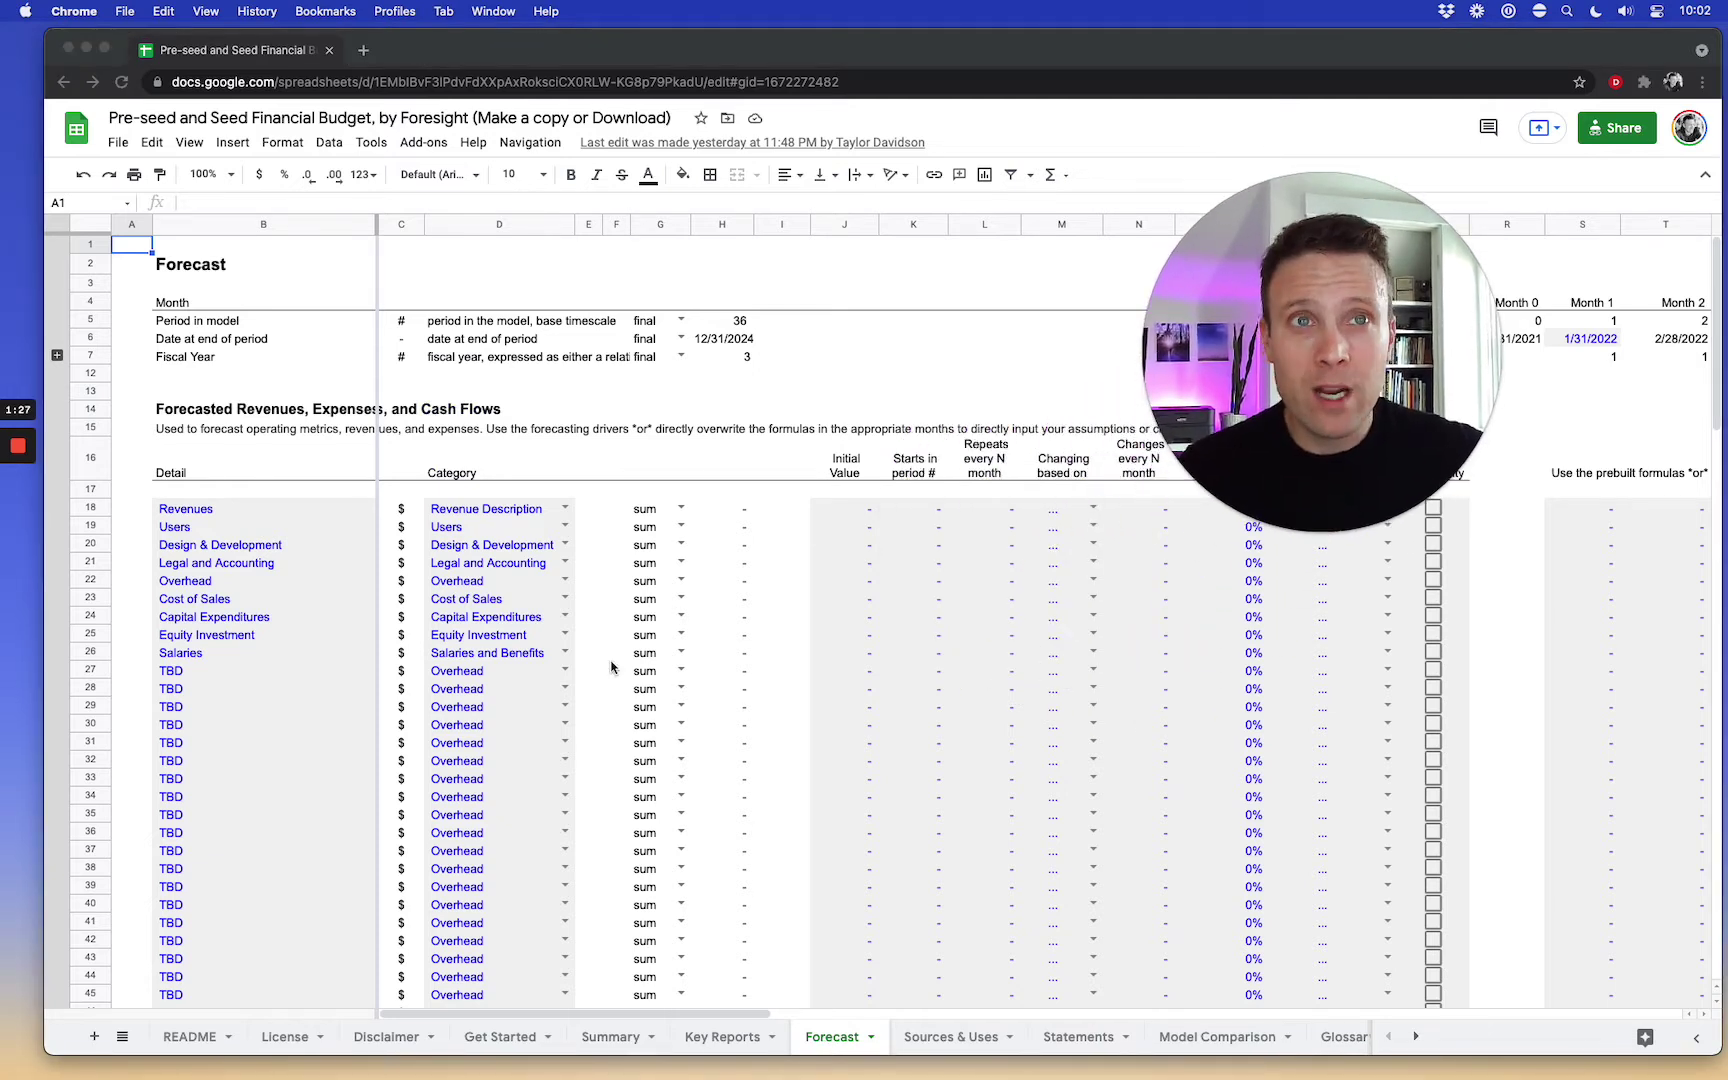
scroll(236, 592, down, 2)
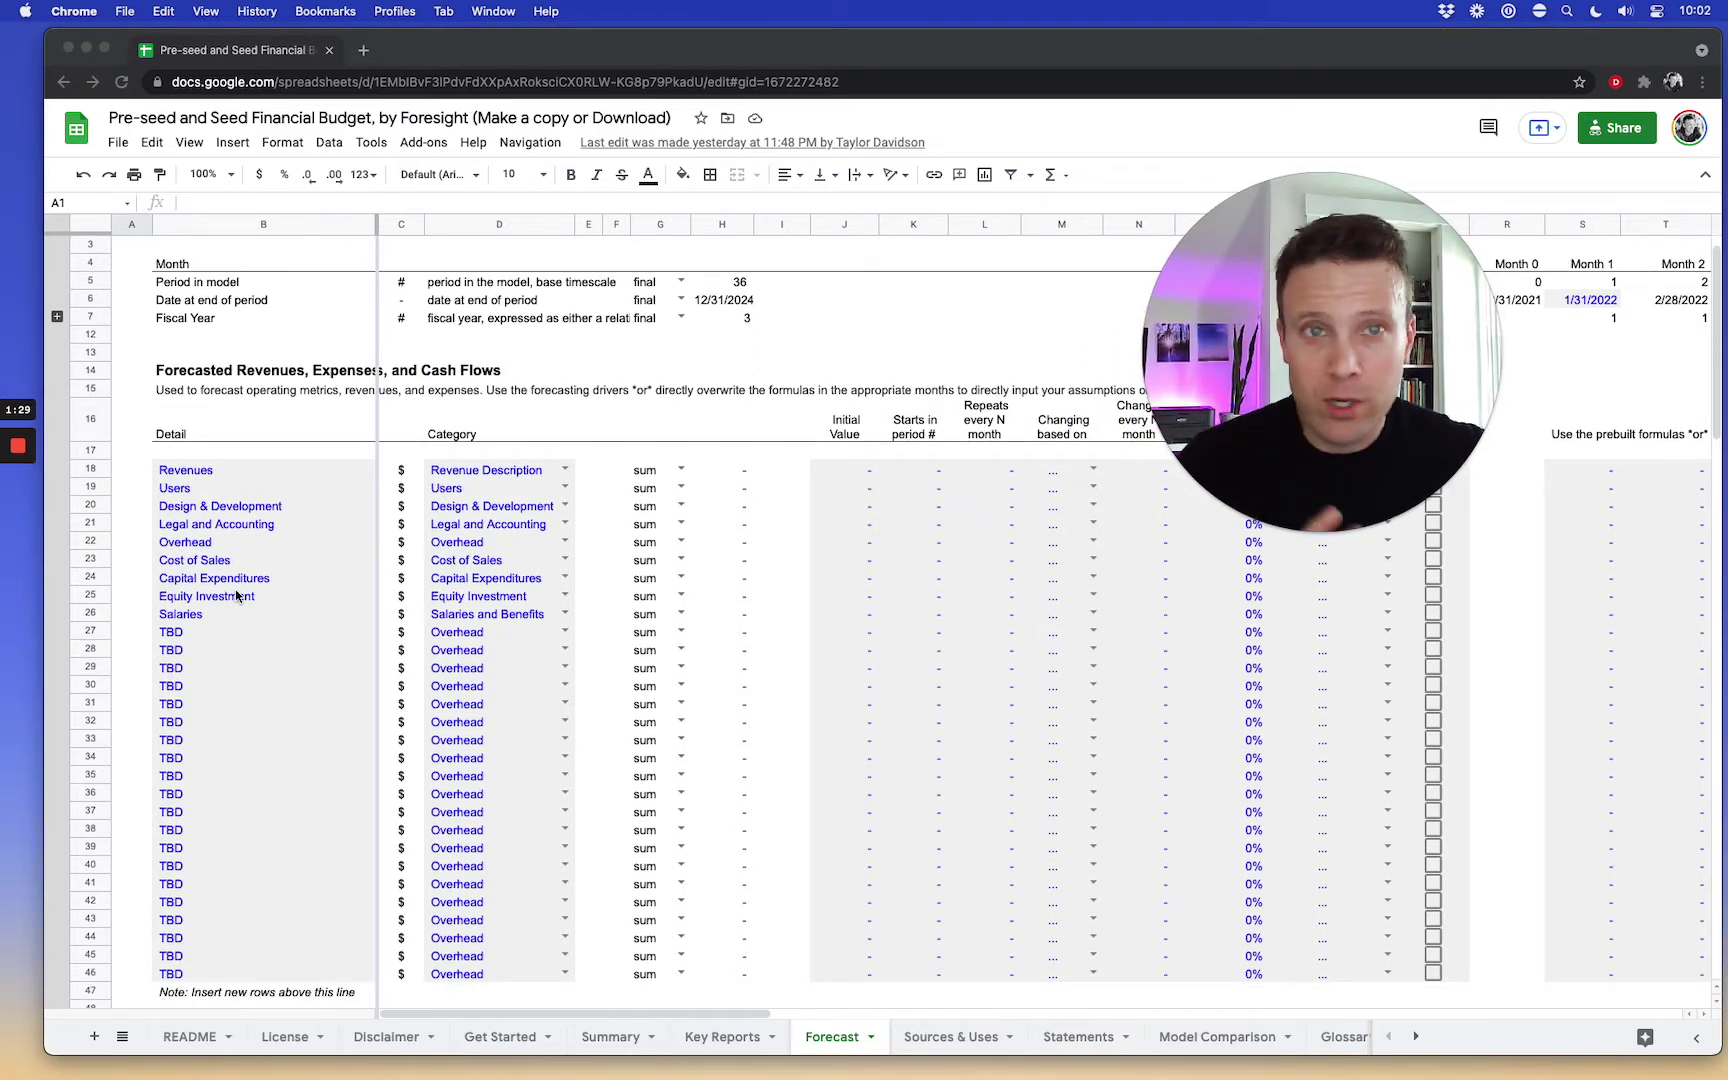
scroll(236, 596, down, 3)
scroll(236, 596, down, 5)
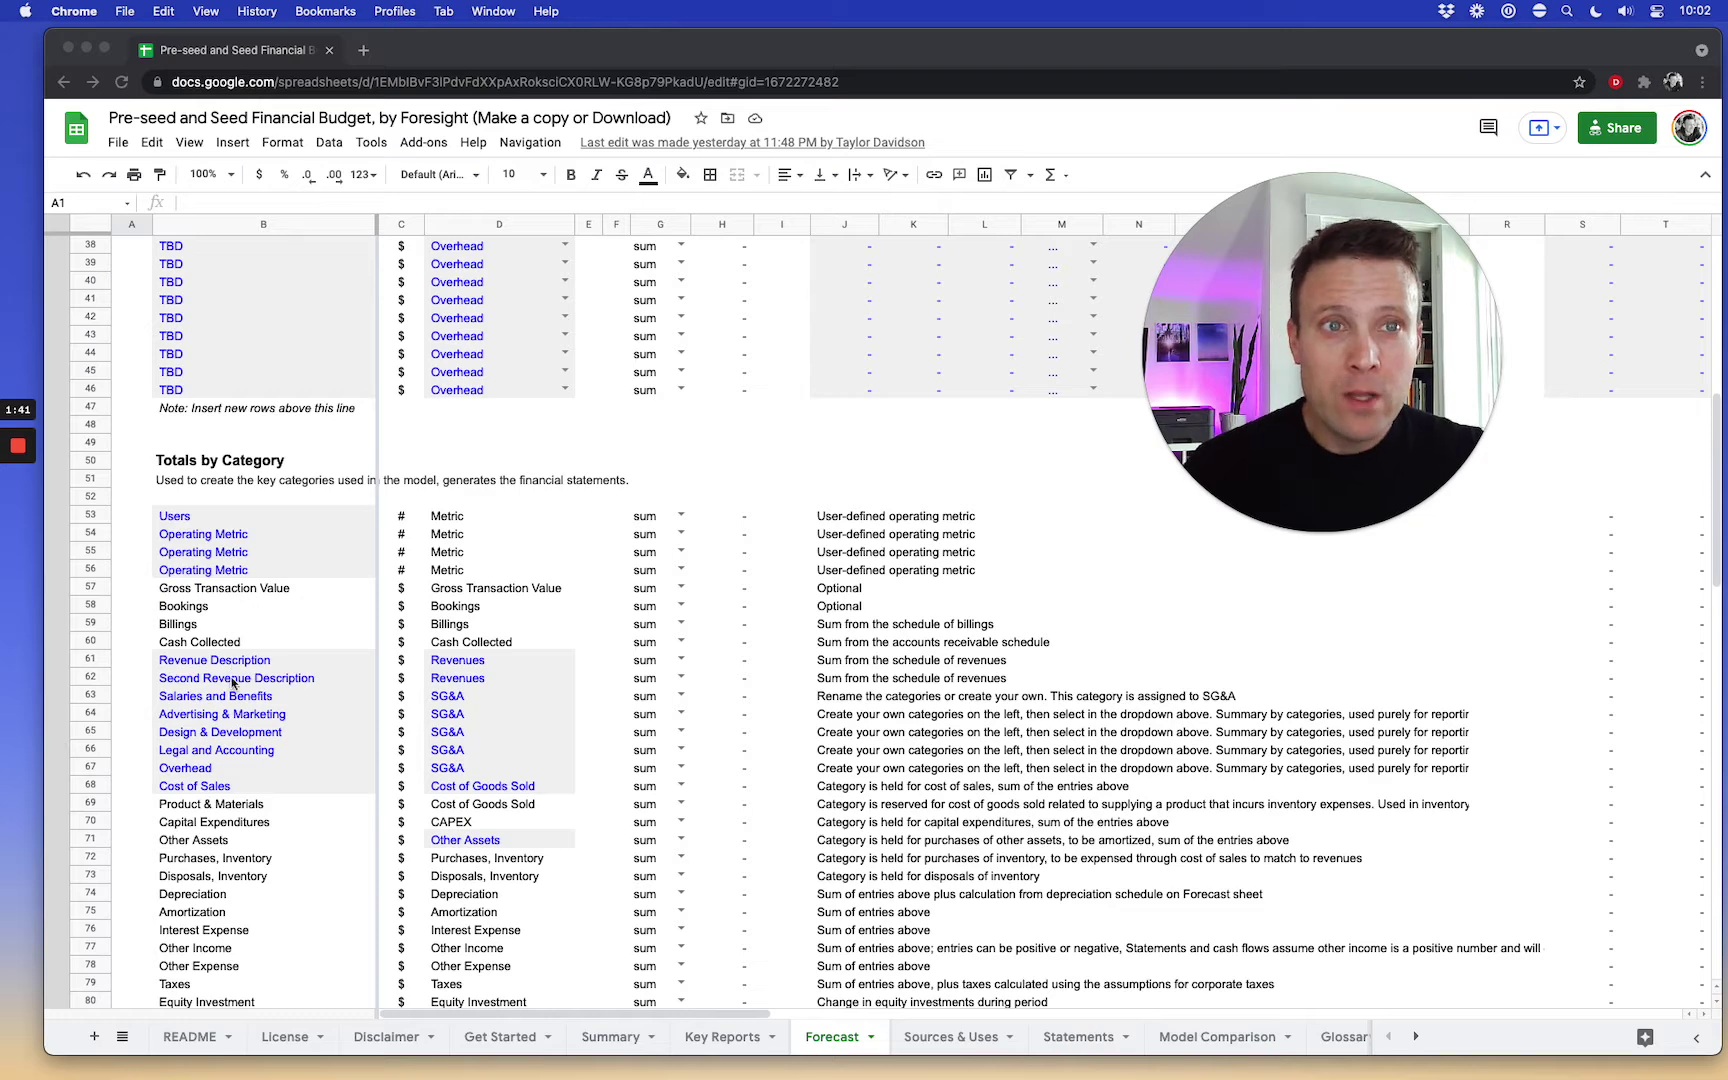
drag(246, 668, 280, 792)
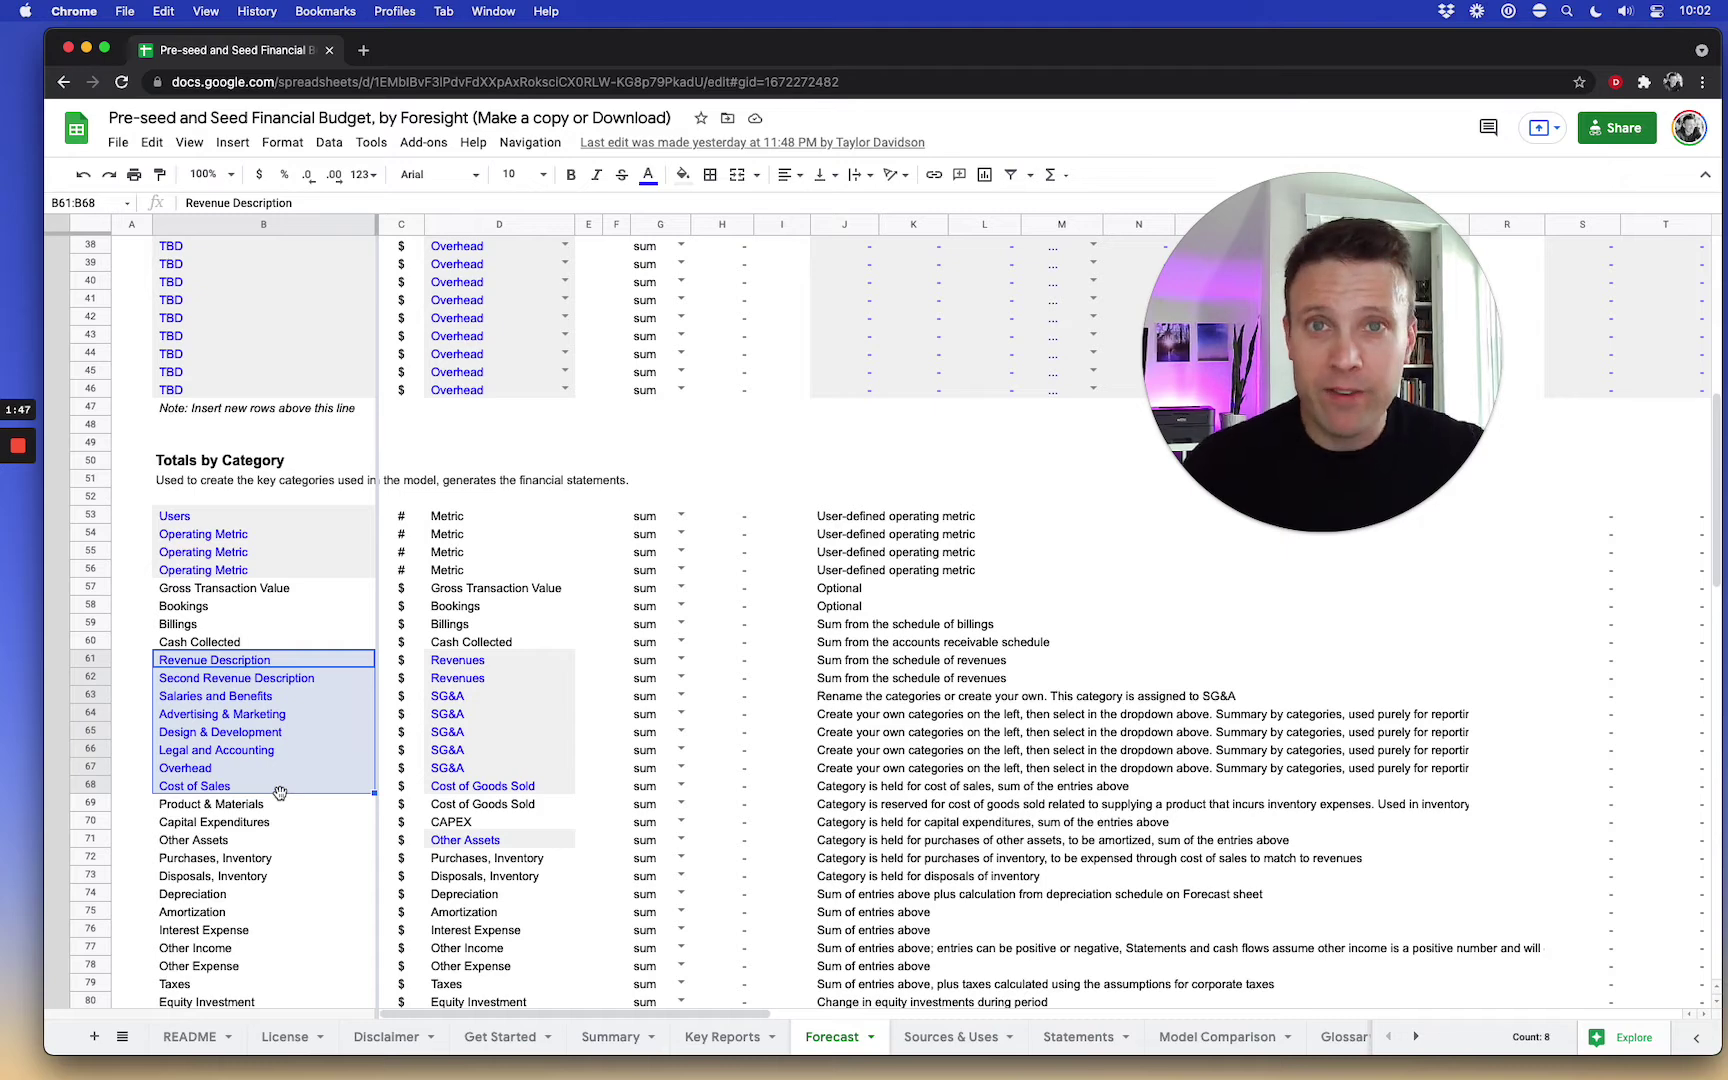
Highlight the Users and Operating Metric rows, Capital Expenditures driver inputs, and Revenues-to-TBD detail lines.
scroll(508, 763, up, 5)
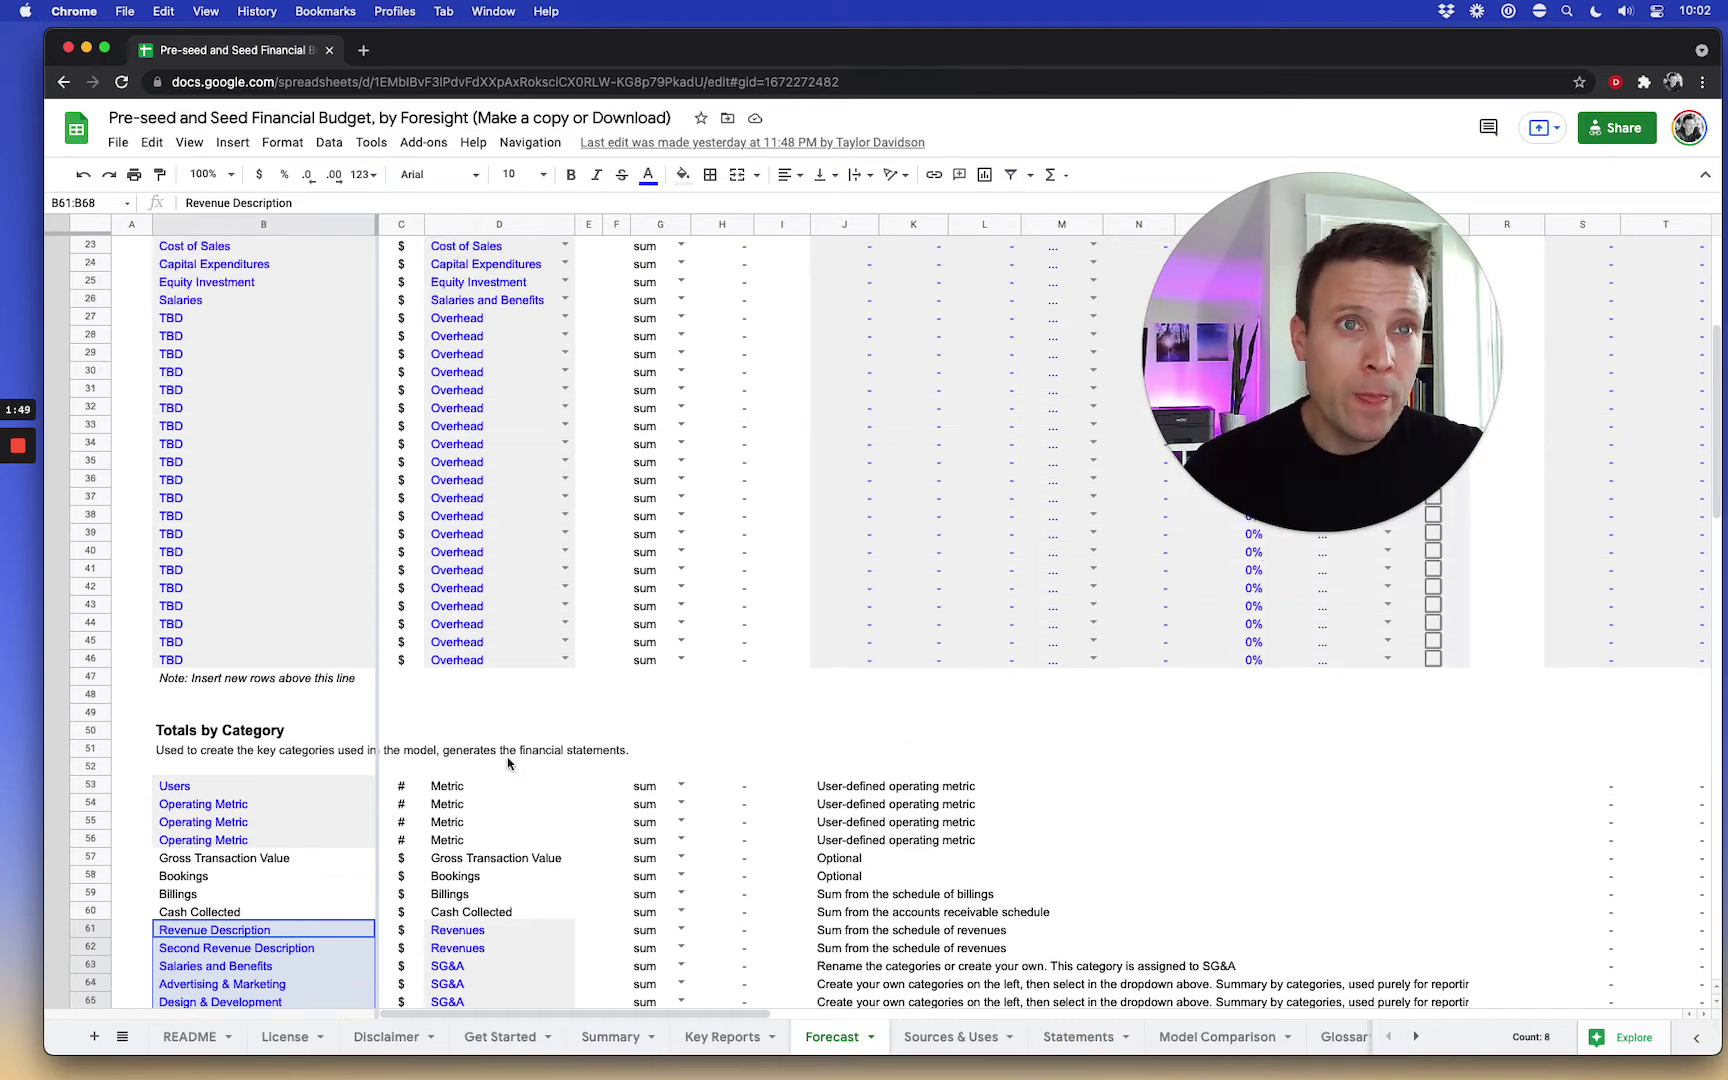
drag(292, 787, 304, 830)
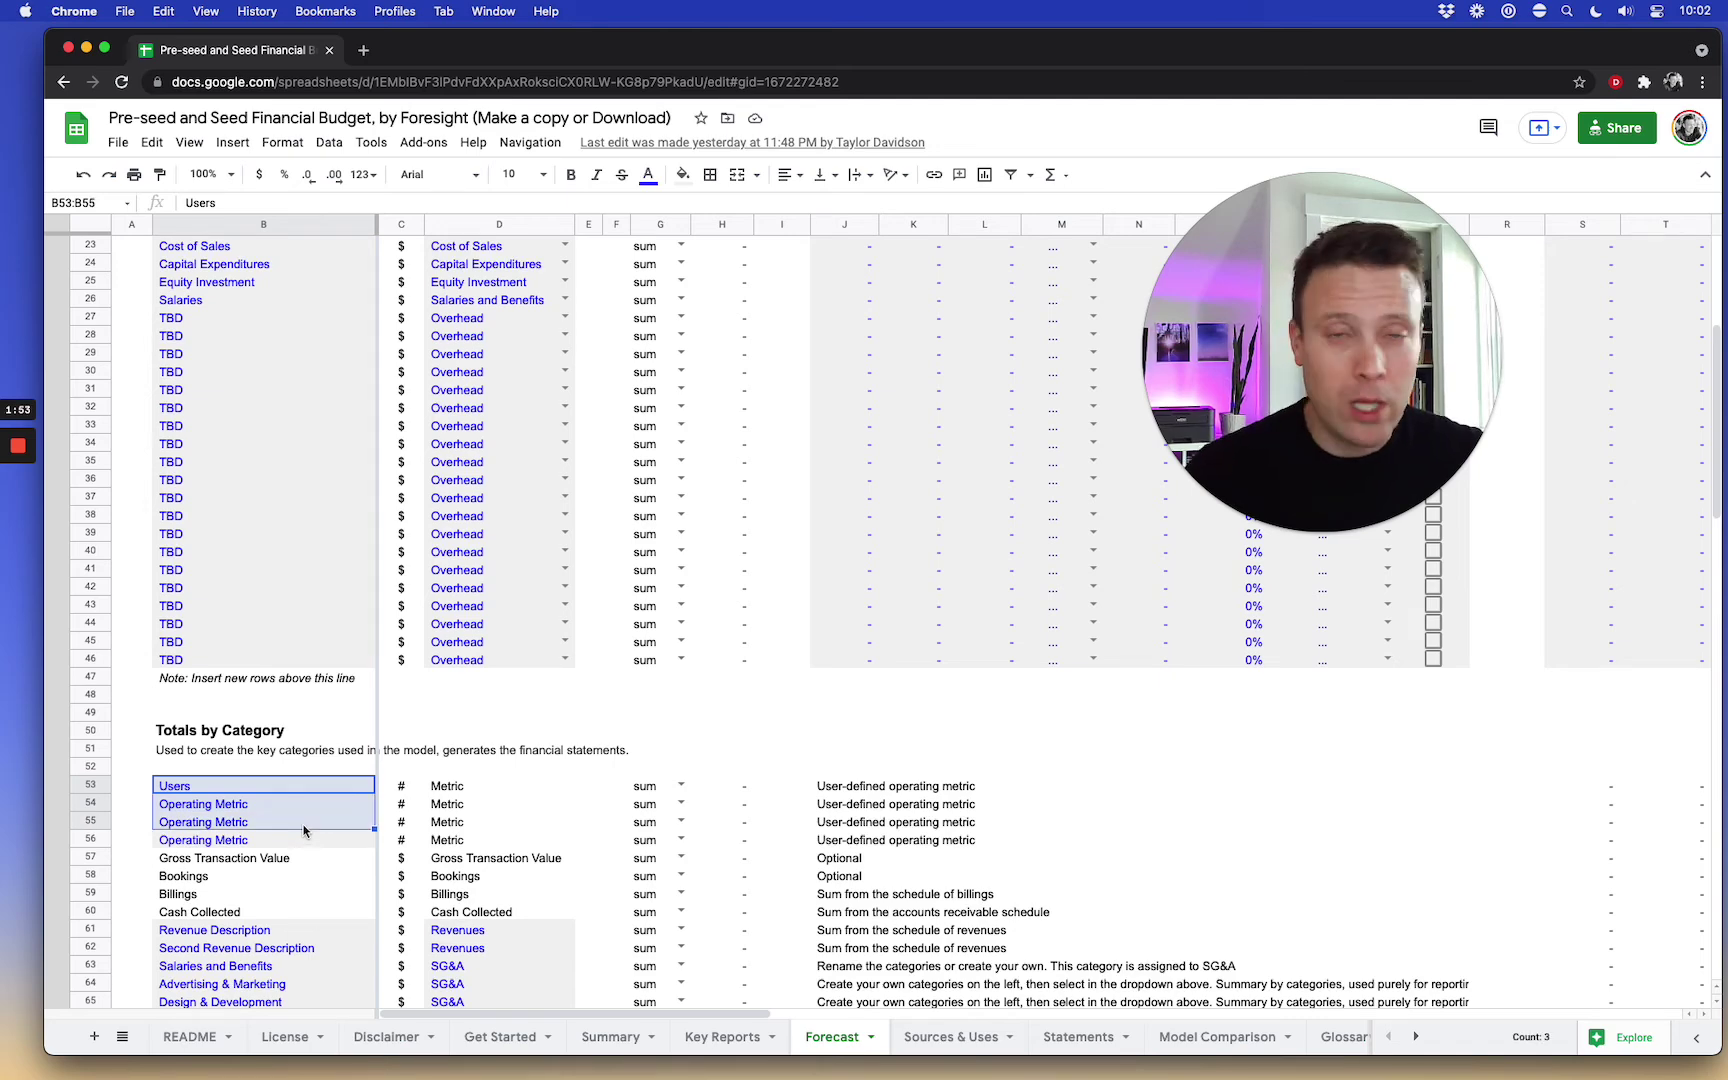
scroll(490, 807, up, 5)
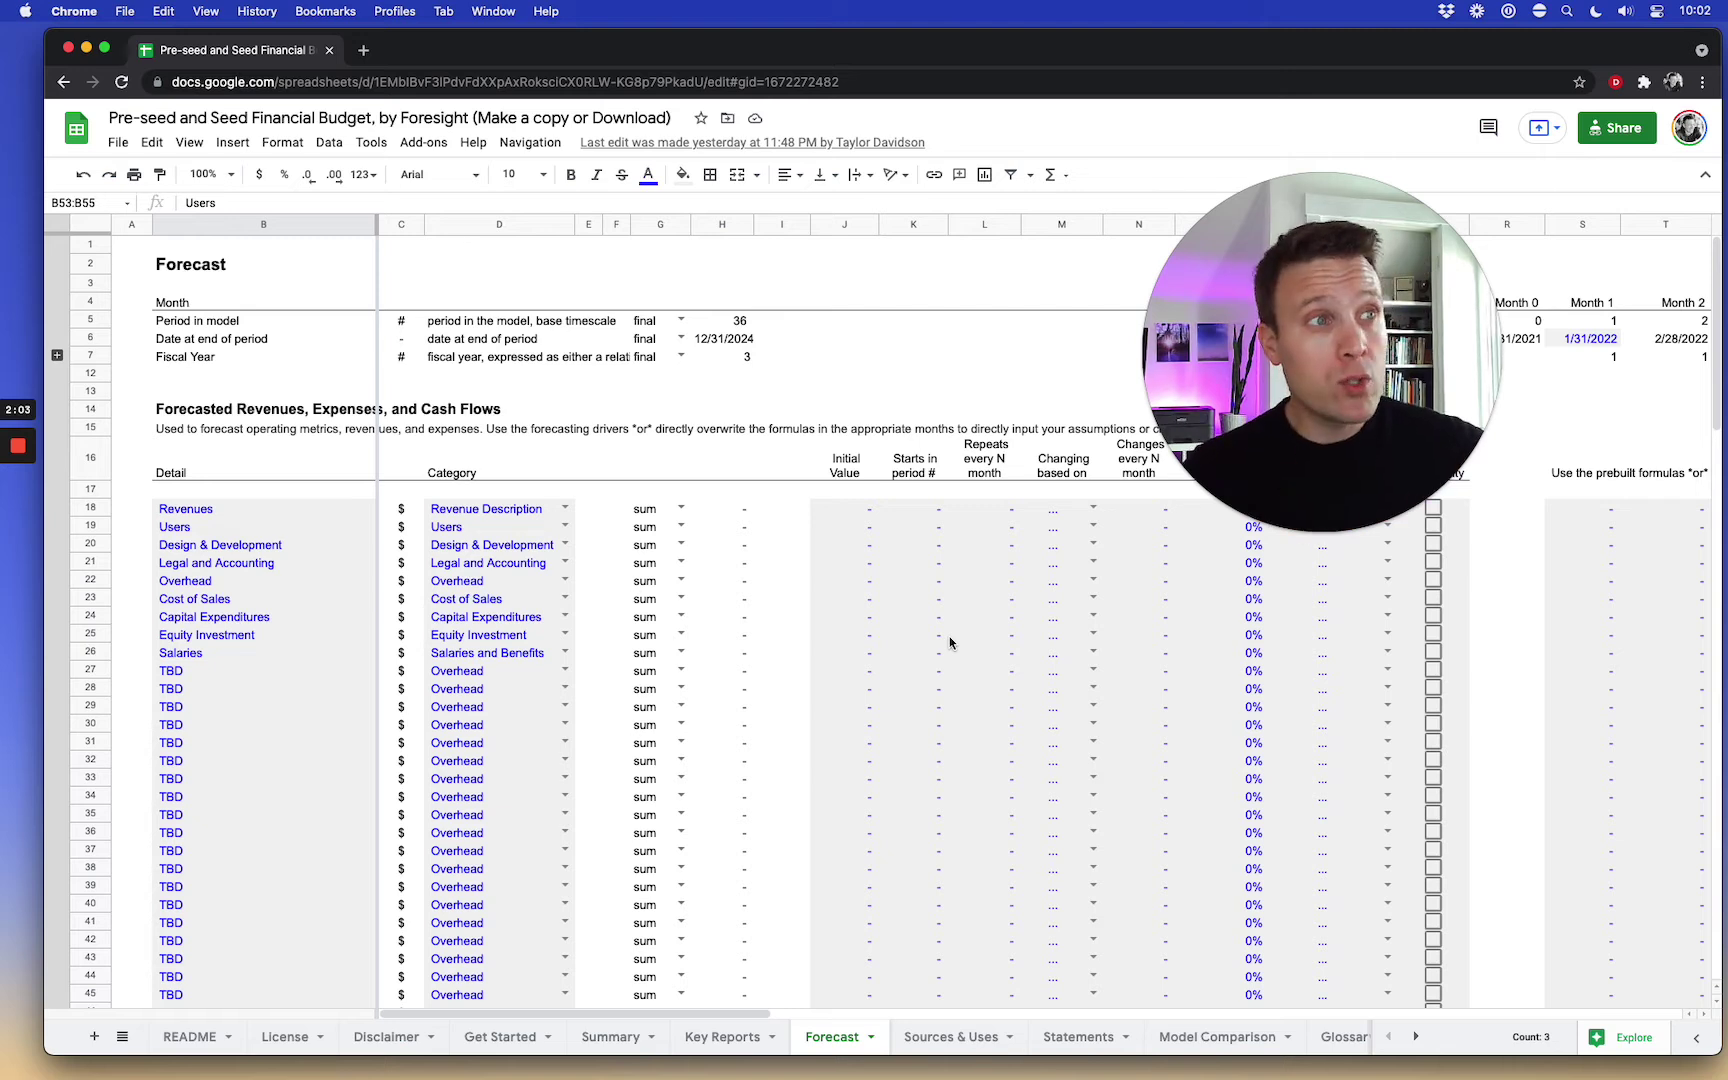
drag(858, 618, 1351, 618)
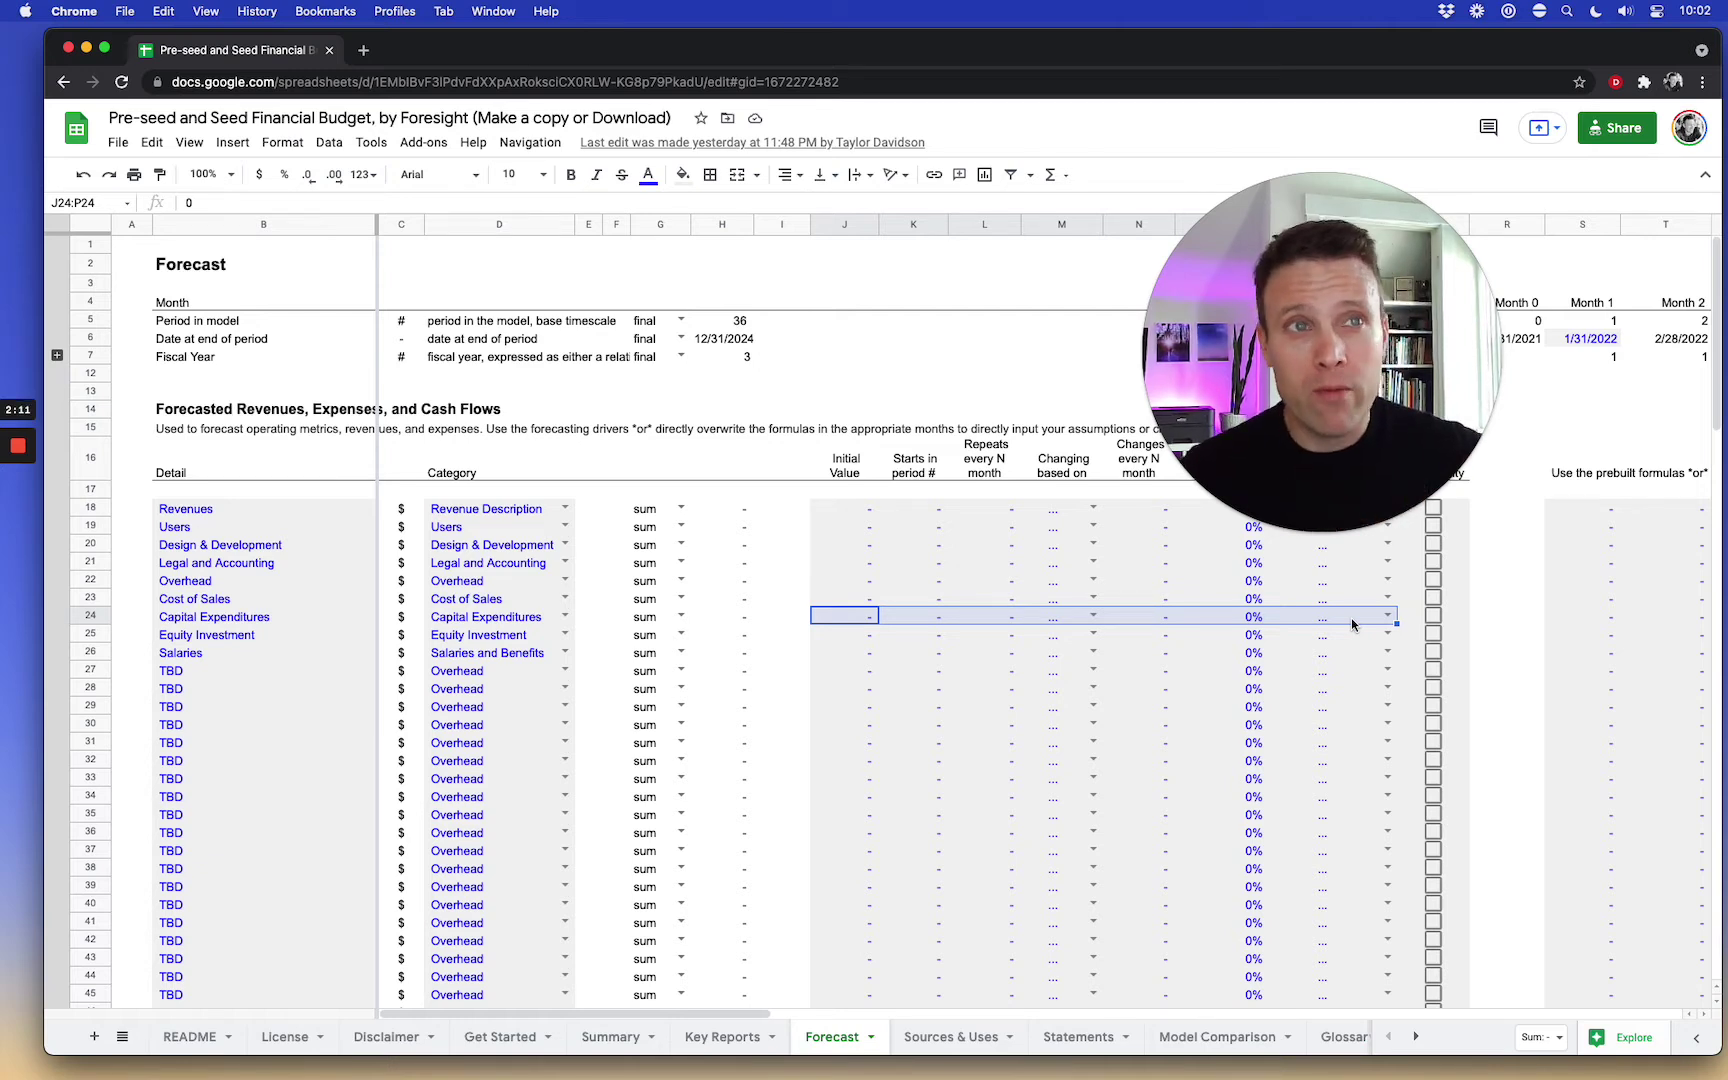
drag(347, 517, 335, 745)
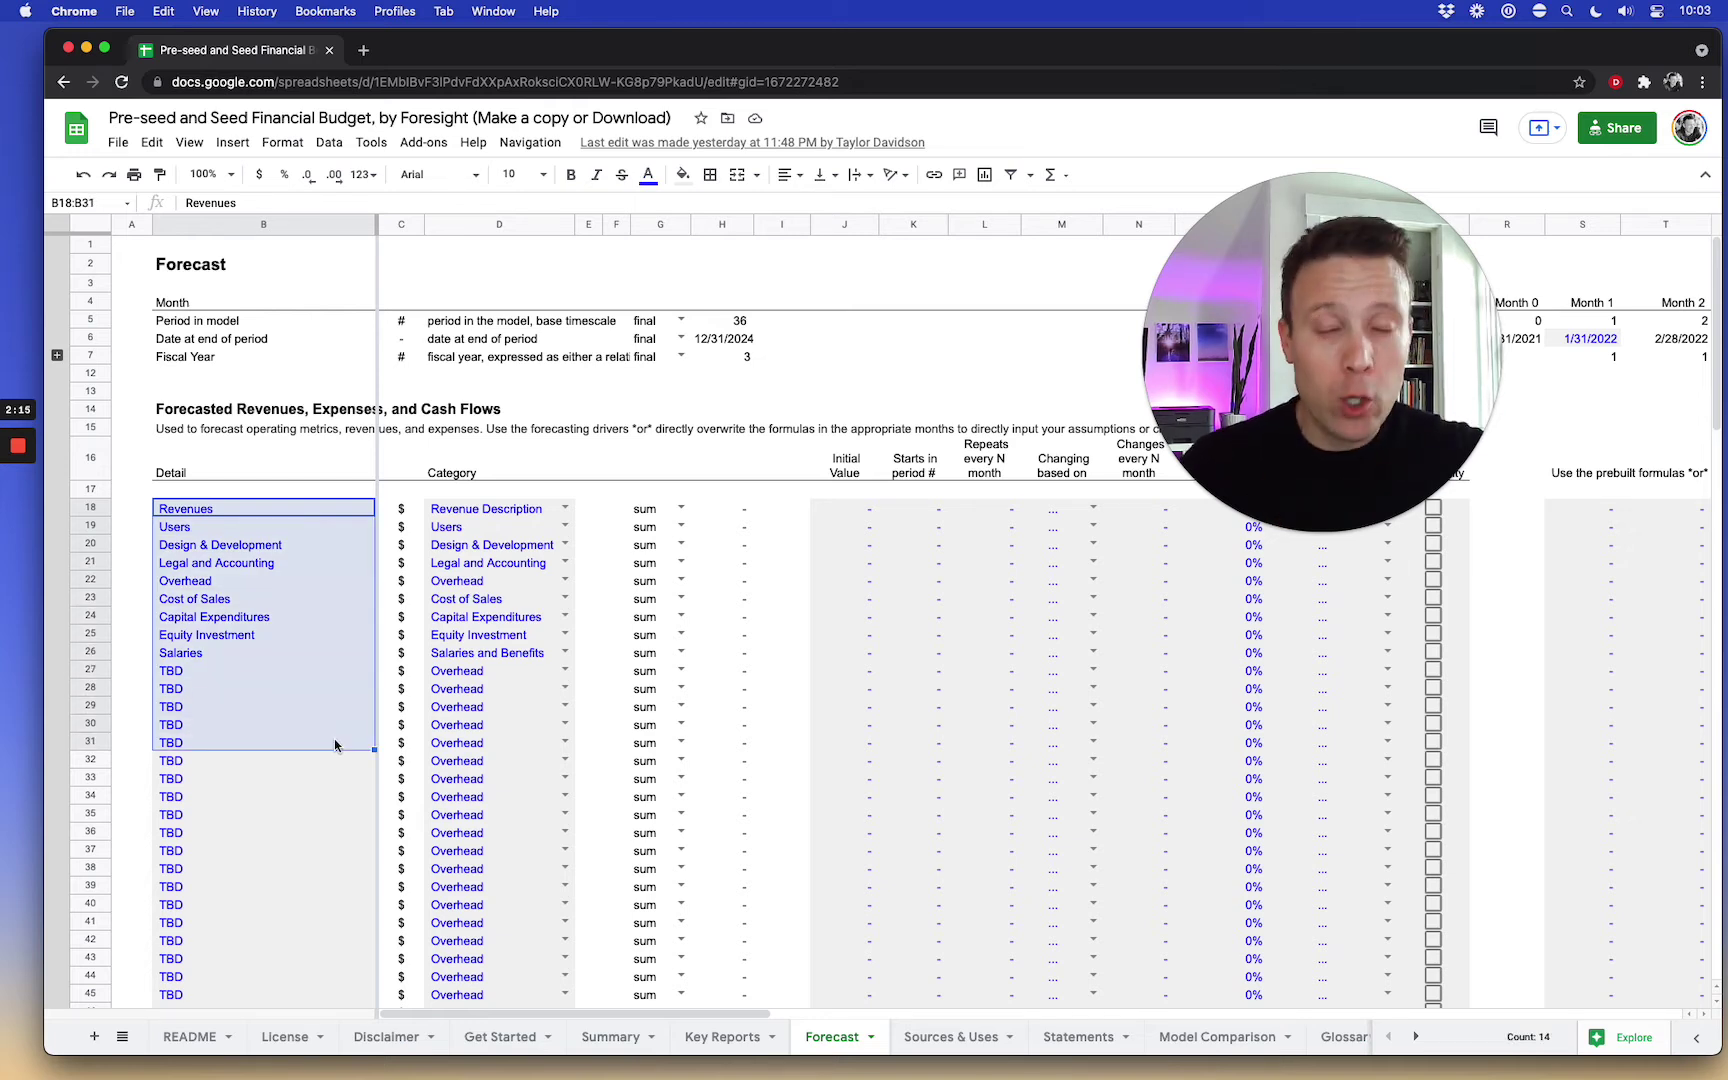
Give Revenues an initial value of 1,000, starting in period 1 and repeating every month.
click(730, 670)
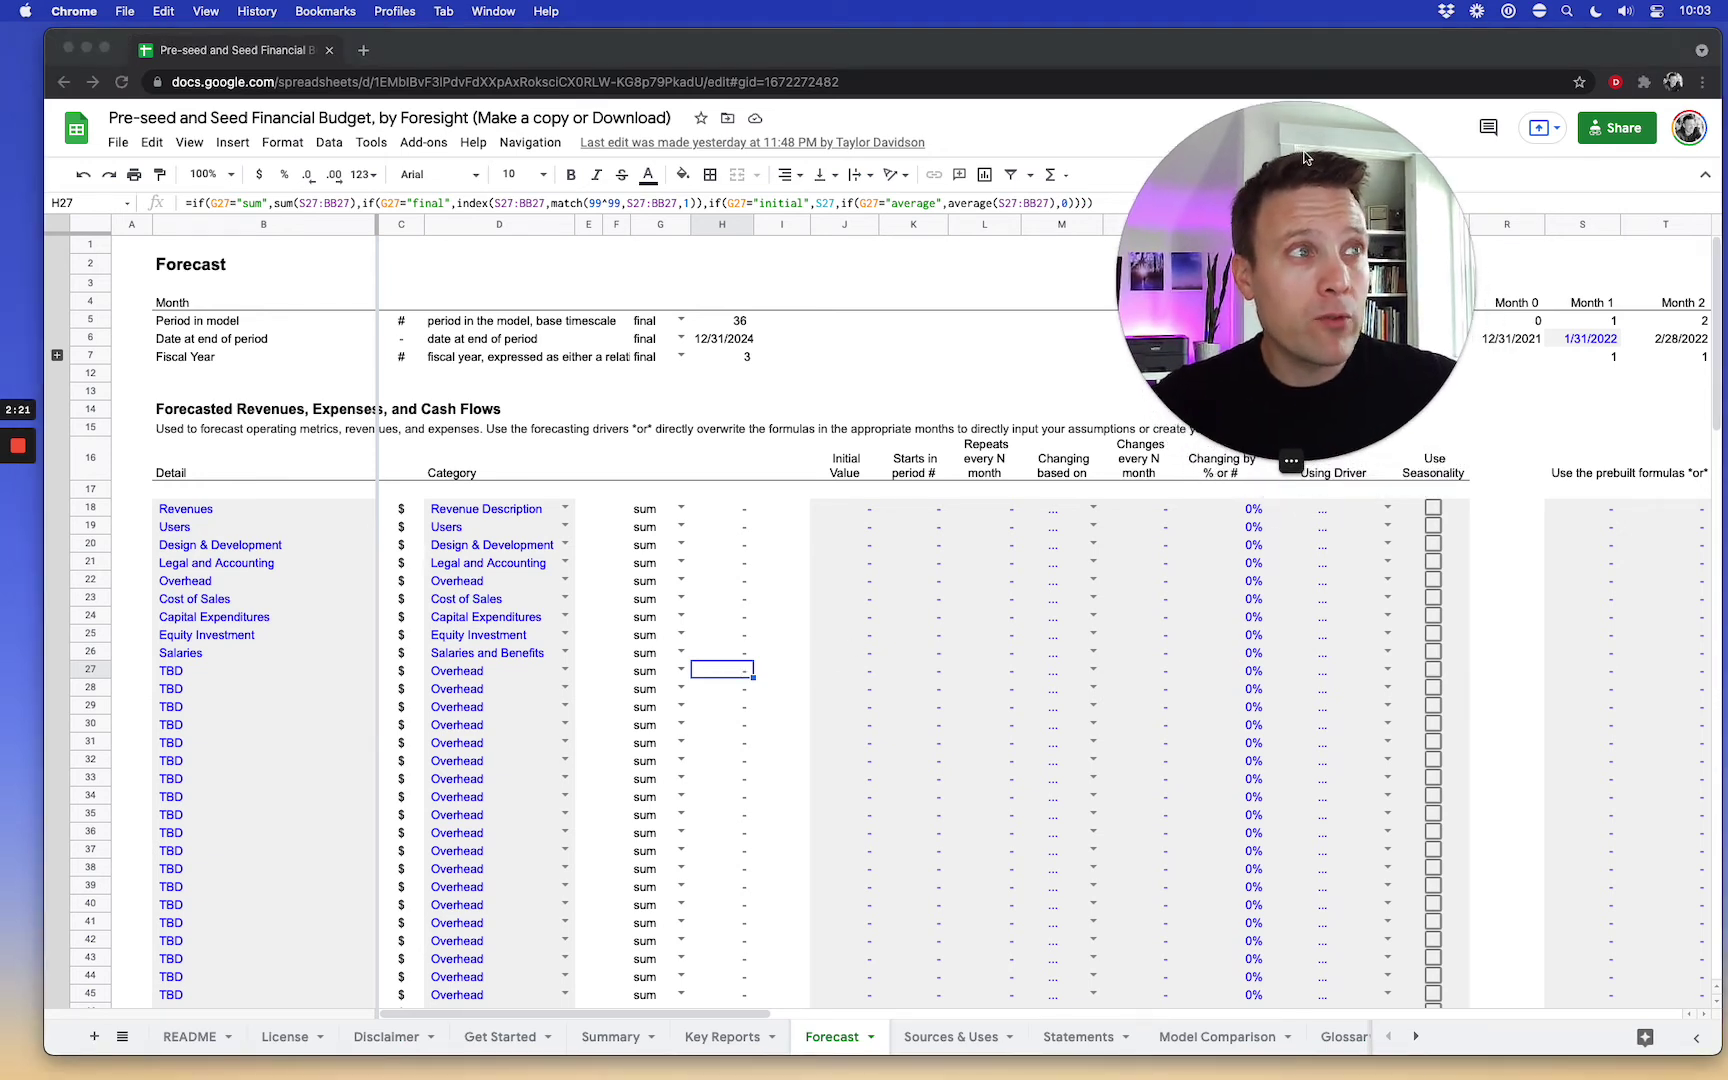
click(856, 519)
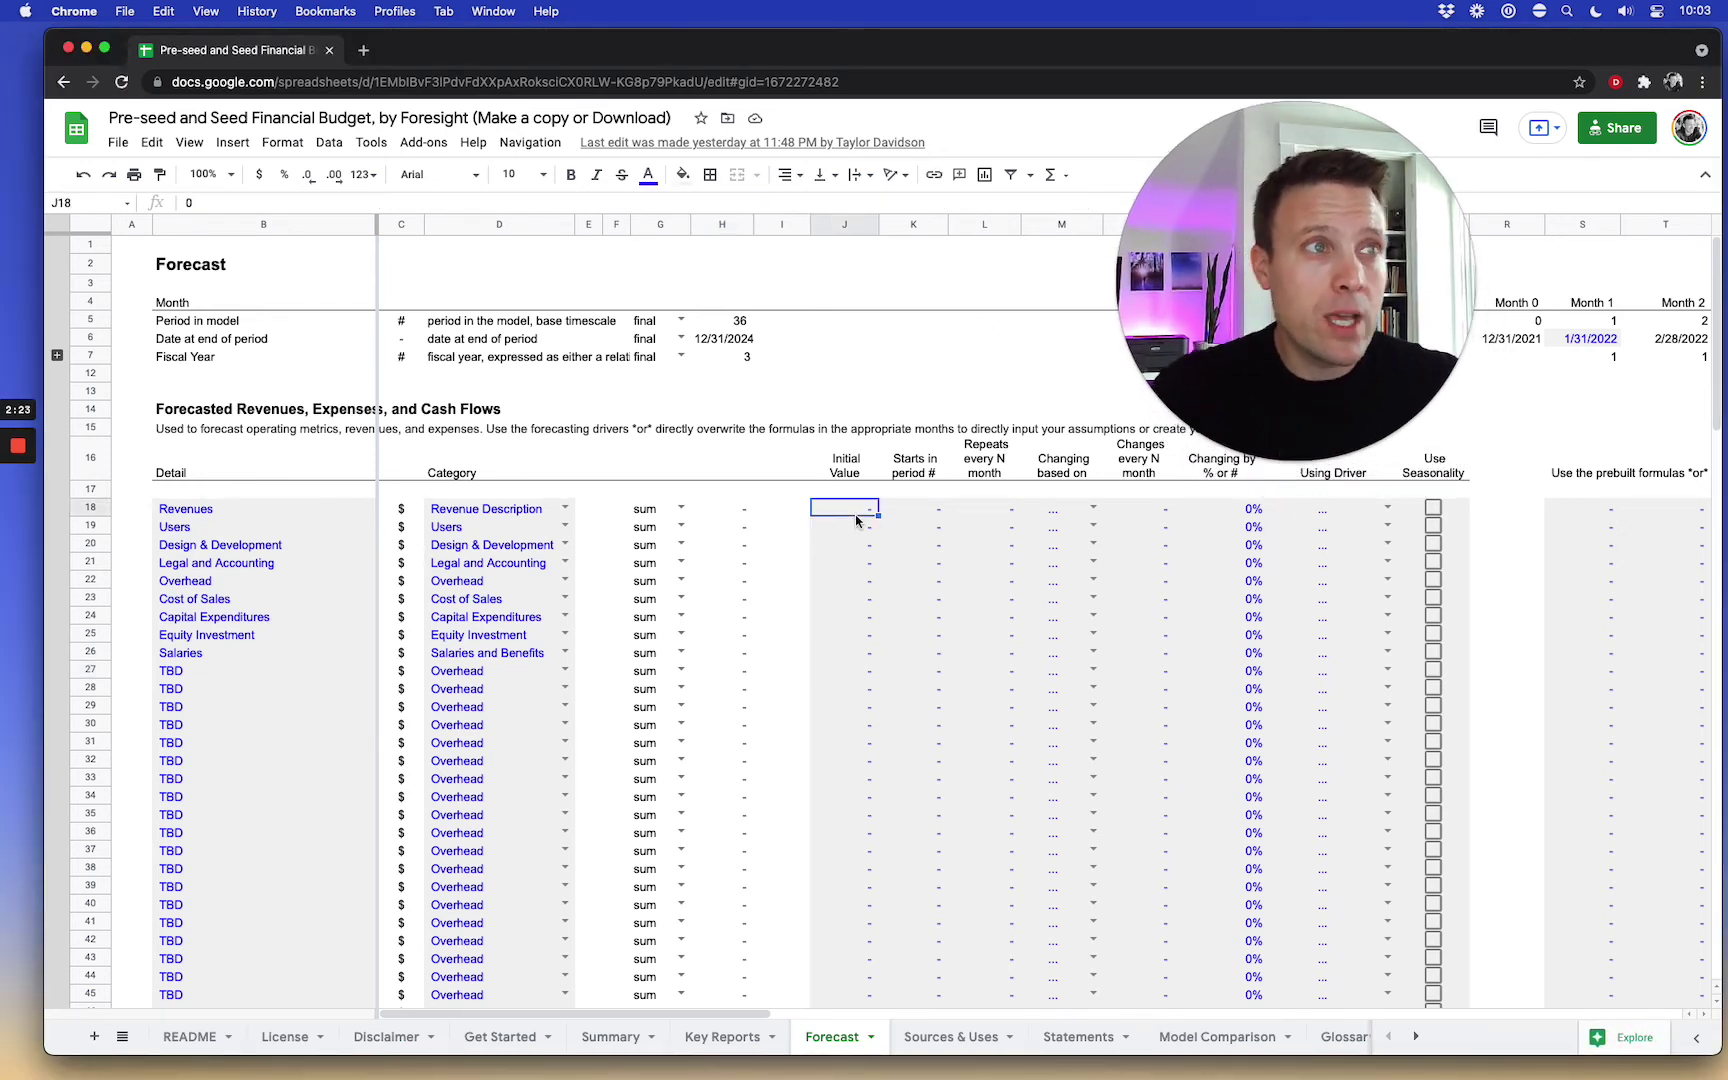
text(1000)
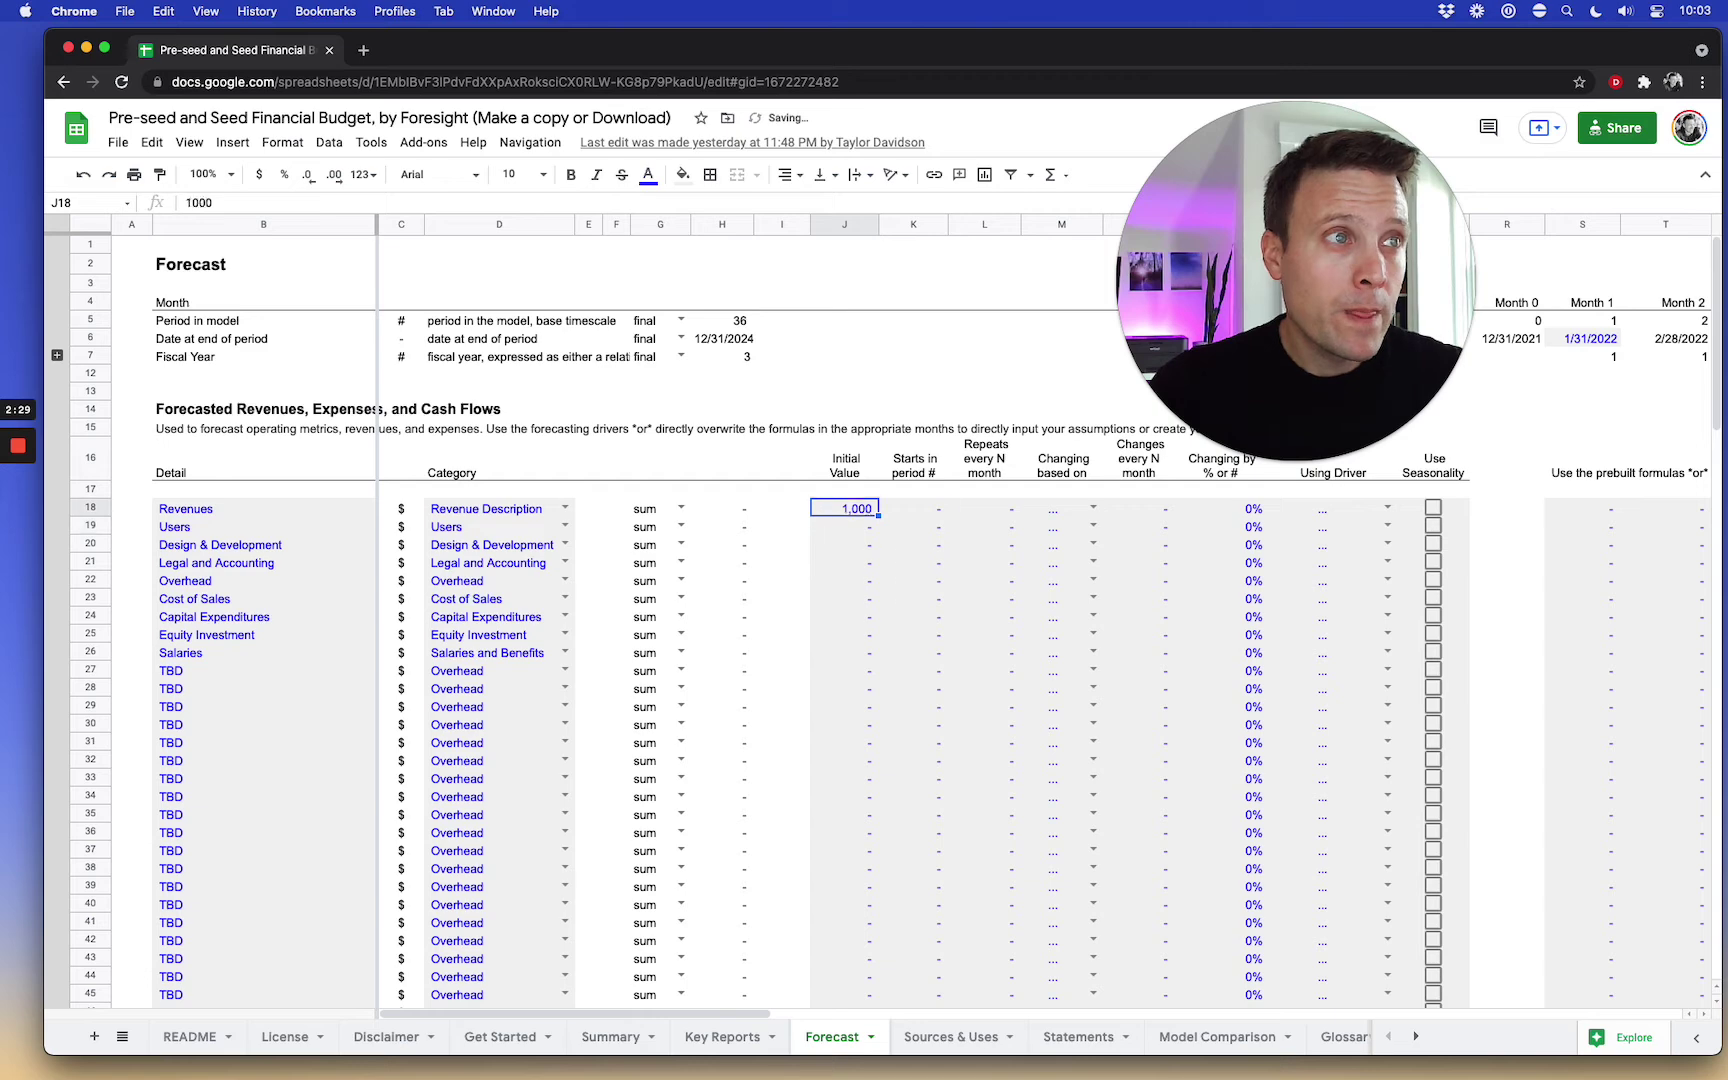
key(Tab)
text(1)
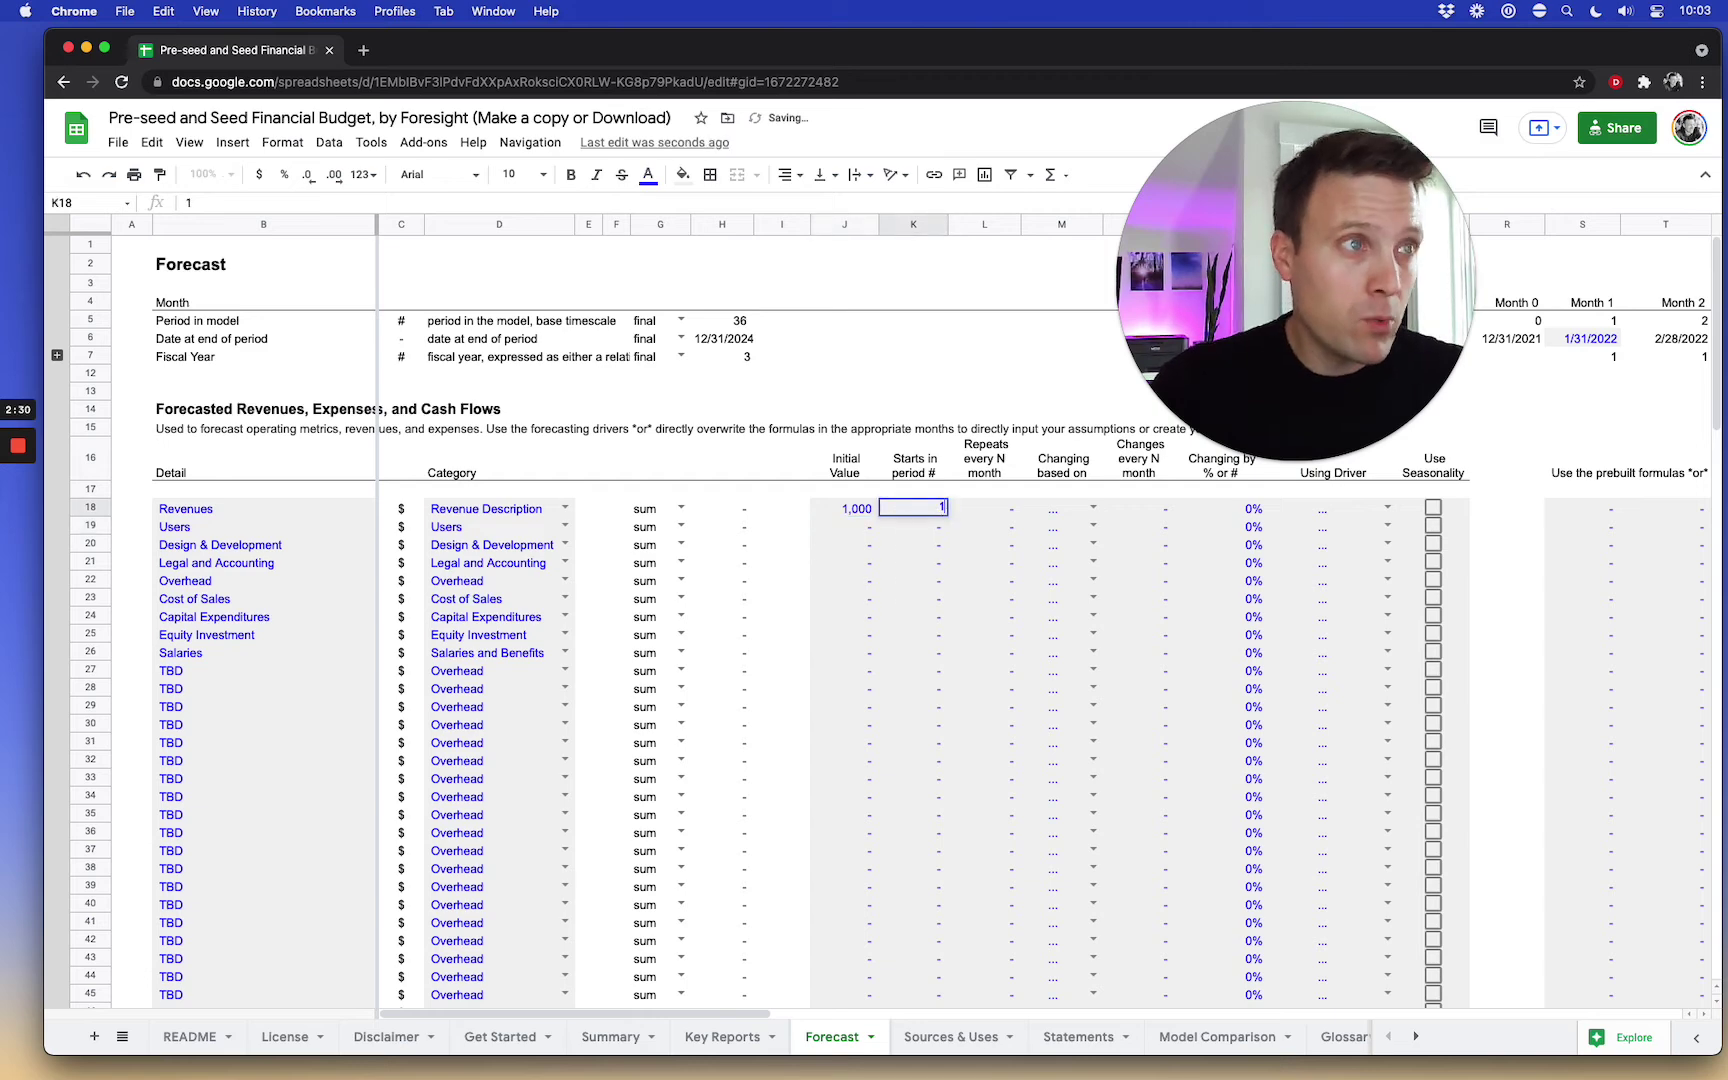
key(Return)
scroll(870, 703, right, 2)
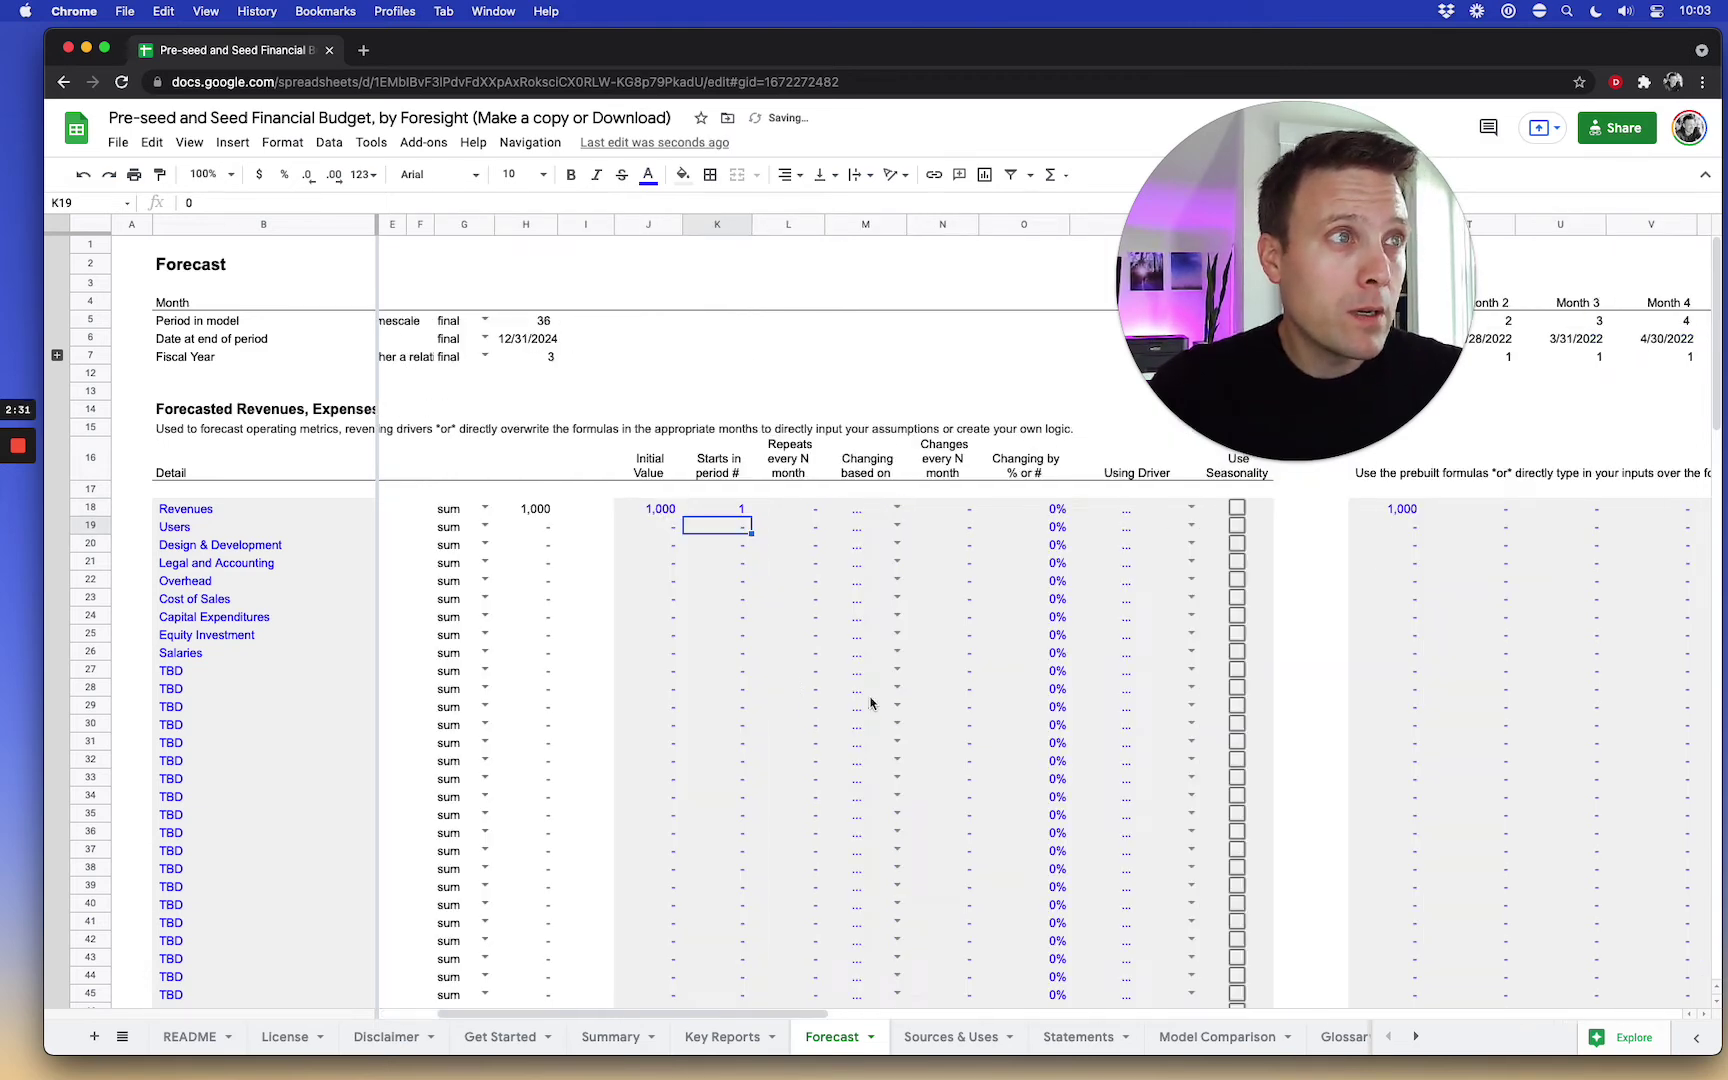
click(794, 511)
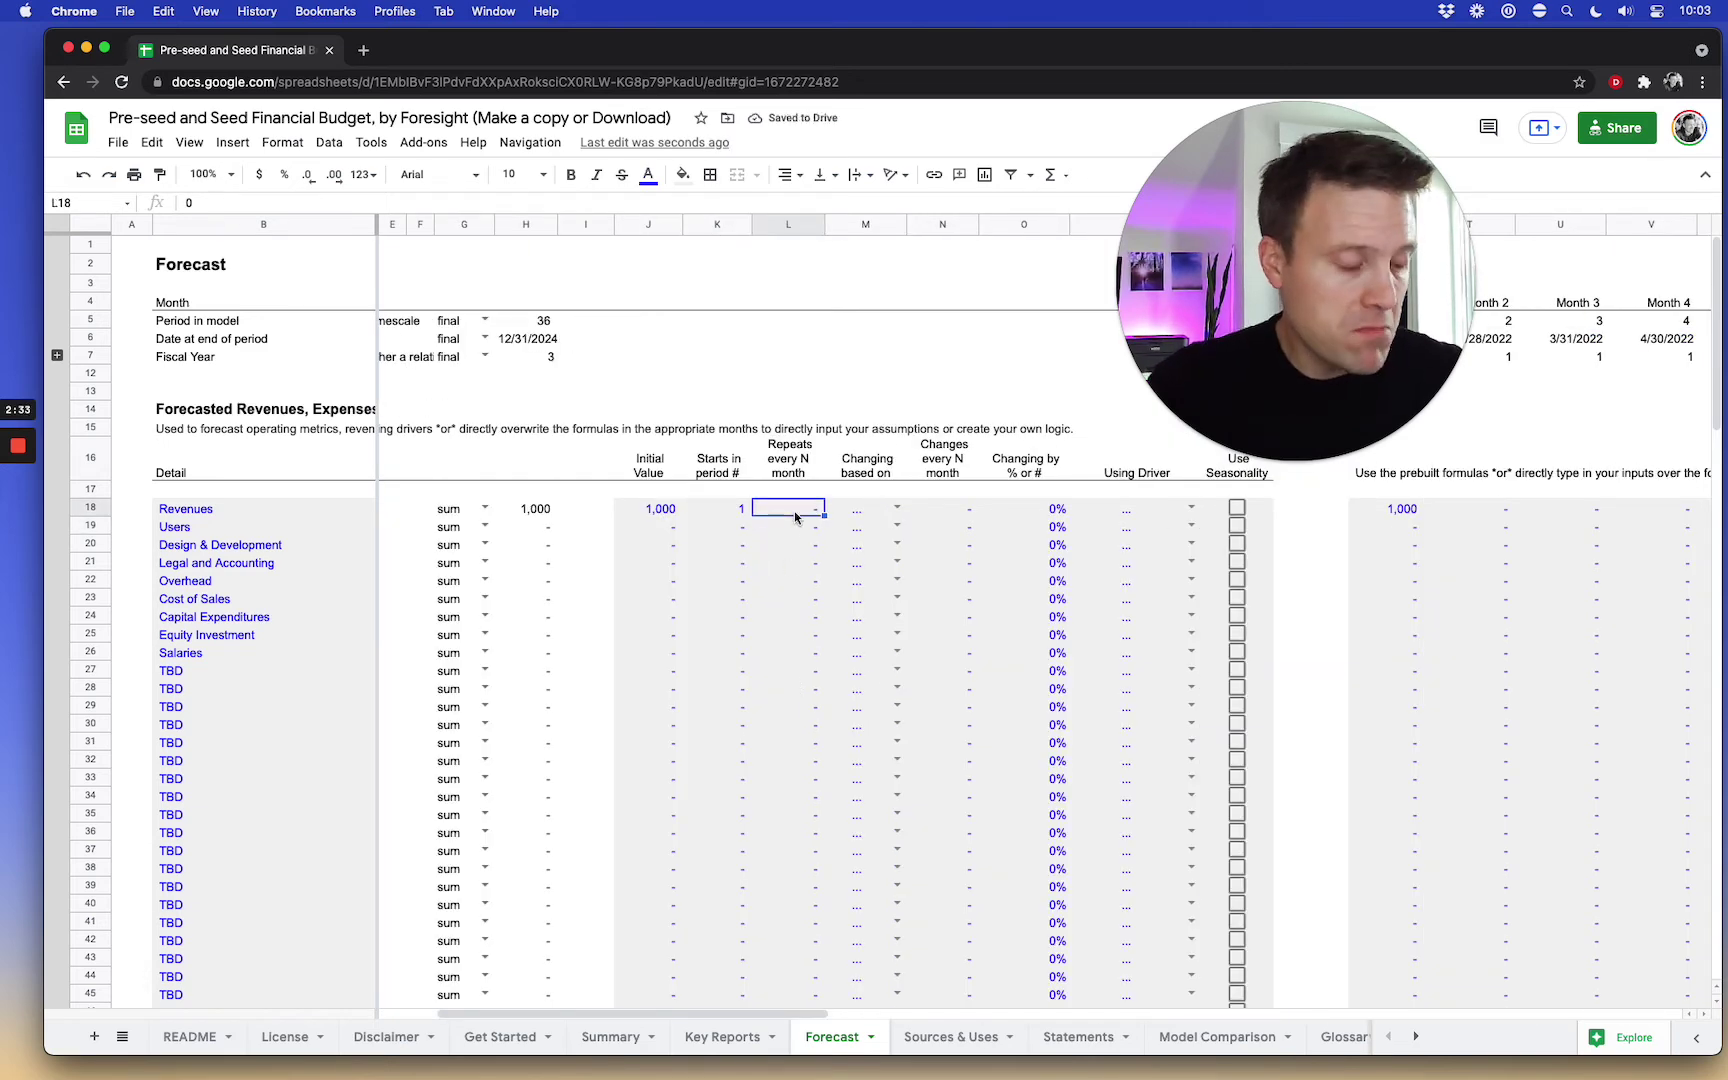
text(1)
key(Return)
Make Revenues change by % change every month at a 5% growth rate.
scroll(1079, 746, right, 3)
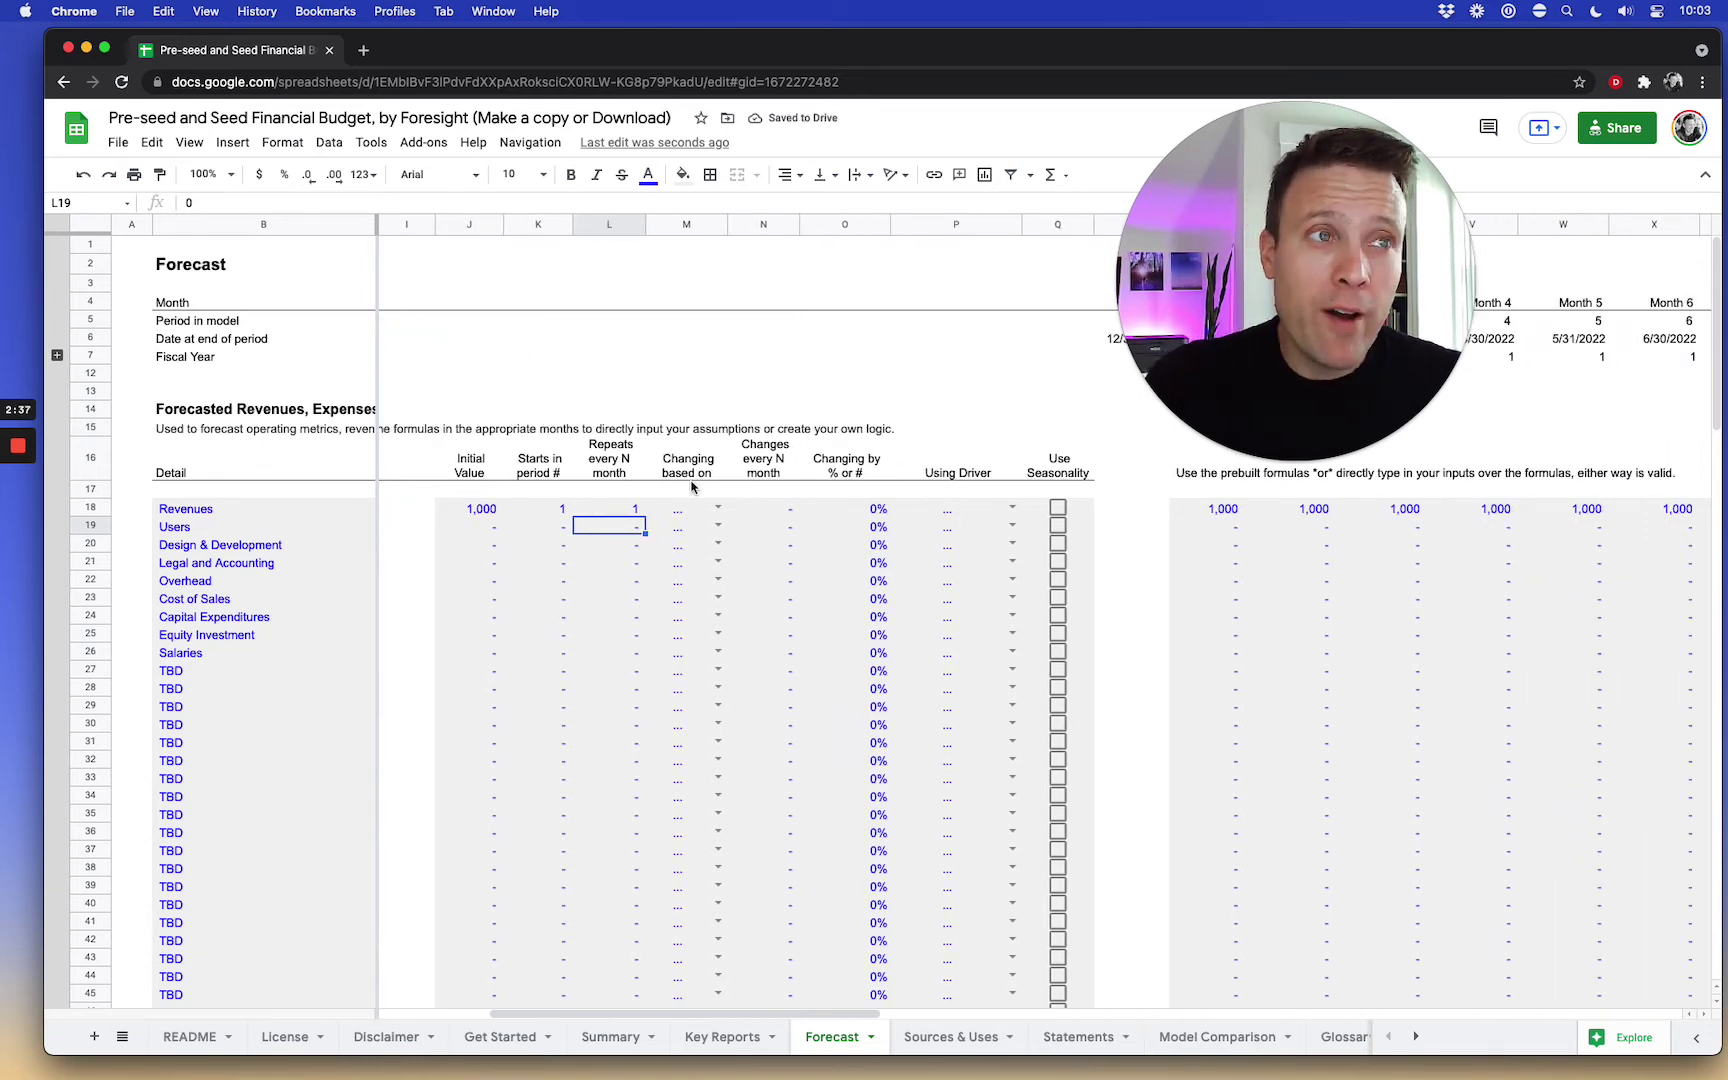
click(716, 506)
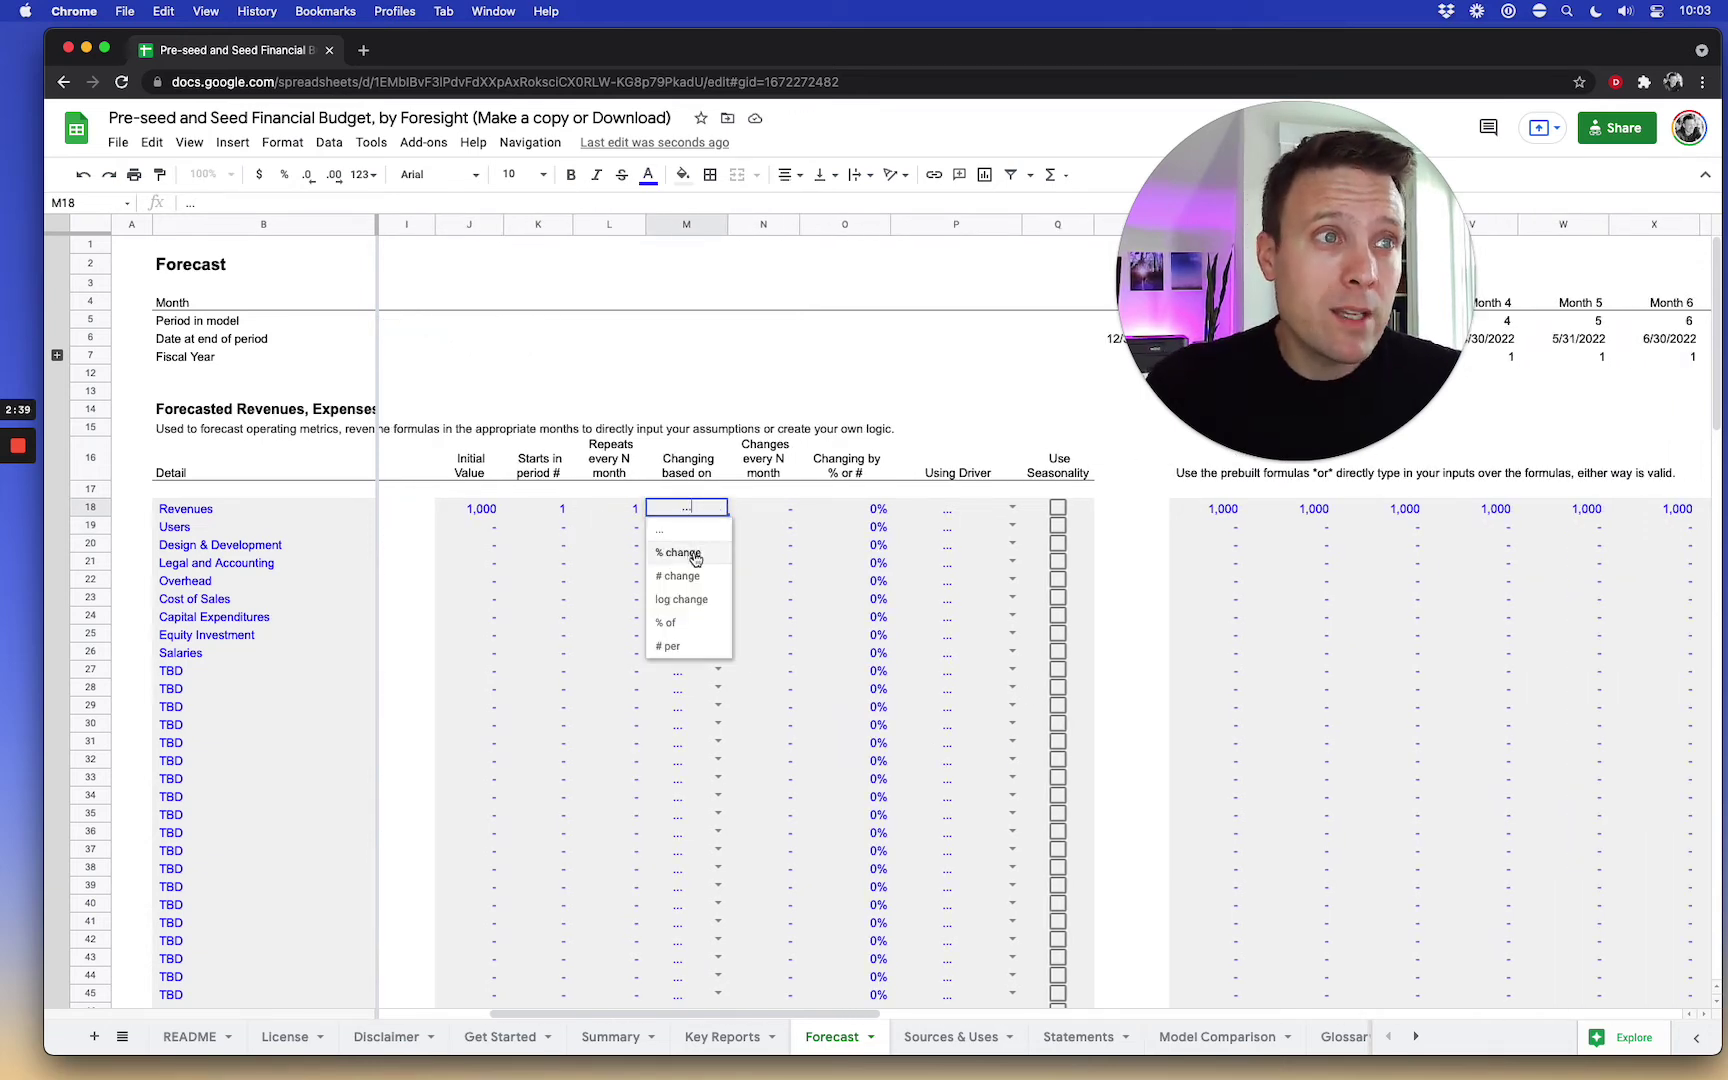
click(694, 550)
click(785, 517)
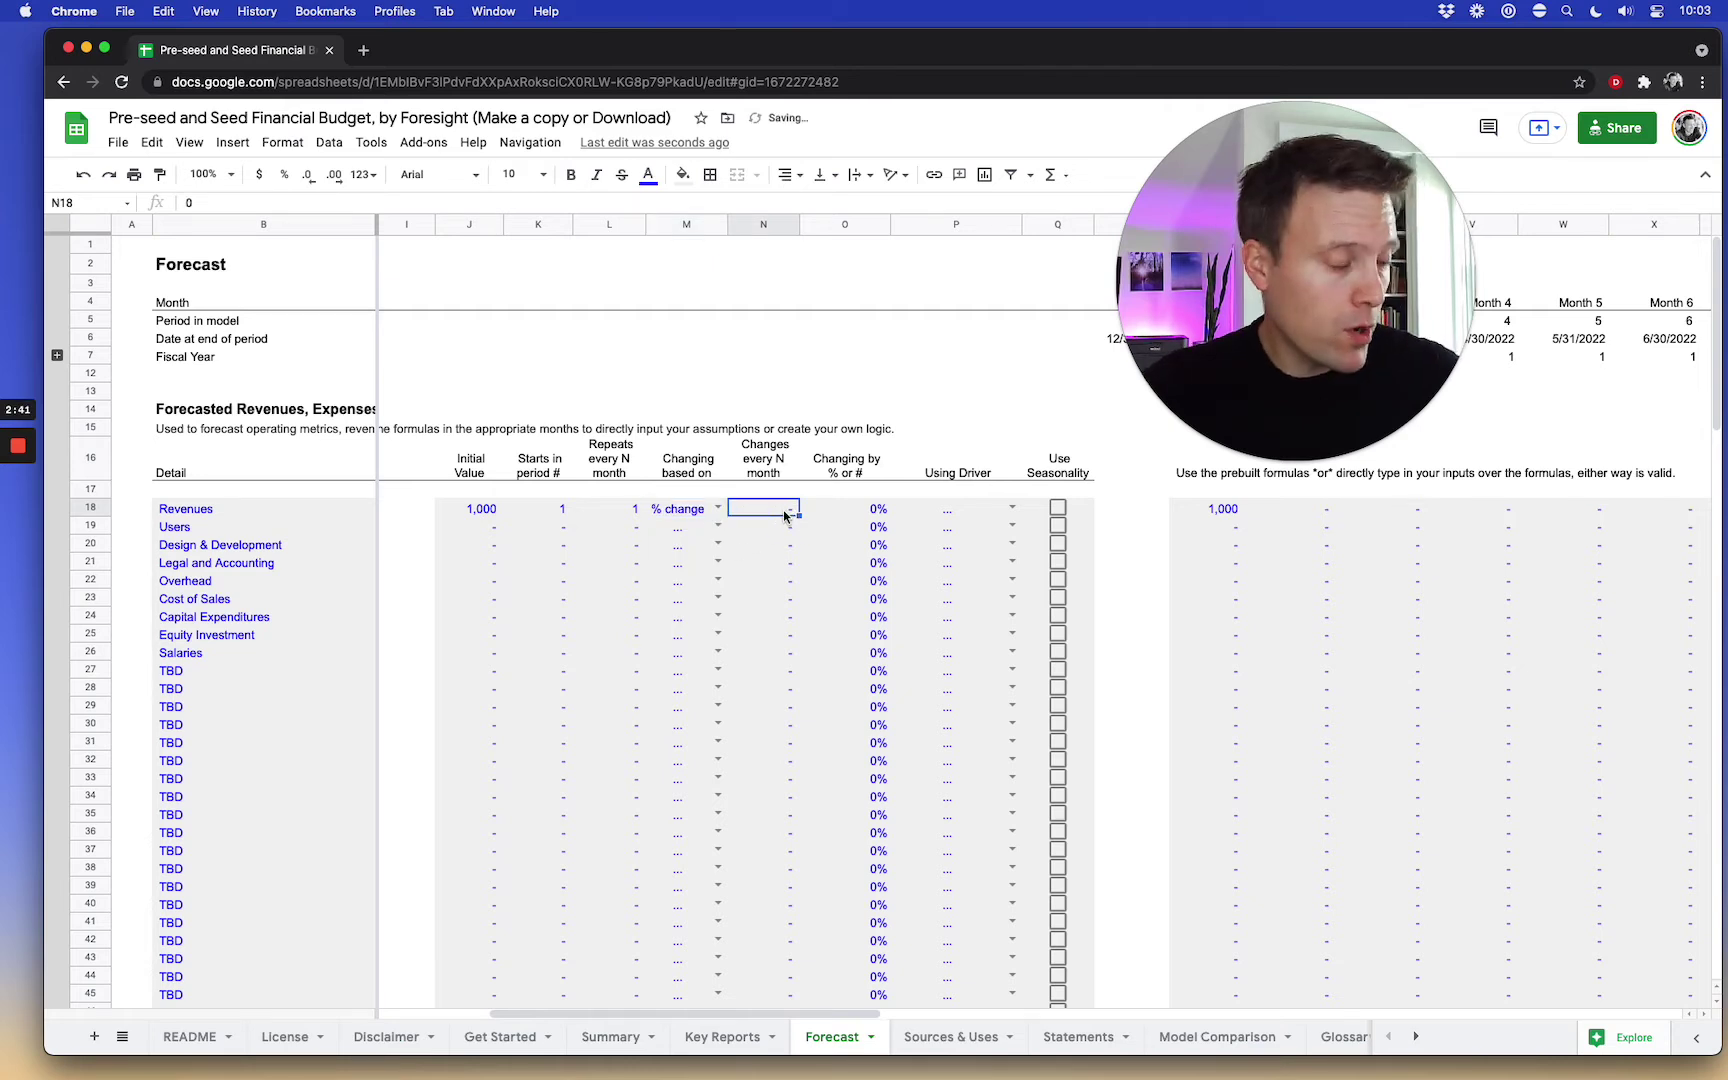
text(1)
key(Return)
click(869, 520)
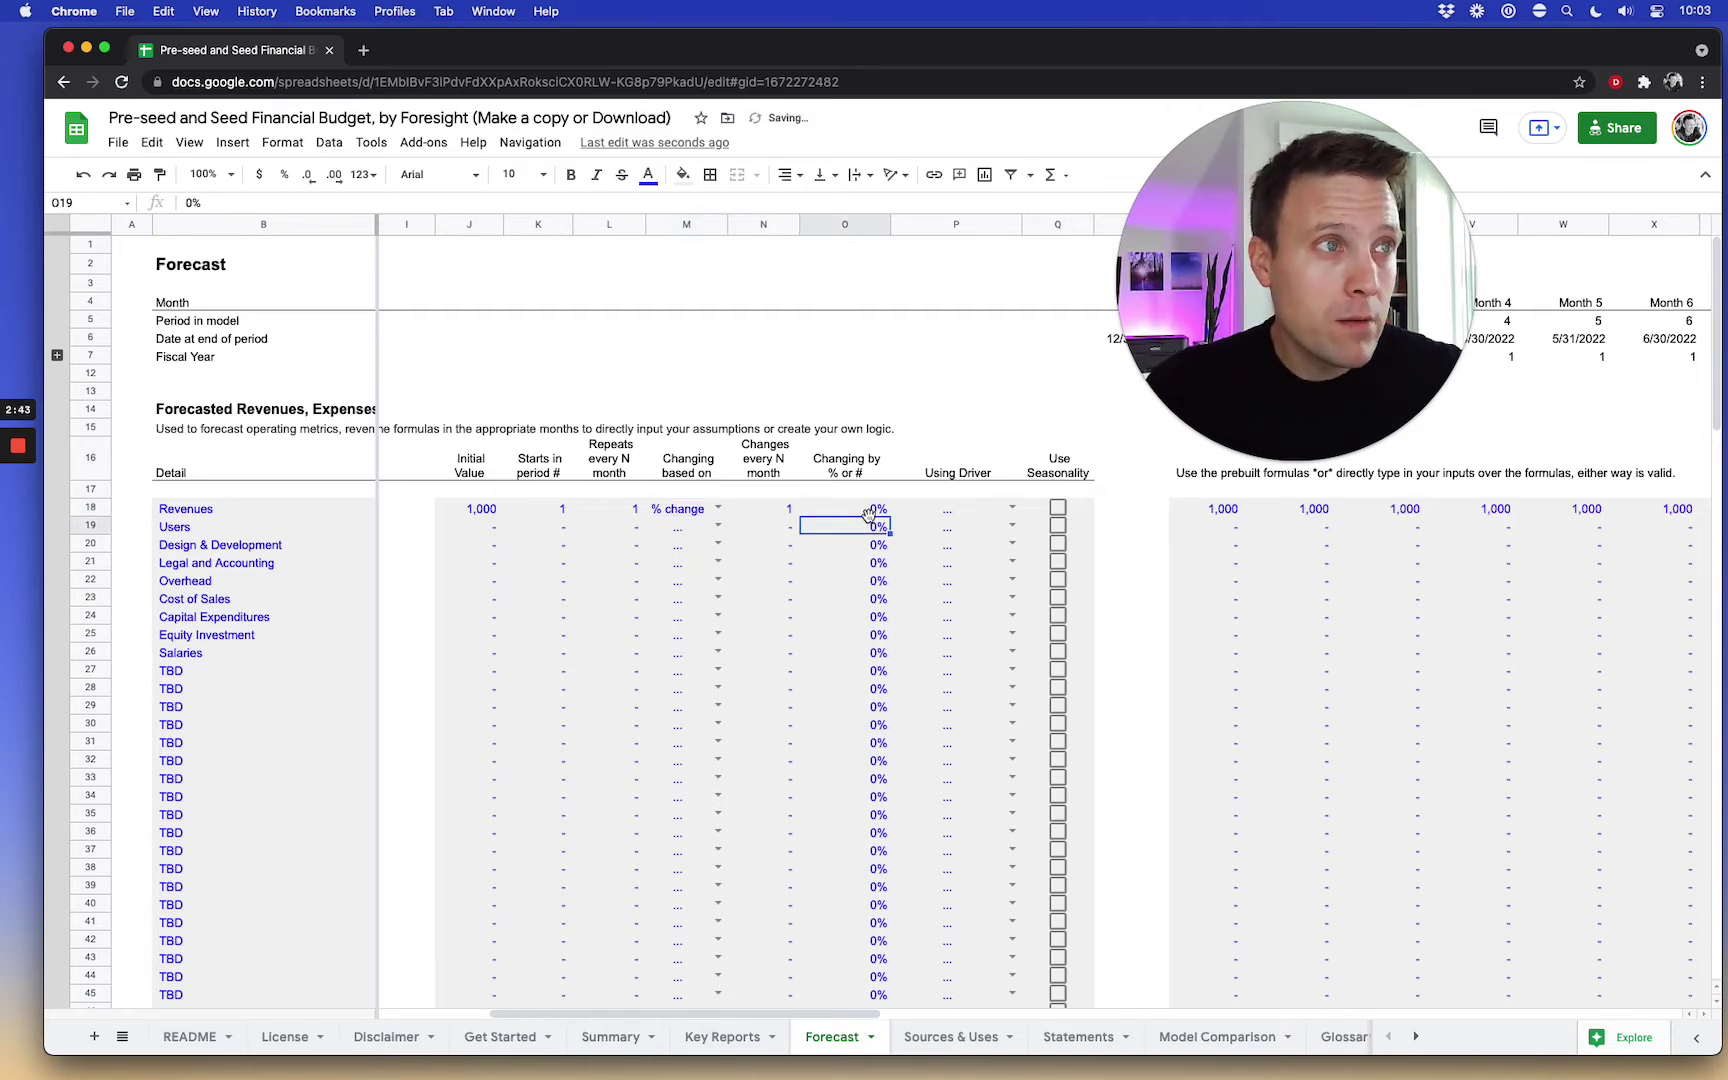
click(869, 510)
text(5)
key(Return)
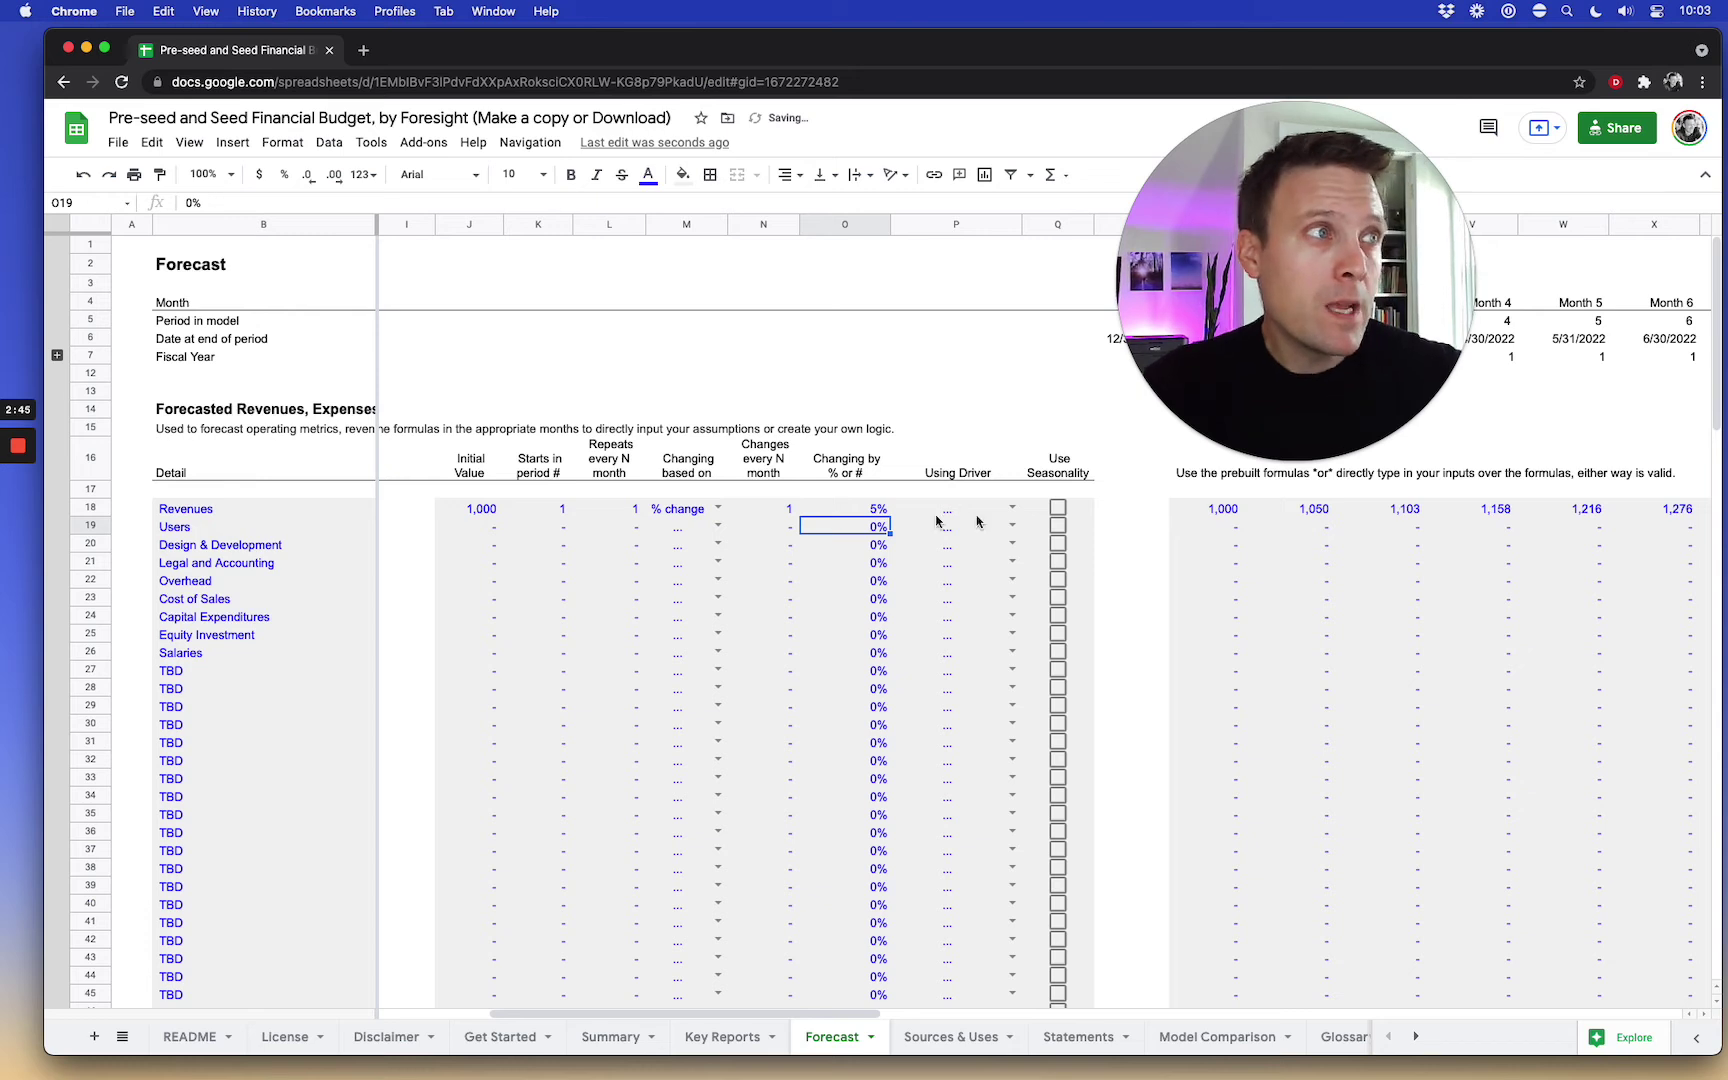
Test a Revenues start in period 6, then restore the start to period 1.
scroll(1368, 578, right, 2)
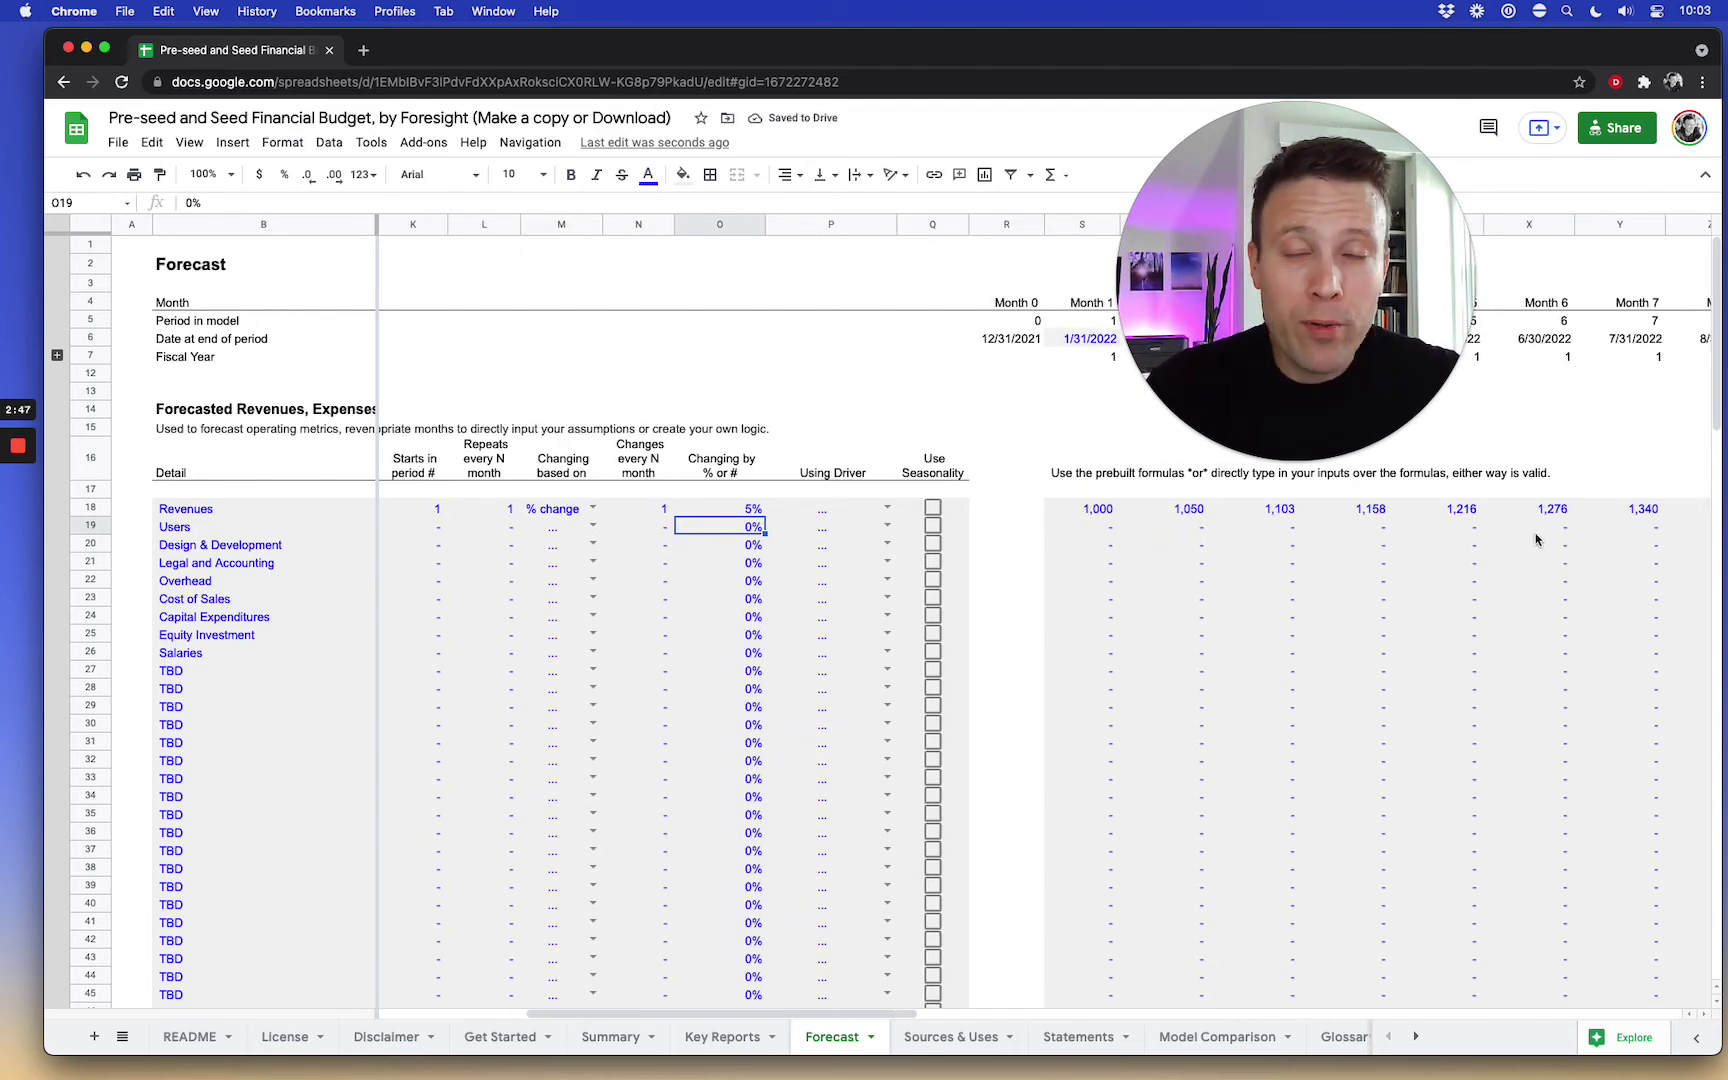
scroll(1405, 562, left, 3)
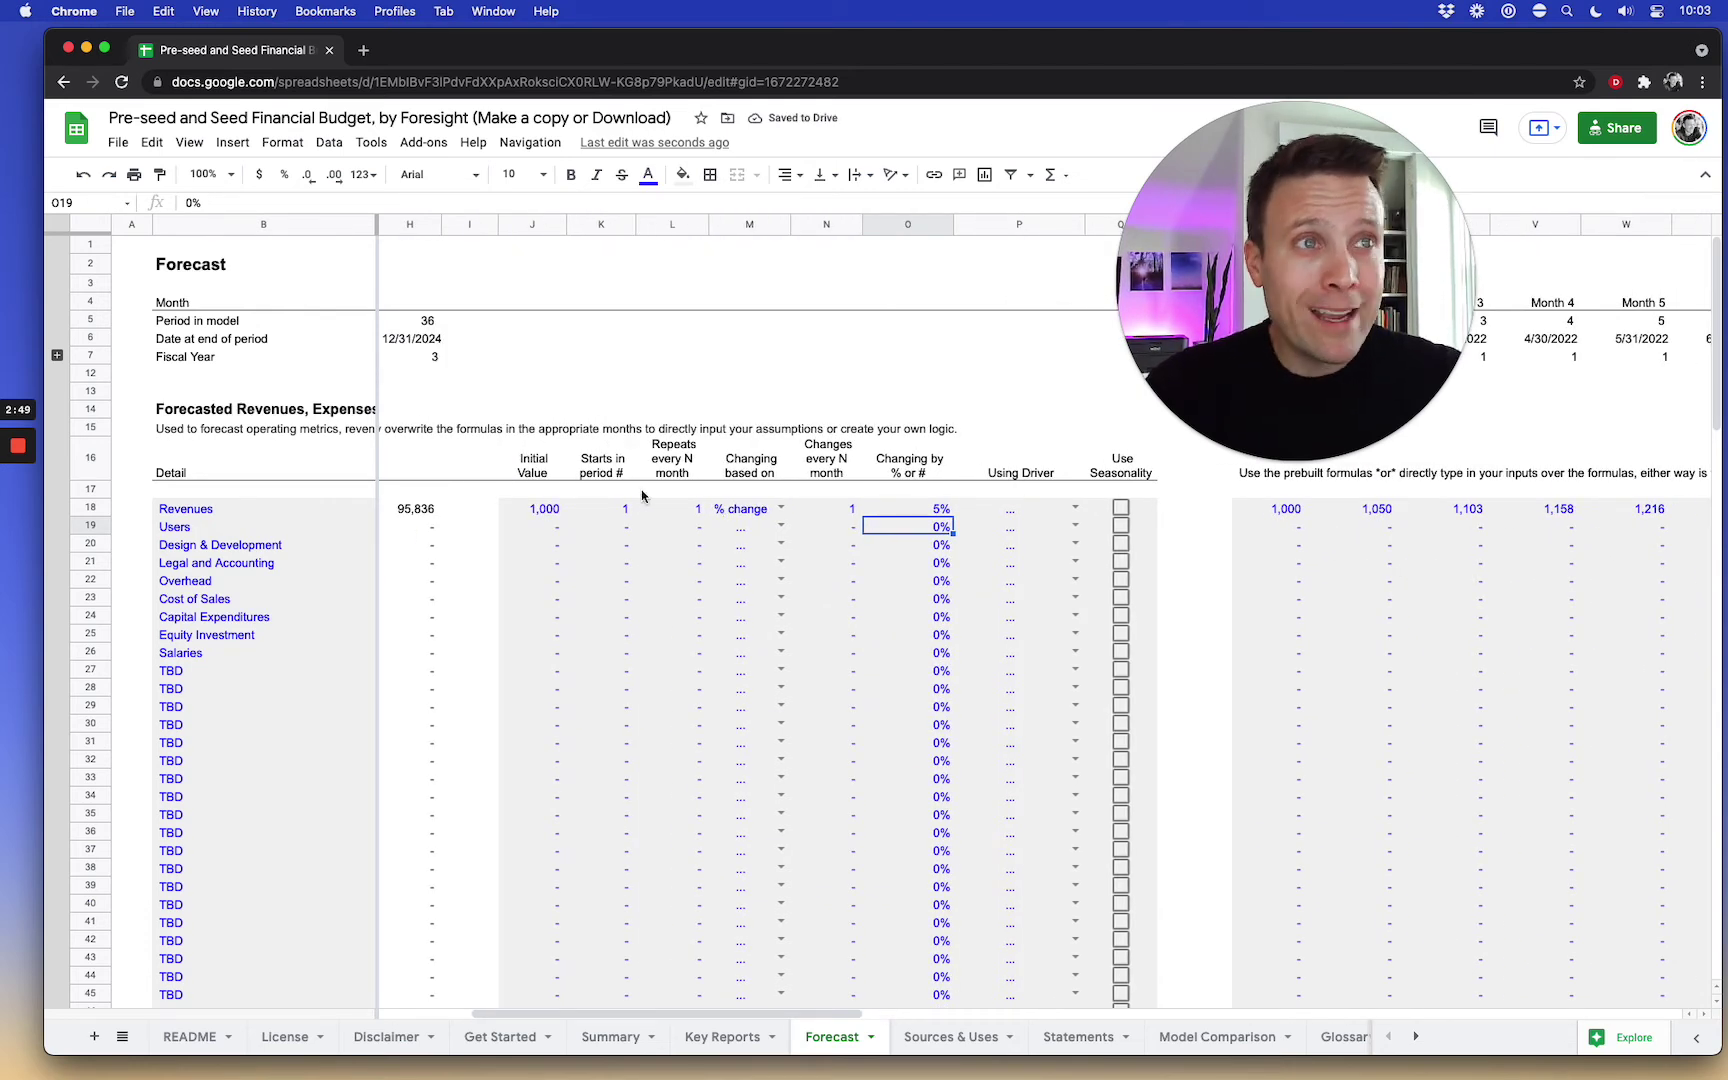
click(602, 512)
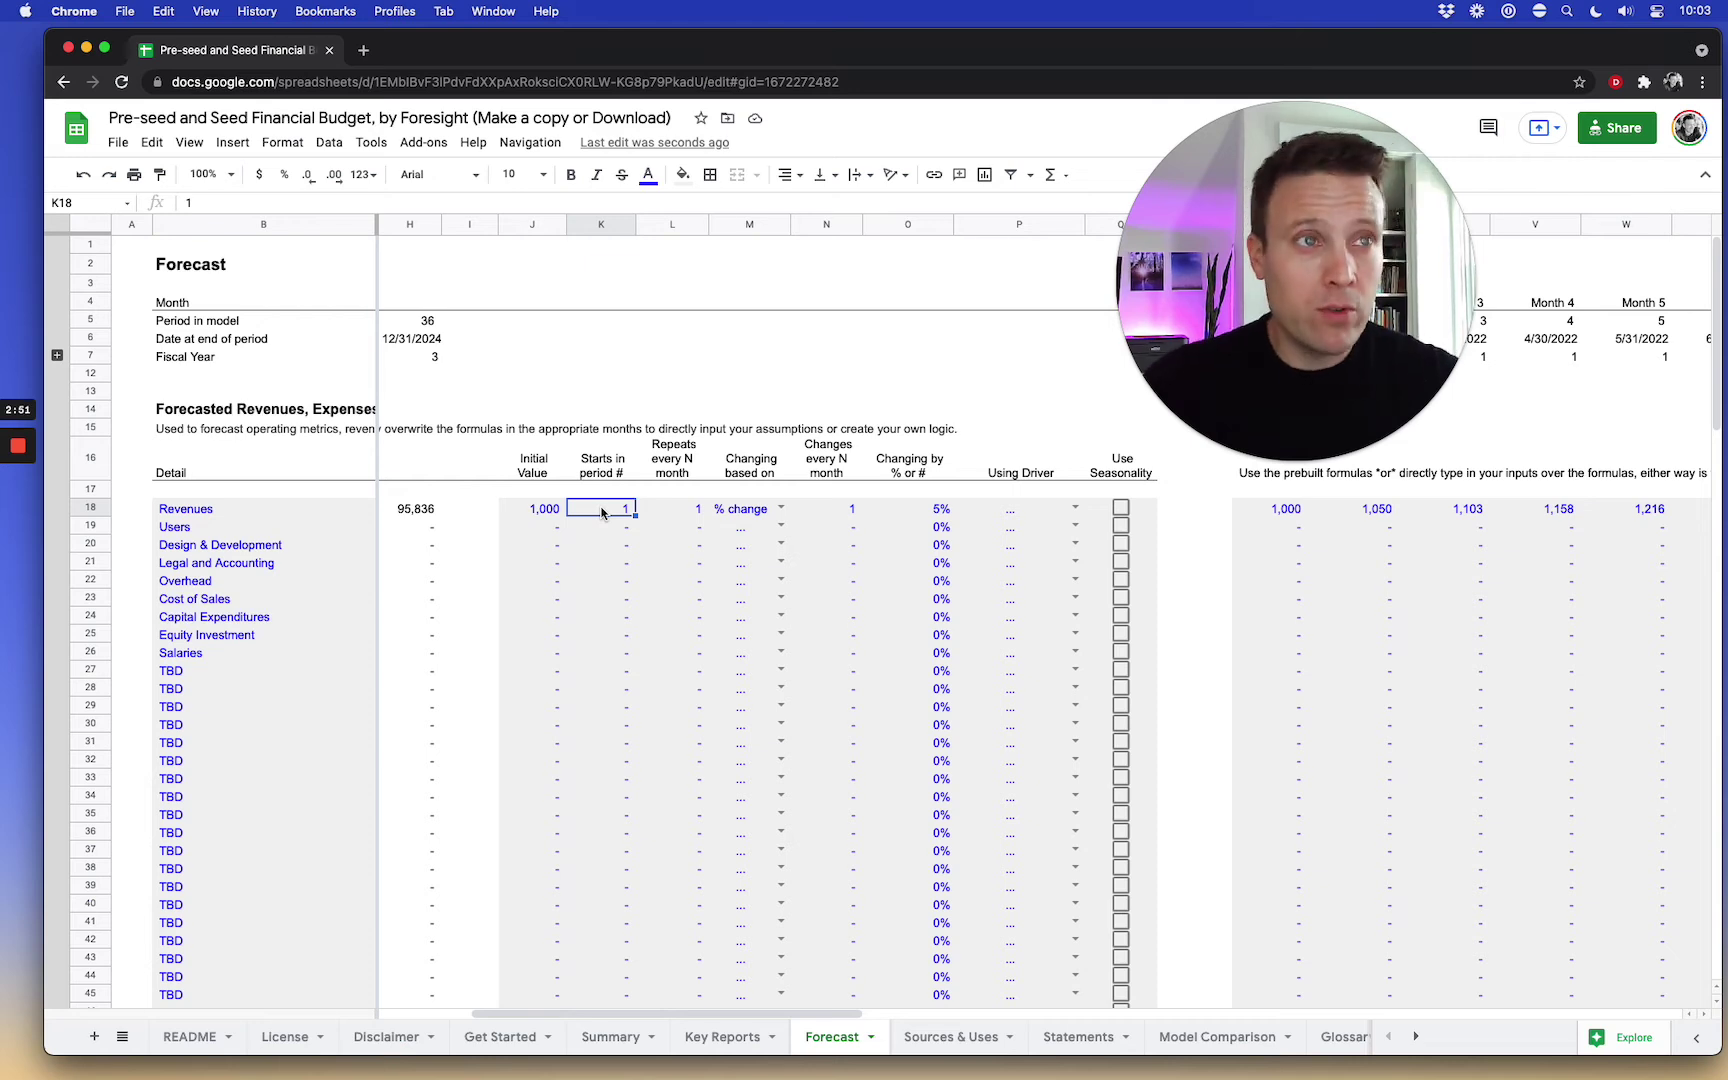
text(6)
key(Return)
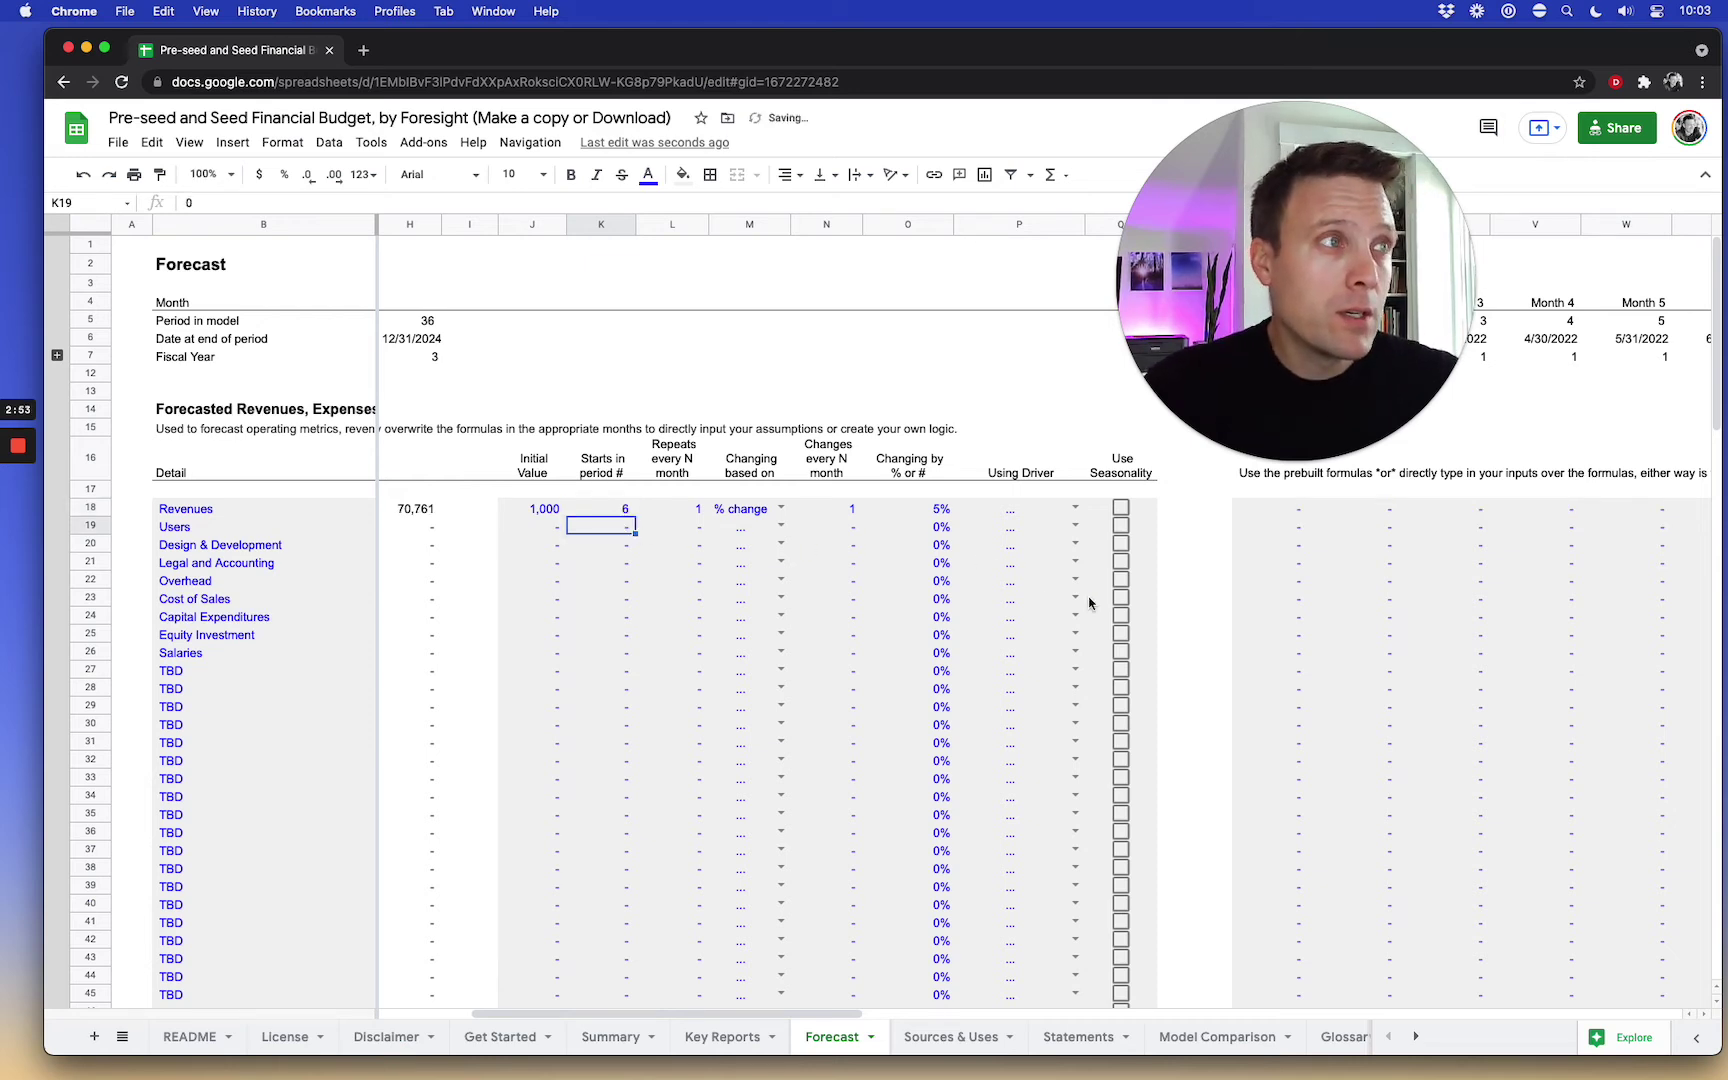
scroll(1080, 600, right, 3)
scroll(1089, 603, left, 2)
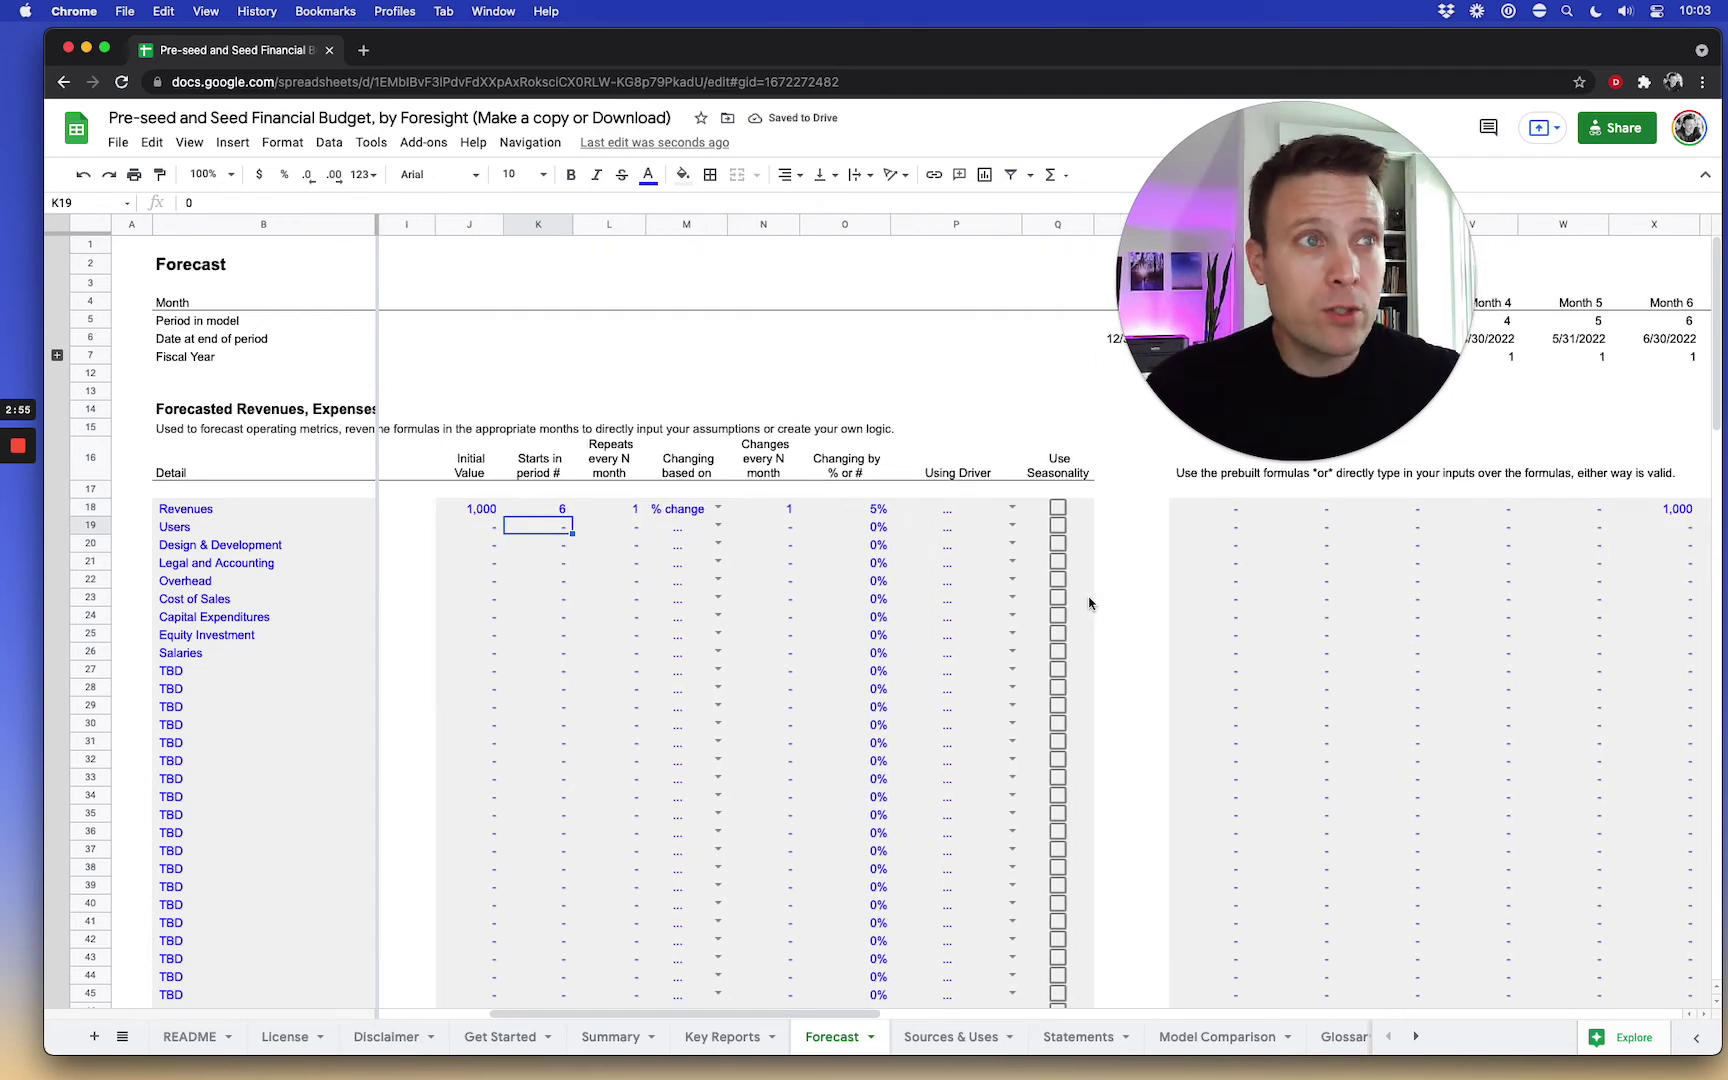
key(Up)
text(1)
key(Return)
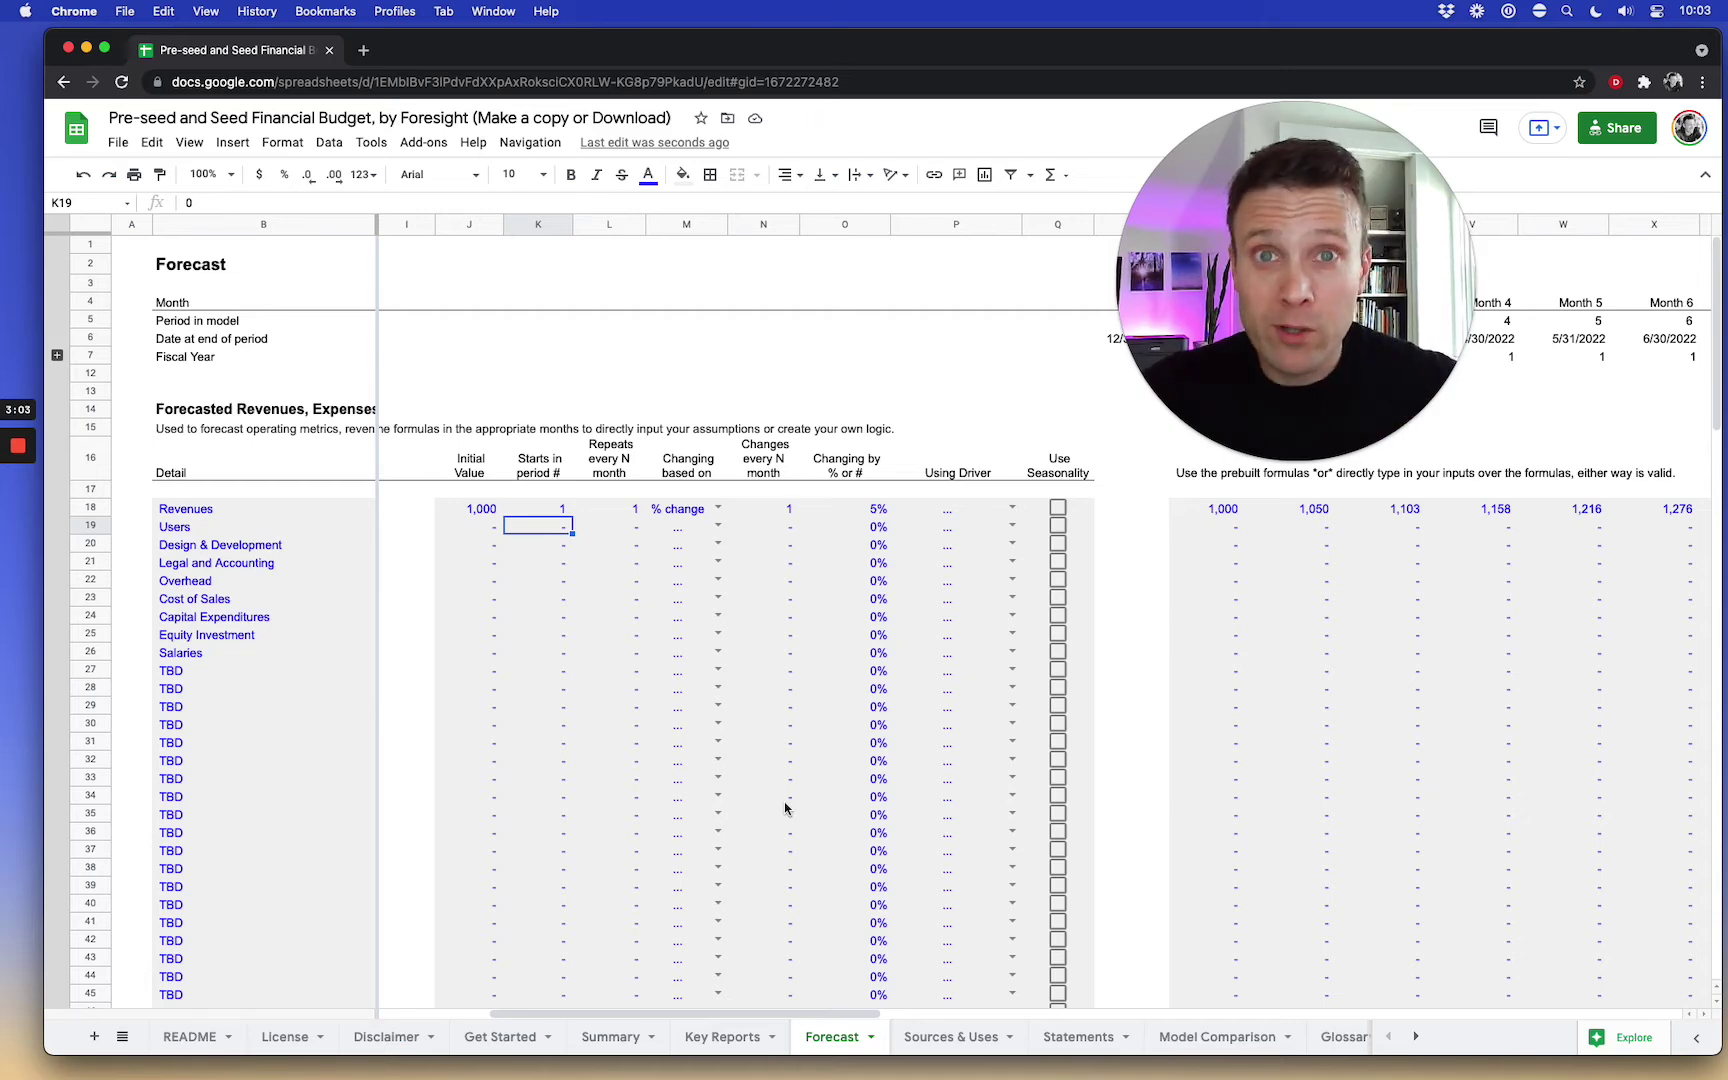
scroll(785, 808, left, 8)
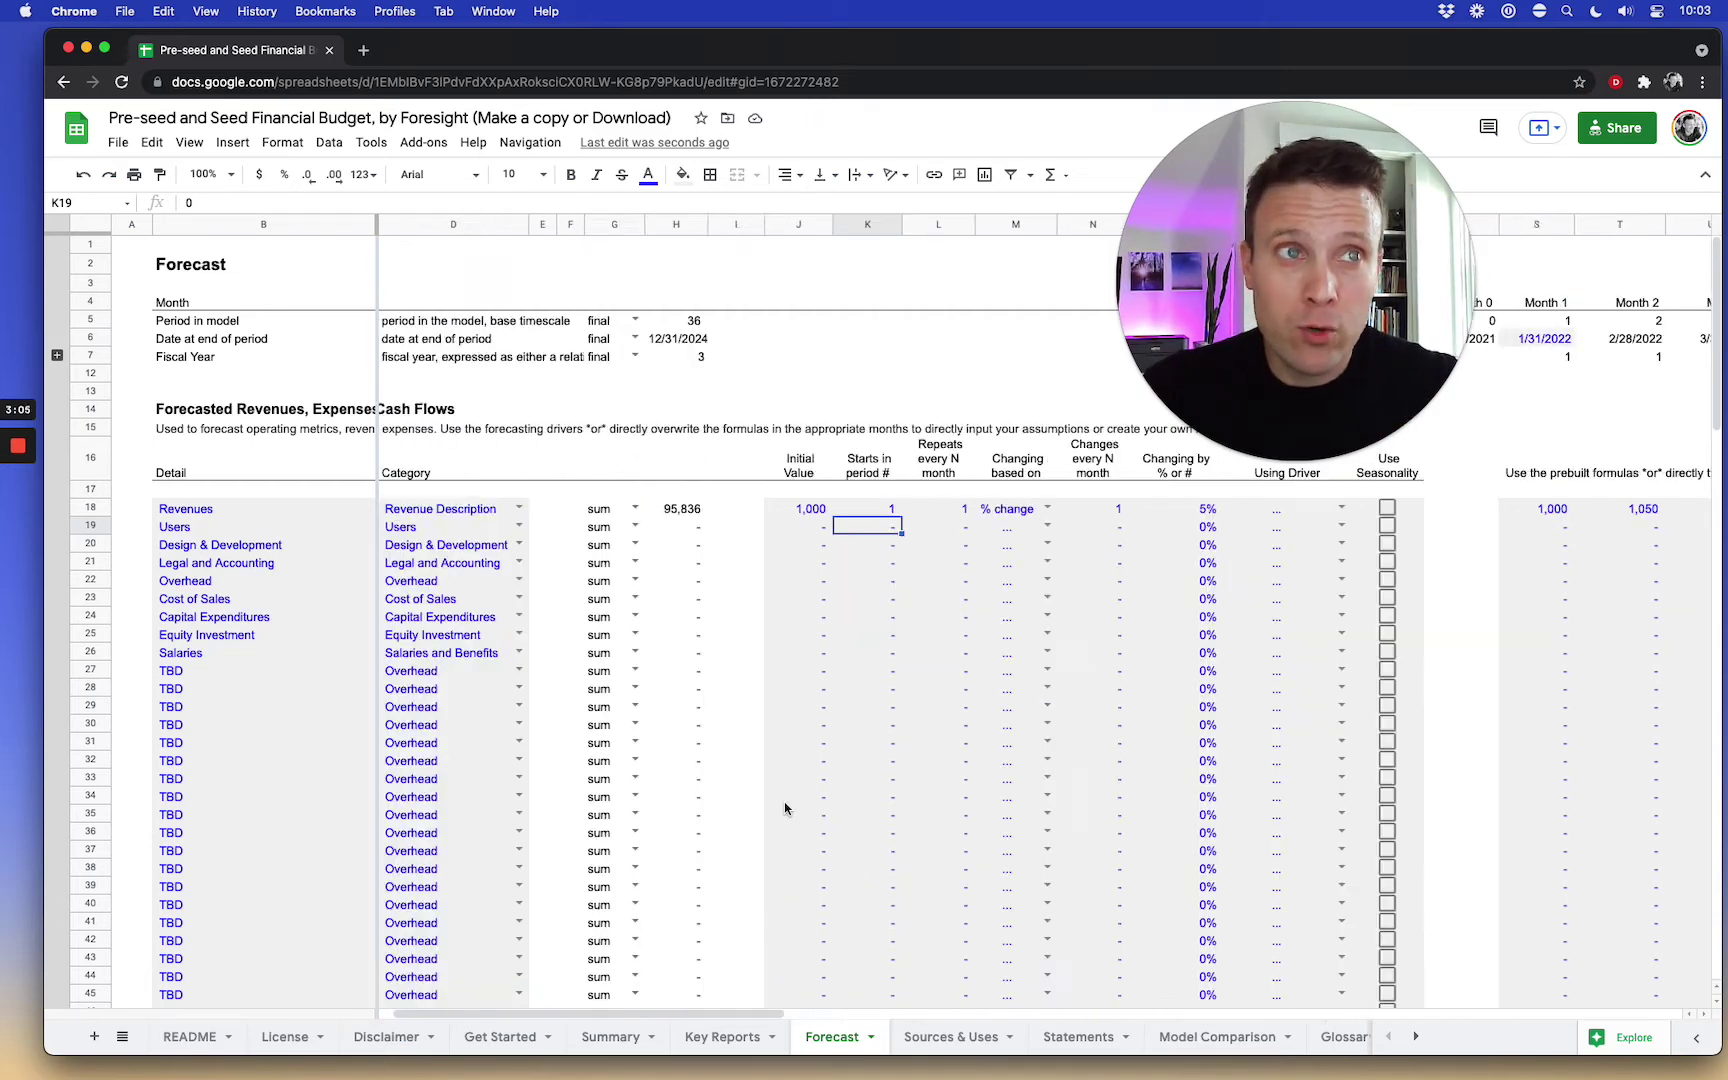
Relabel row 18 as Users and row 19 as Revenues.
click(222, 509)
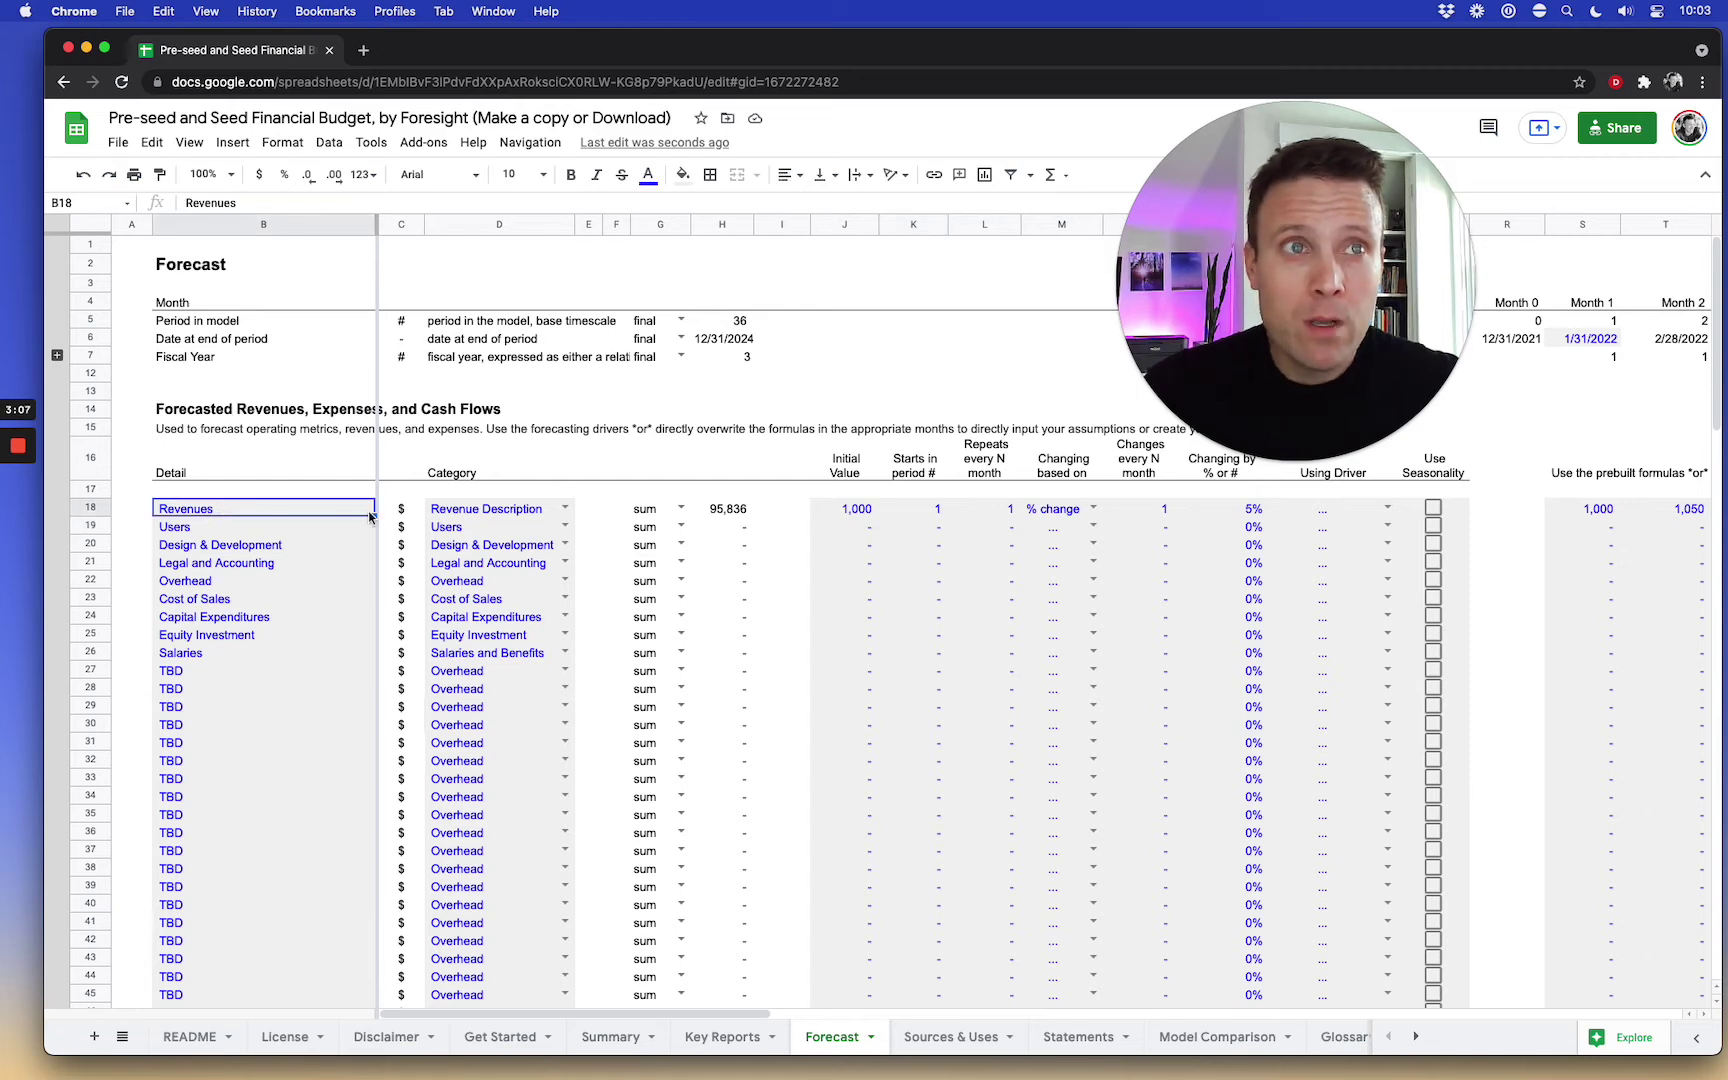
text(Users)
key(Return)
text(Revenues)
key(Return)
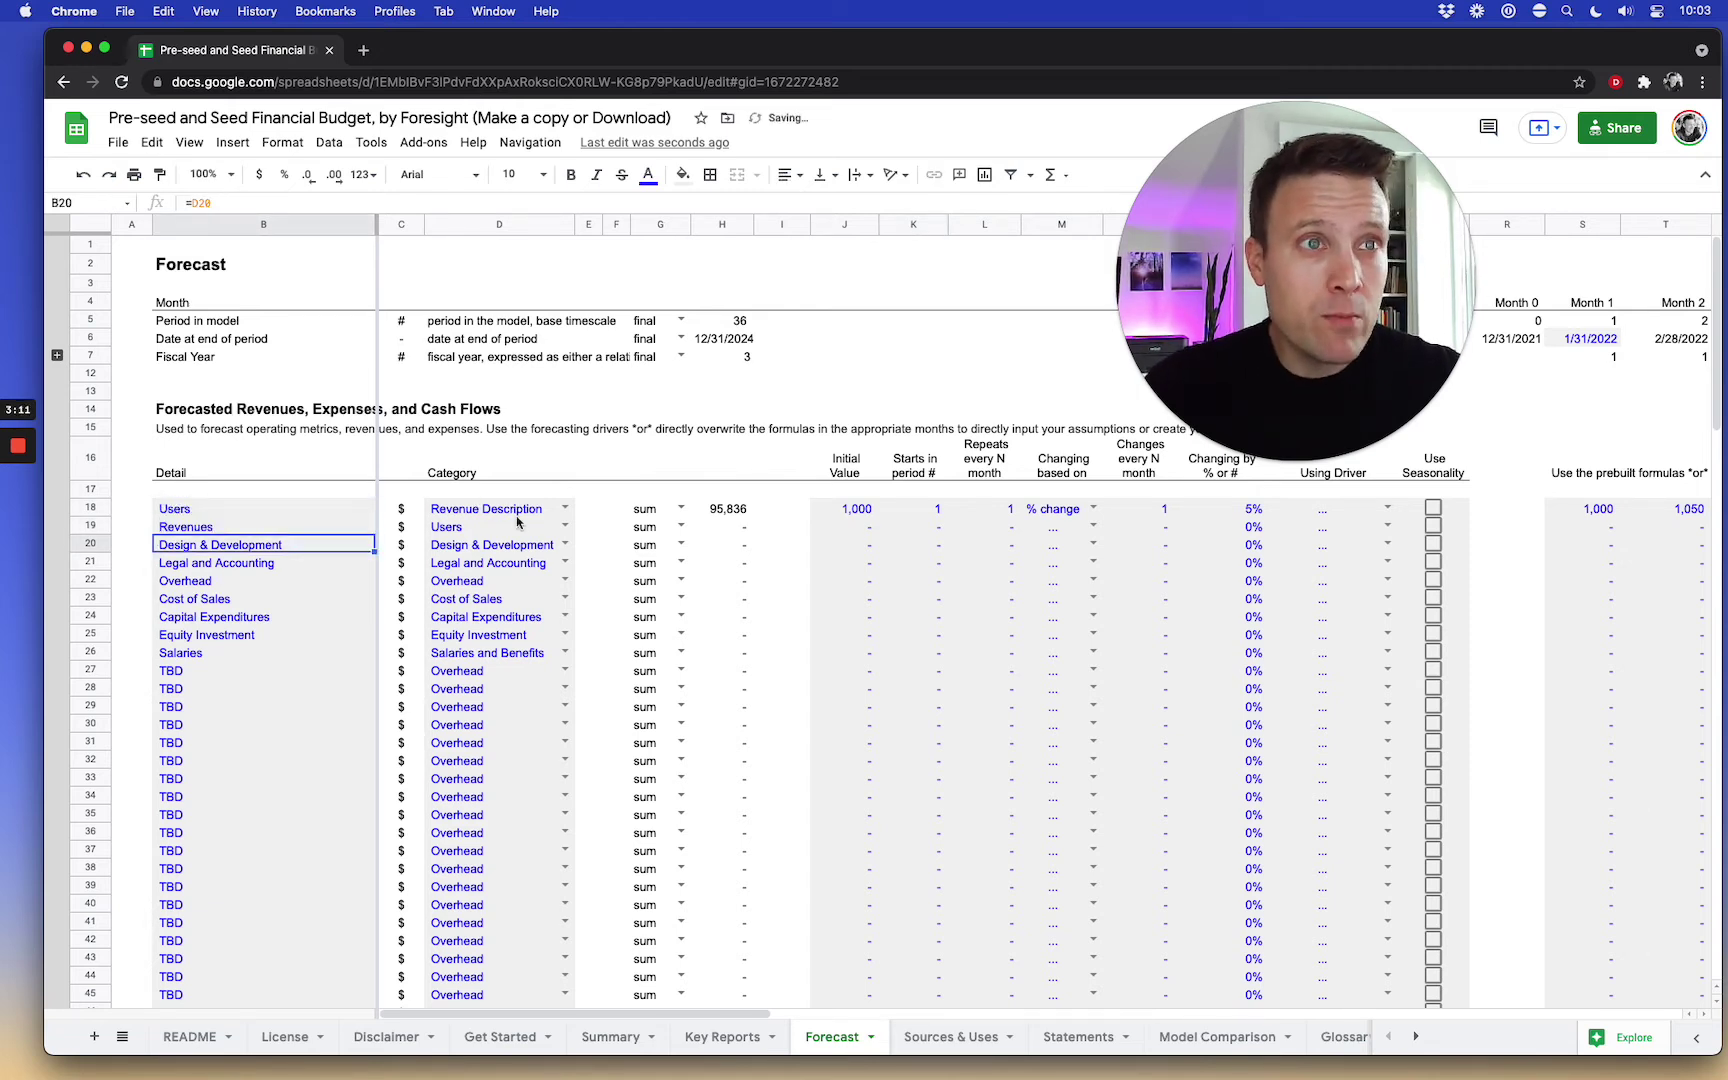
Categorise the Users row as Users and the Revenues row as Revenue Description.
click(517, 516)
text(Users)
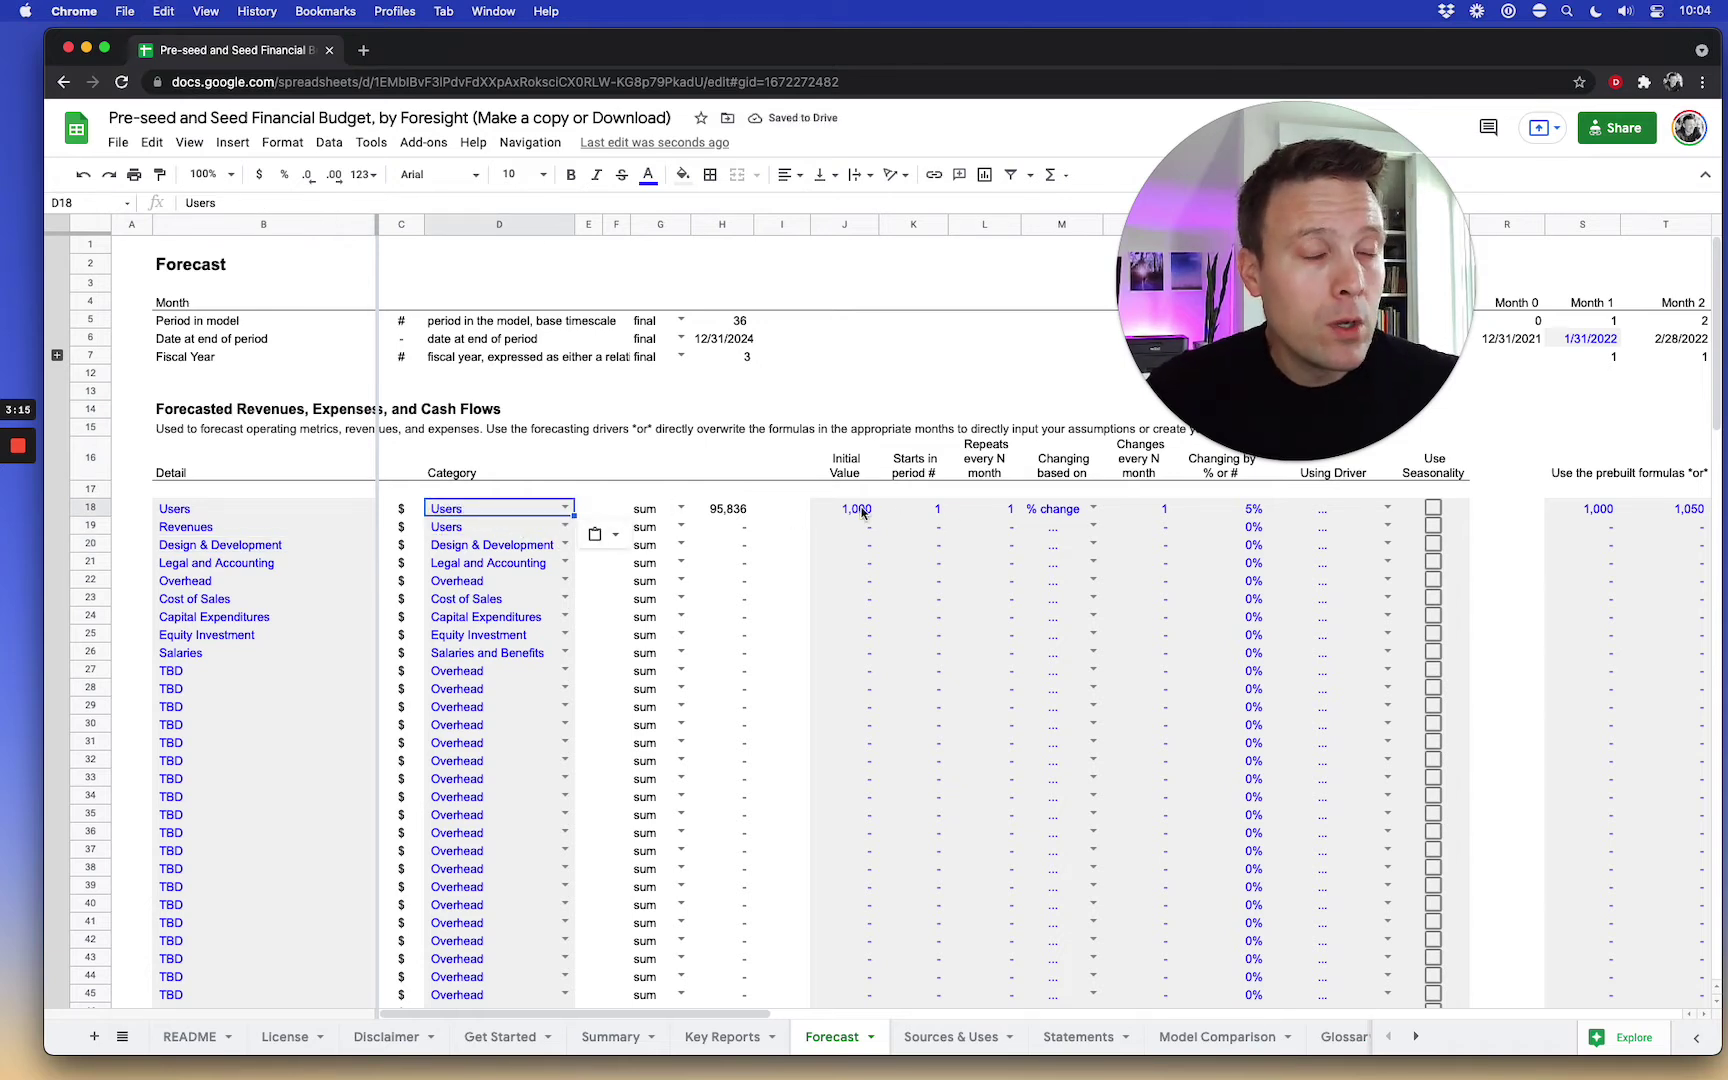
drag(861, 513, 1390, 512)
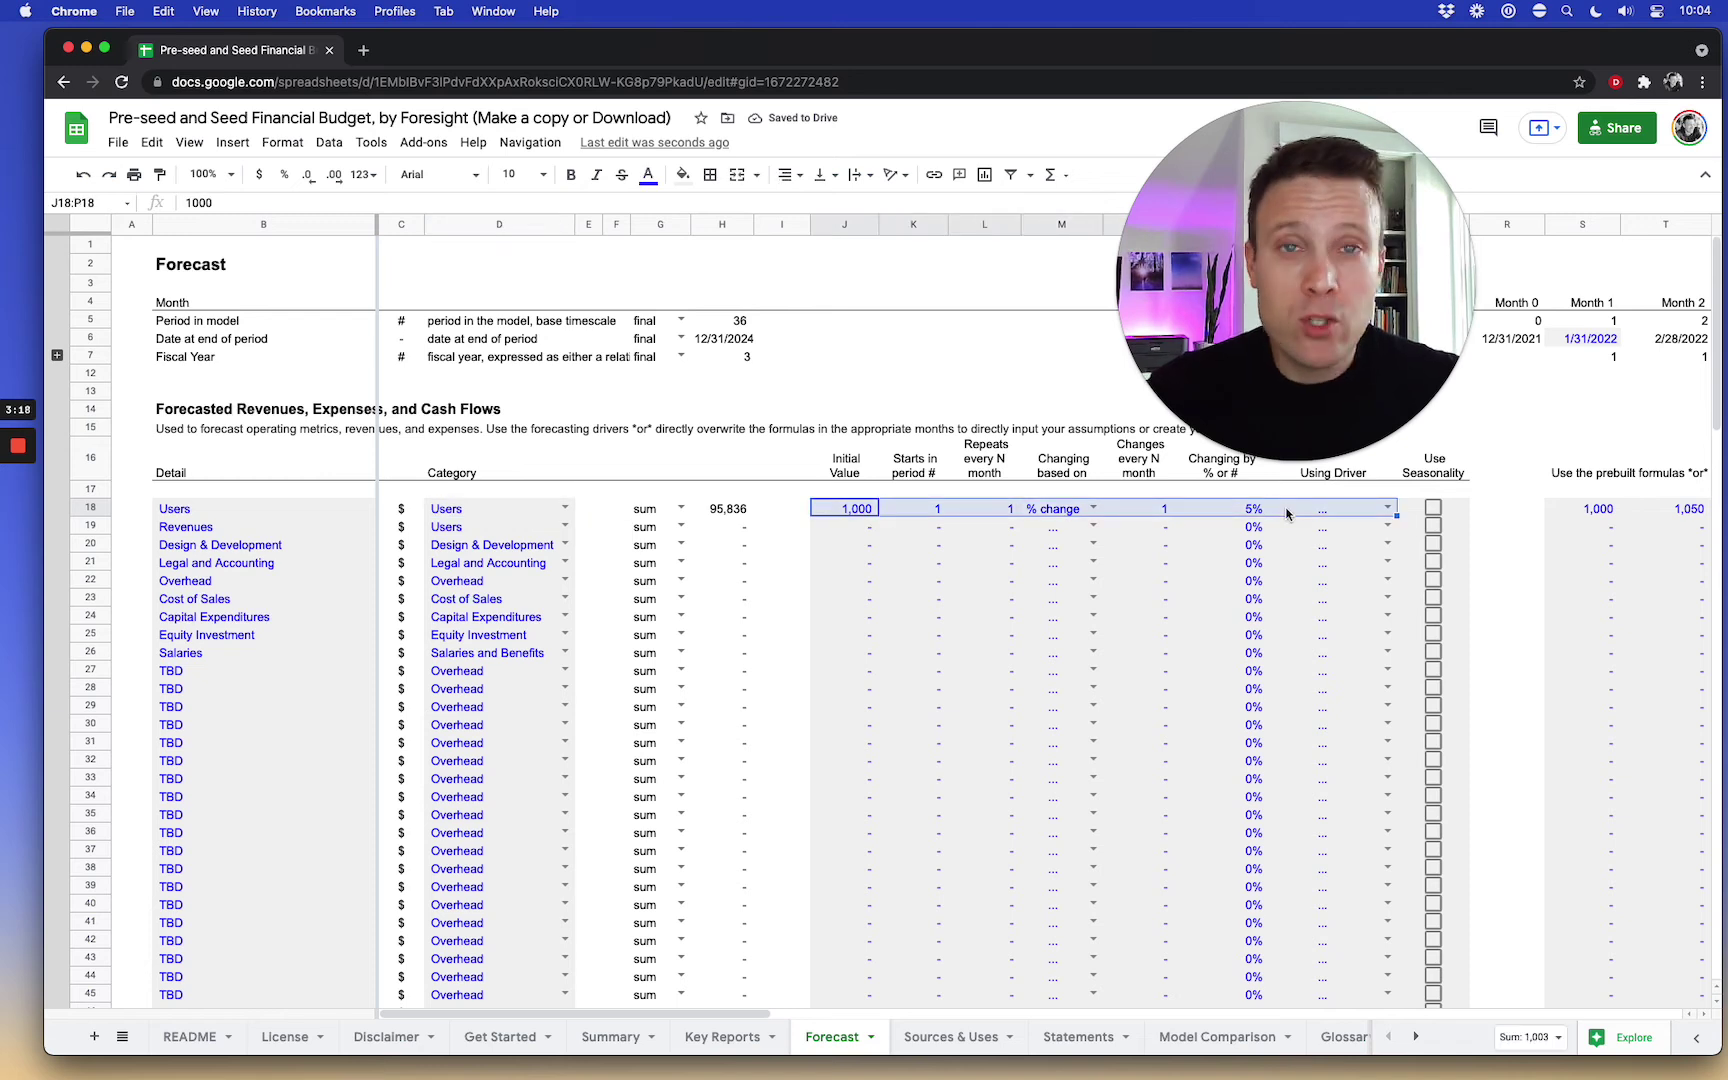
click(565, 508)
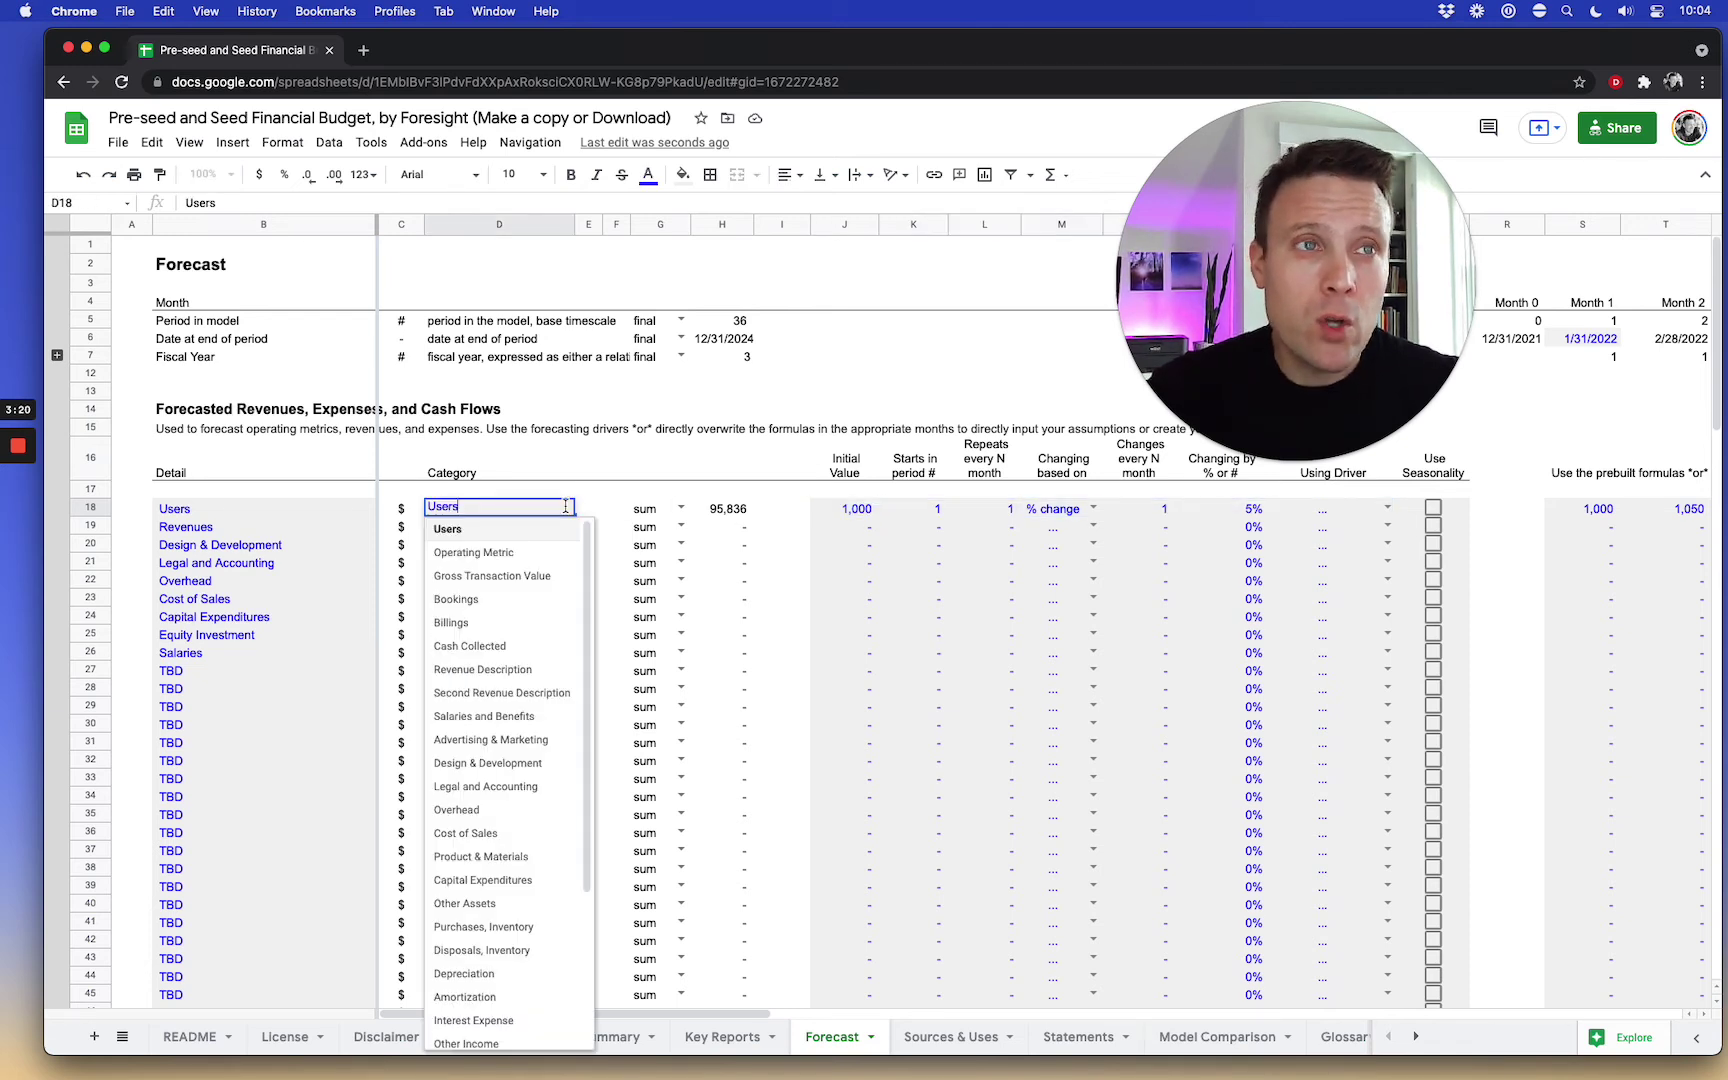
click(522, 538)
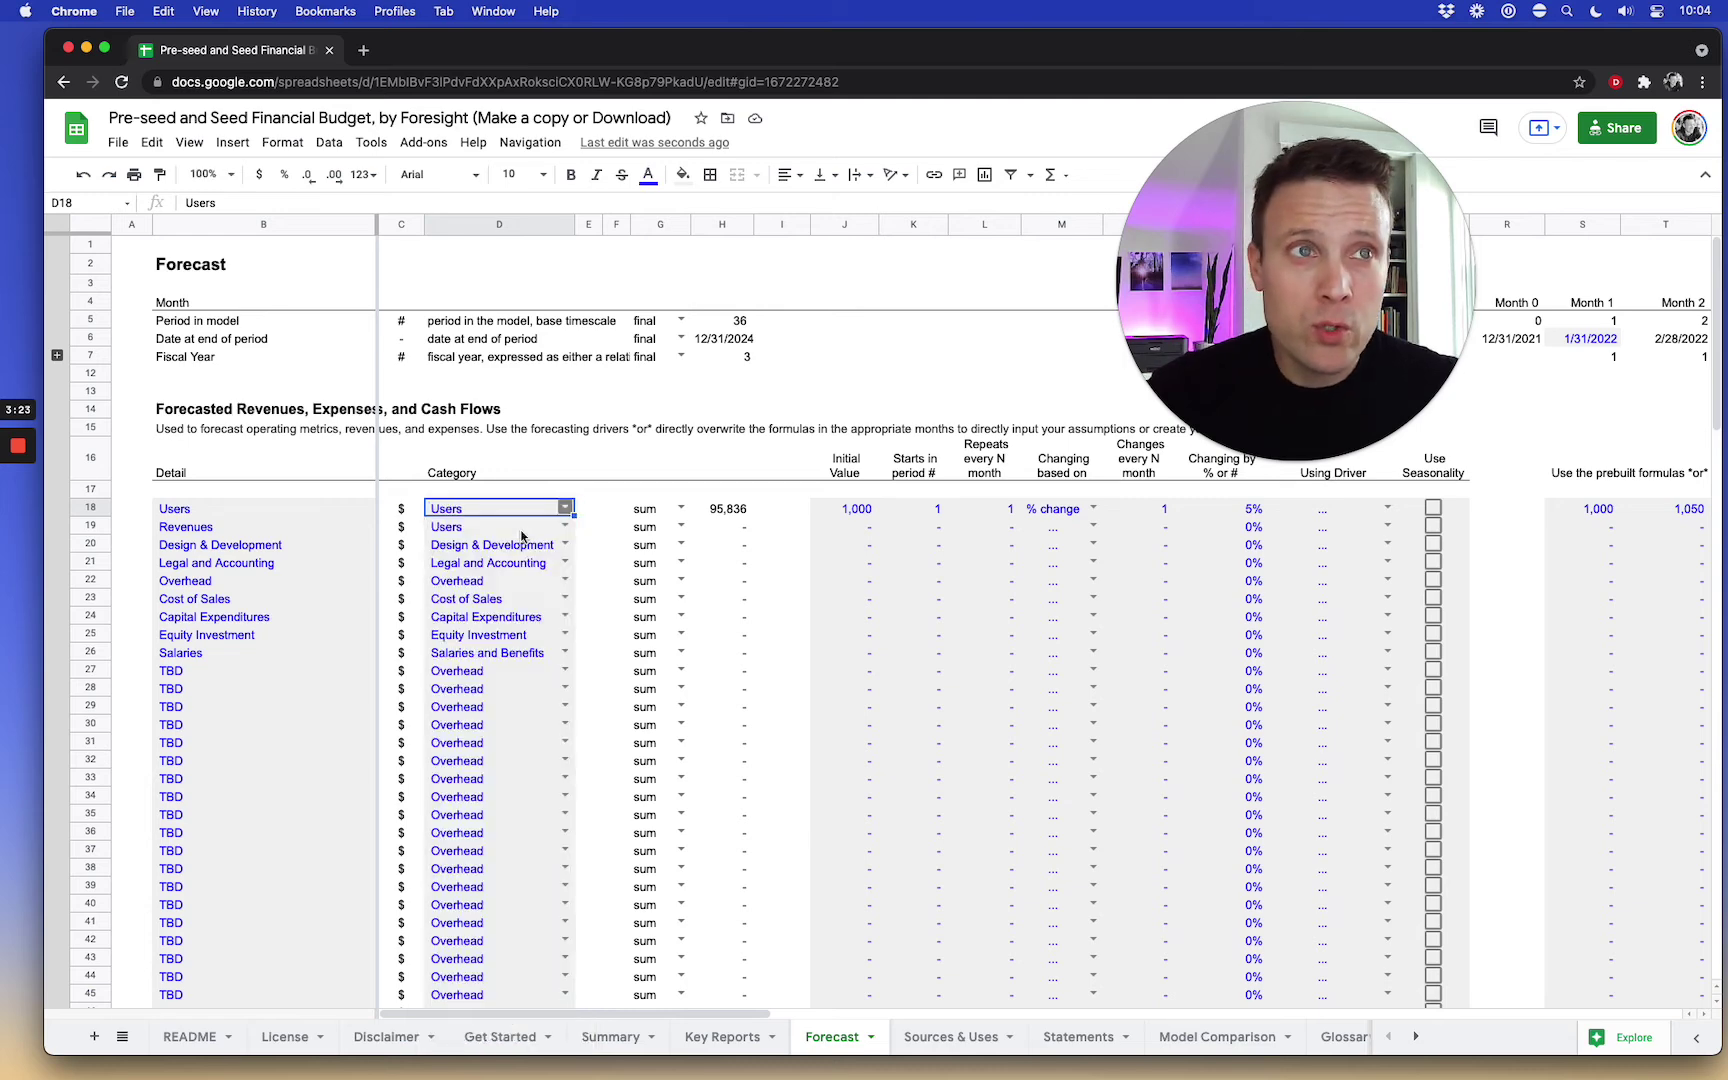
click(528, 528)
click(565, 525)
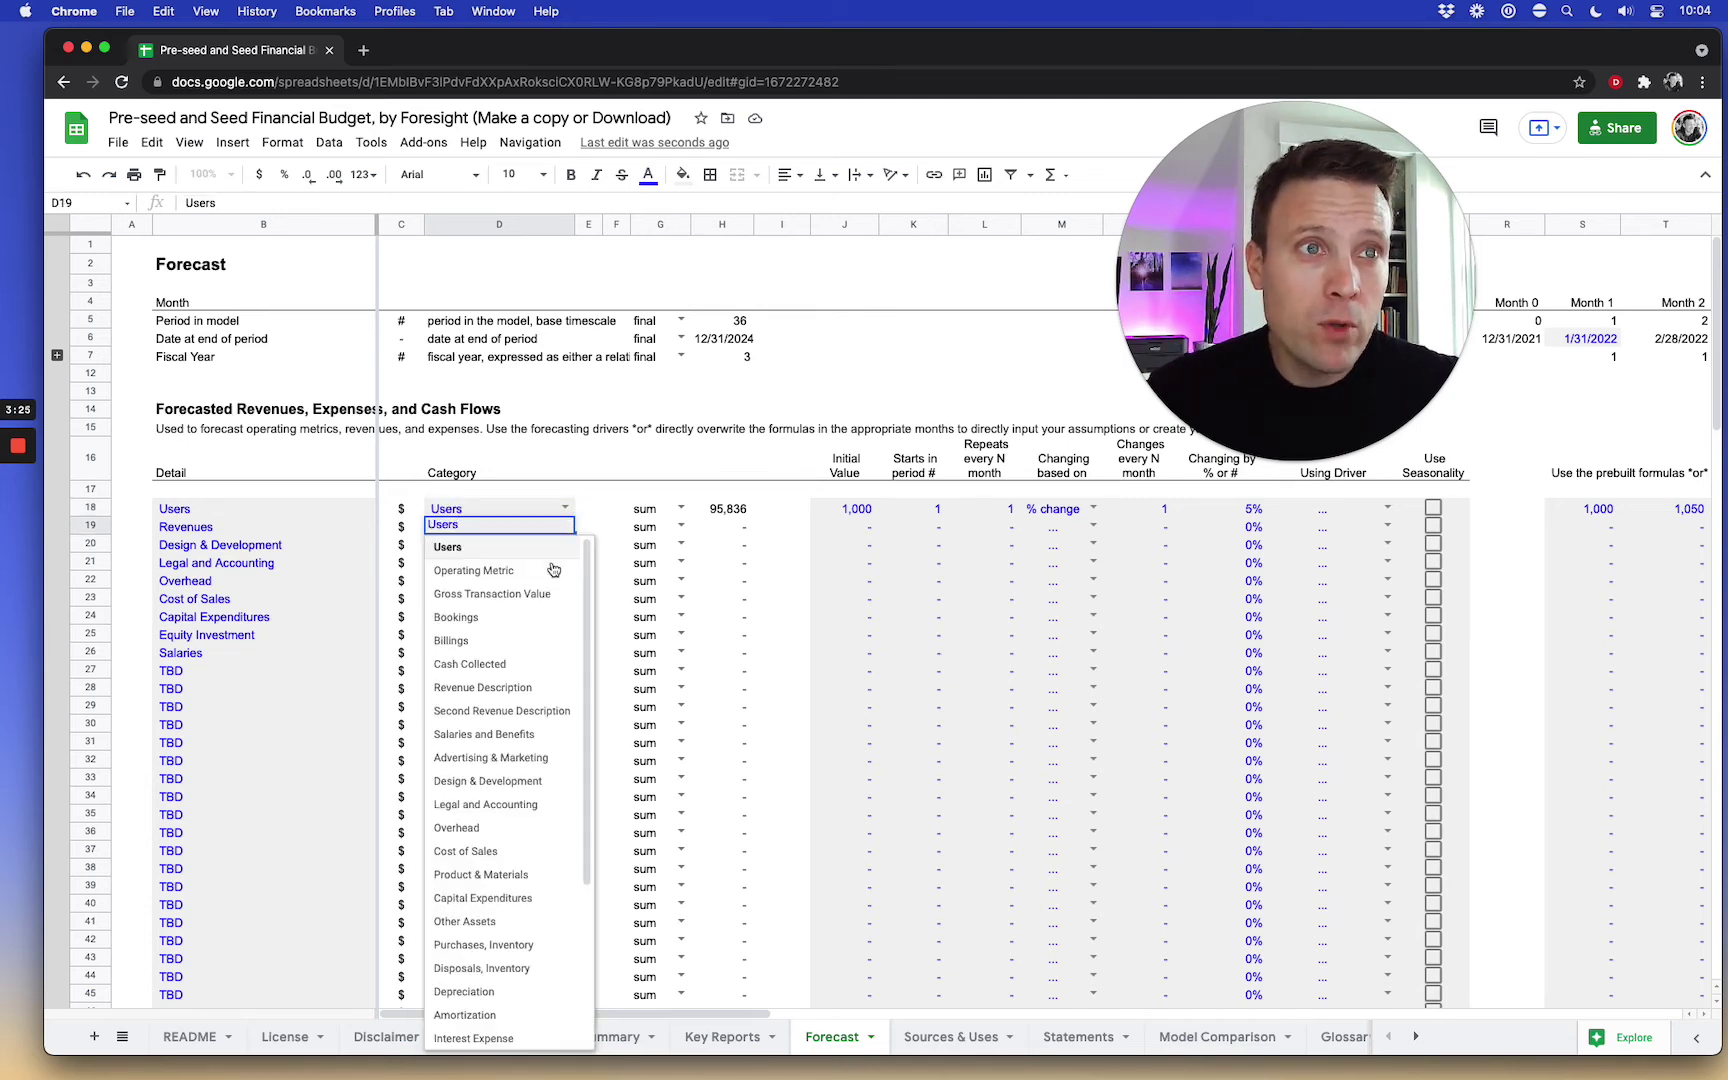
click(546, 688)
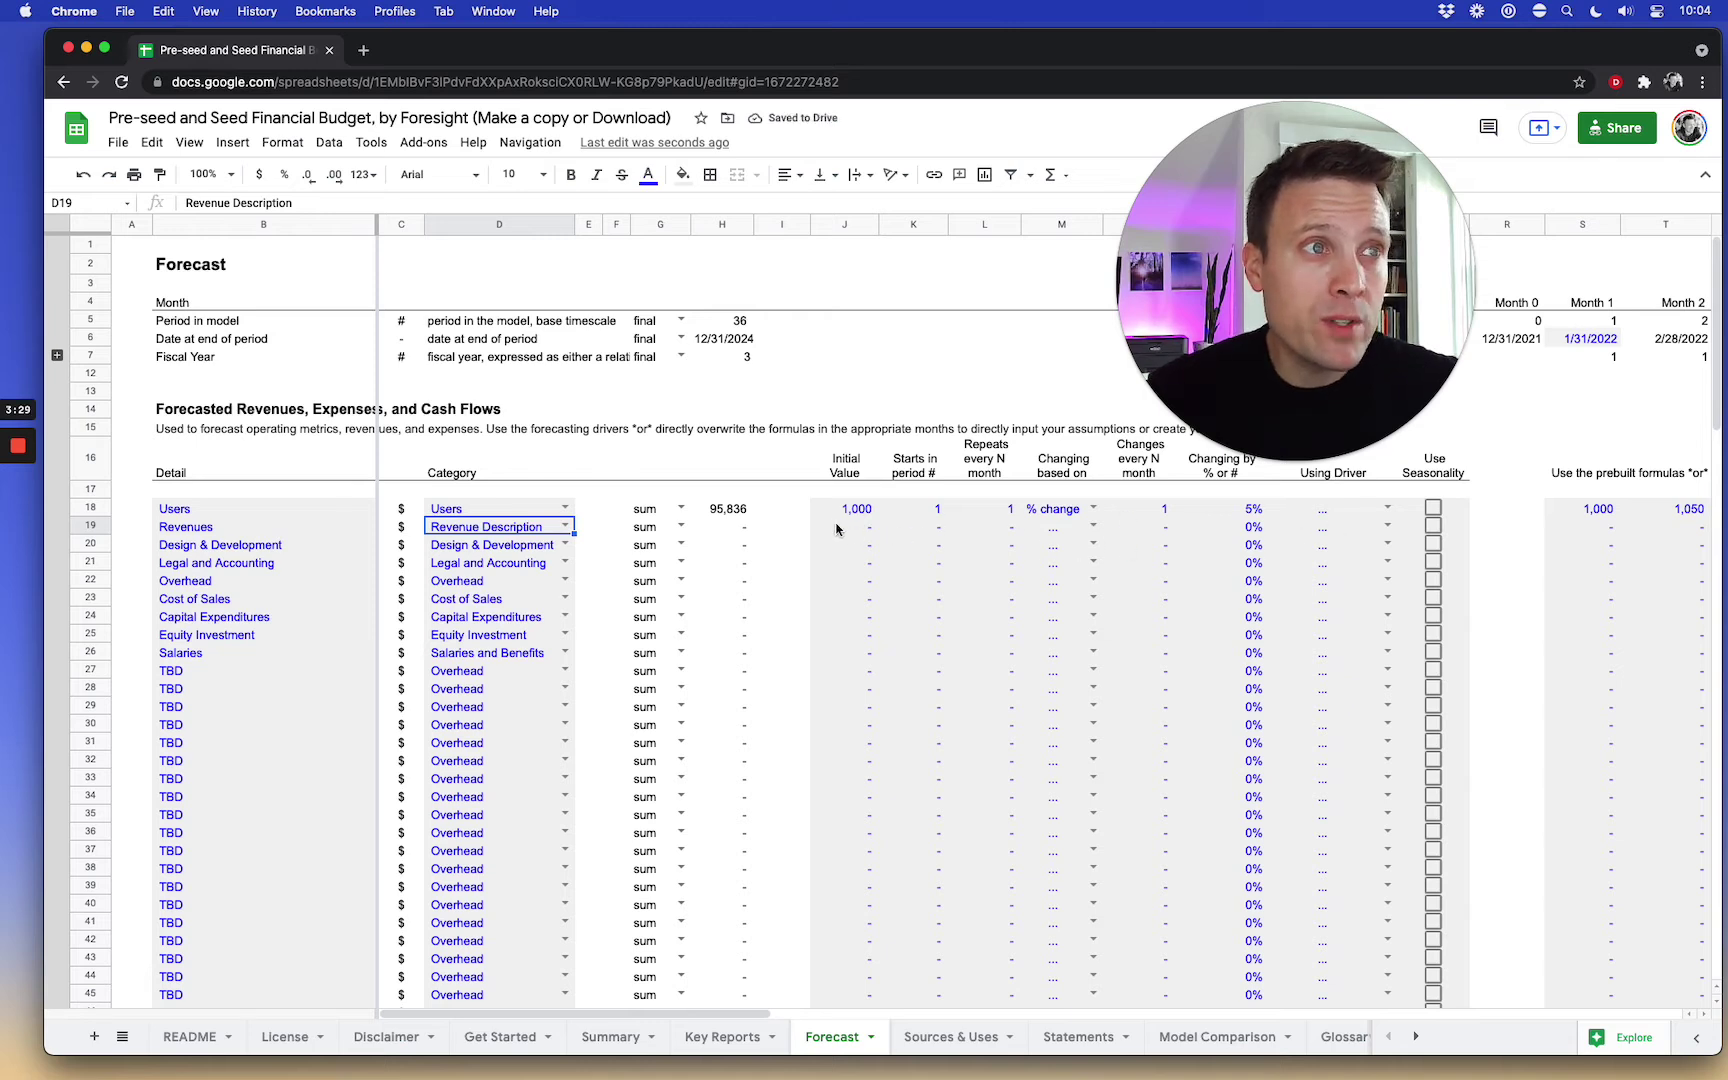
click(82, 508)
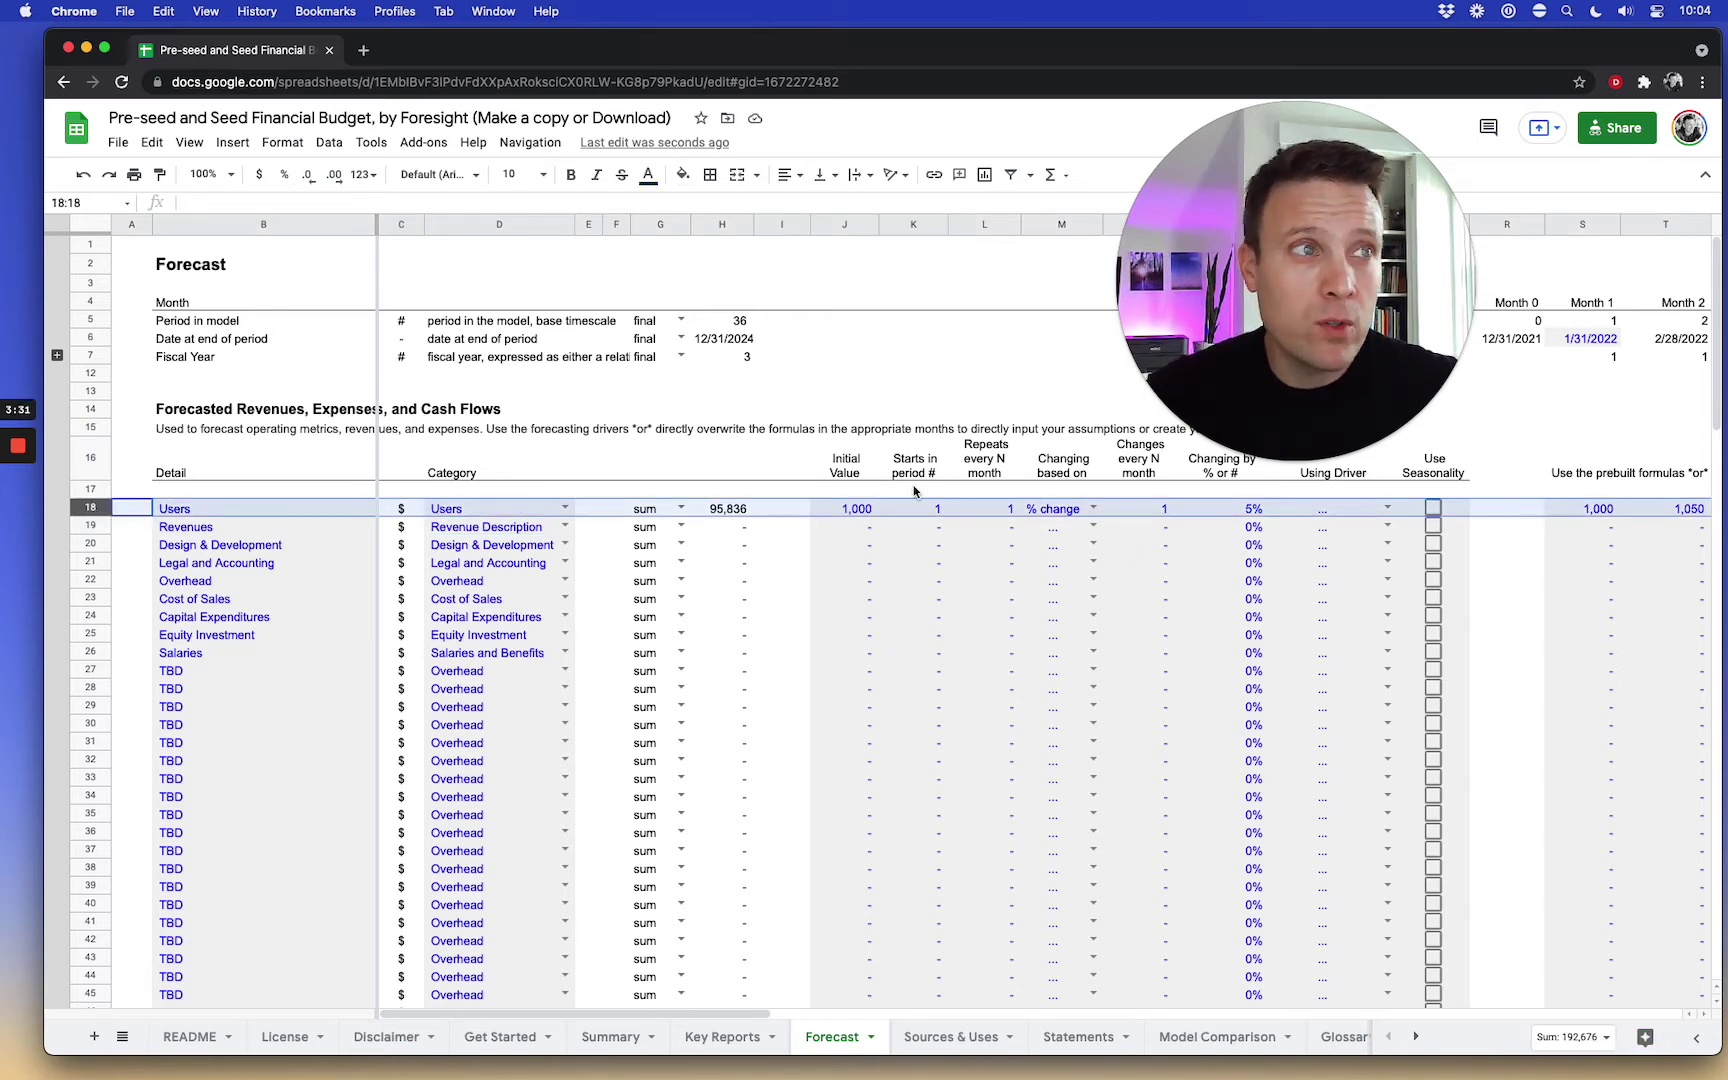
click(844, 531)
text(5)
key(Return)
scroll(987, 598, right, 3)
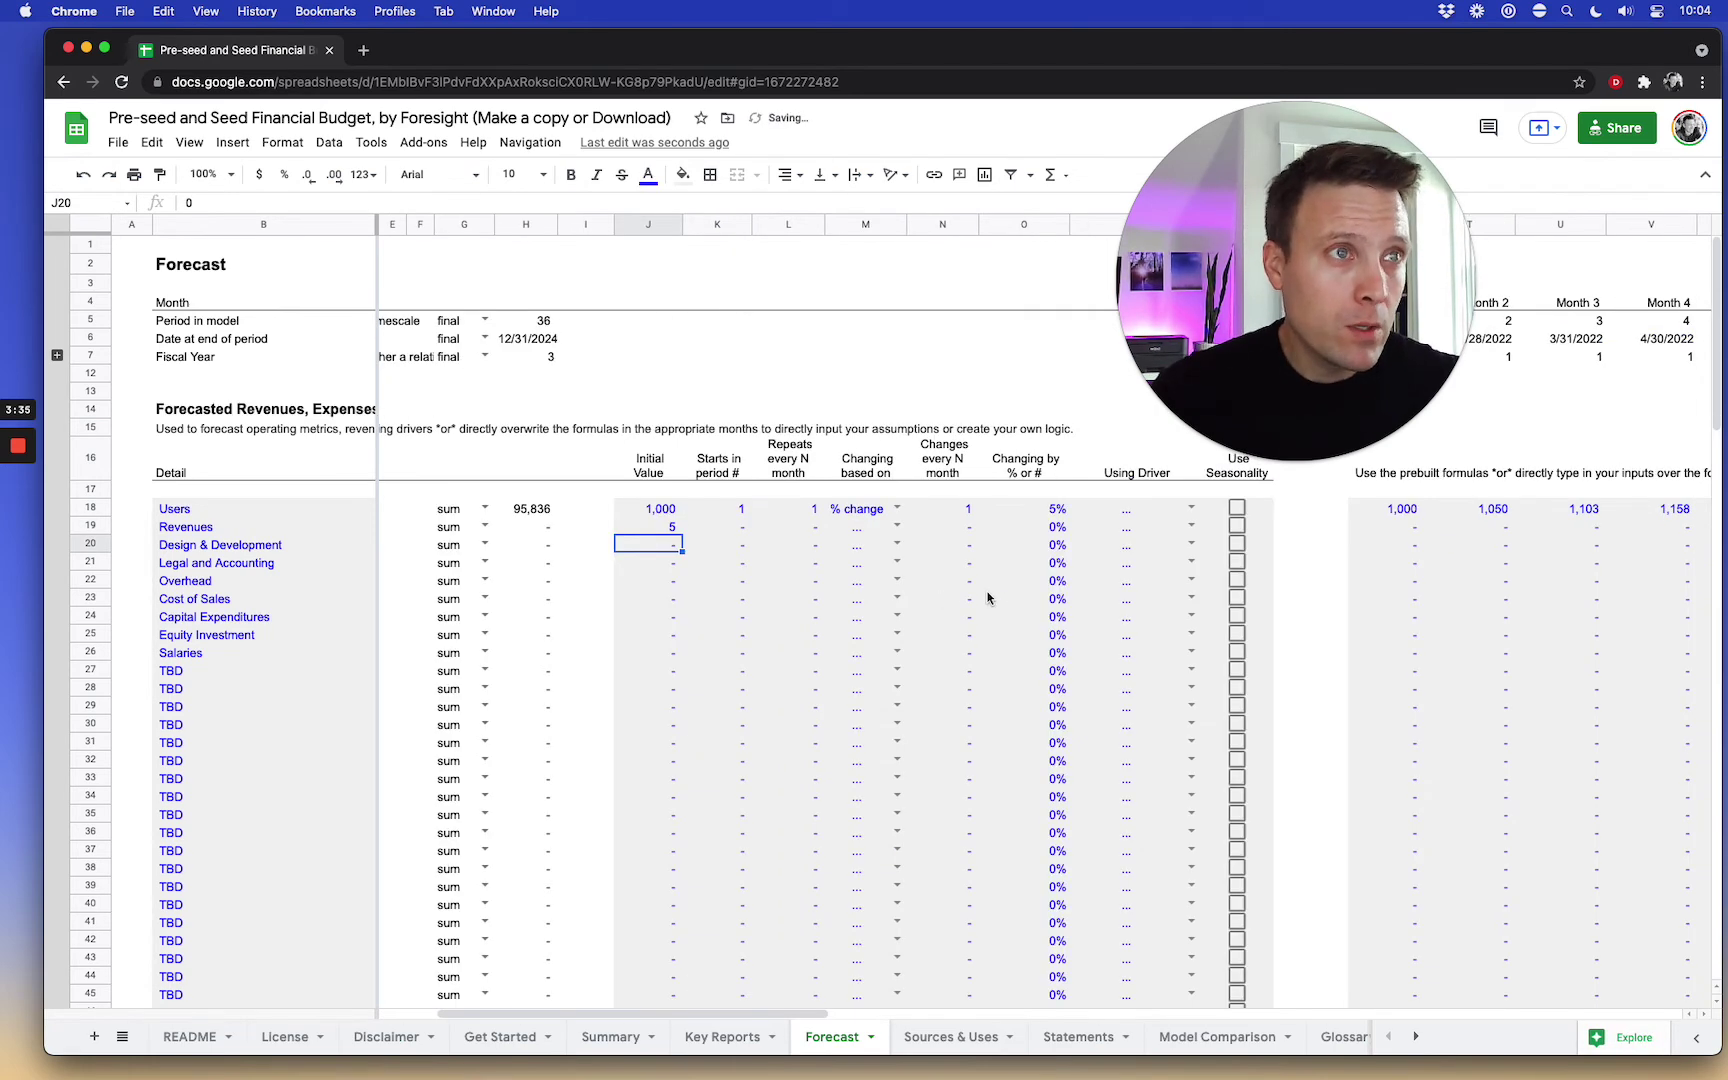
key(Up)
key(Right)
text(1)
key(Return)
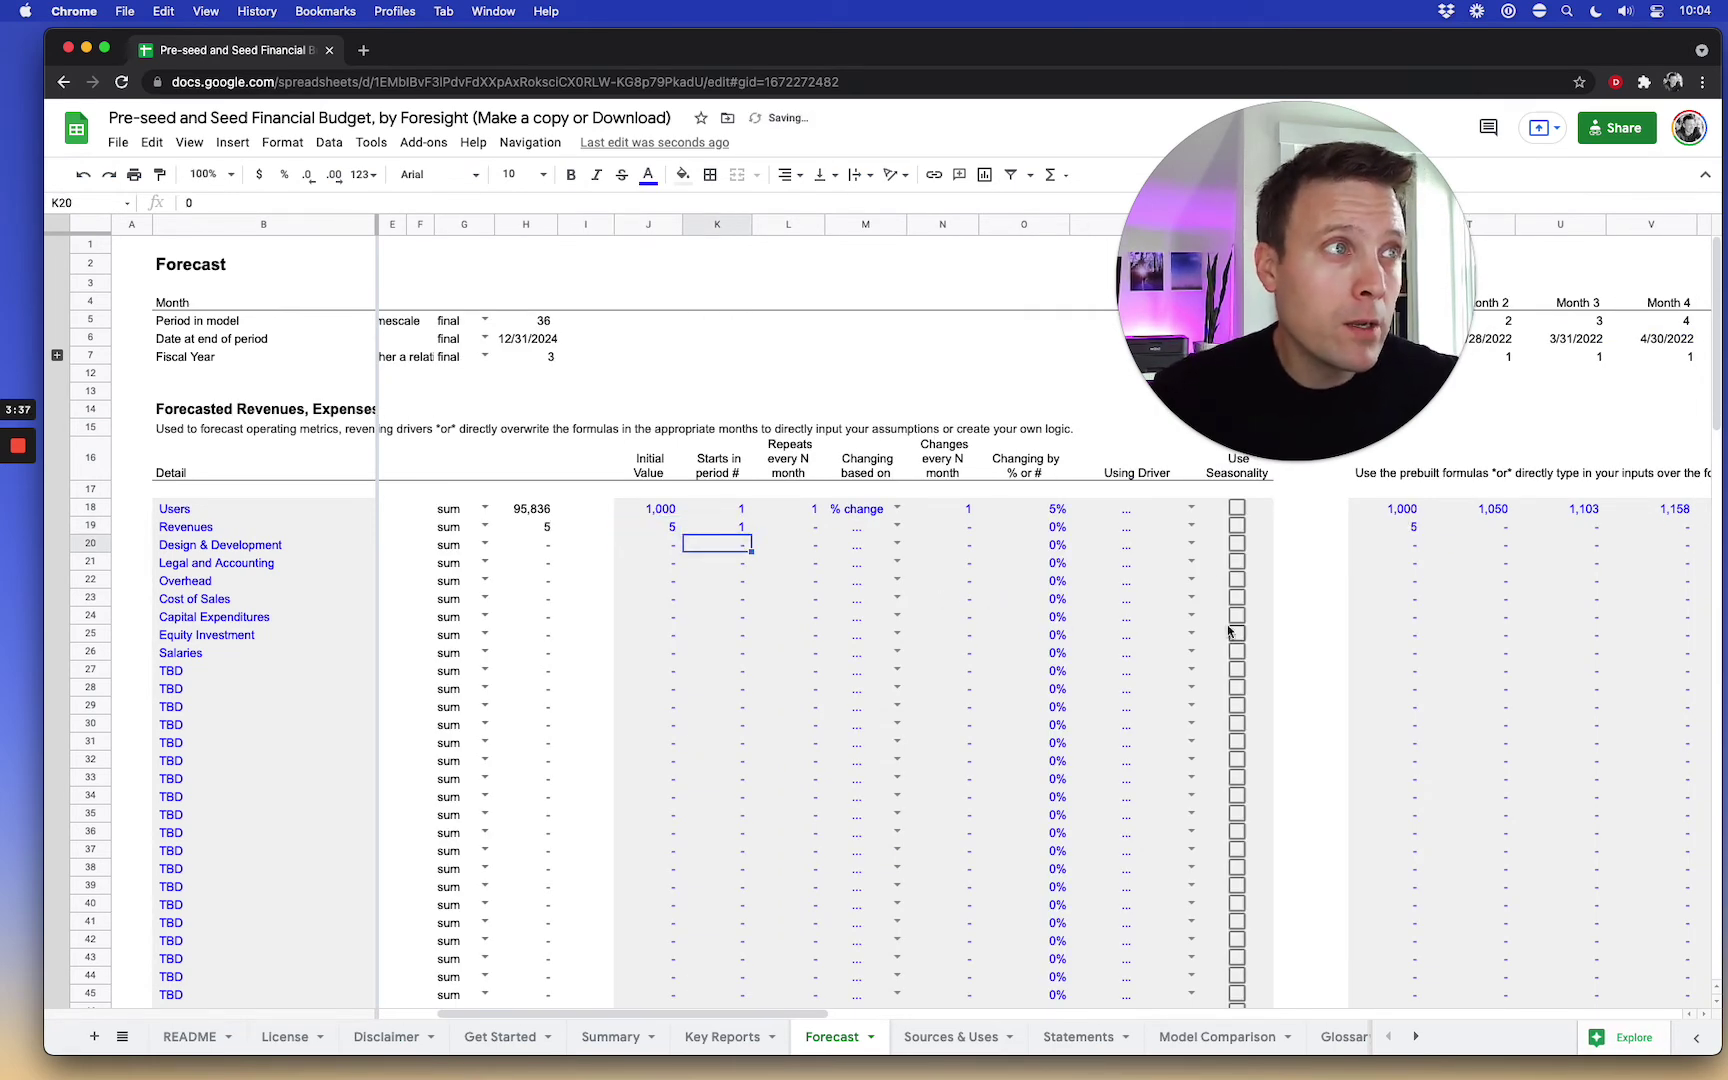
click(1191, 527)
click(1159, 573)
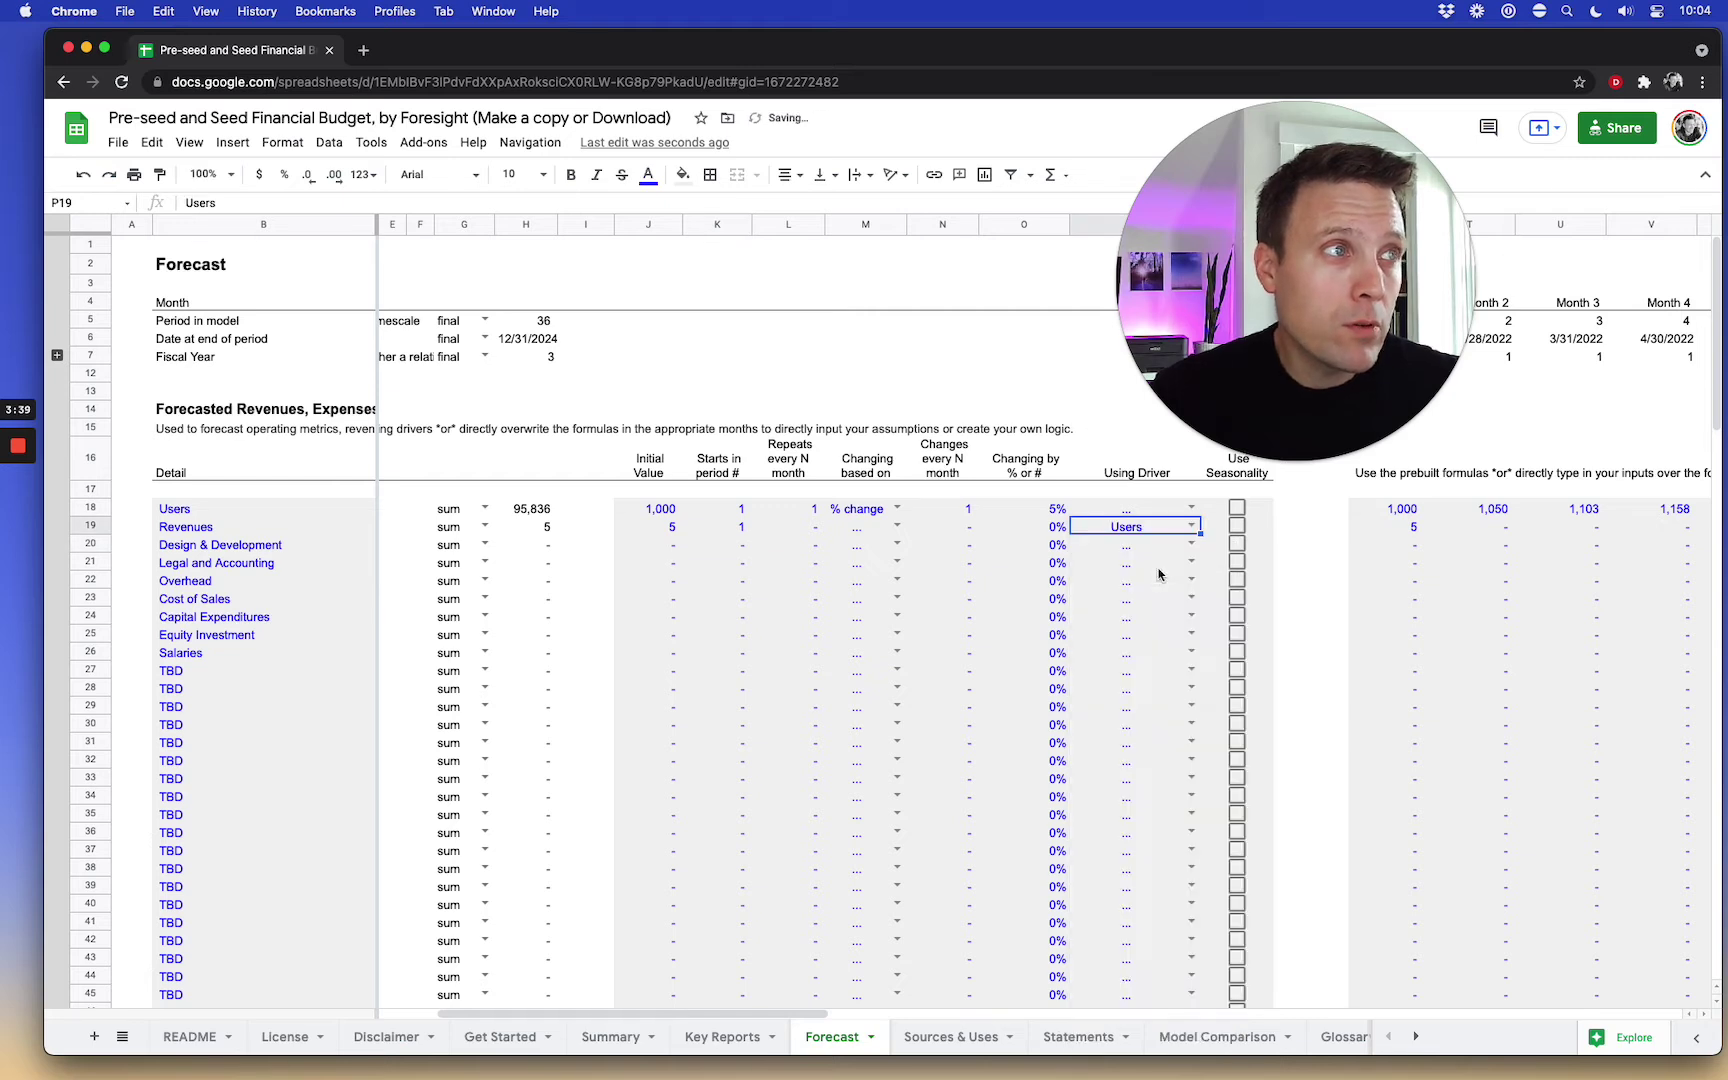
click(804, 537)
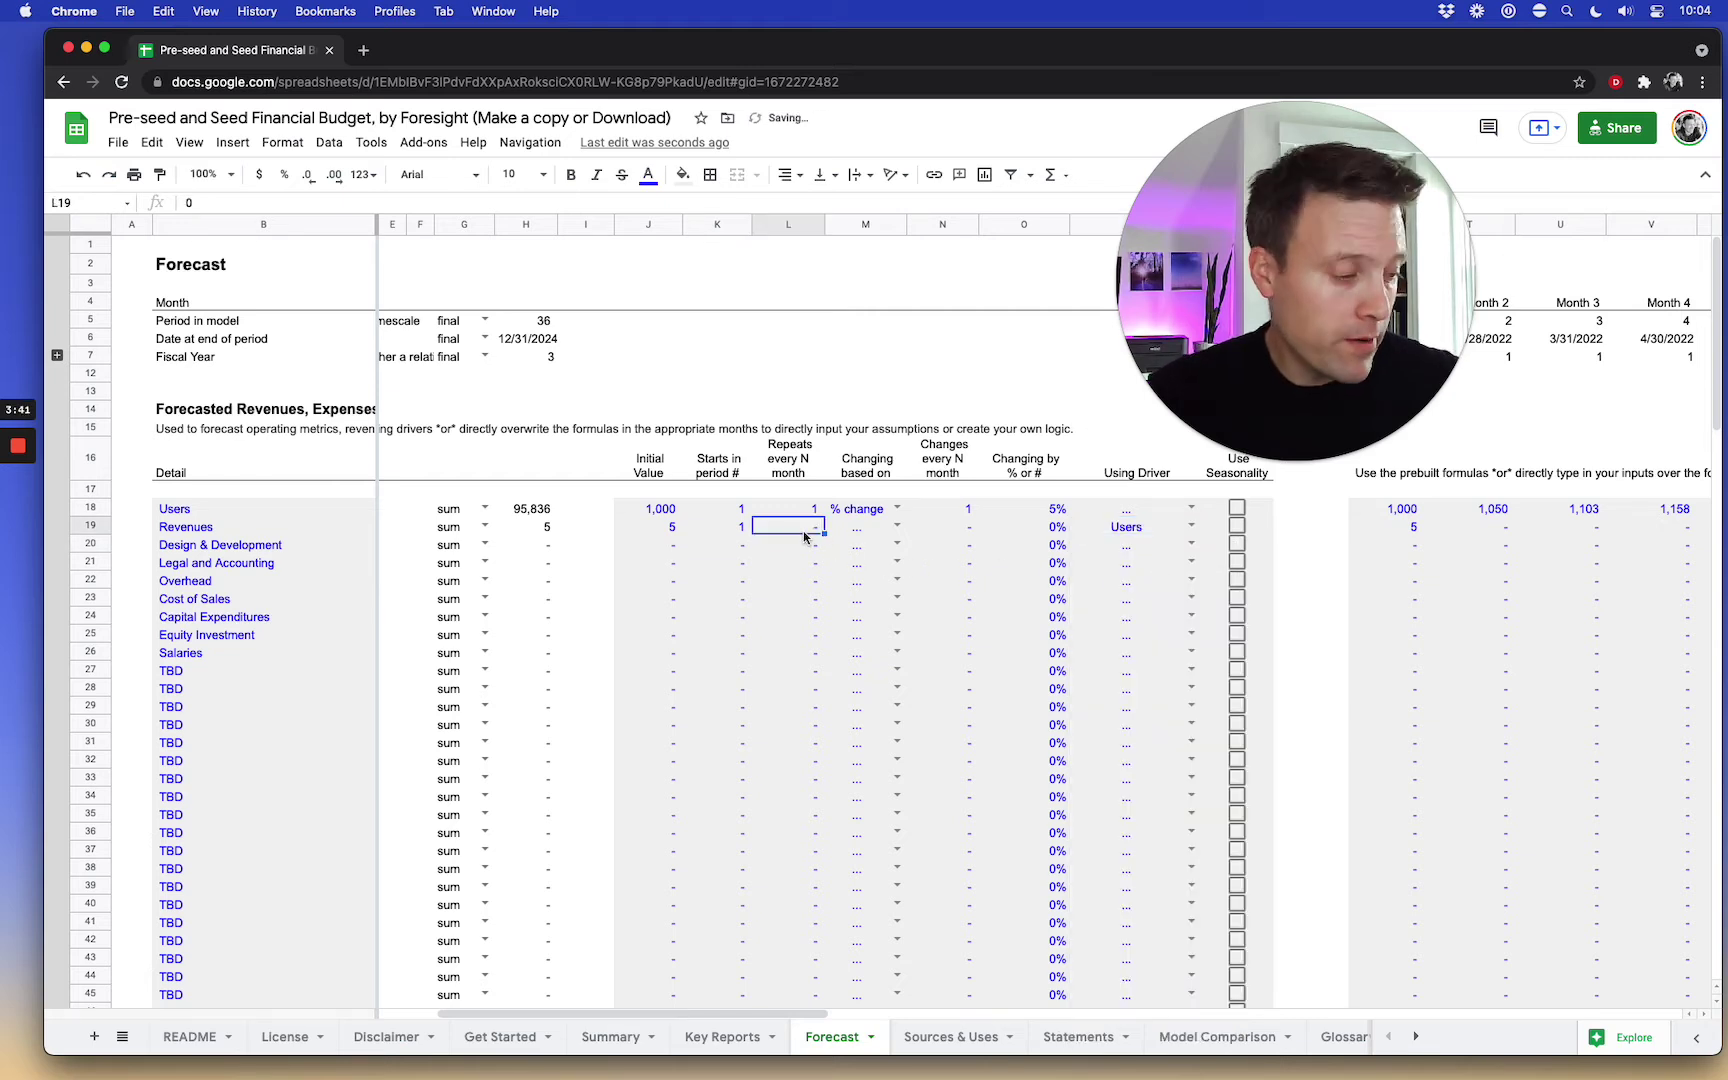
text(1)
key(Tab)
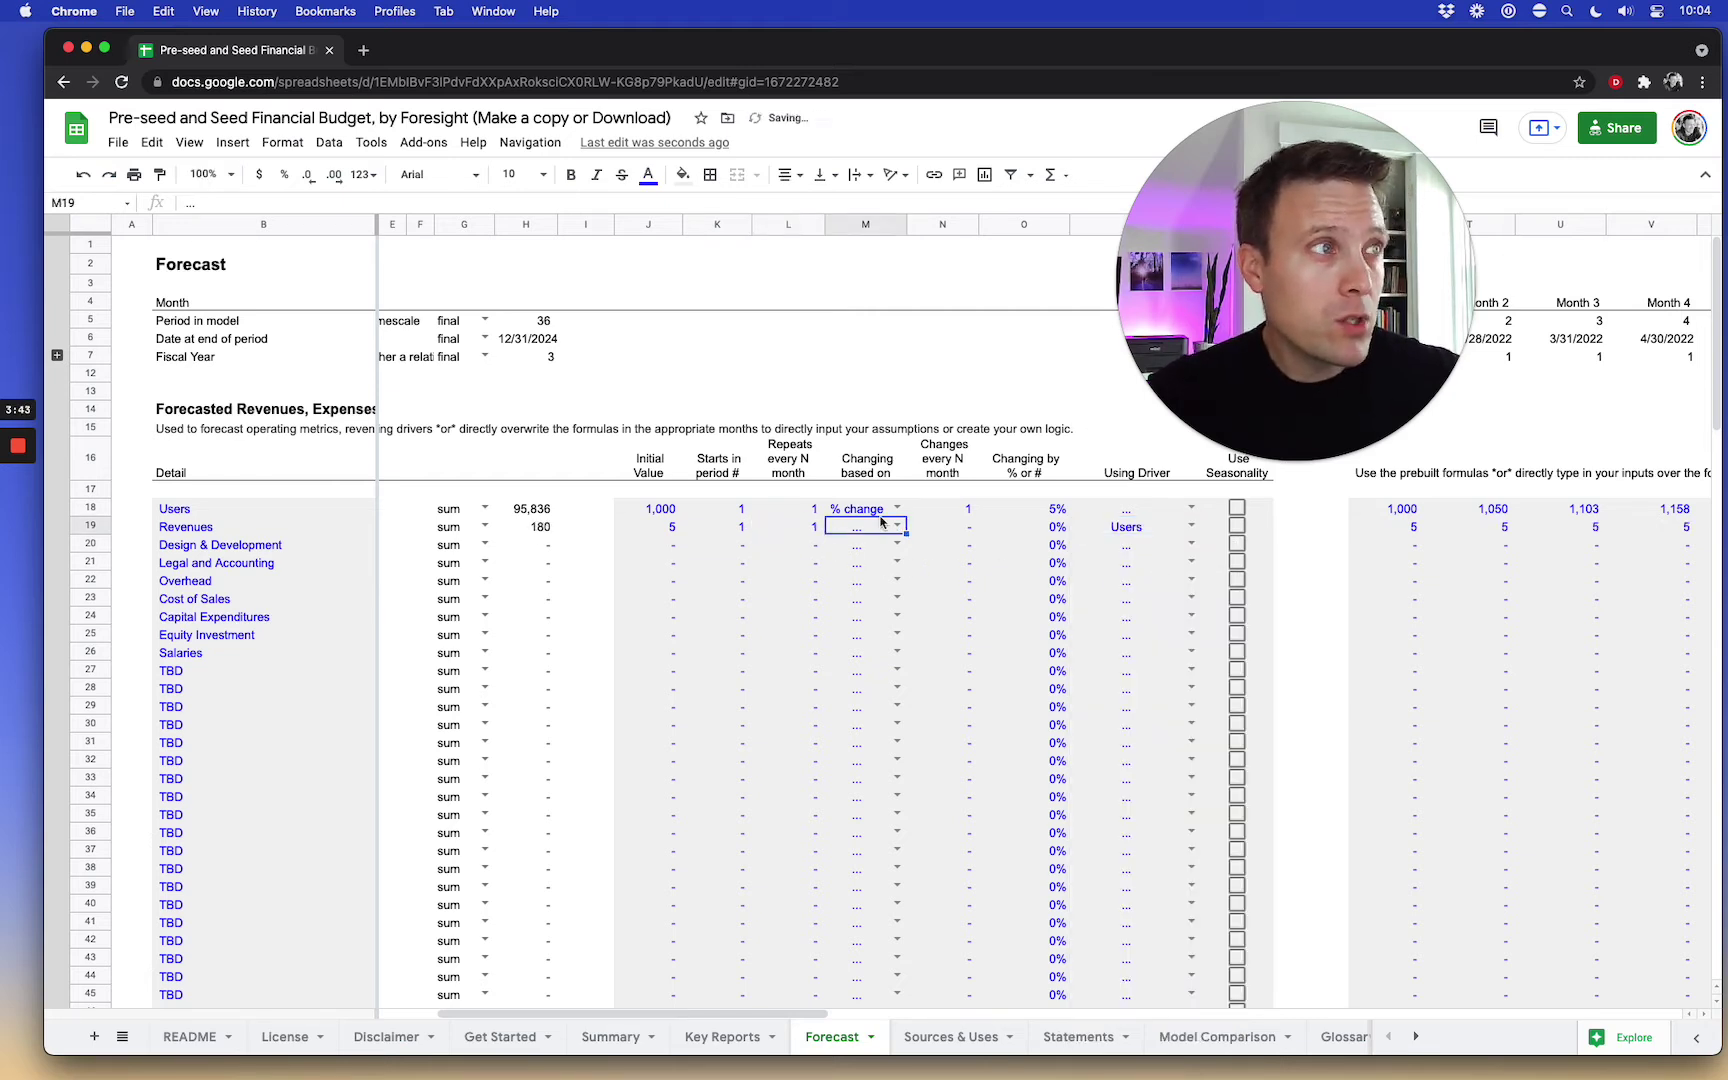
click(897, 526)
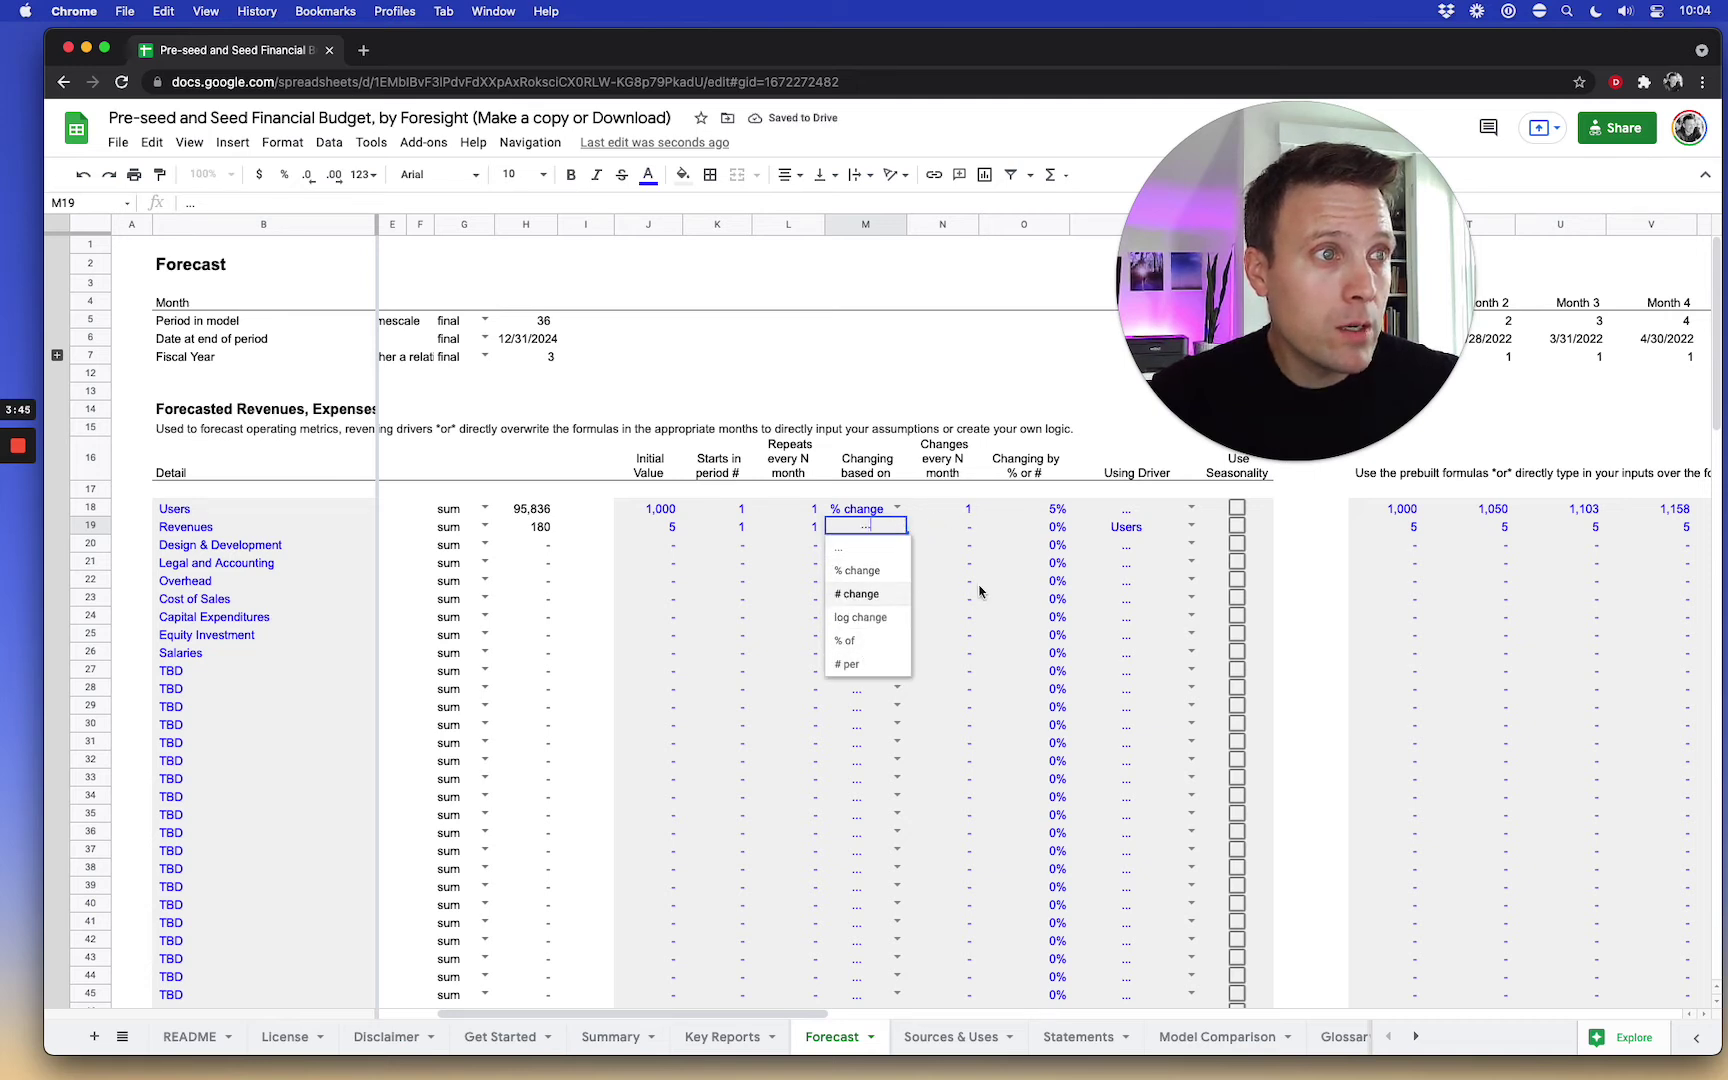
click(1002, 416)
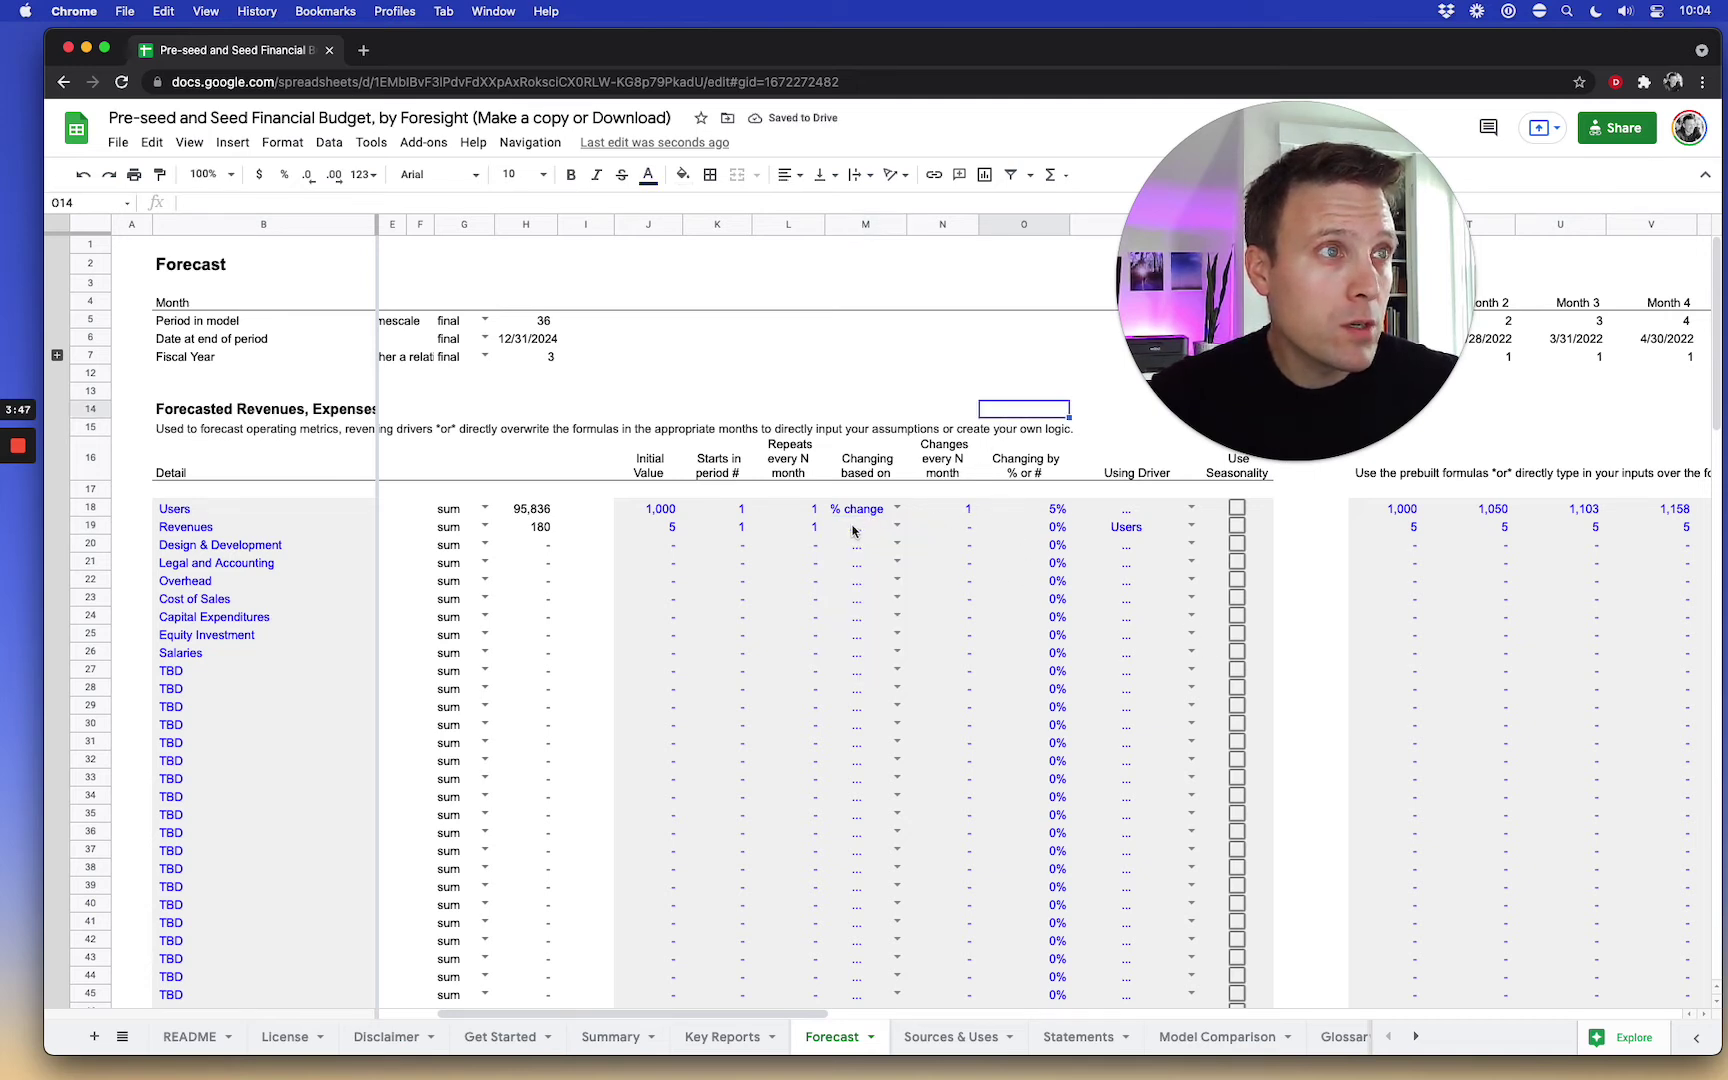
click(897, 526)
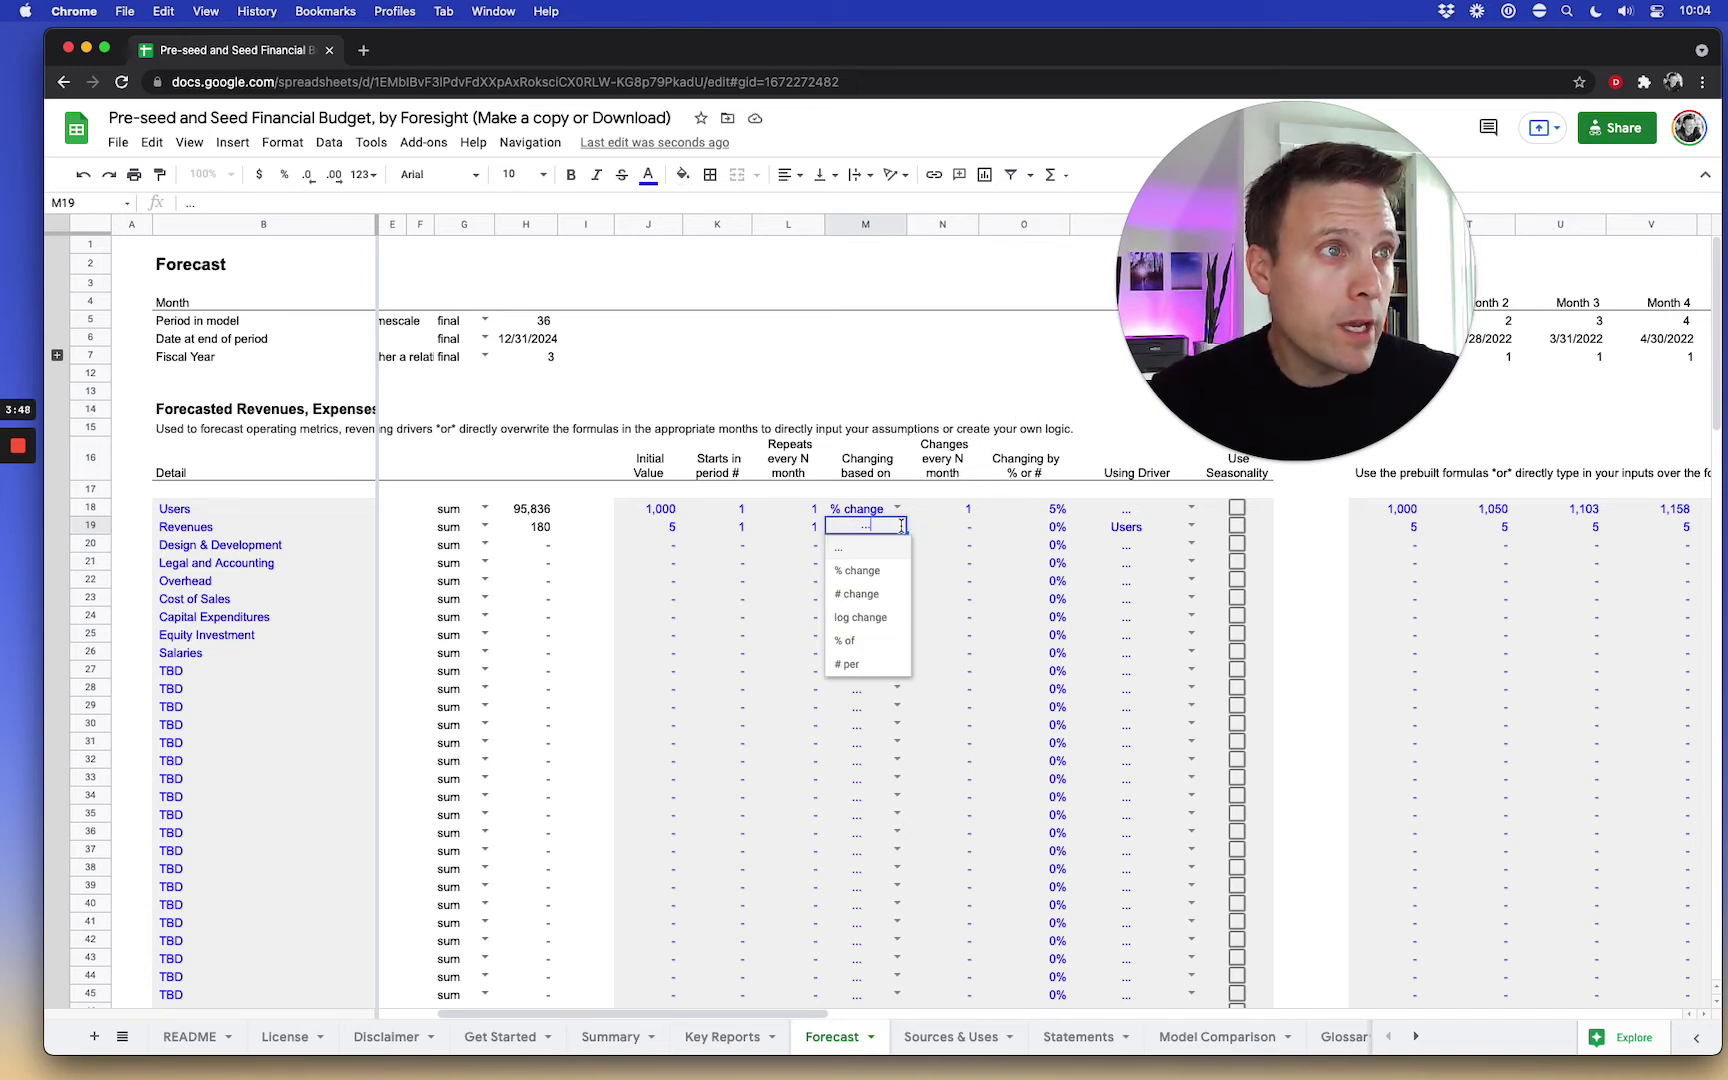
click(851, 664)
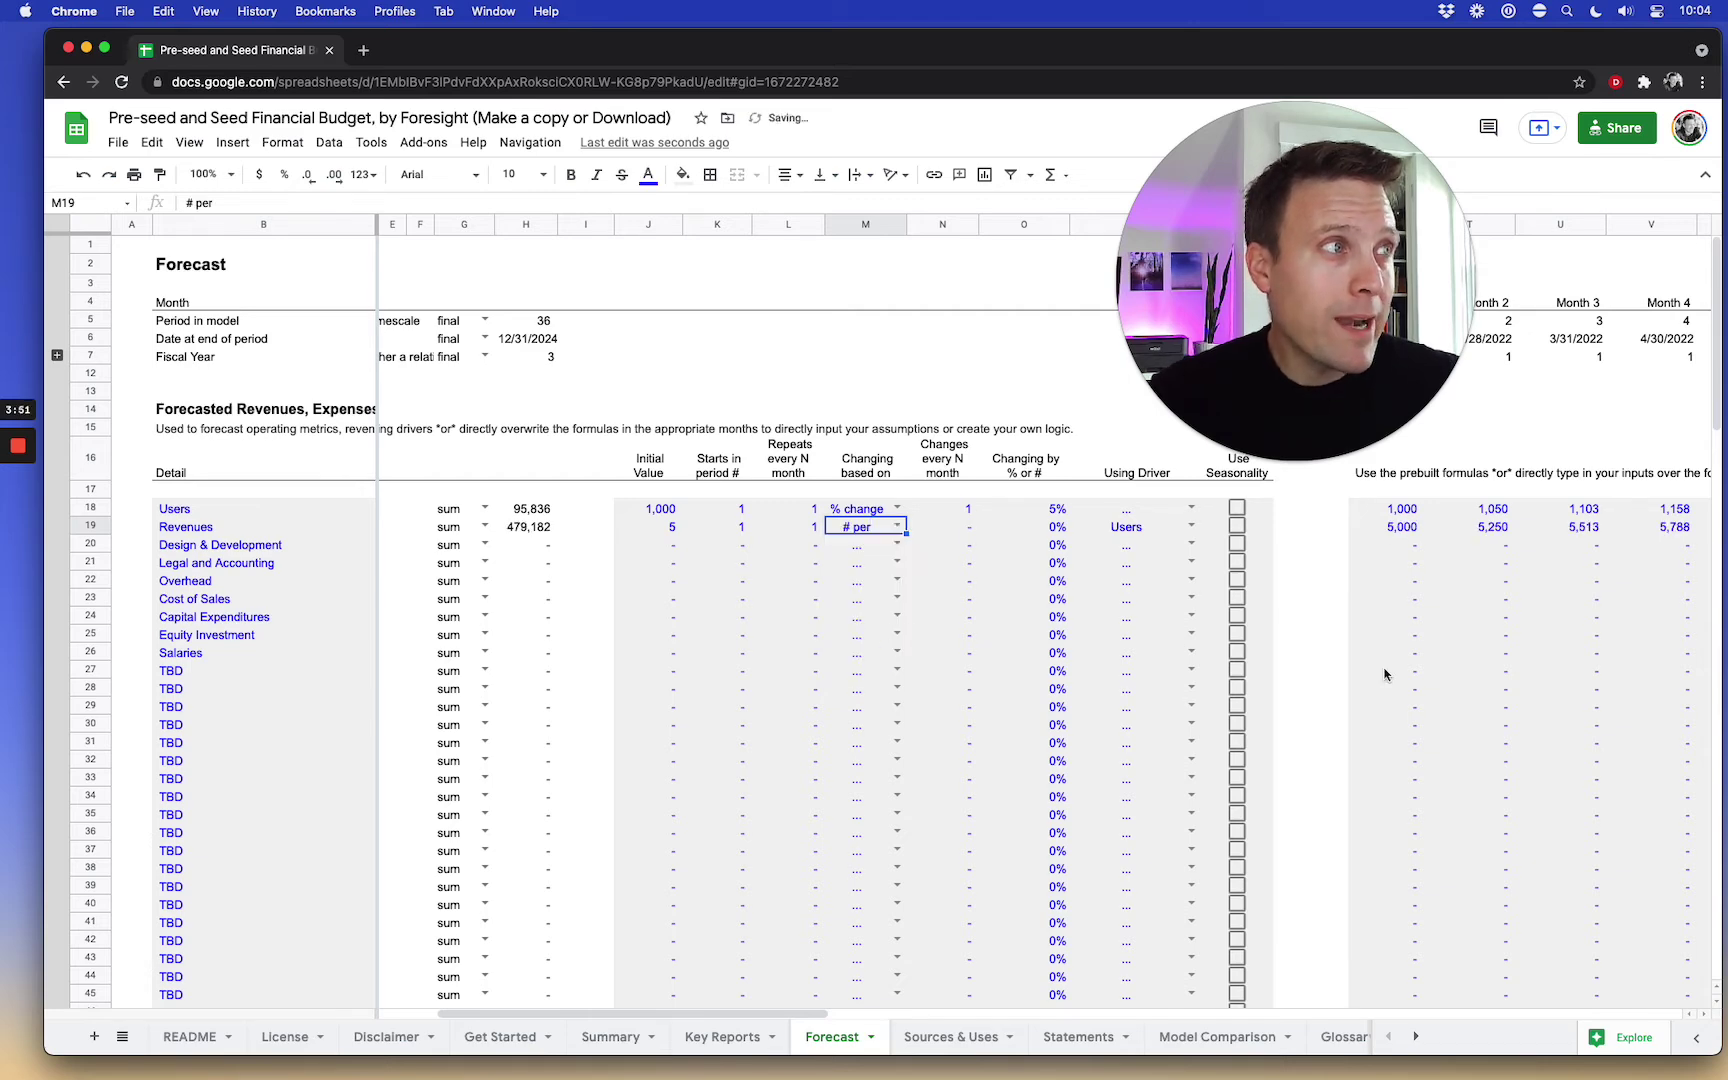
scroll(1385, 674, right, 5)
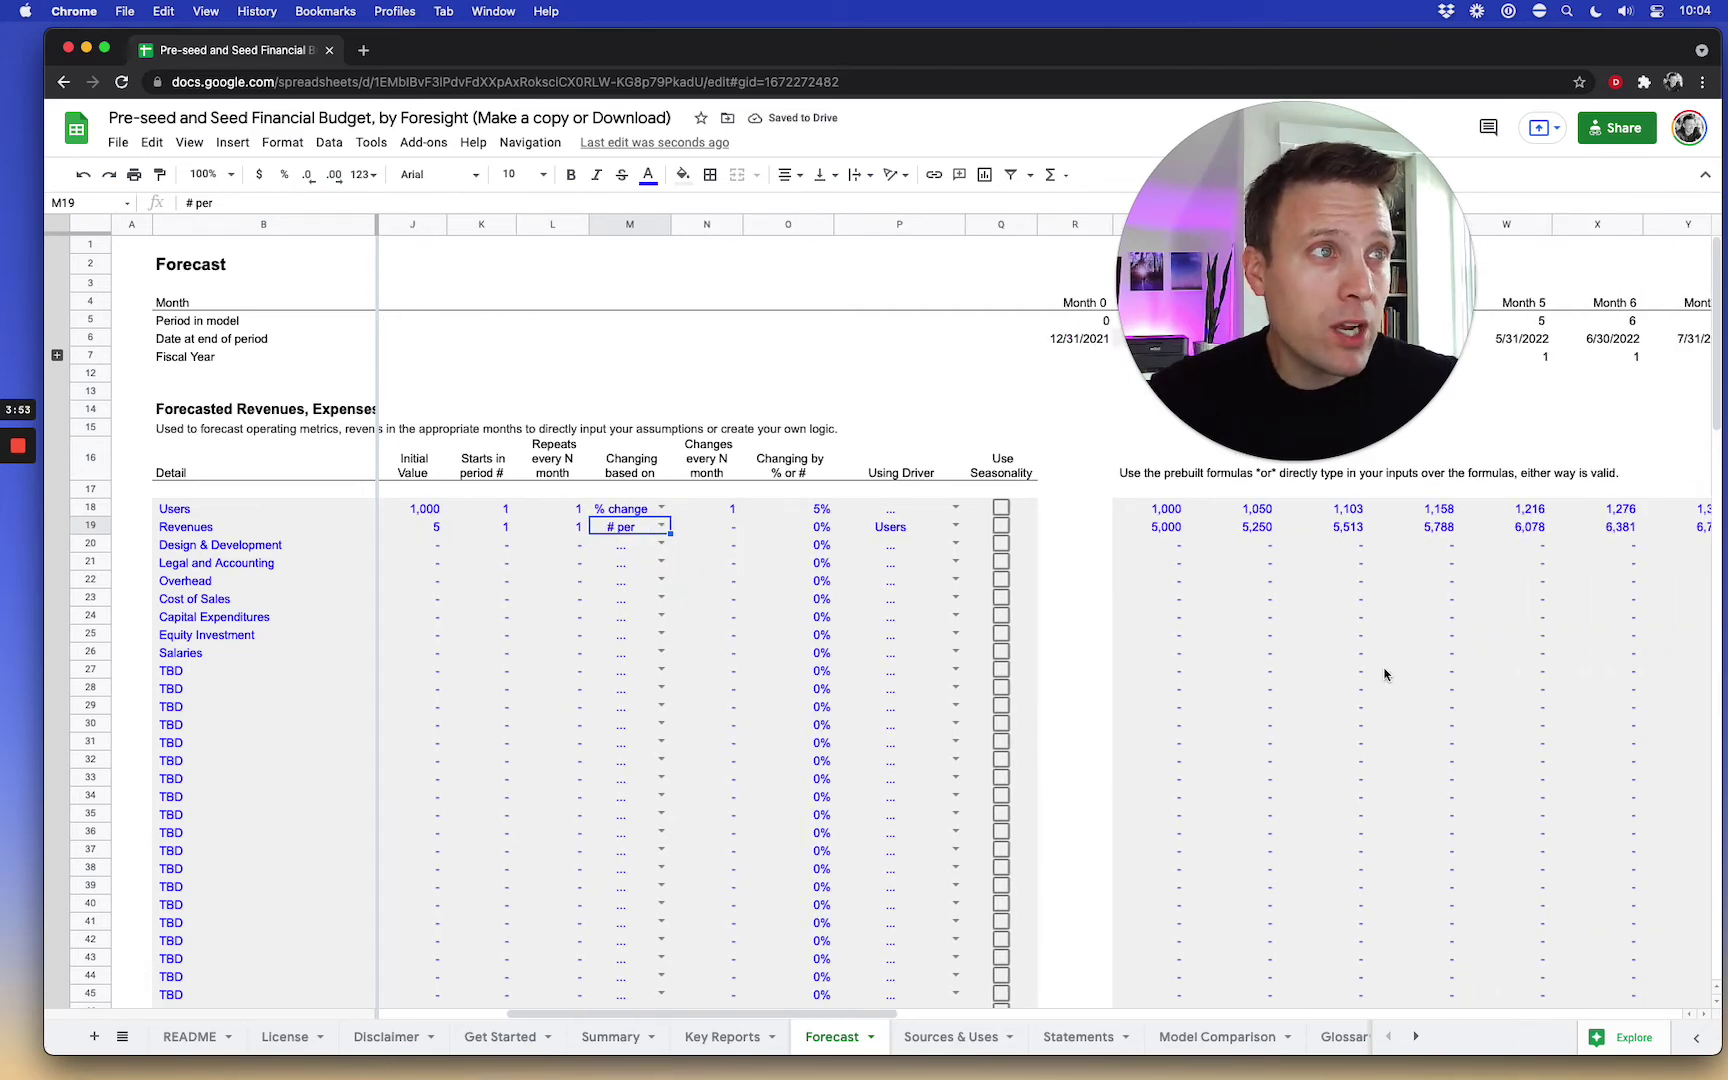
scroll(1385, 674, right, 3)
click(930, 528)
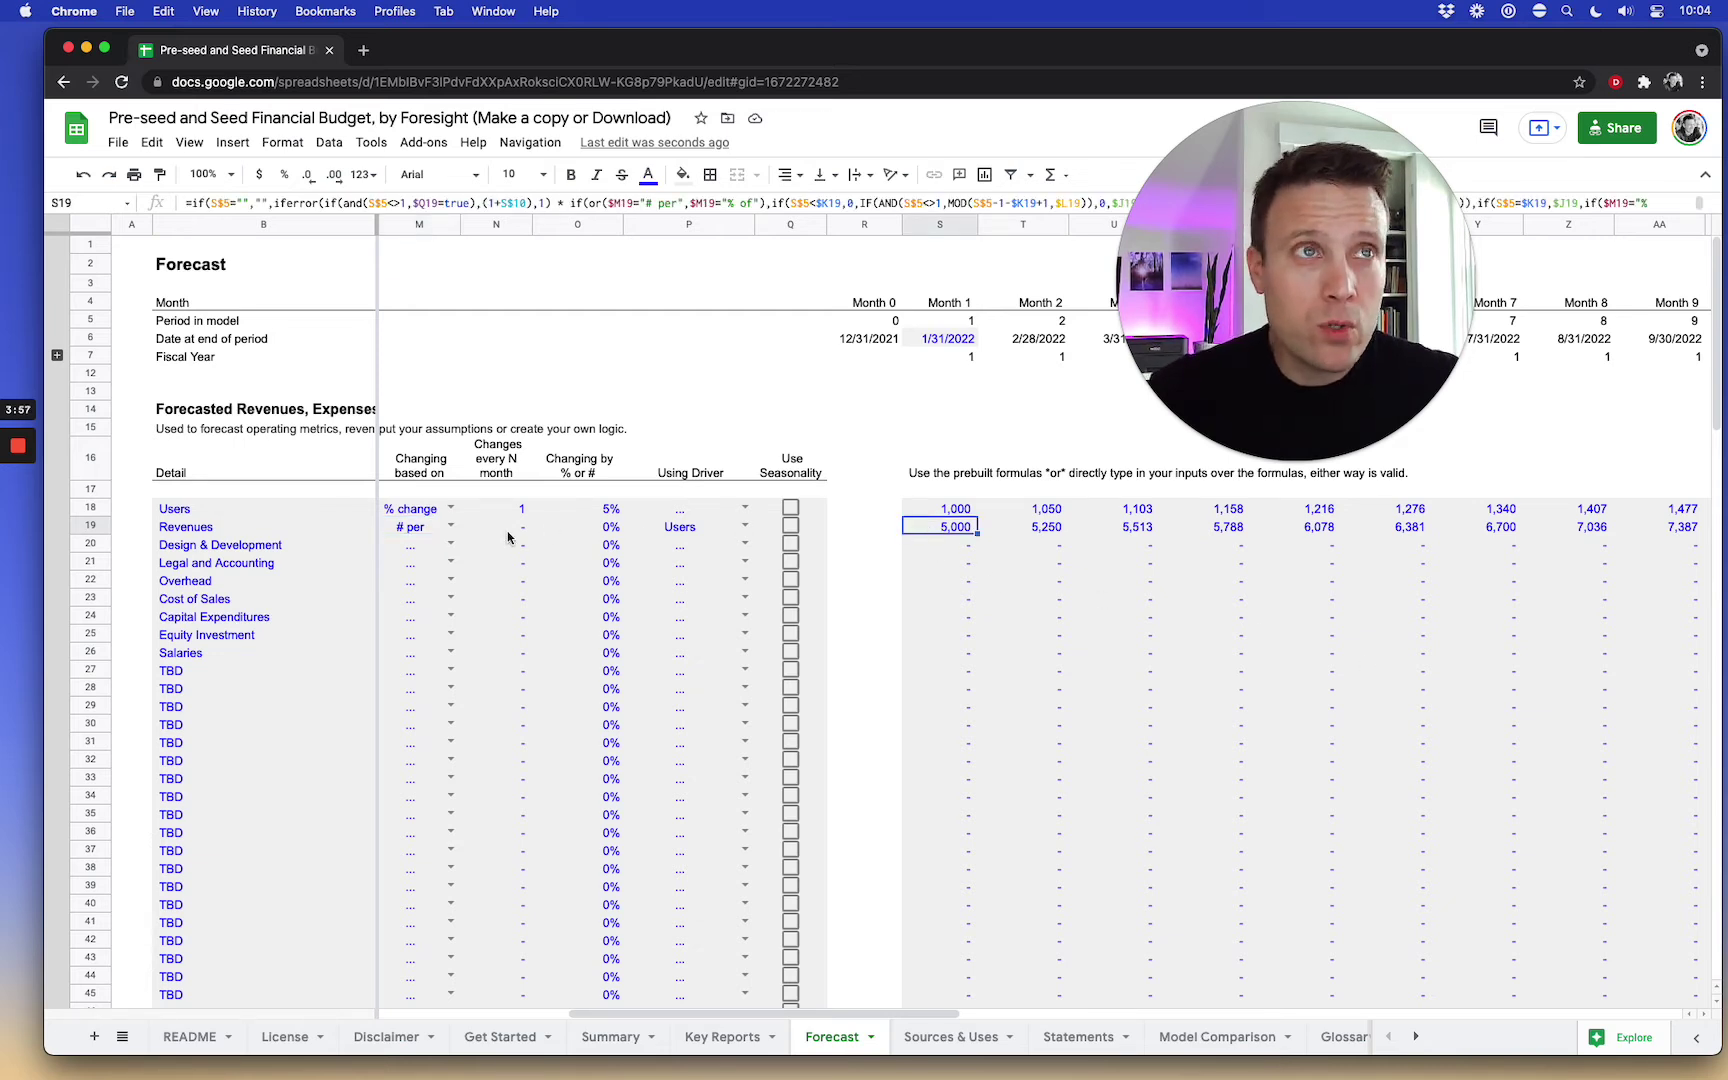
click(95, 508)
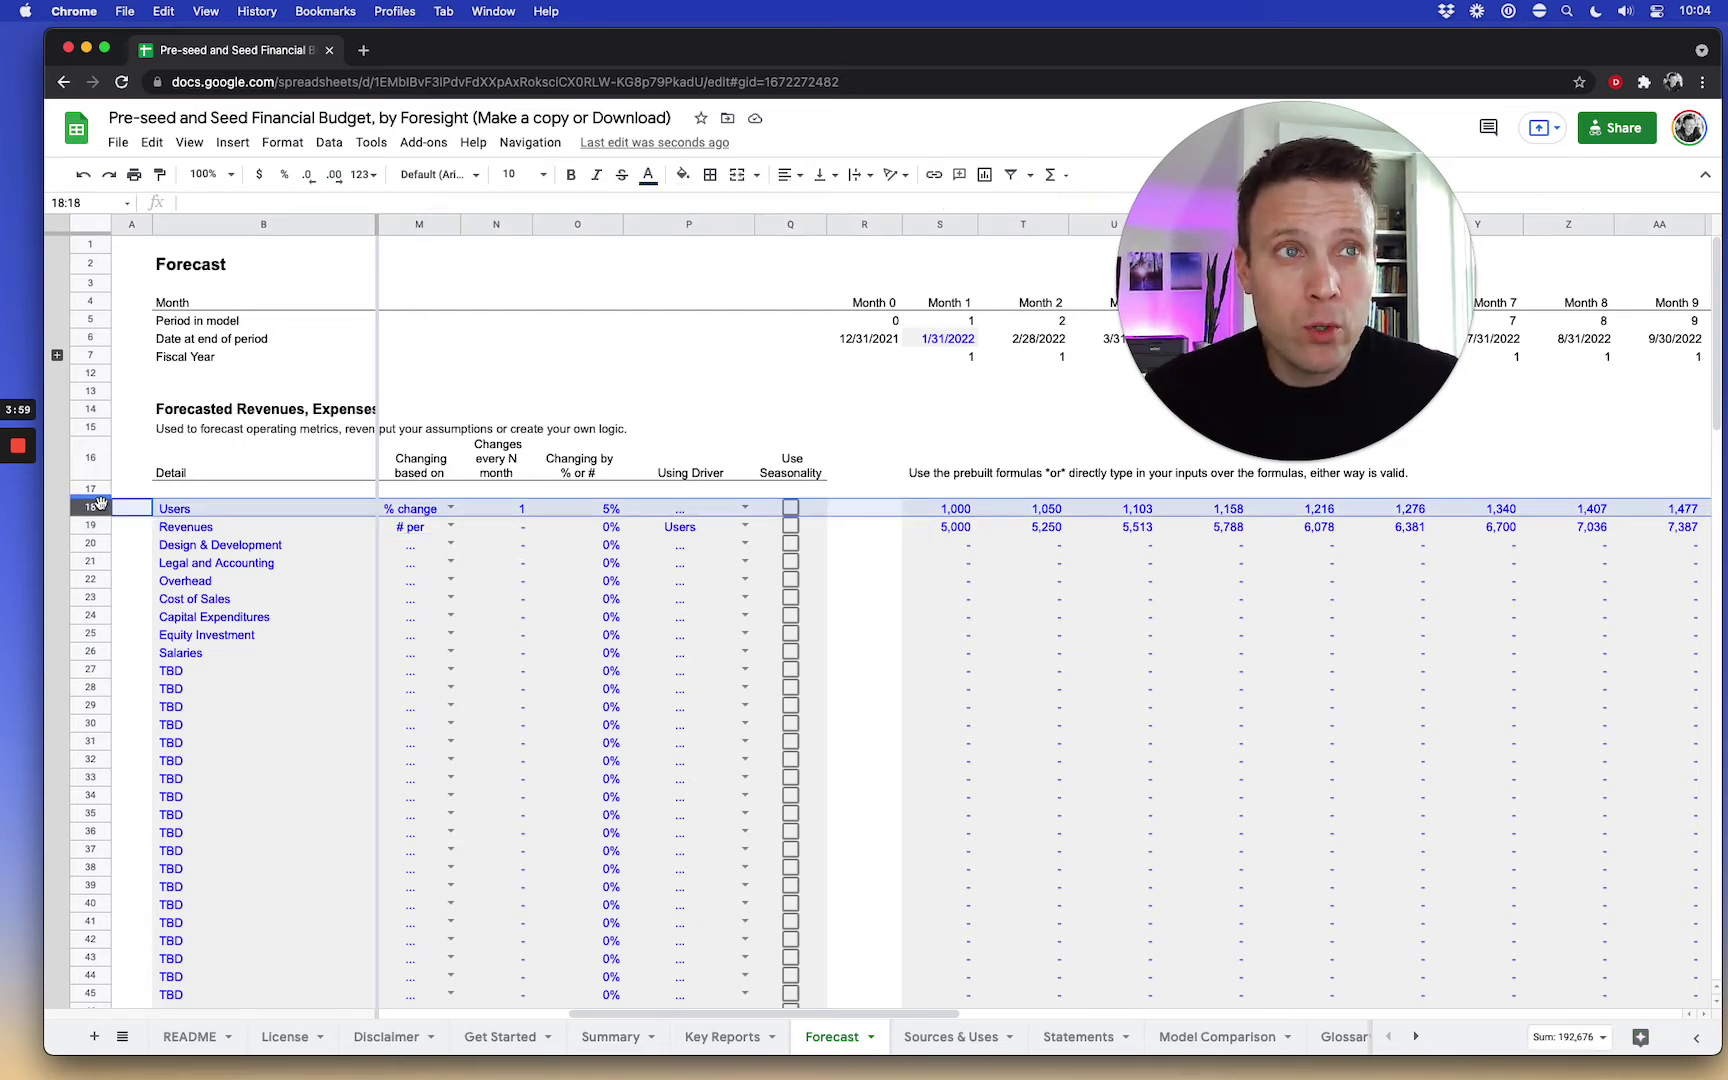
scroll(615, 628, left, 4)
click(487, 527)
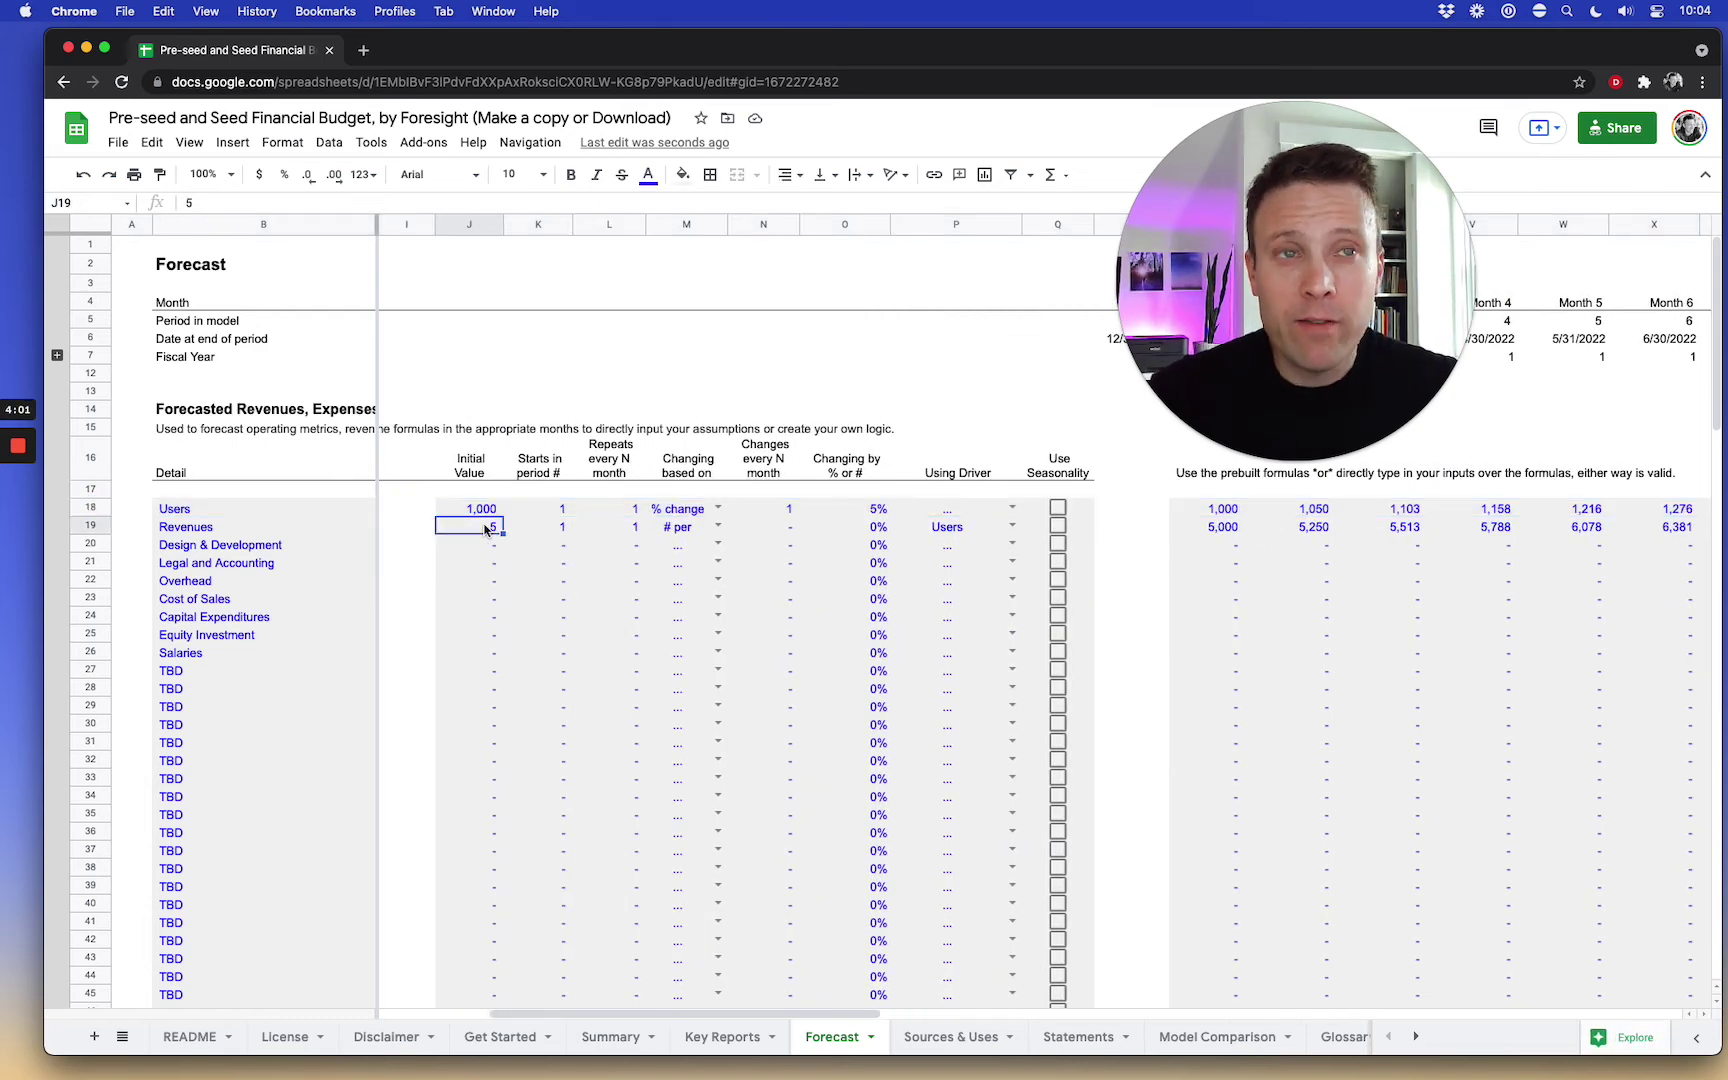
scroll(706, 610, left, 1)
scroll(706, 610, down, 5)
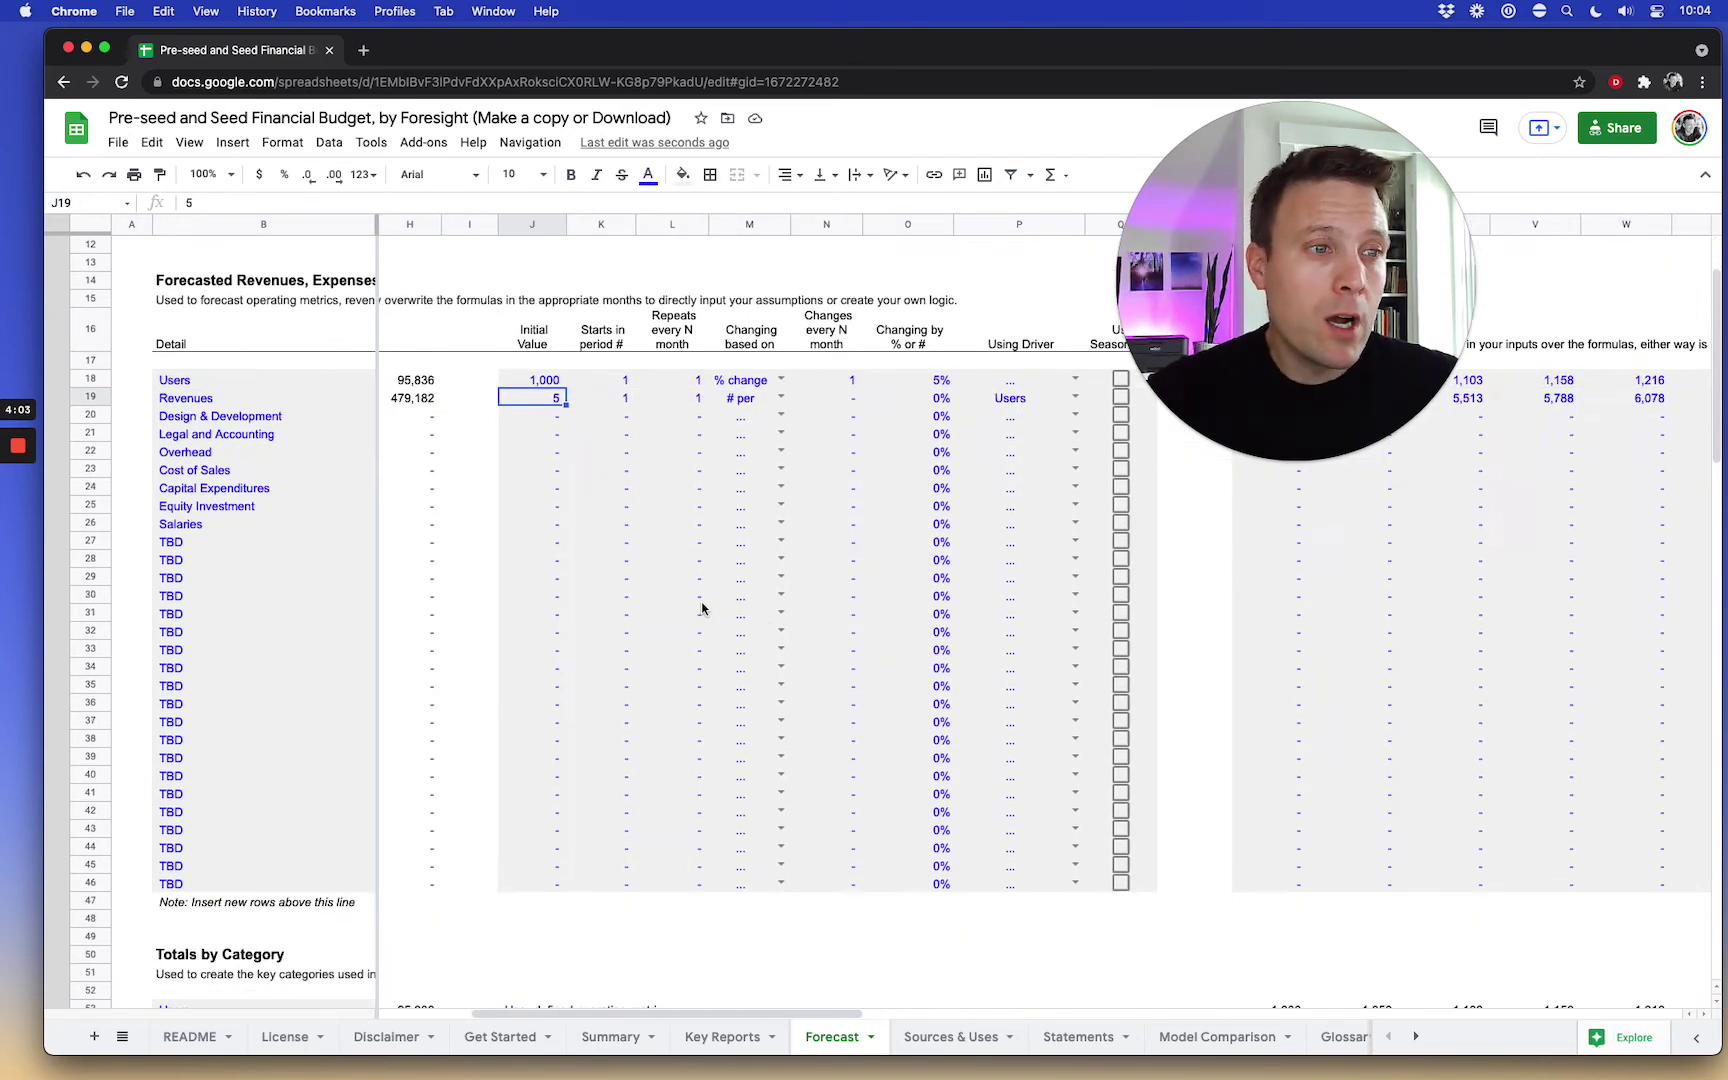
scroll(706, 610, up, 5)
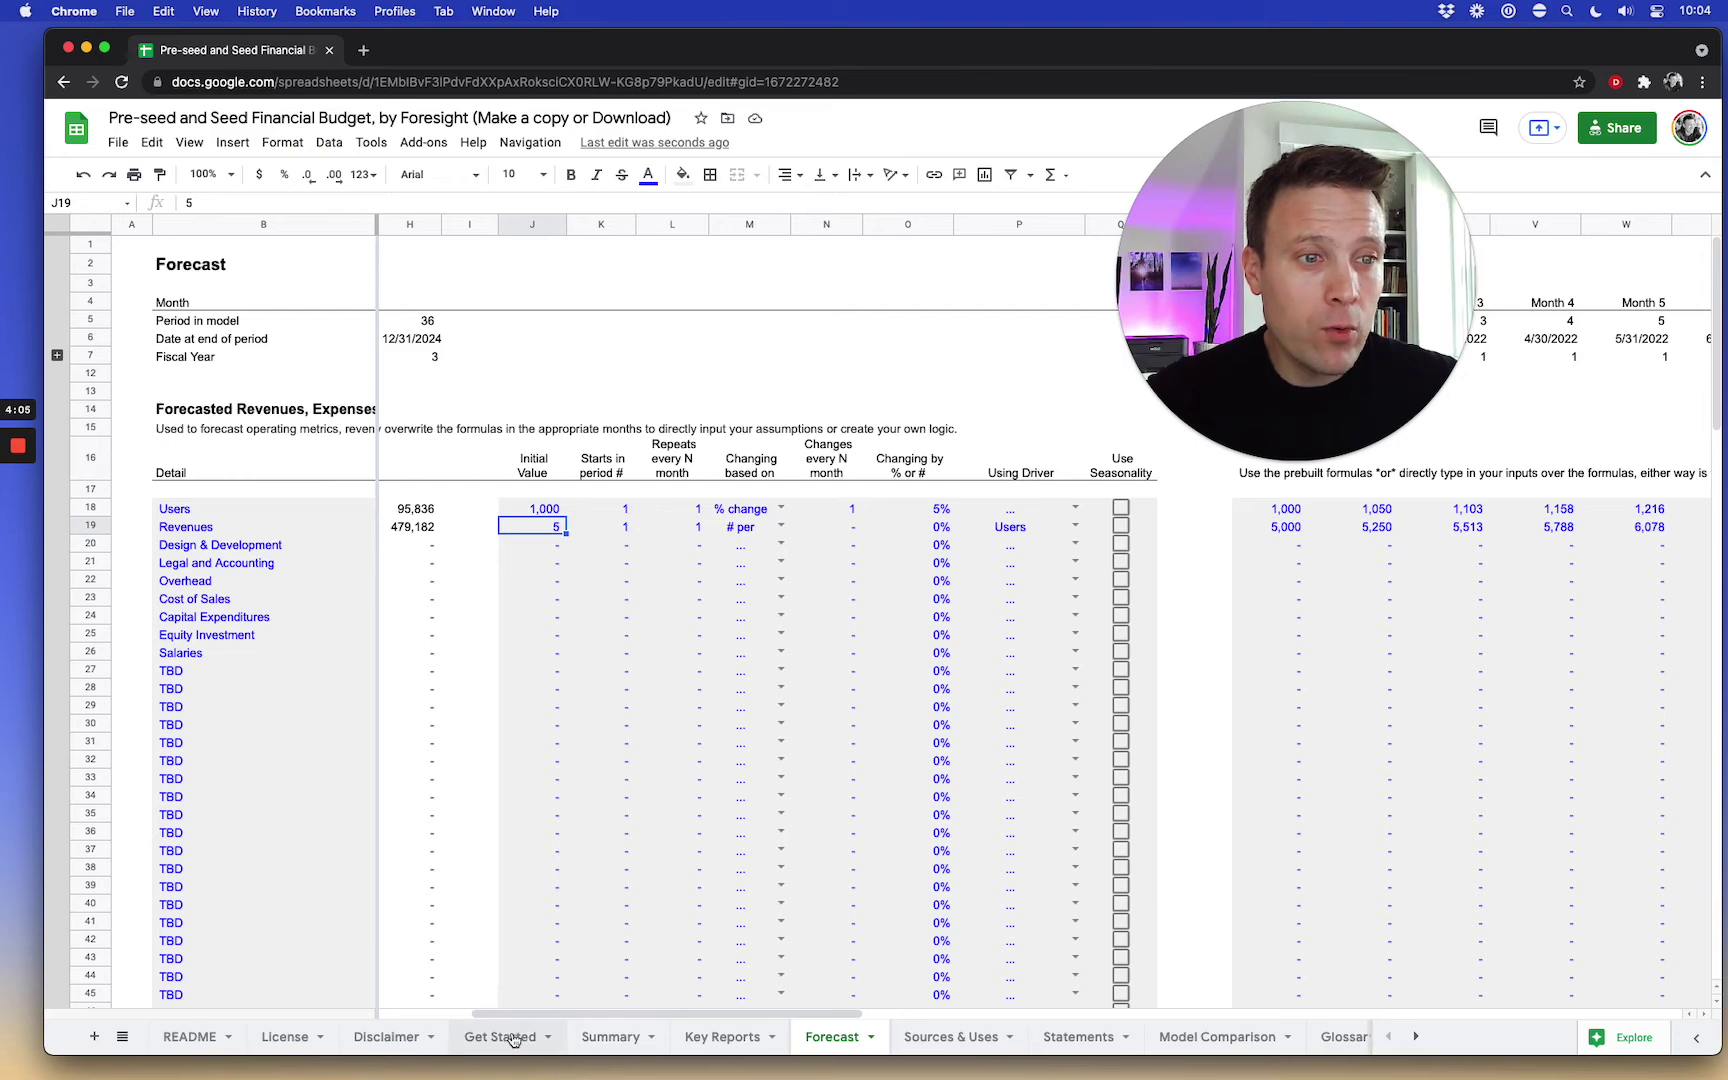
click(612, 1040)
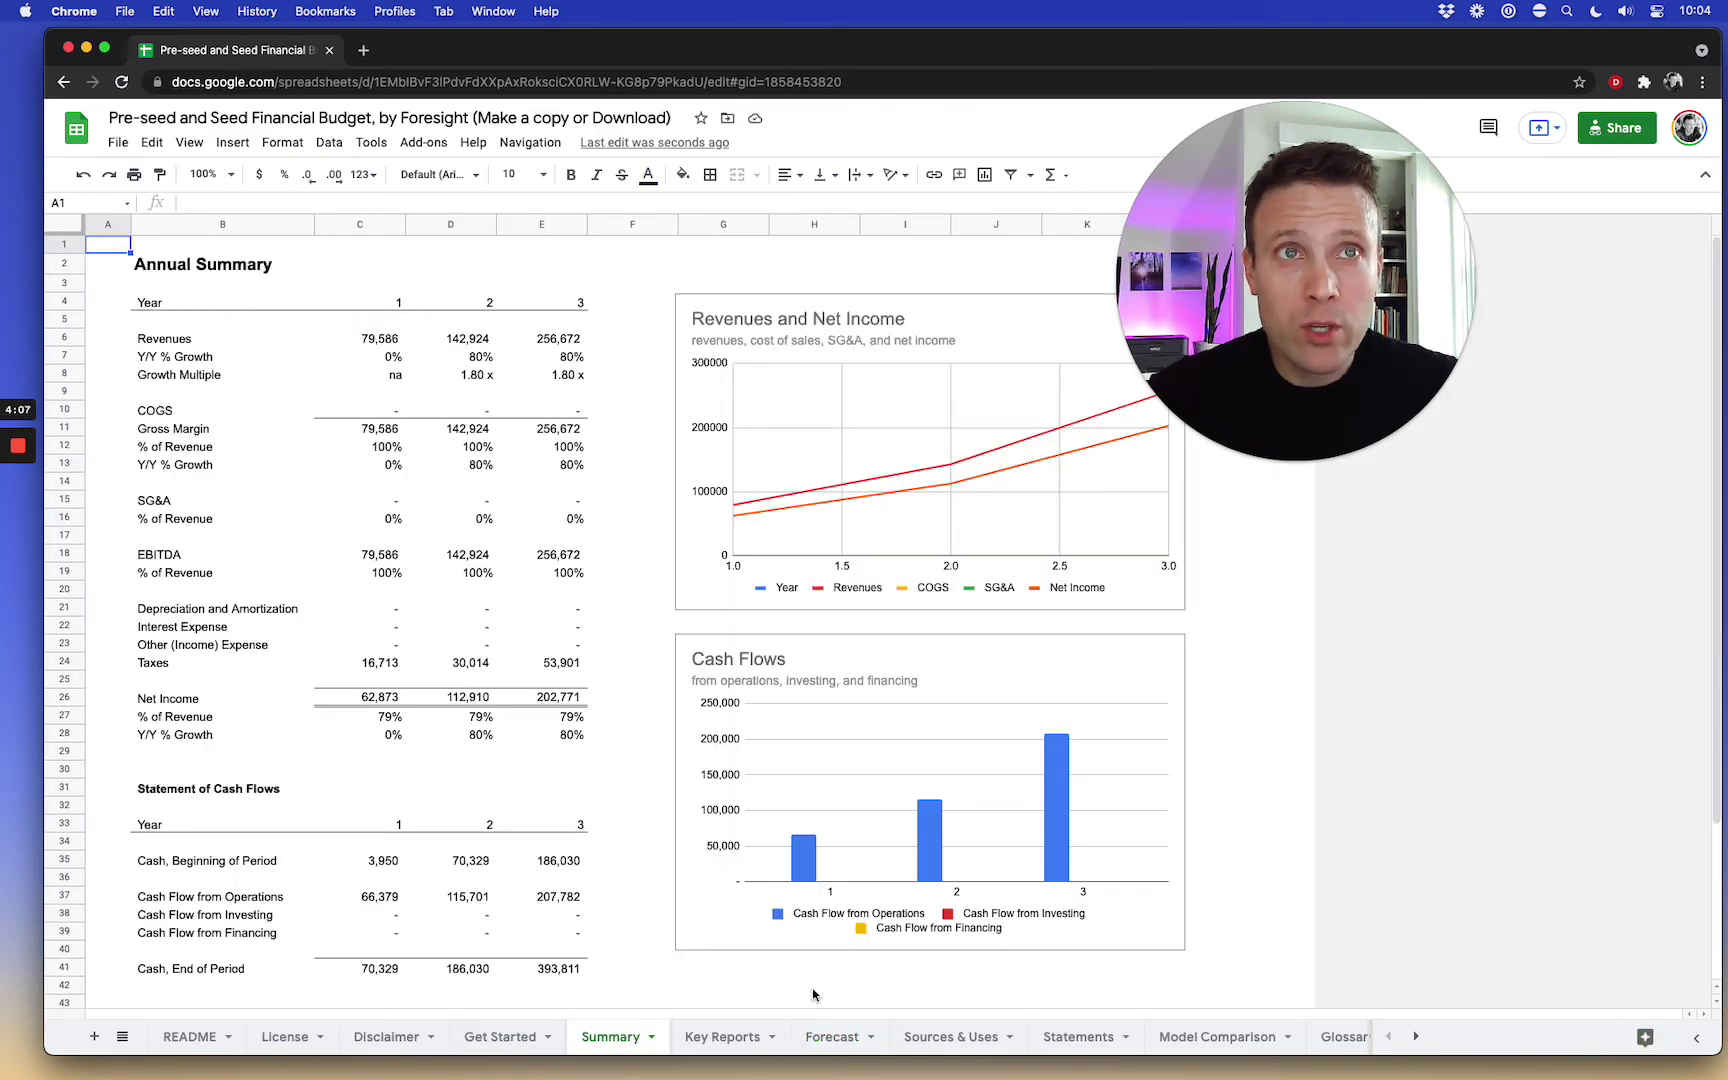
click(805, 1039)
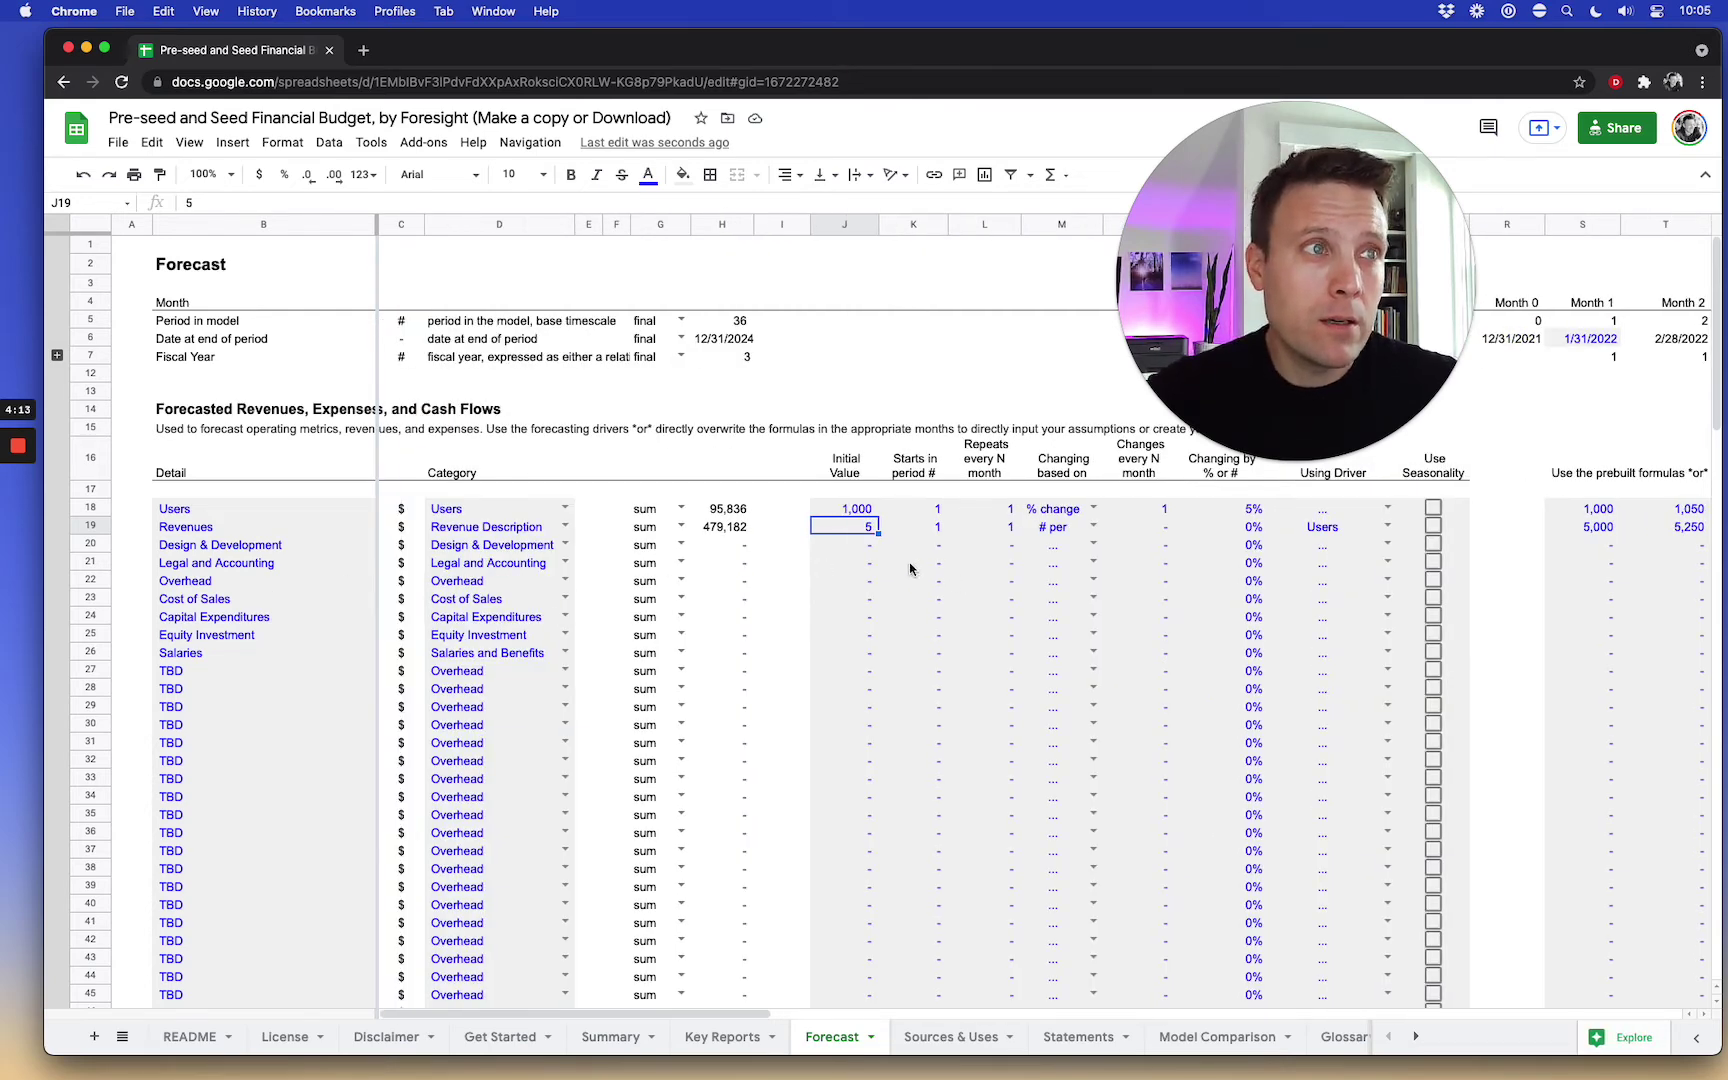
click(865, 549)
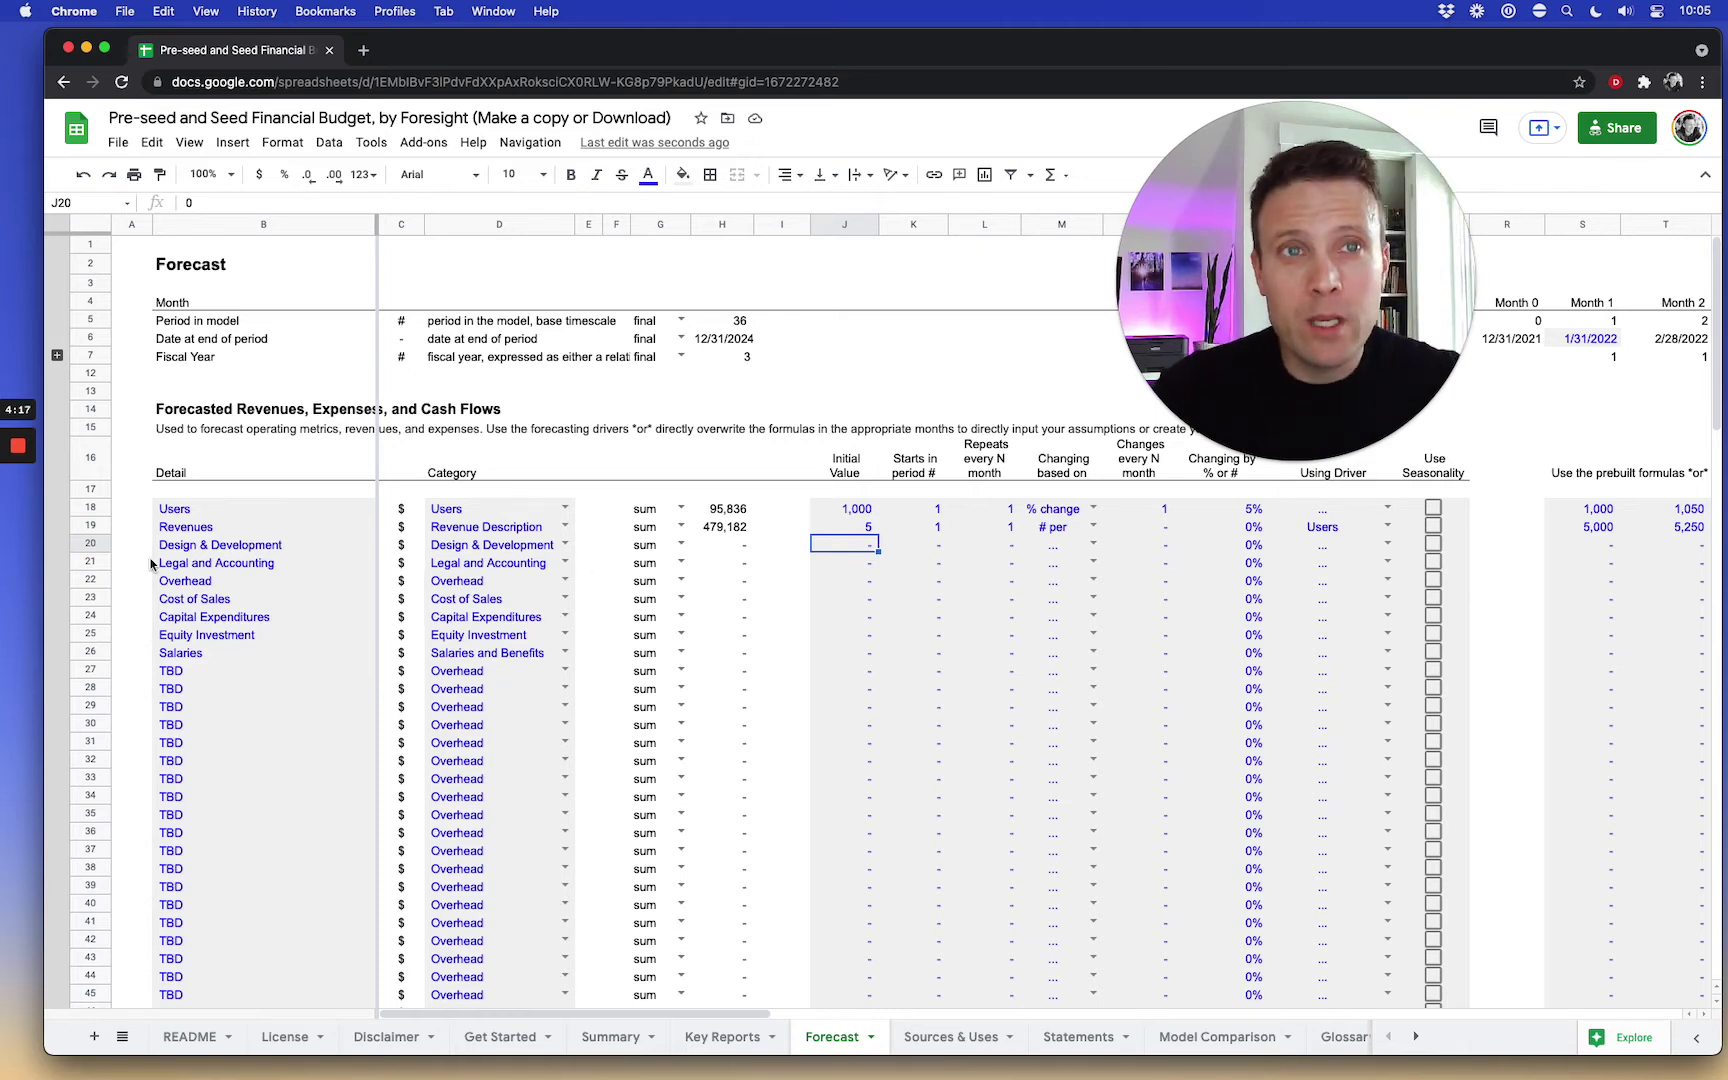
click(92, 543)
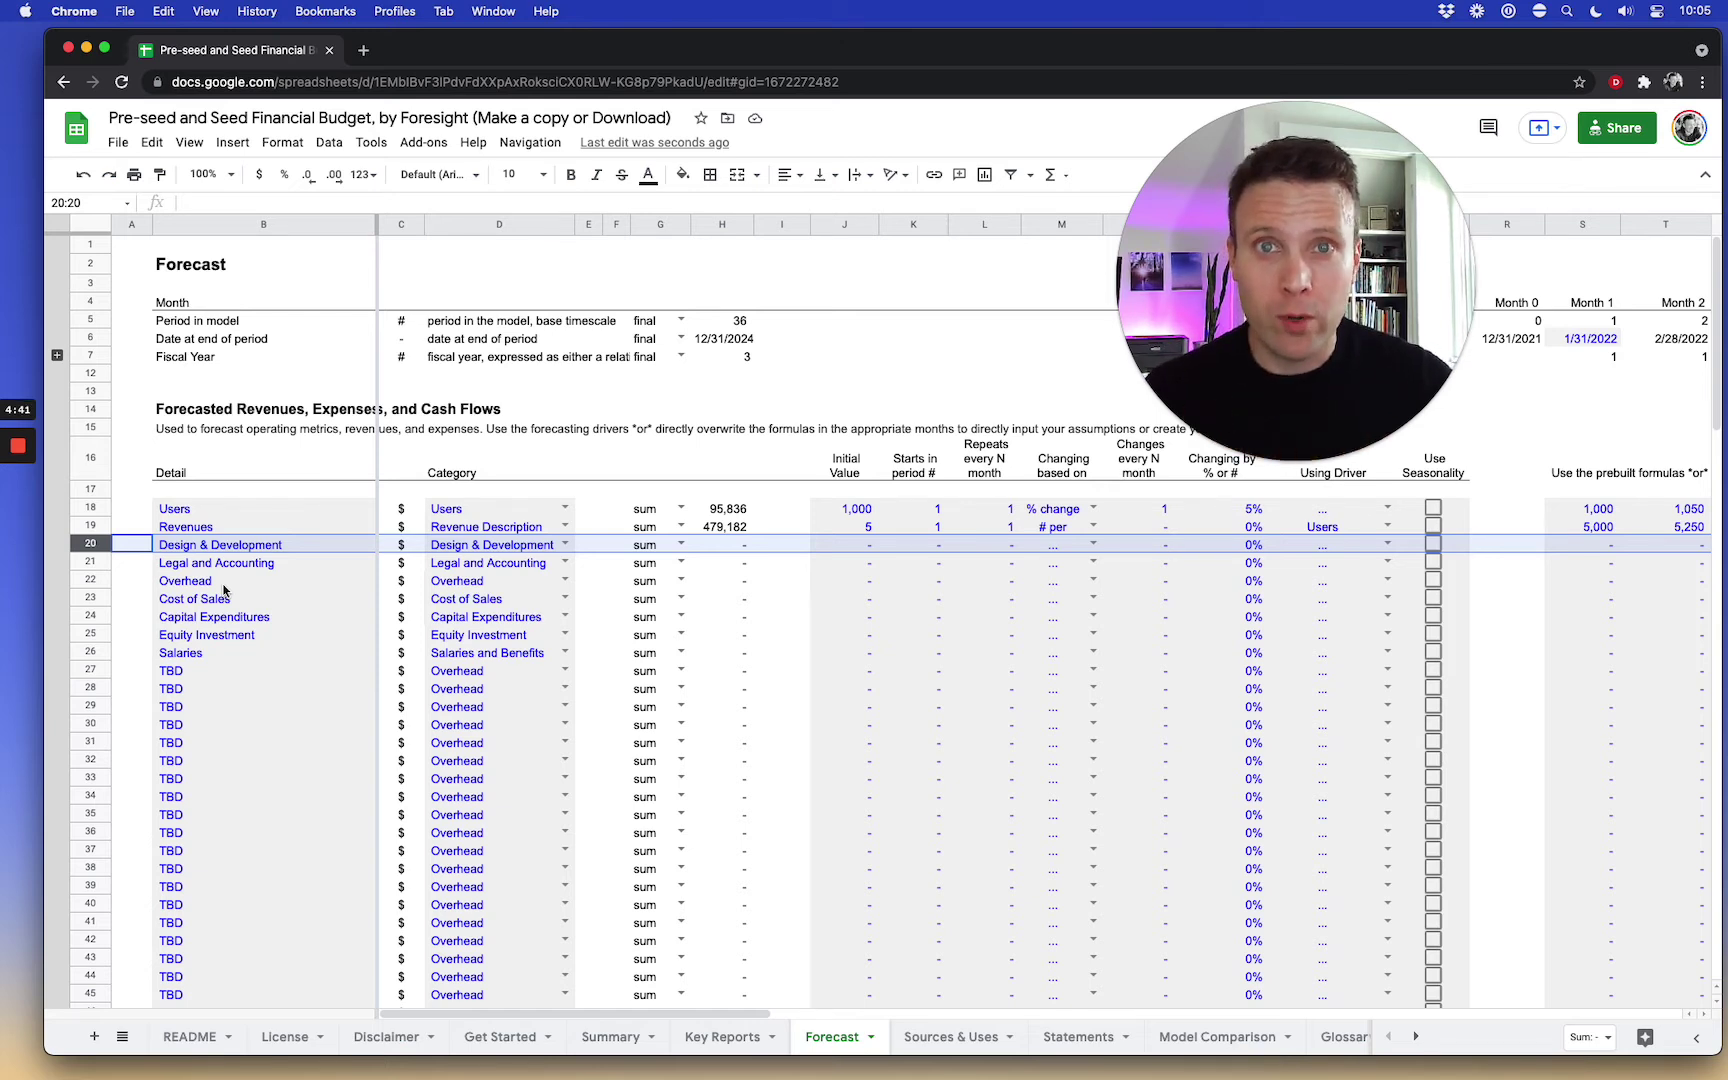
Forecast Design & Development at 100, starting in period 1 and repeating every month.
click(864, 549)
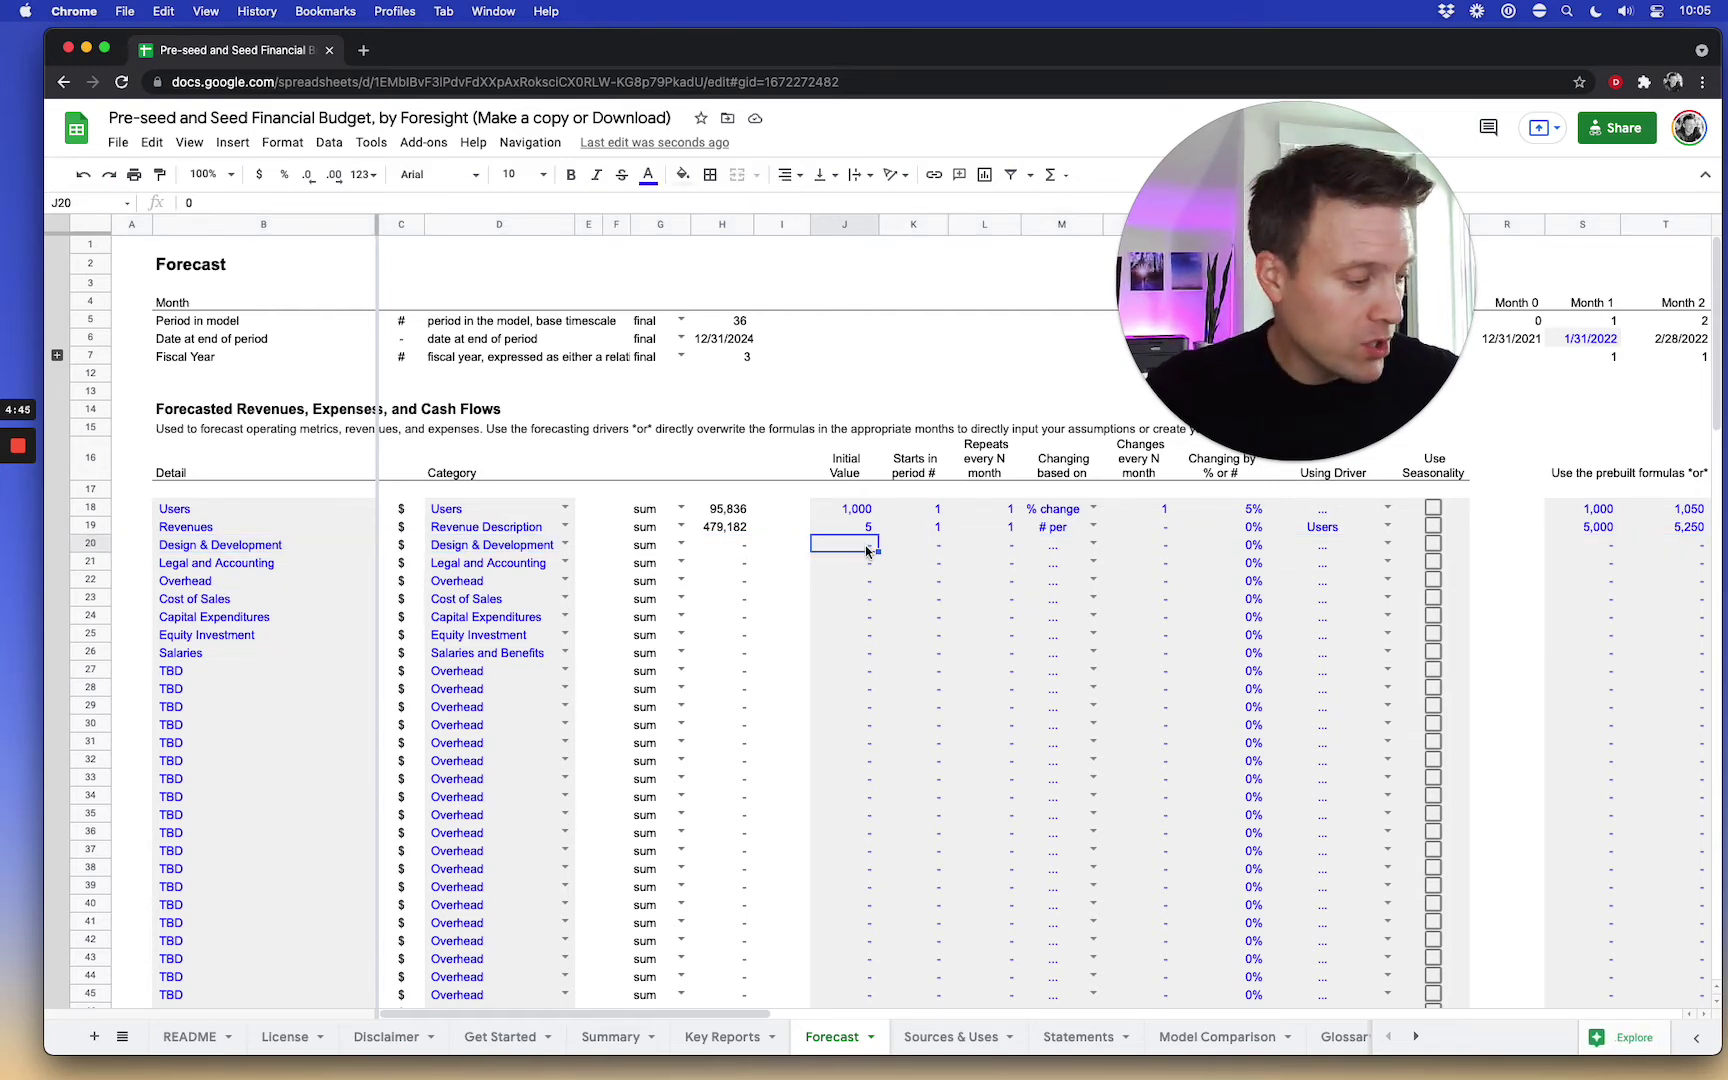
text(100)
key(Return)
click(913, 545)
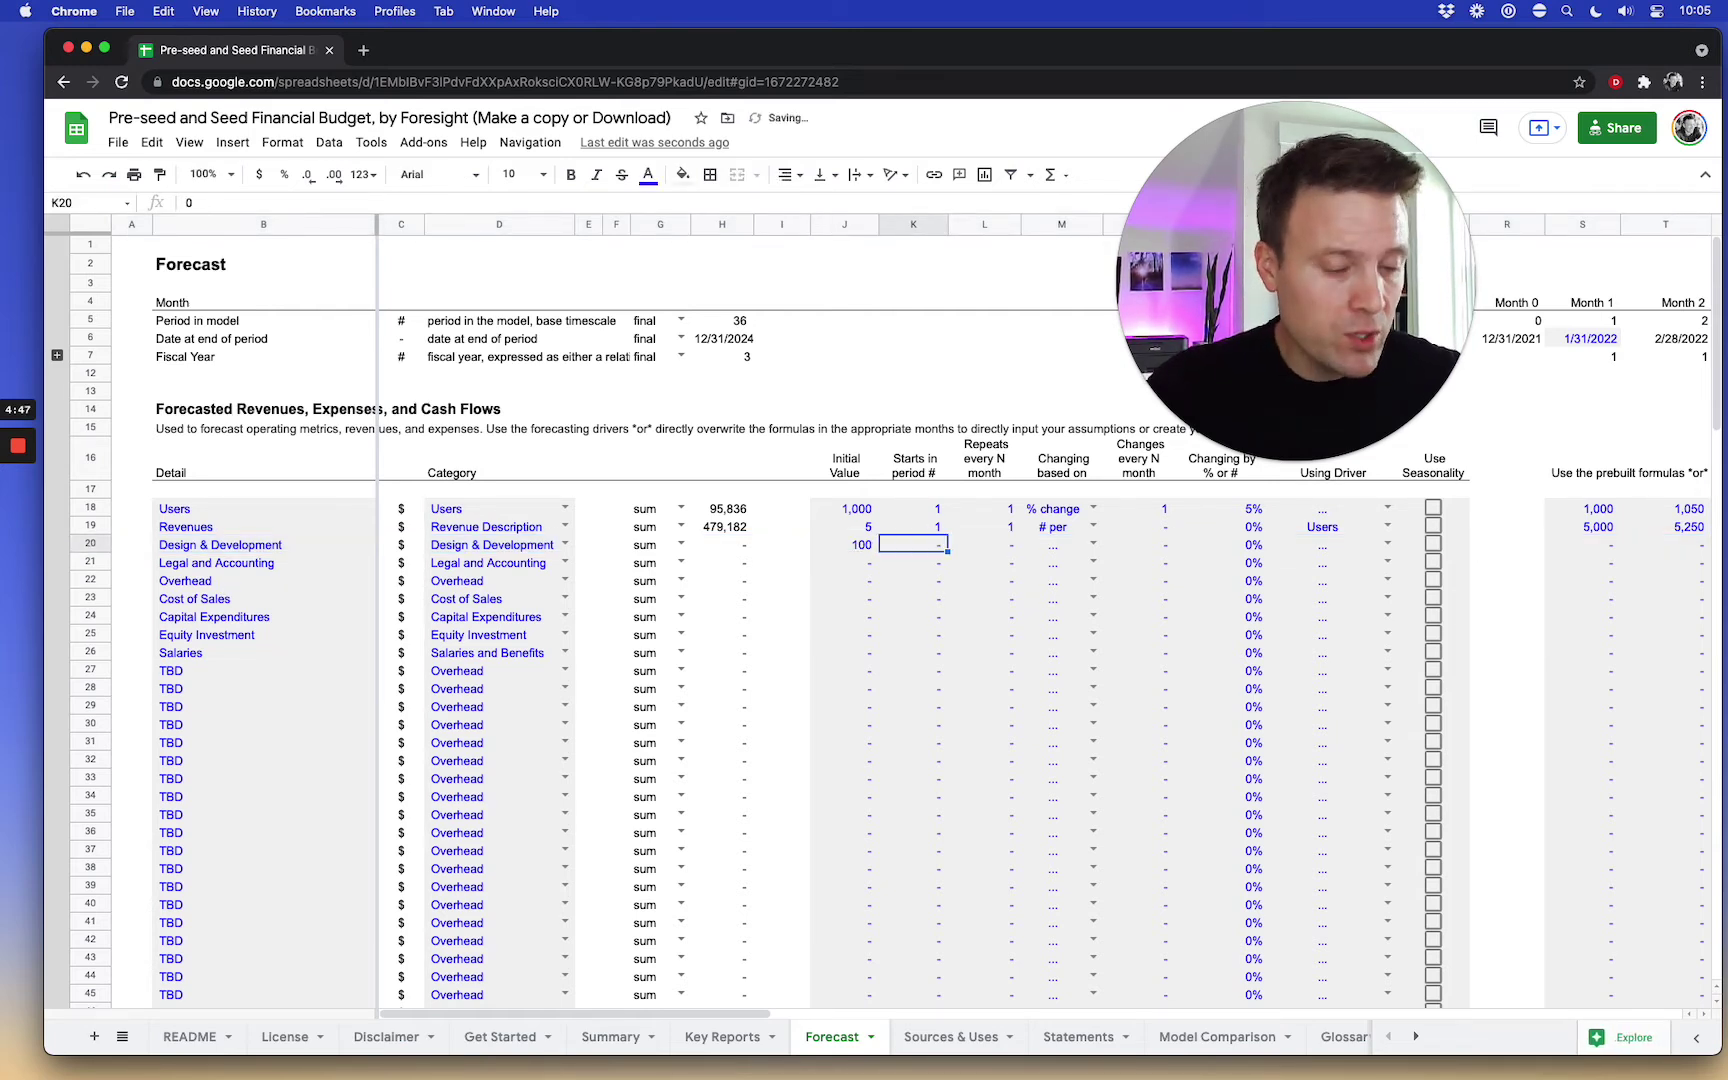
text(1)
key(Tab)
text(1)
key(Tab)
scroll(1078, 662, right, 1)
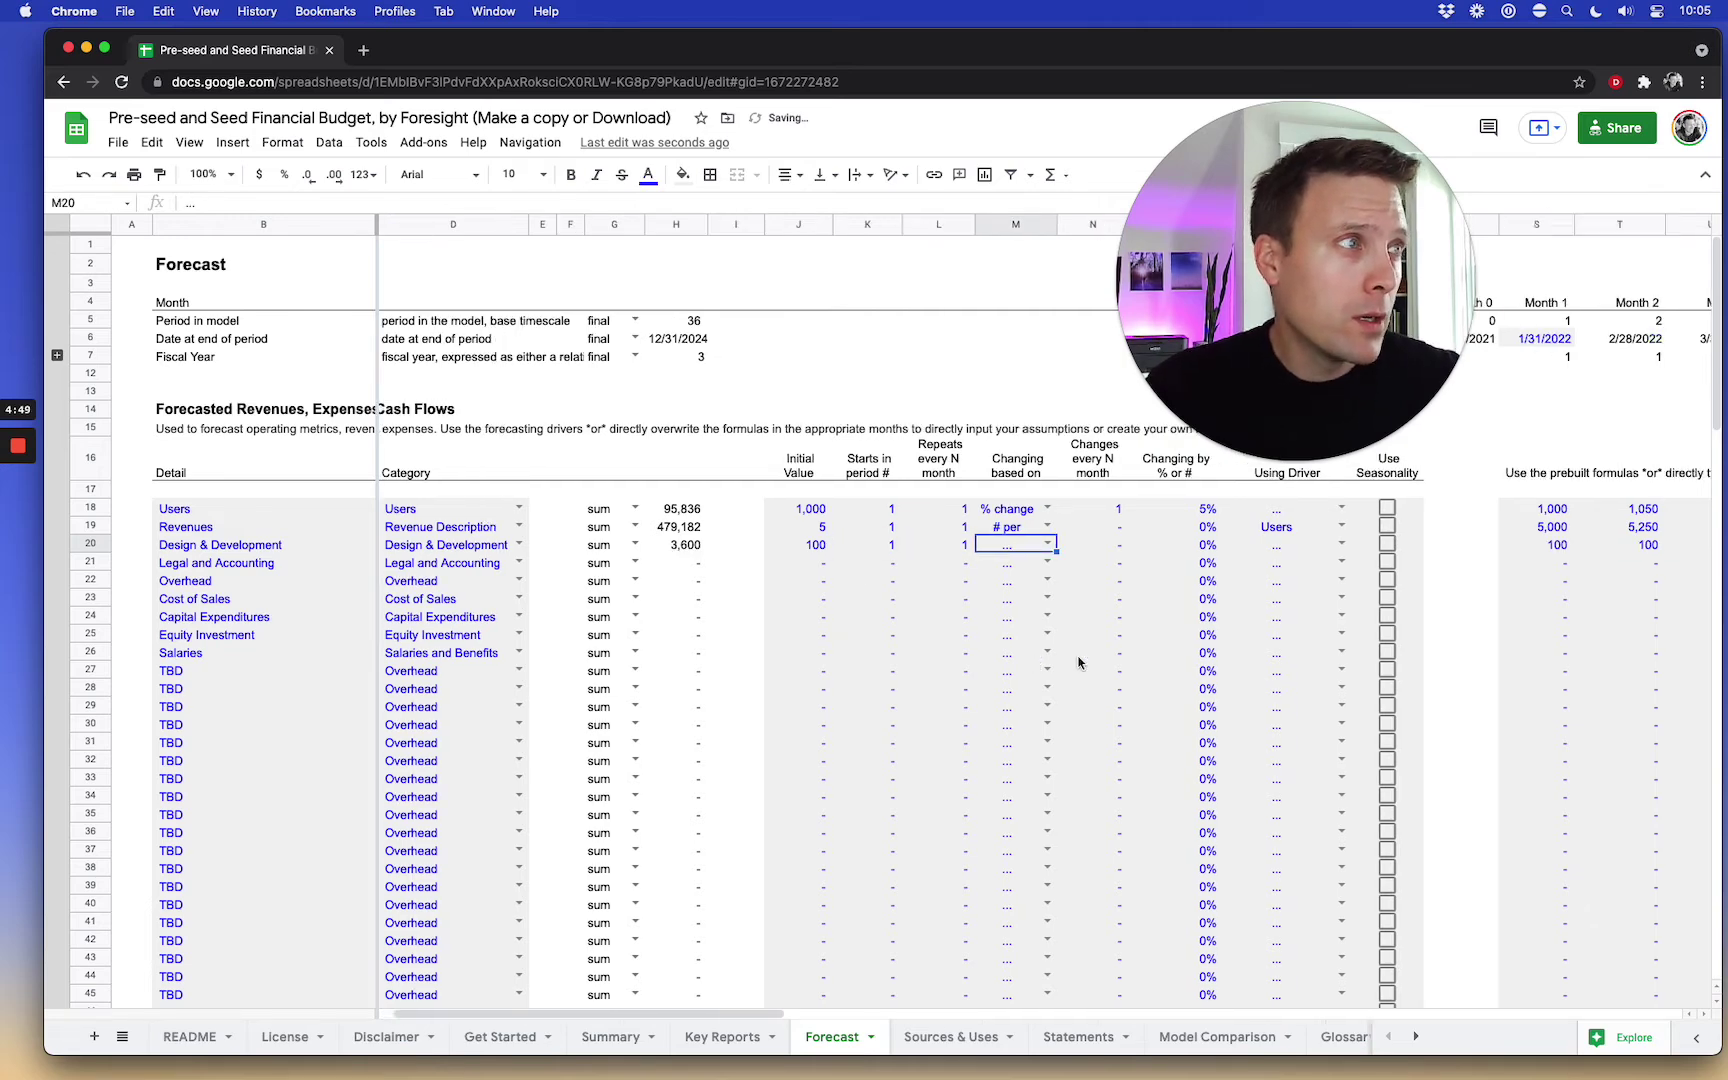
scroll(1078, 662, right, 1)
scroll(1078, 662, left, 1)
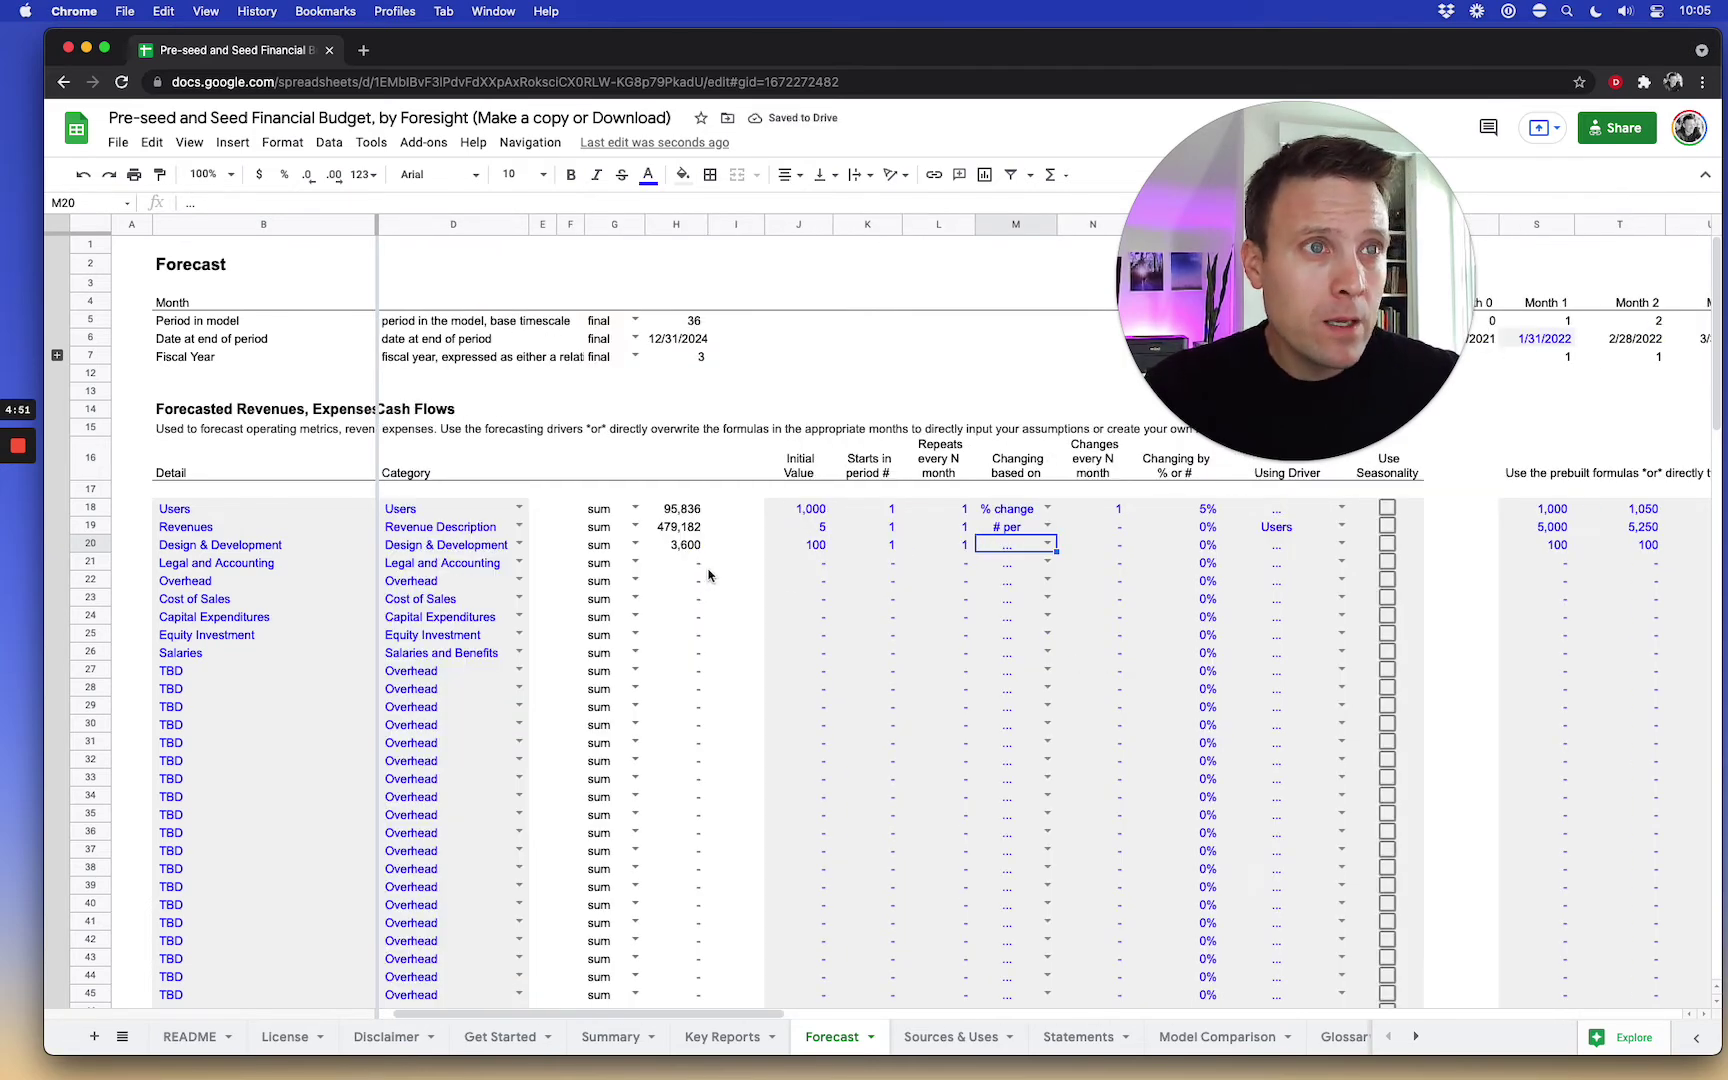
Forecast Legal and Accounting at 50 starting in period 1.
click(813, 562)
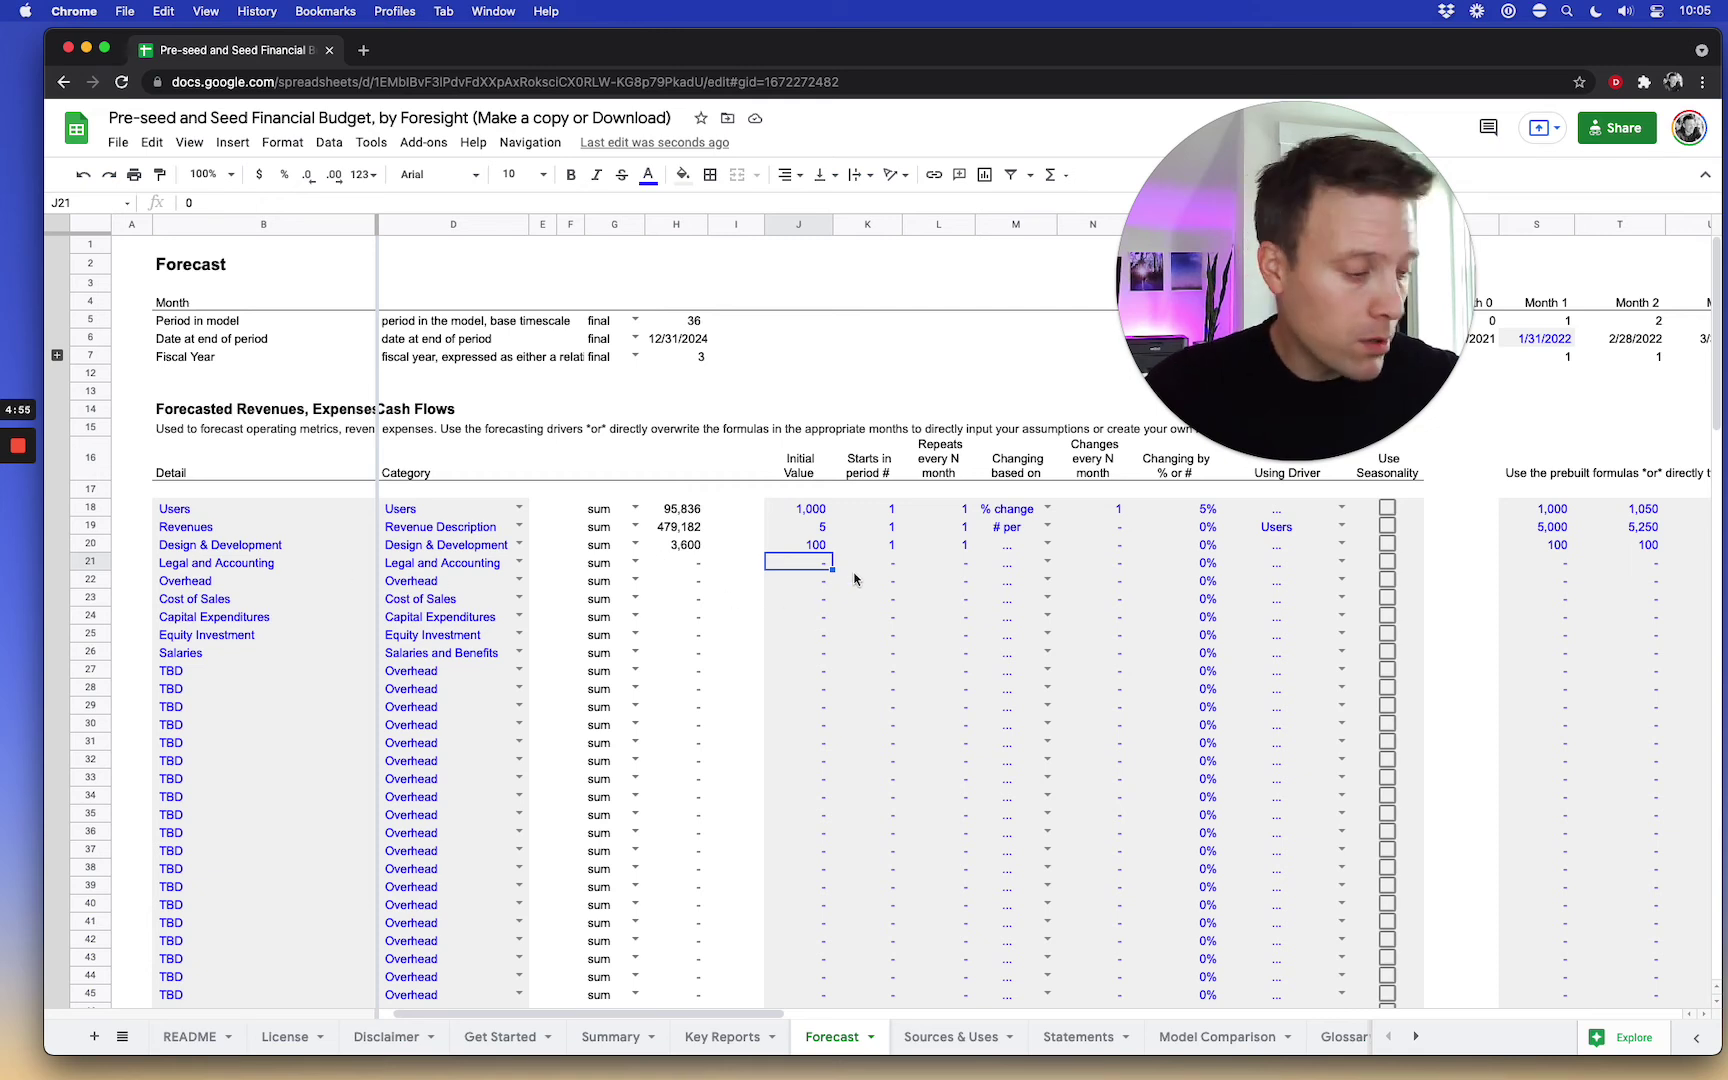
text(55)
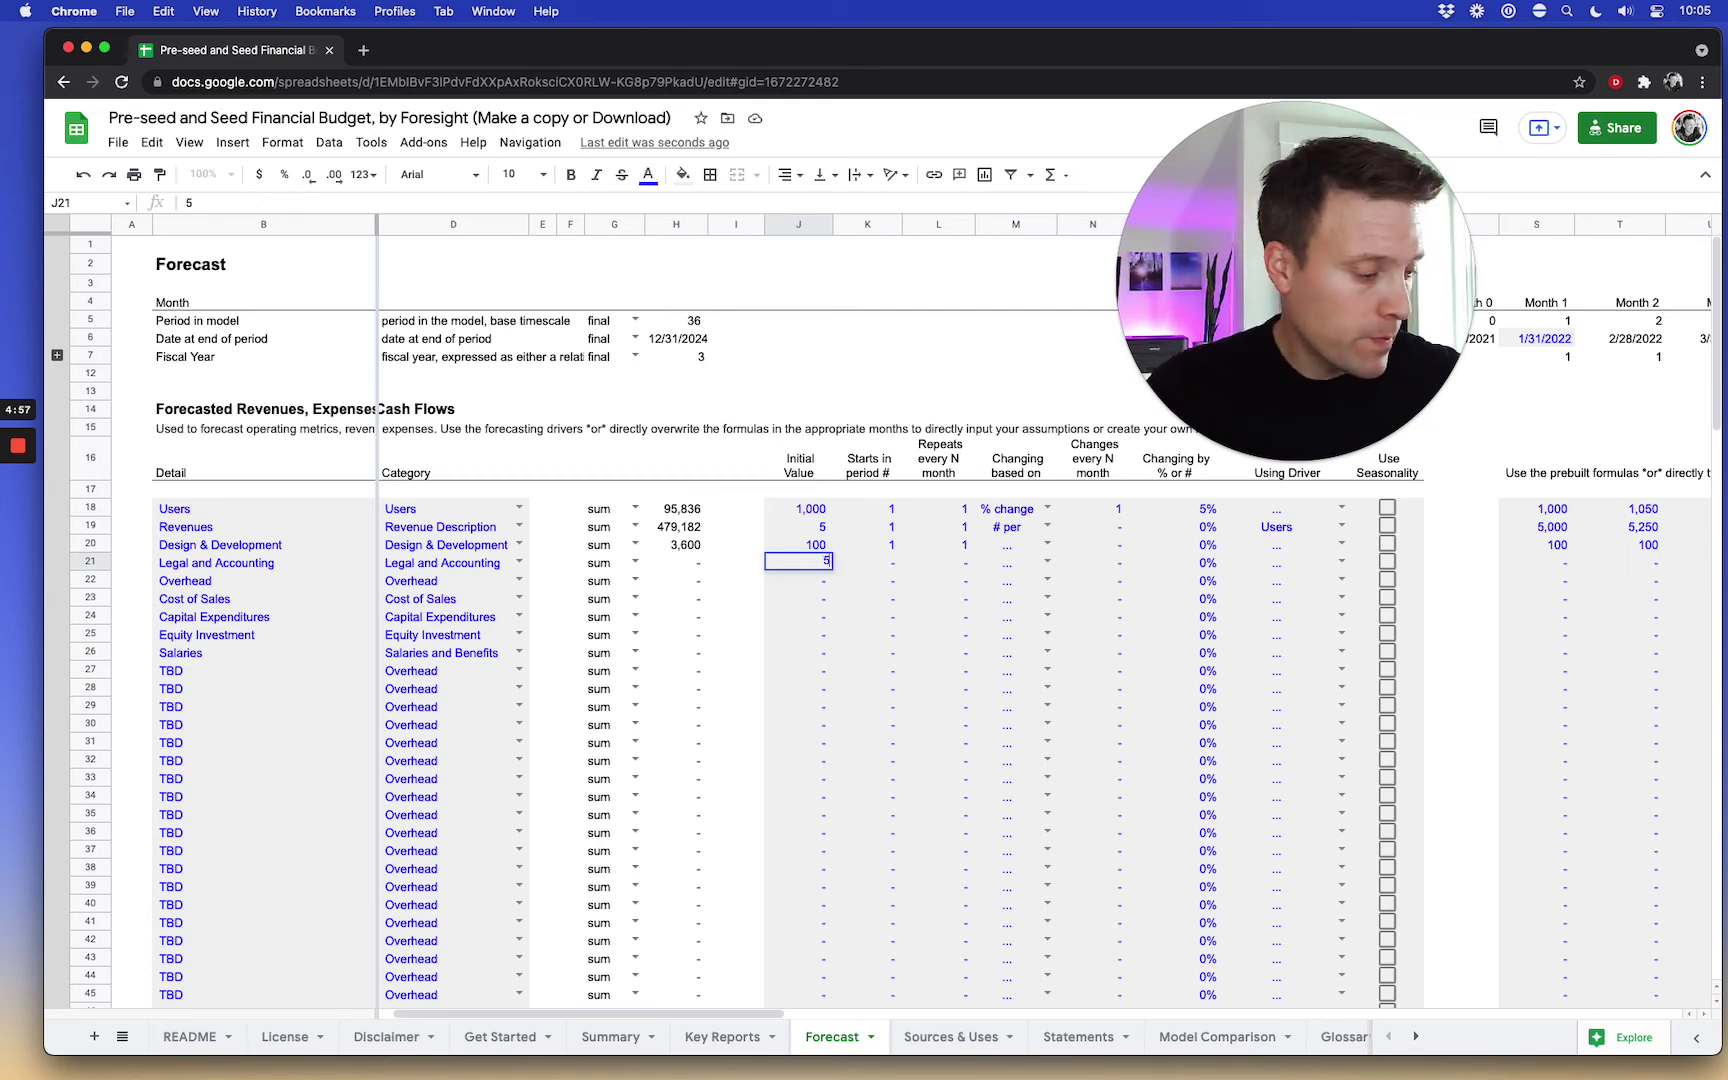
text(0)
key(Tab)
text(1)
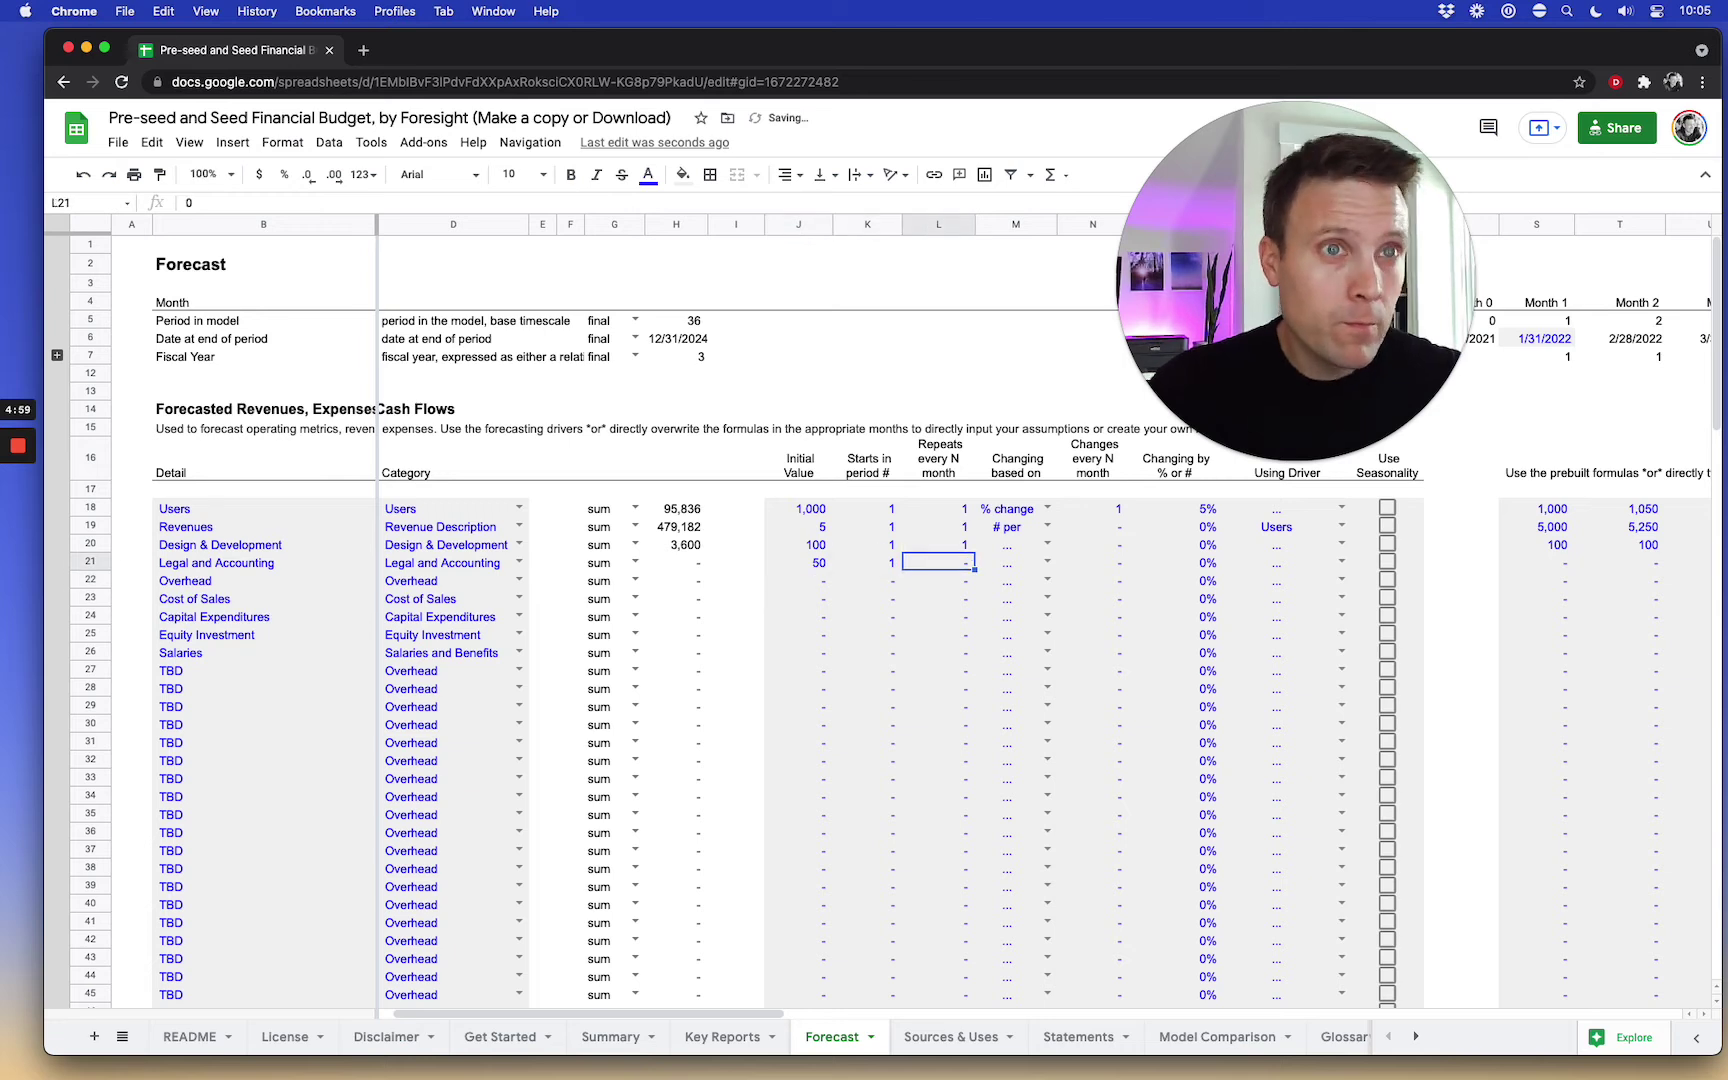
key(Return)
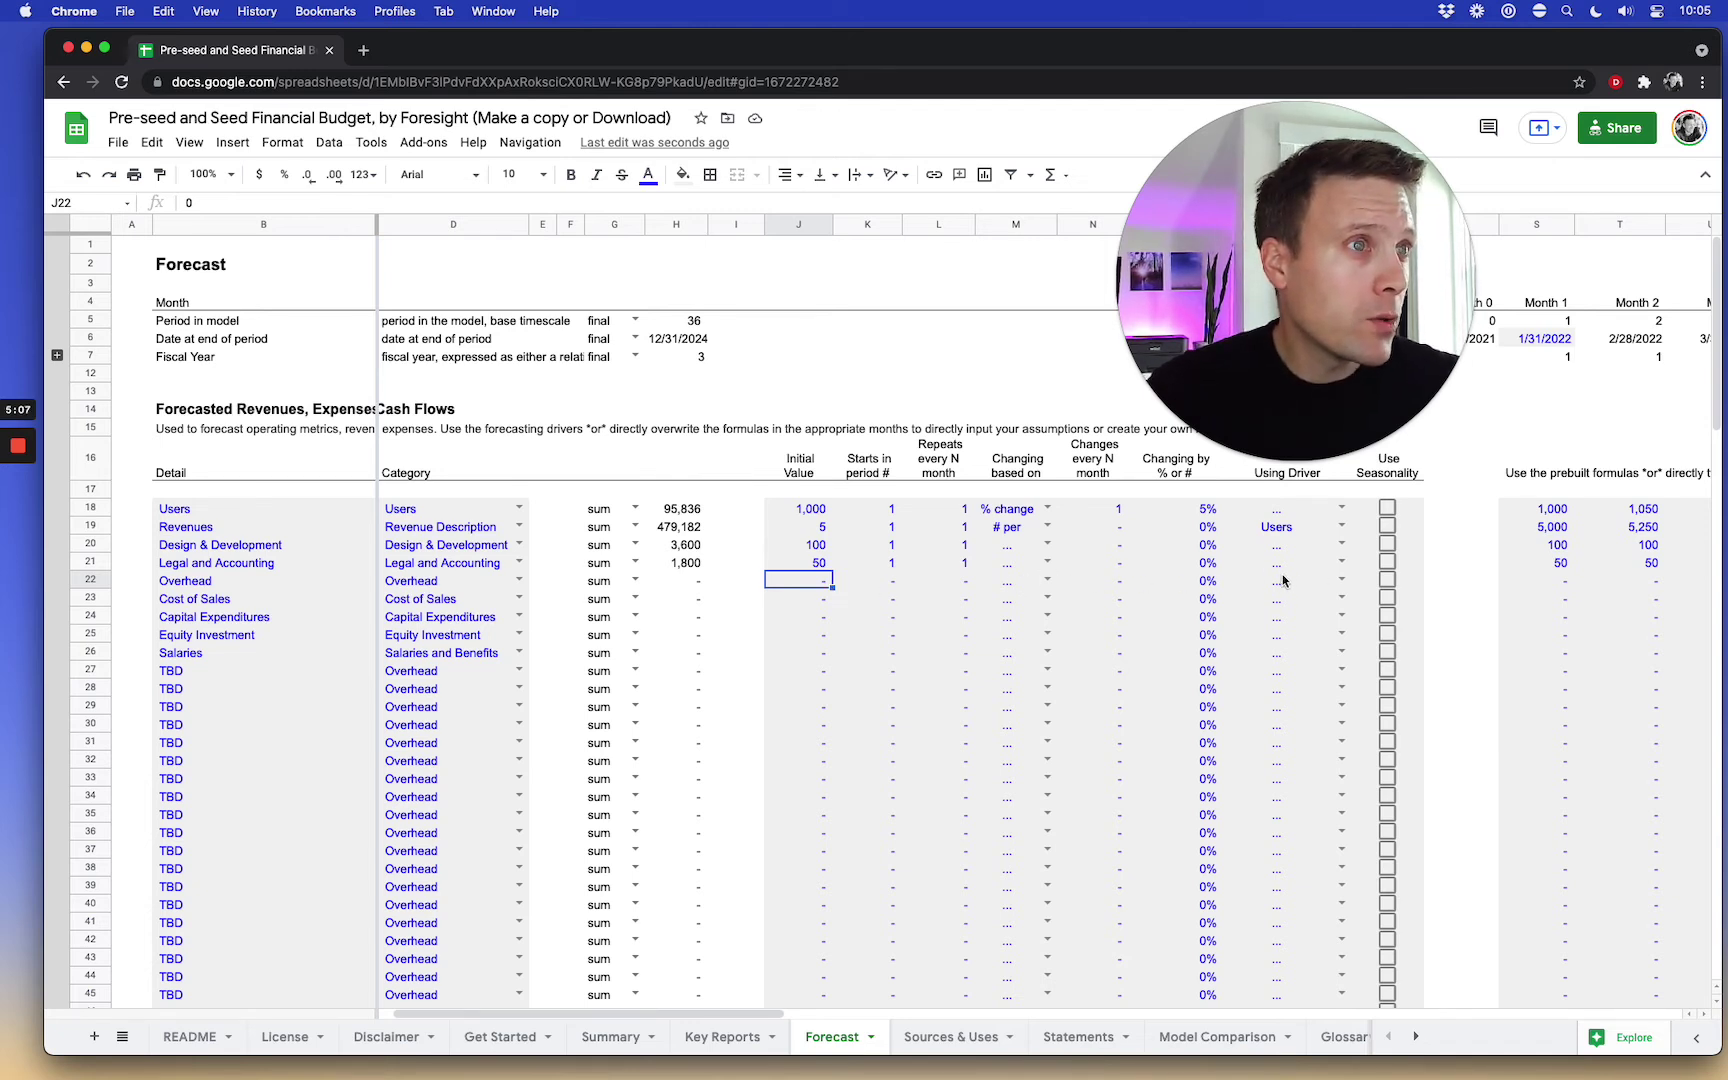
click(1340, 581)
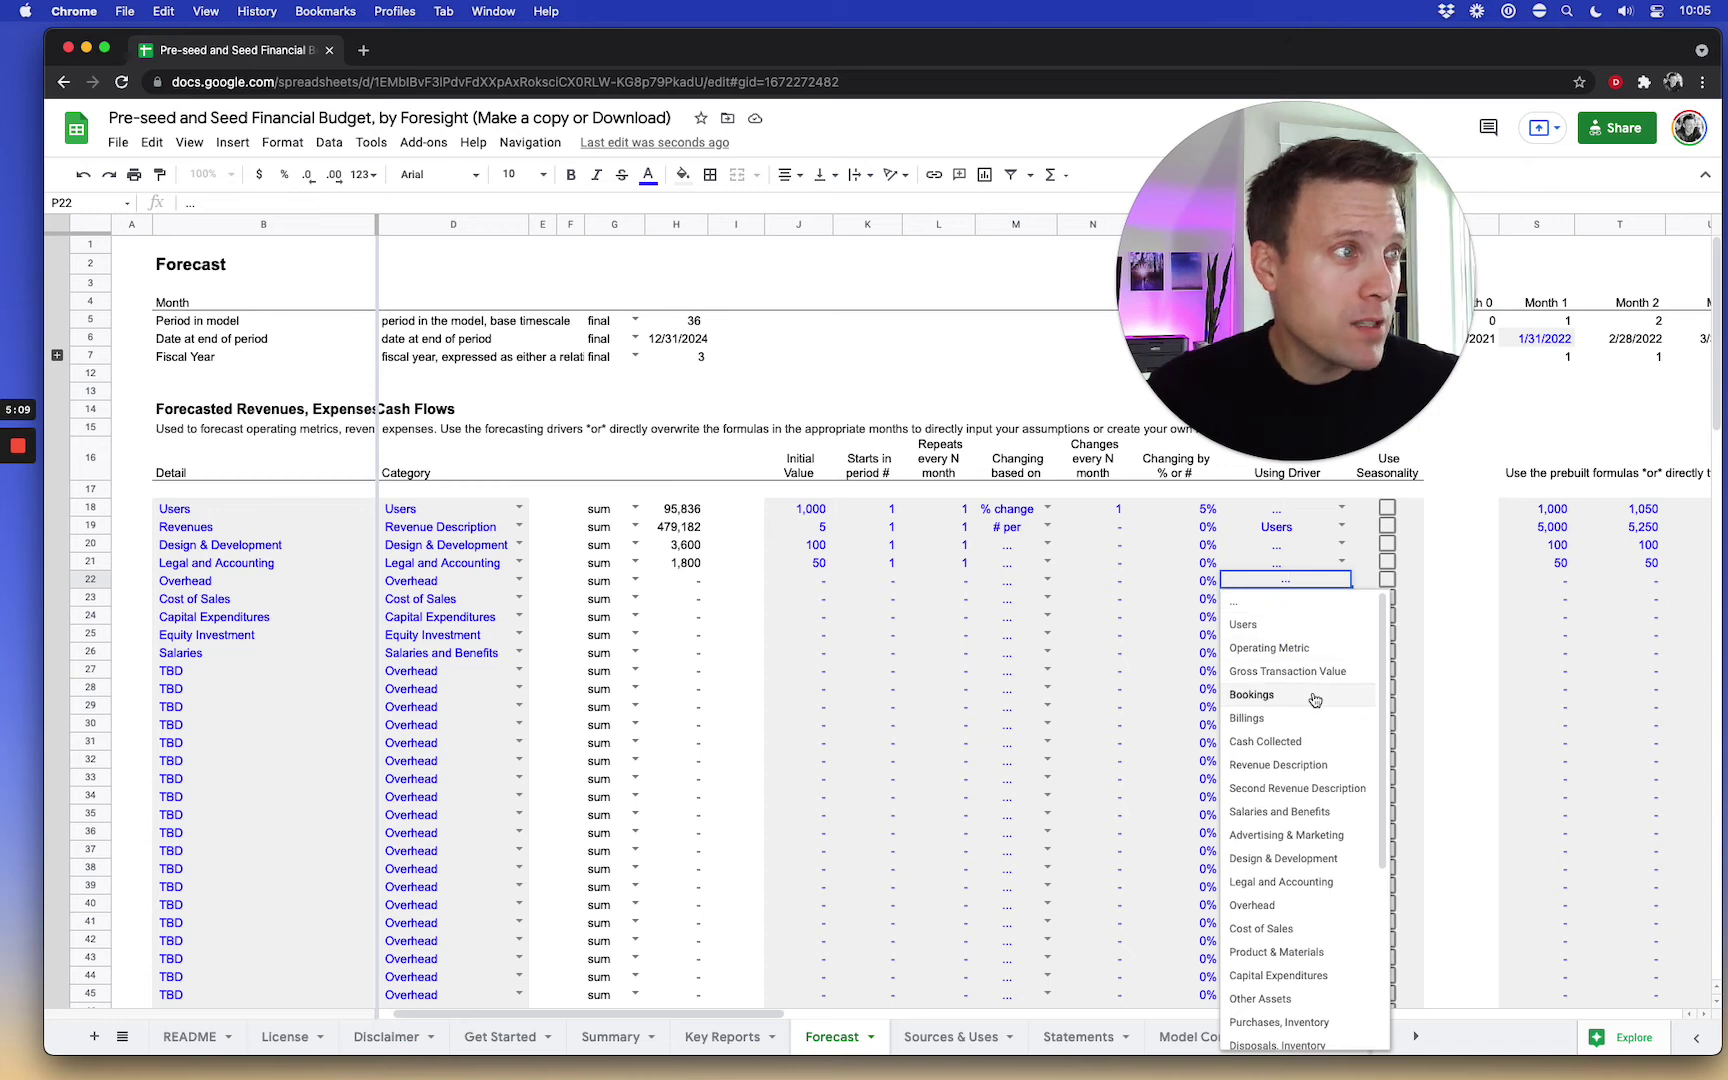
scroll(1312, 698, down, 3)
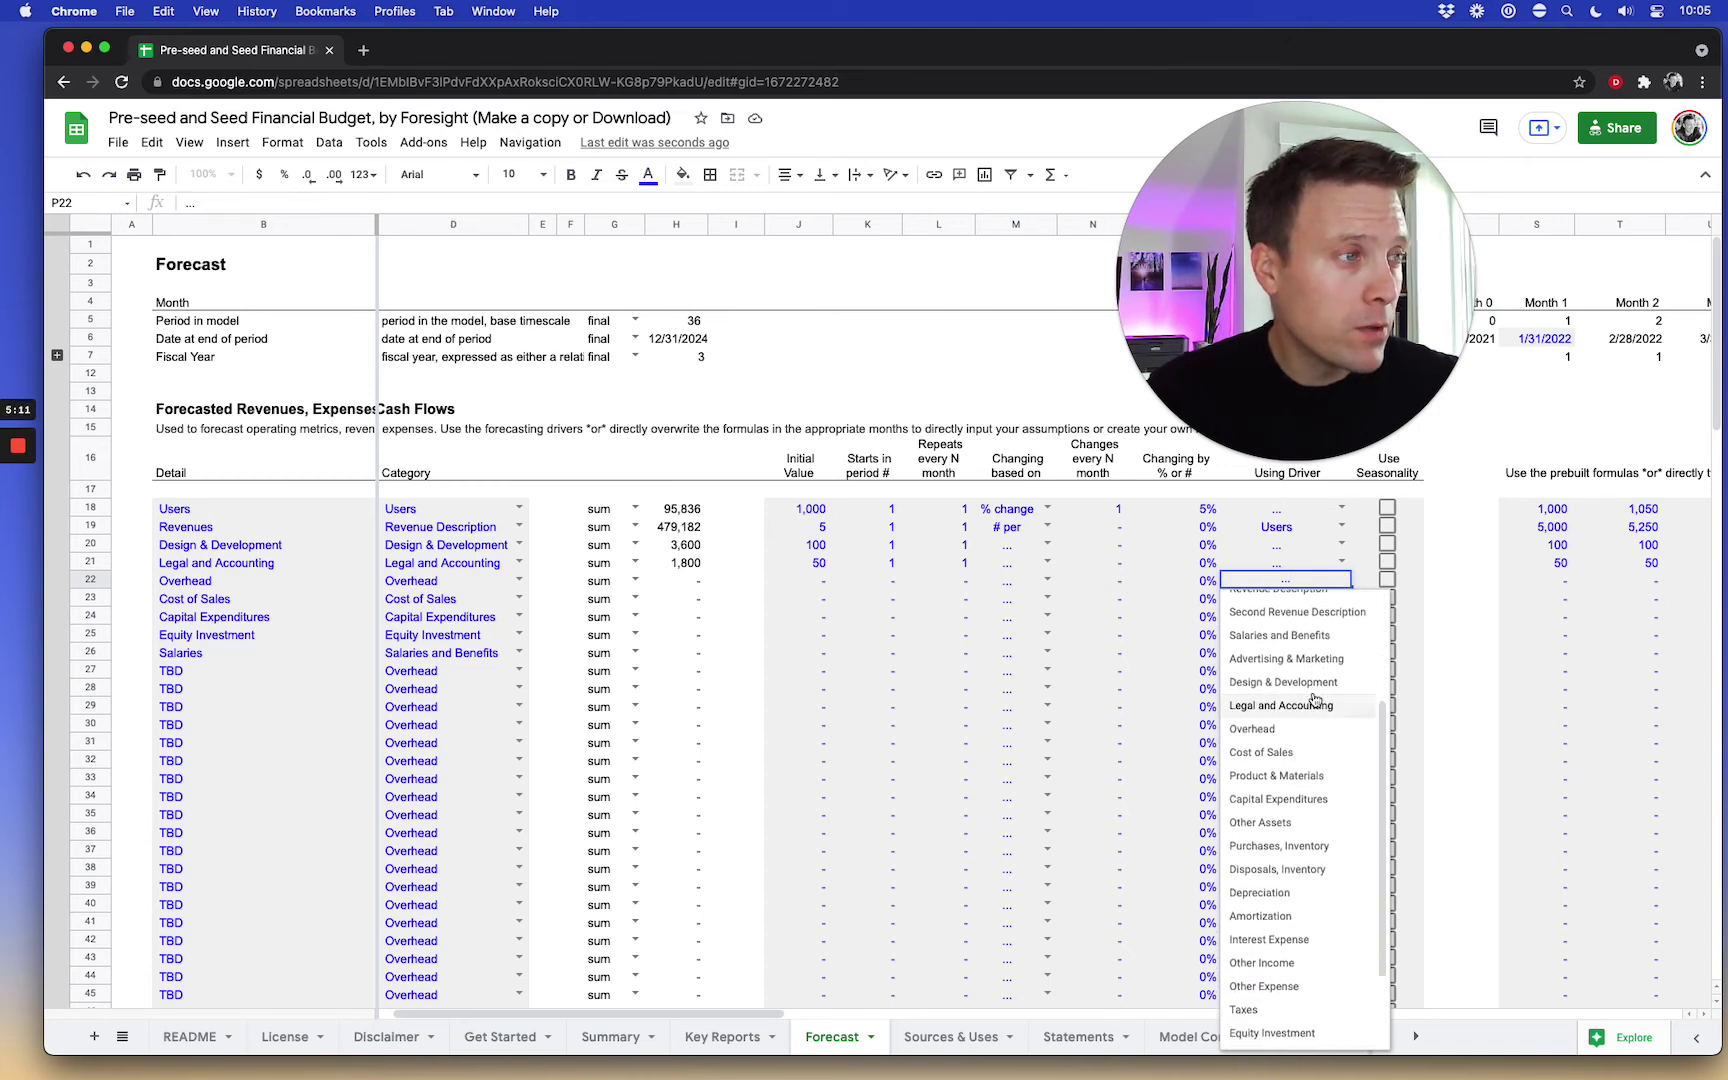
scroll(1312, 698, up, 5)
key(Escape)
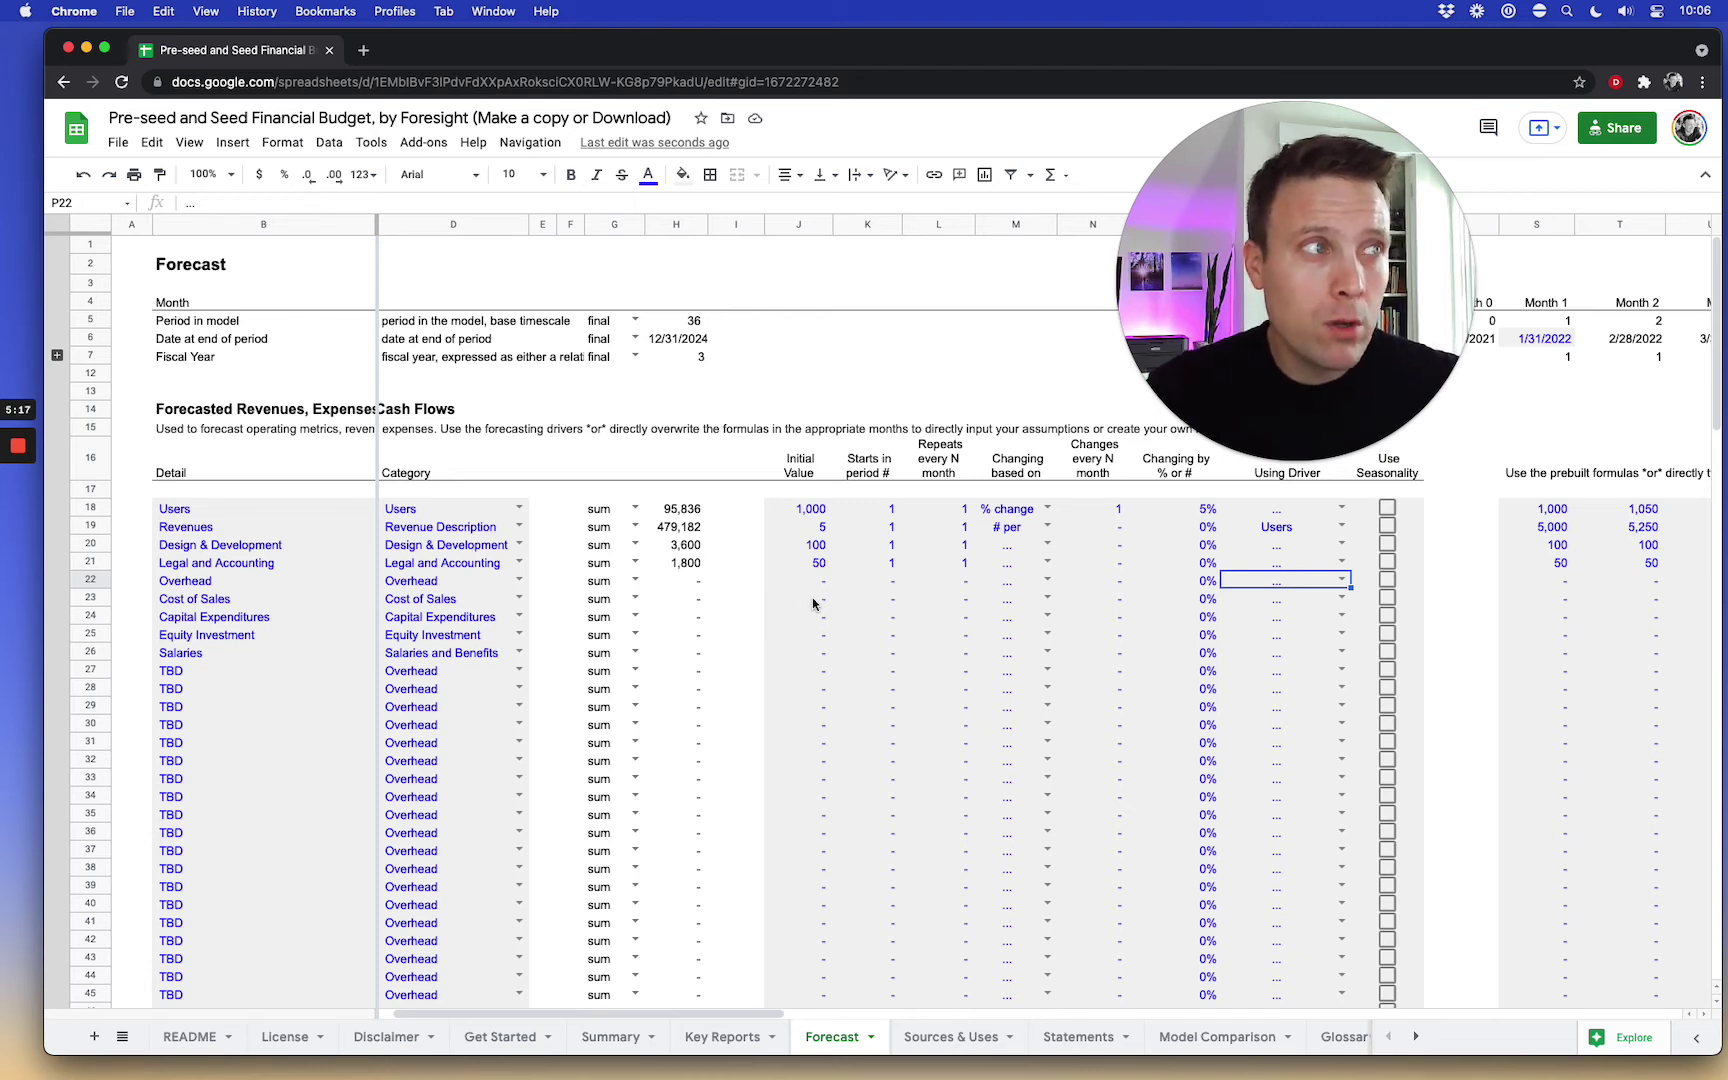
Make Cost of Sales 2 per user, driven by Users, starting period 1 and repeating monthly.
click(1341, 597)
click(1336, 597)
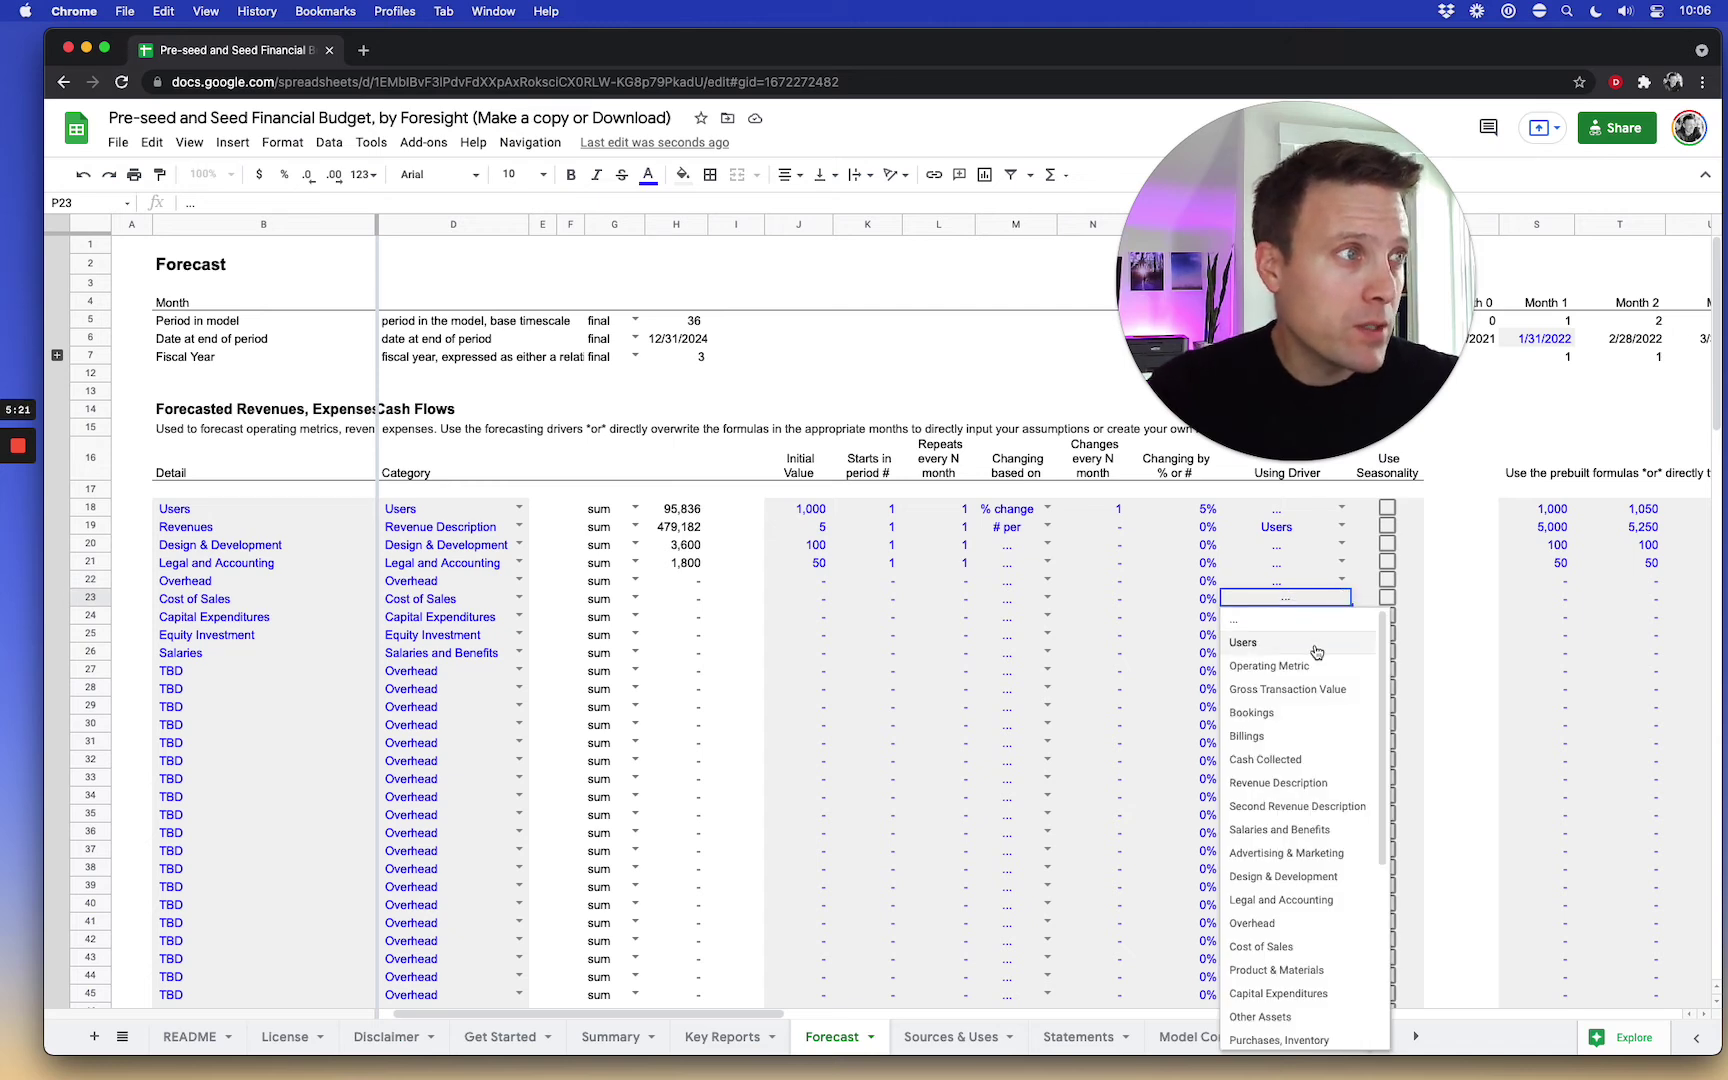
click(1316, 648)
click(817, 599)
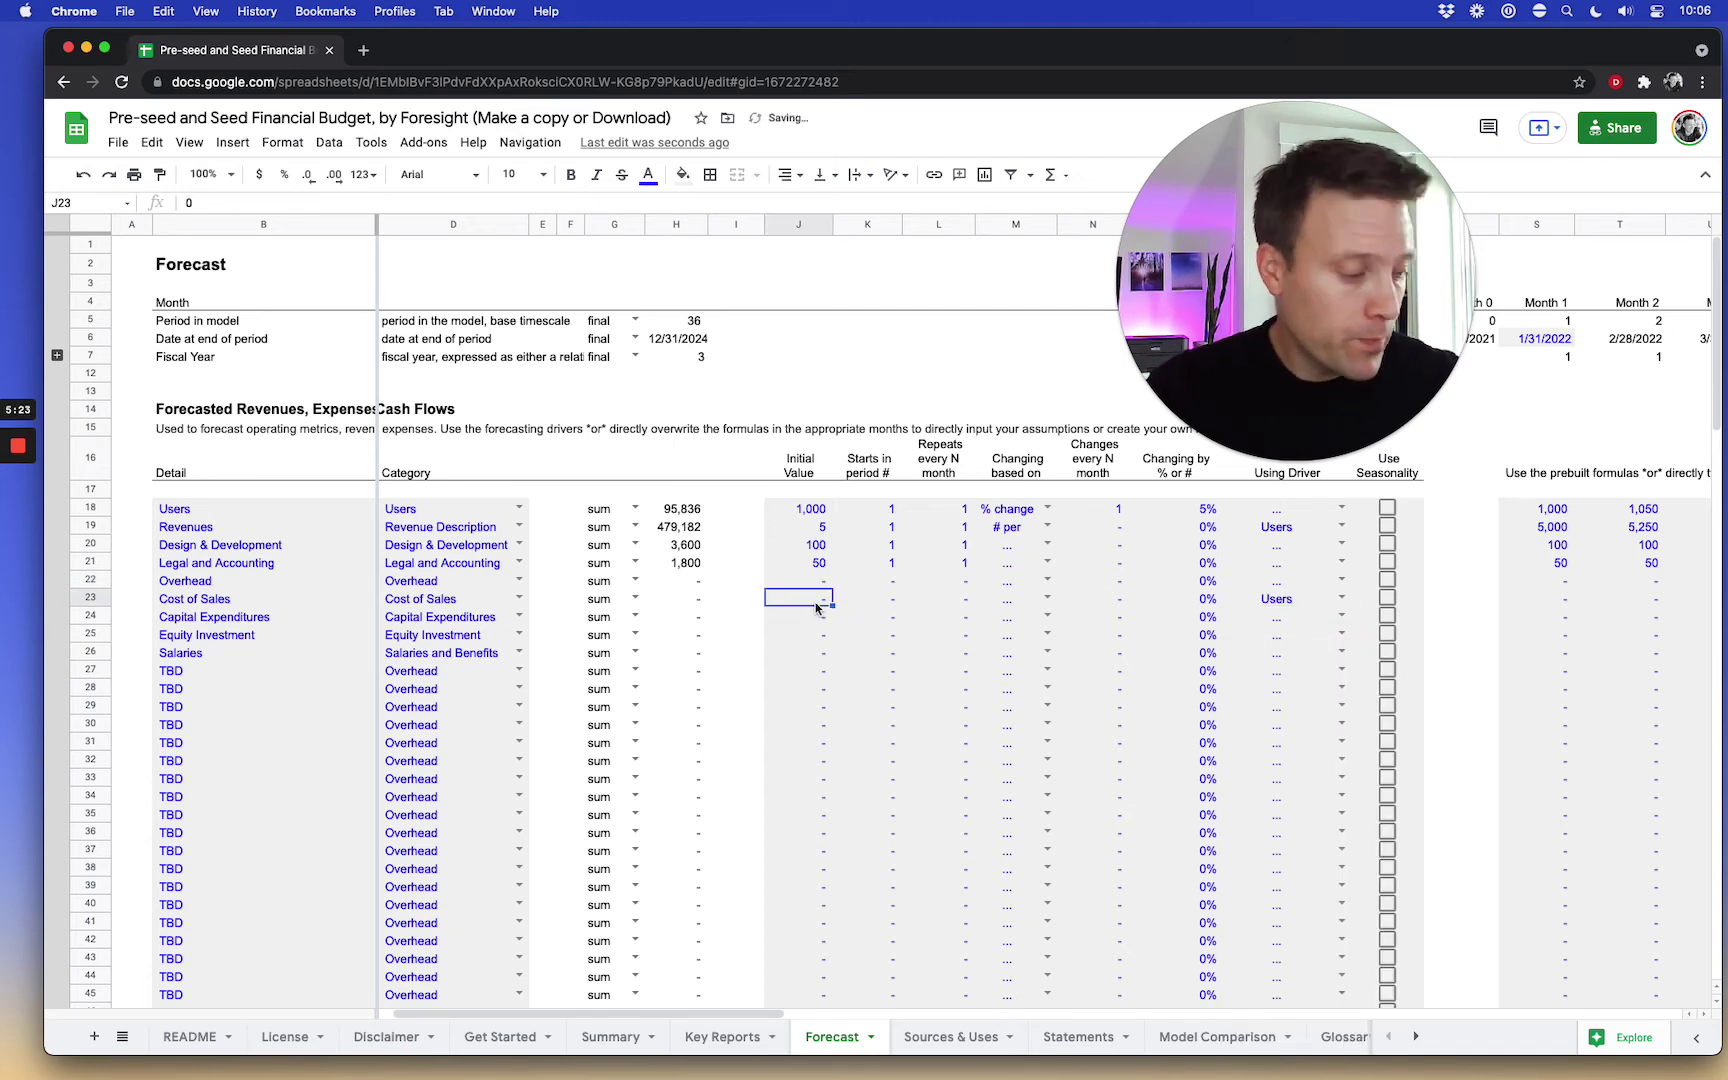
text(2)
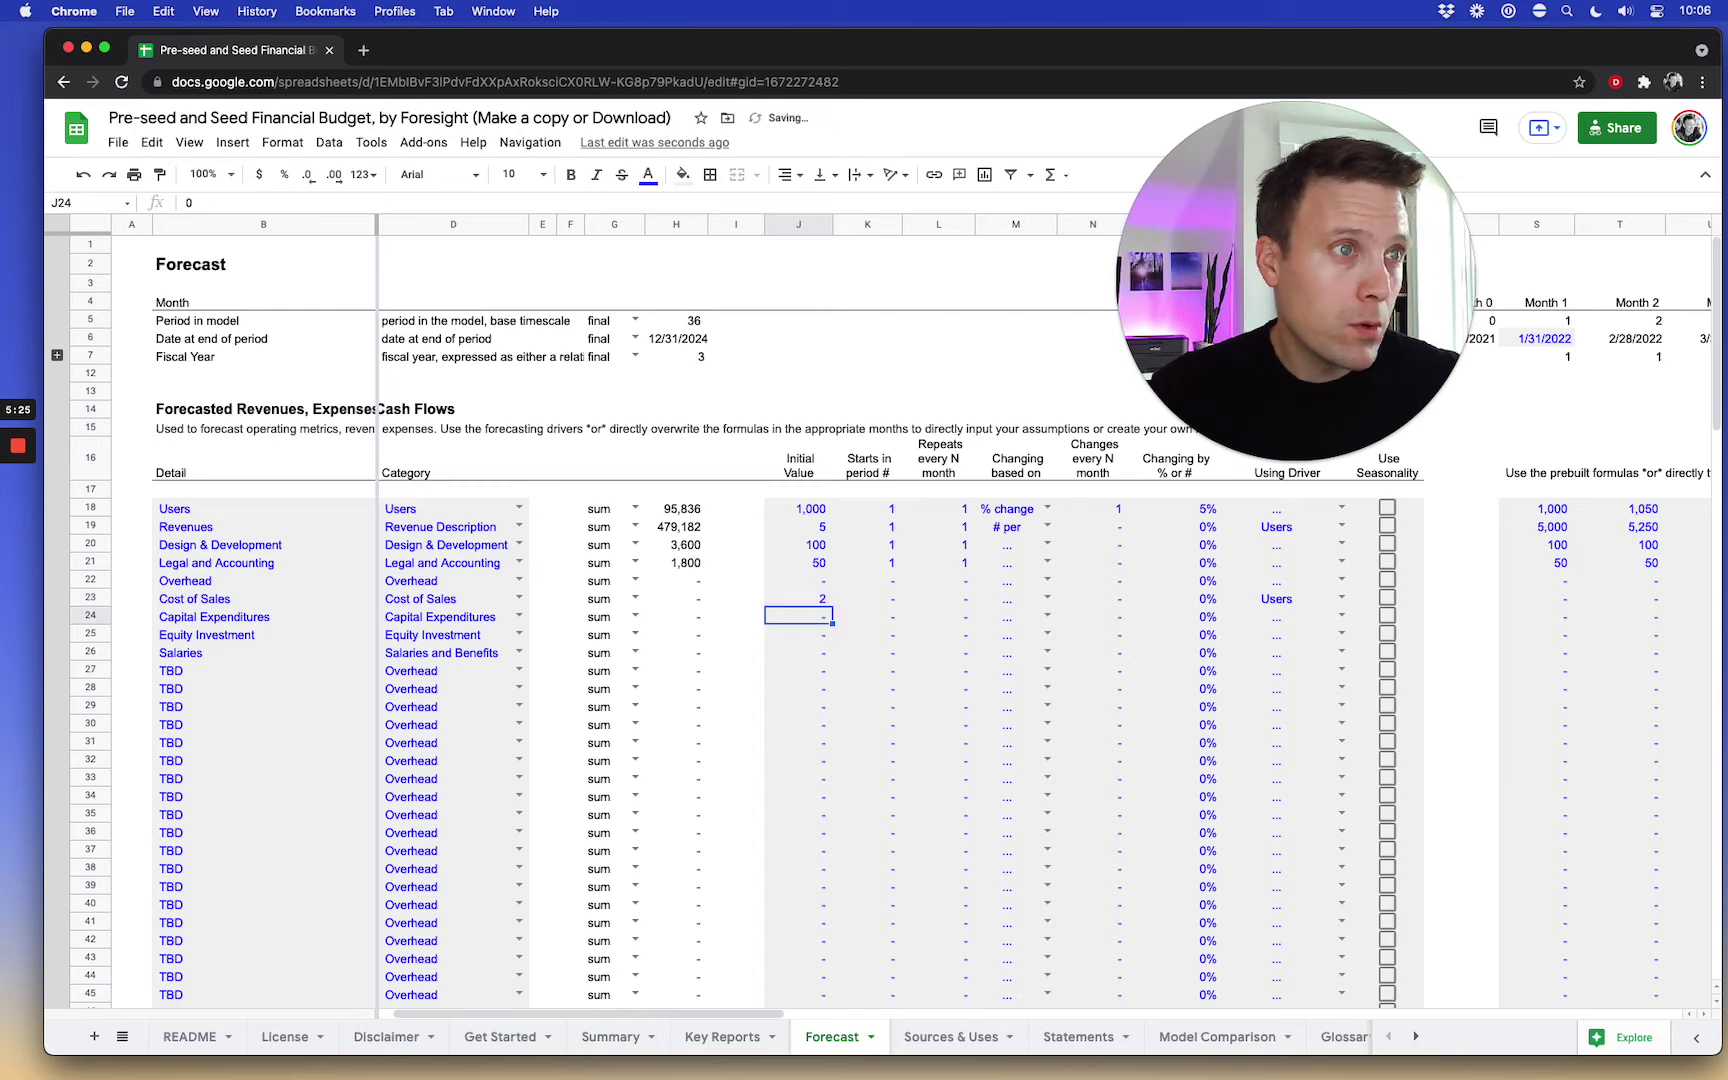
key(Tab)
text(1)
key(Tab)
text(1)
key(Tab)
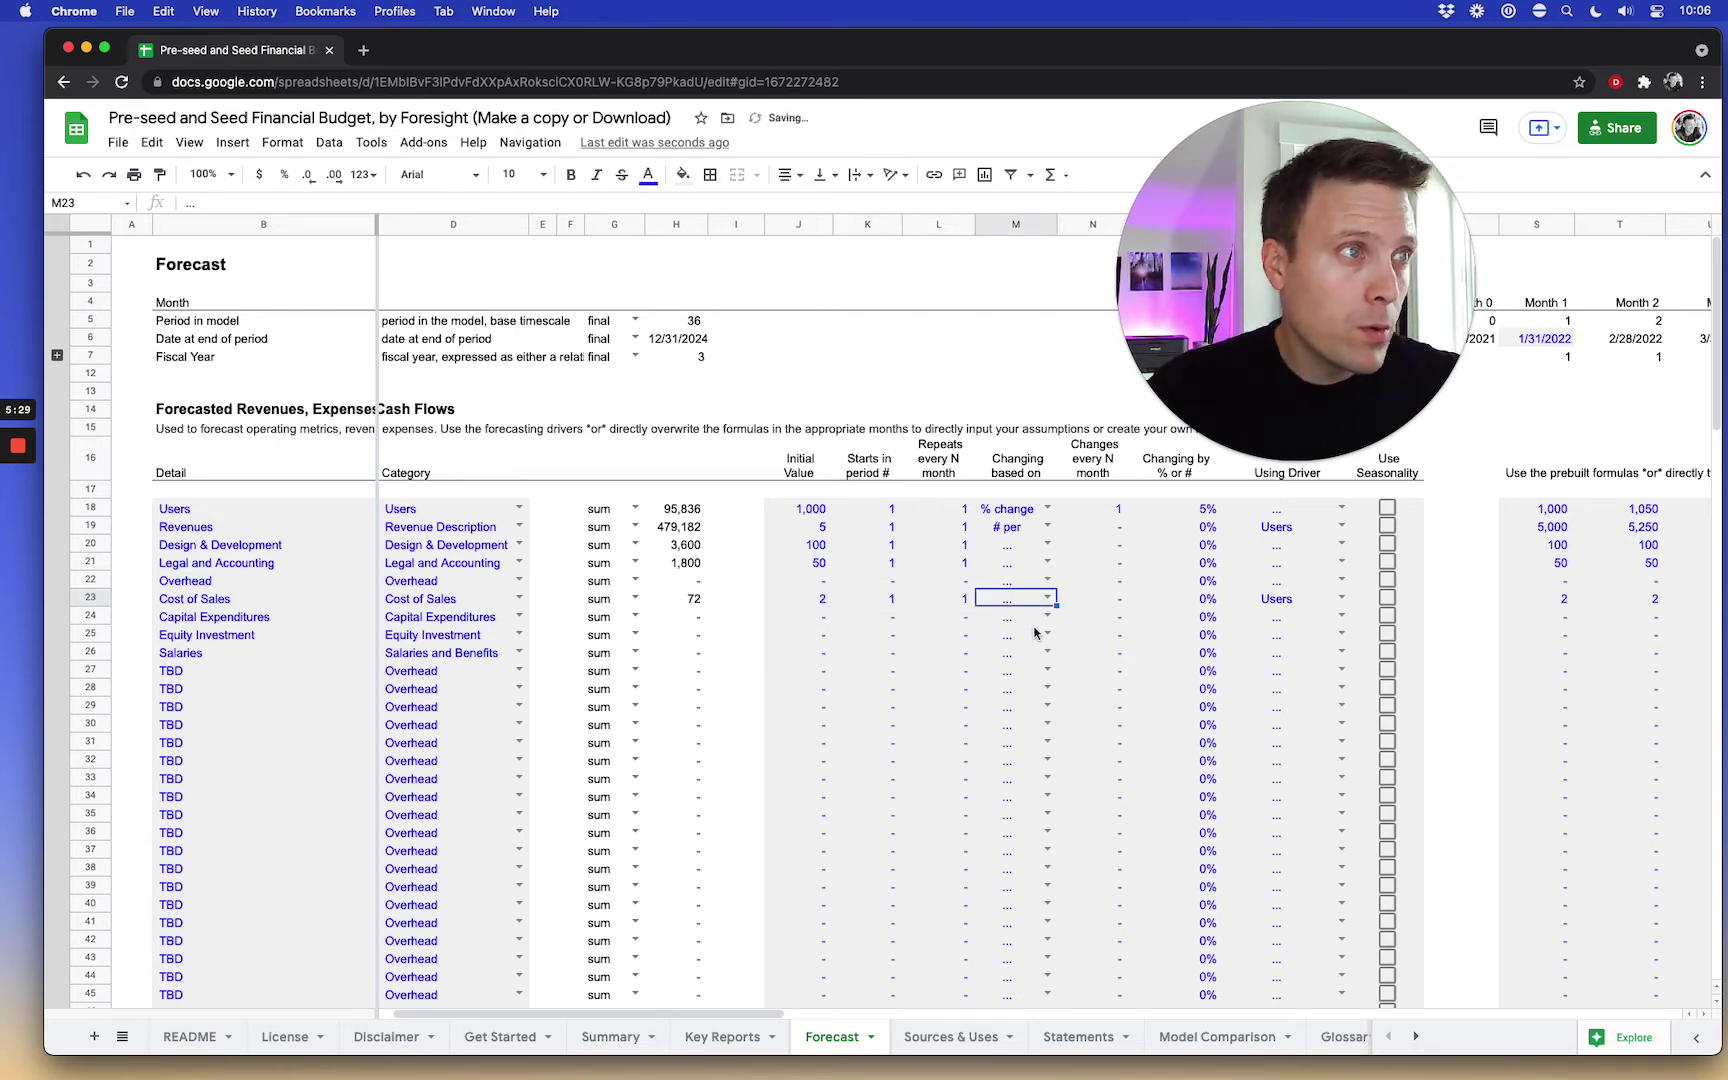
click(1047, 598)
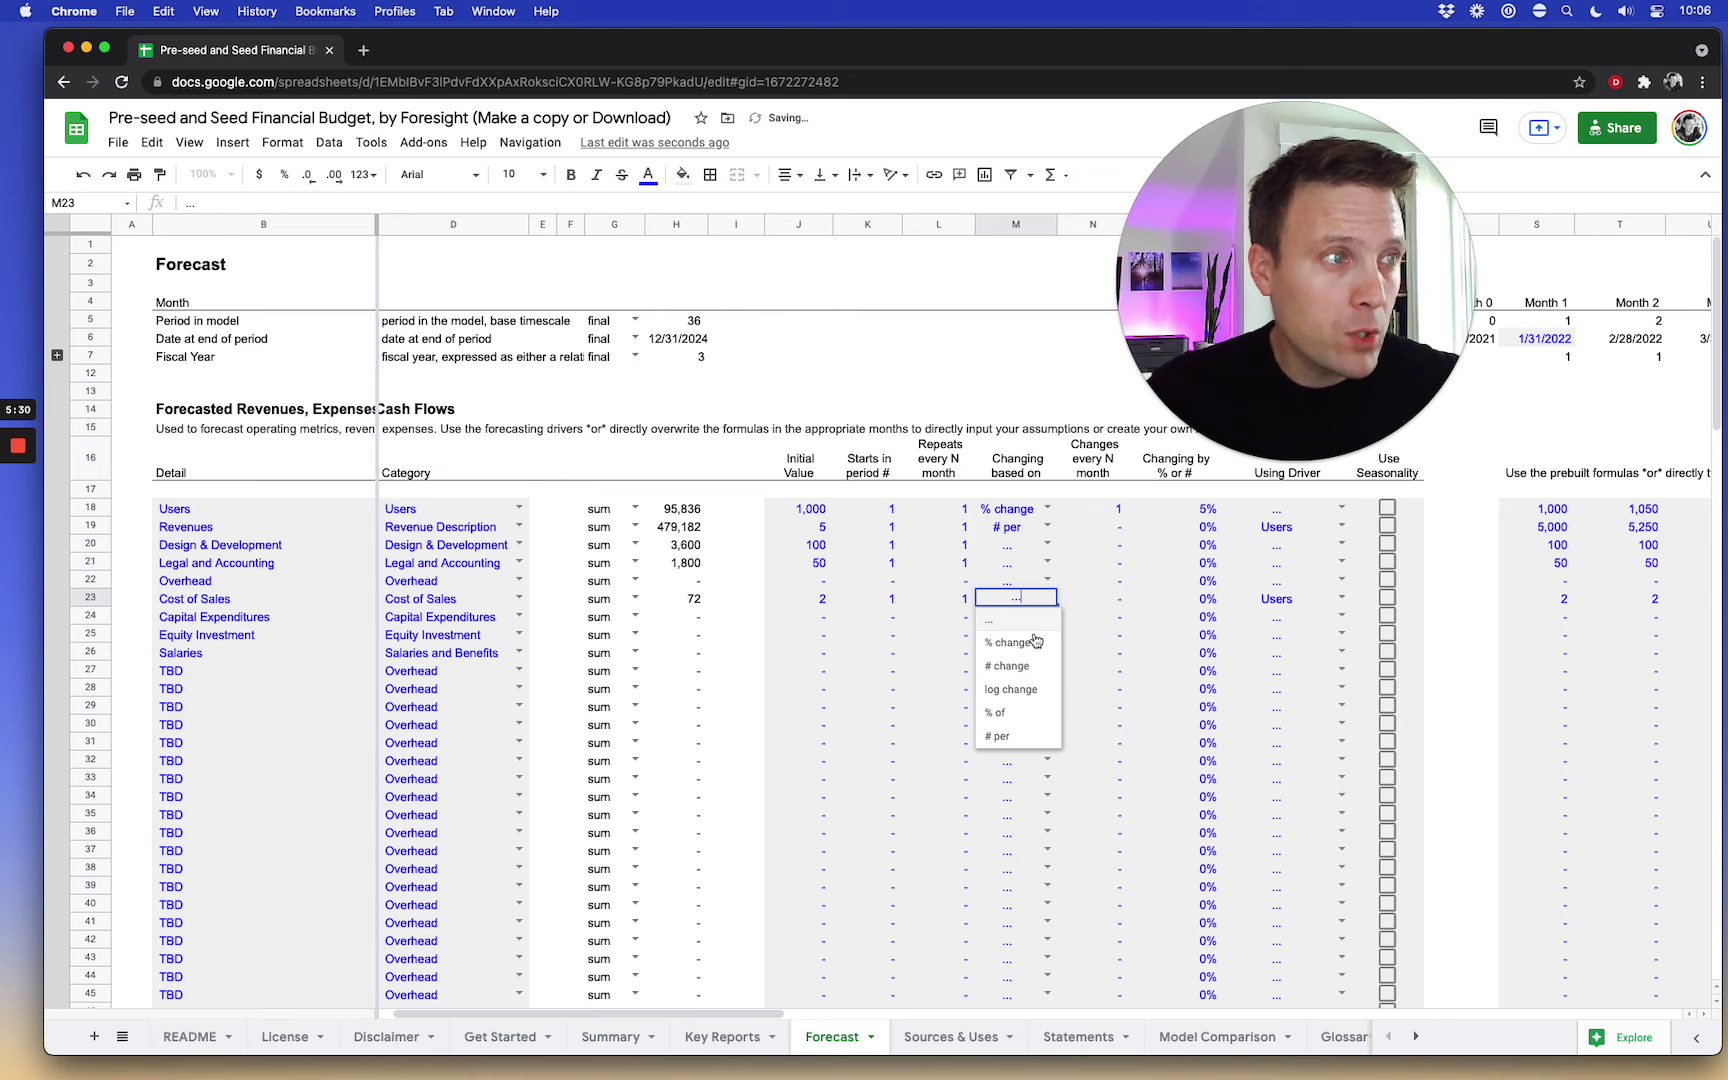
click(1019, 738)
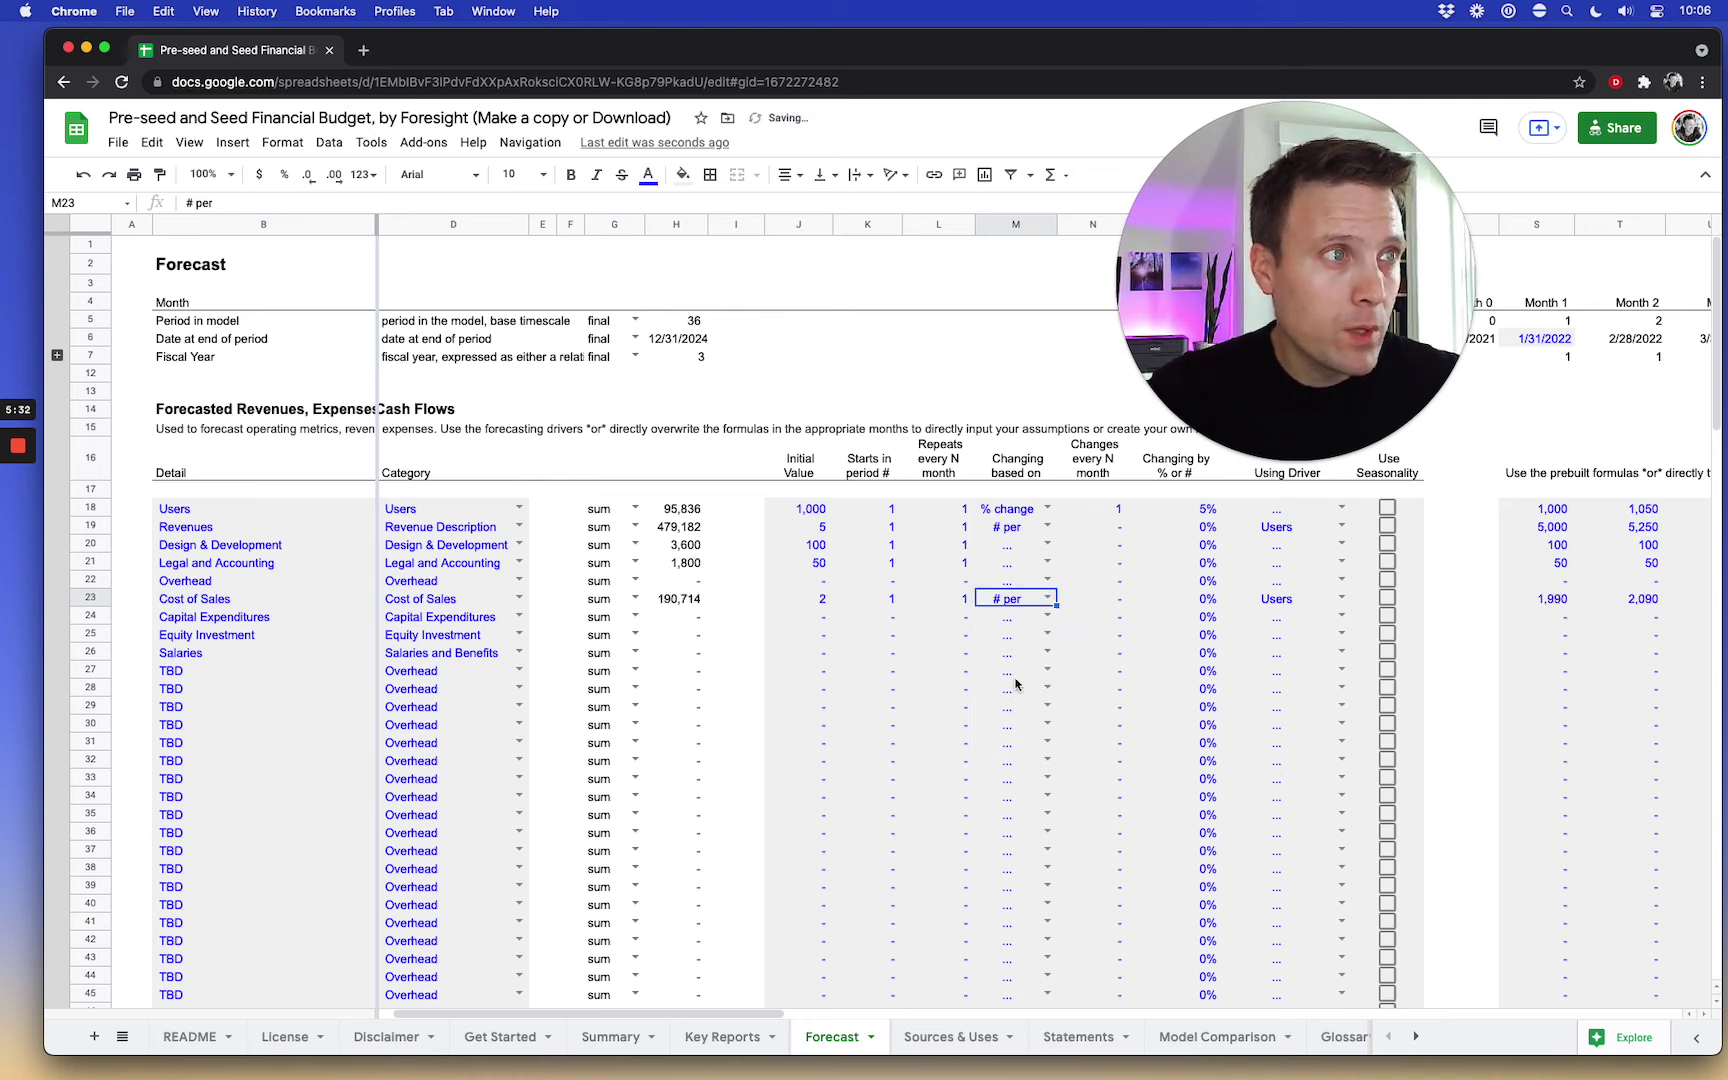
click(958, 731)
Set Overhead to 500, starting in period 1 and repeating every month.
click(810, 584)
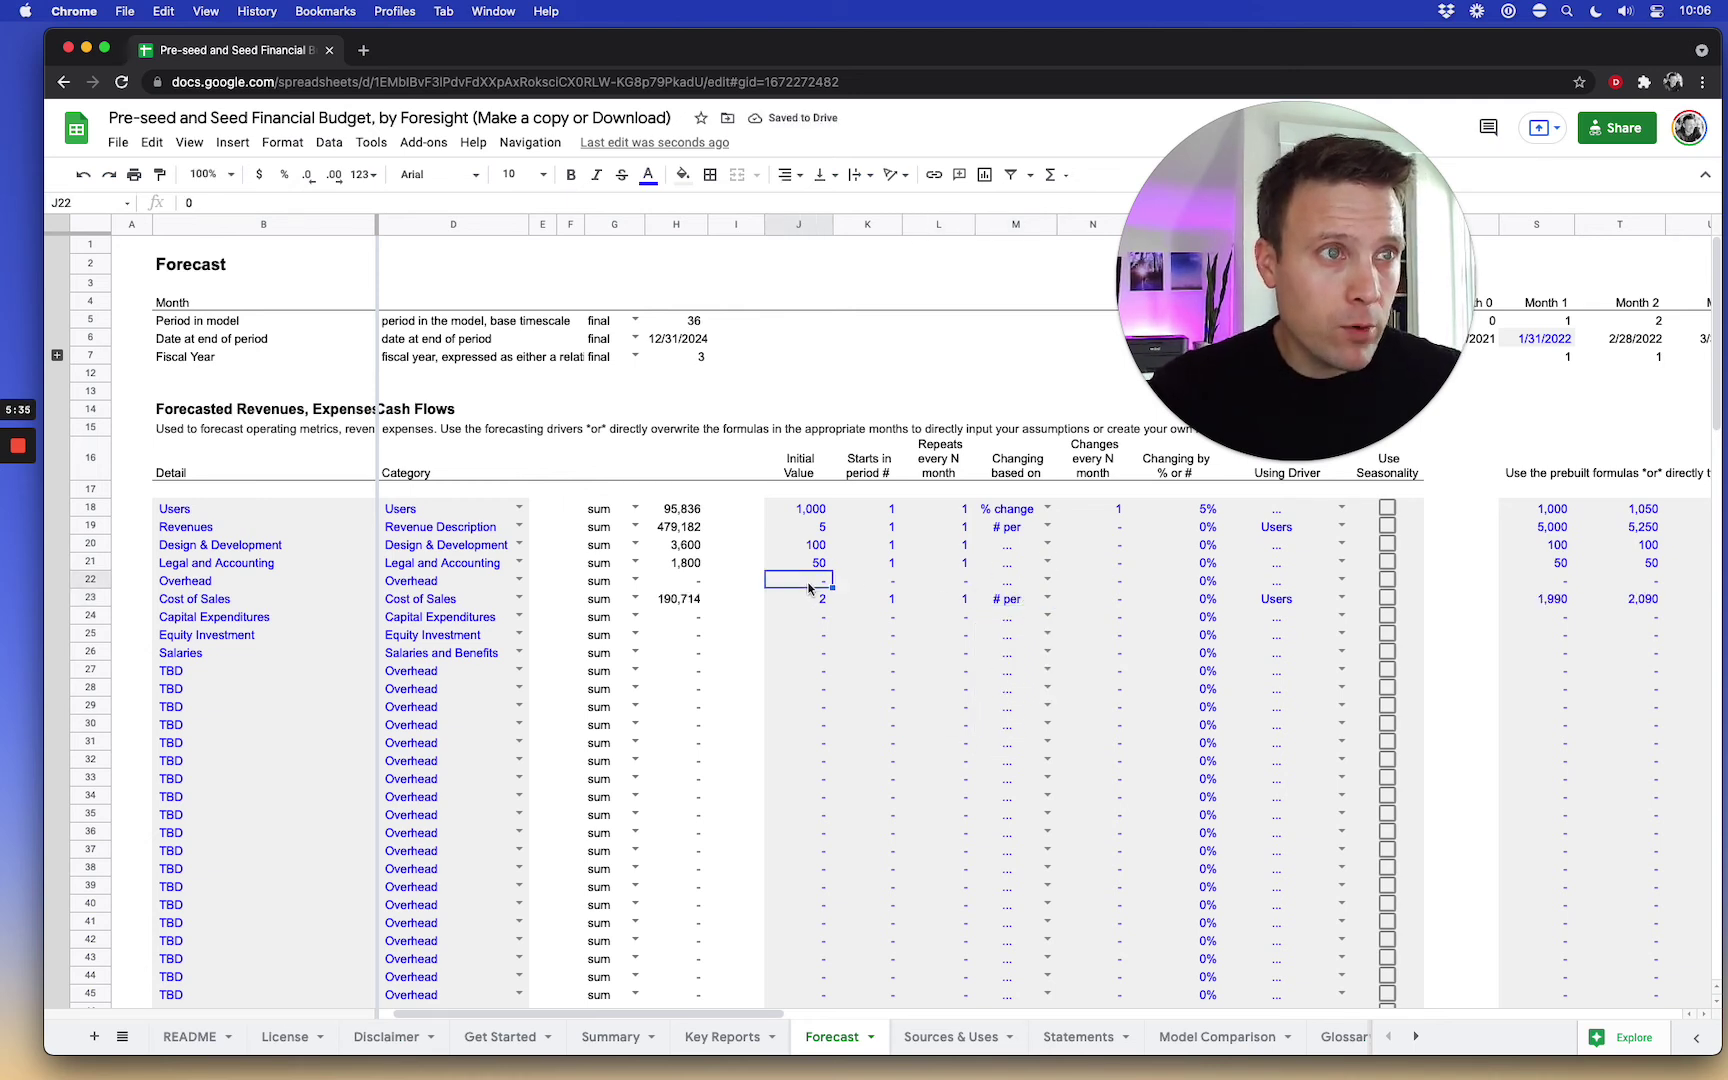
text(500)
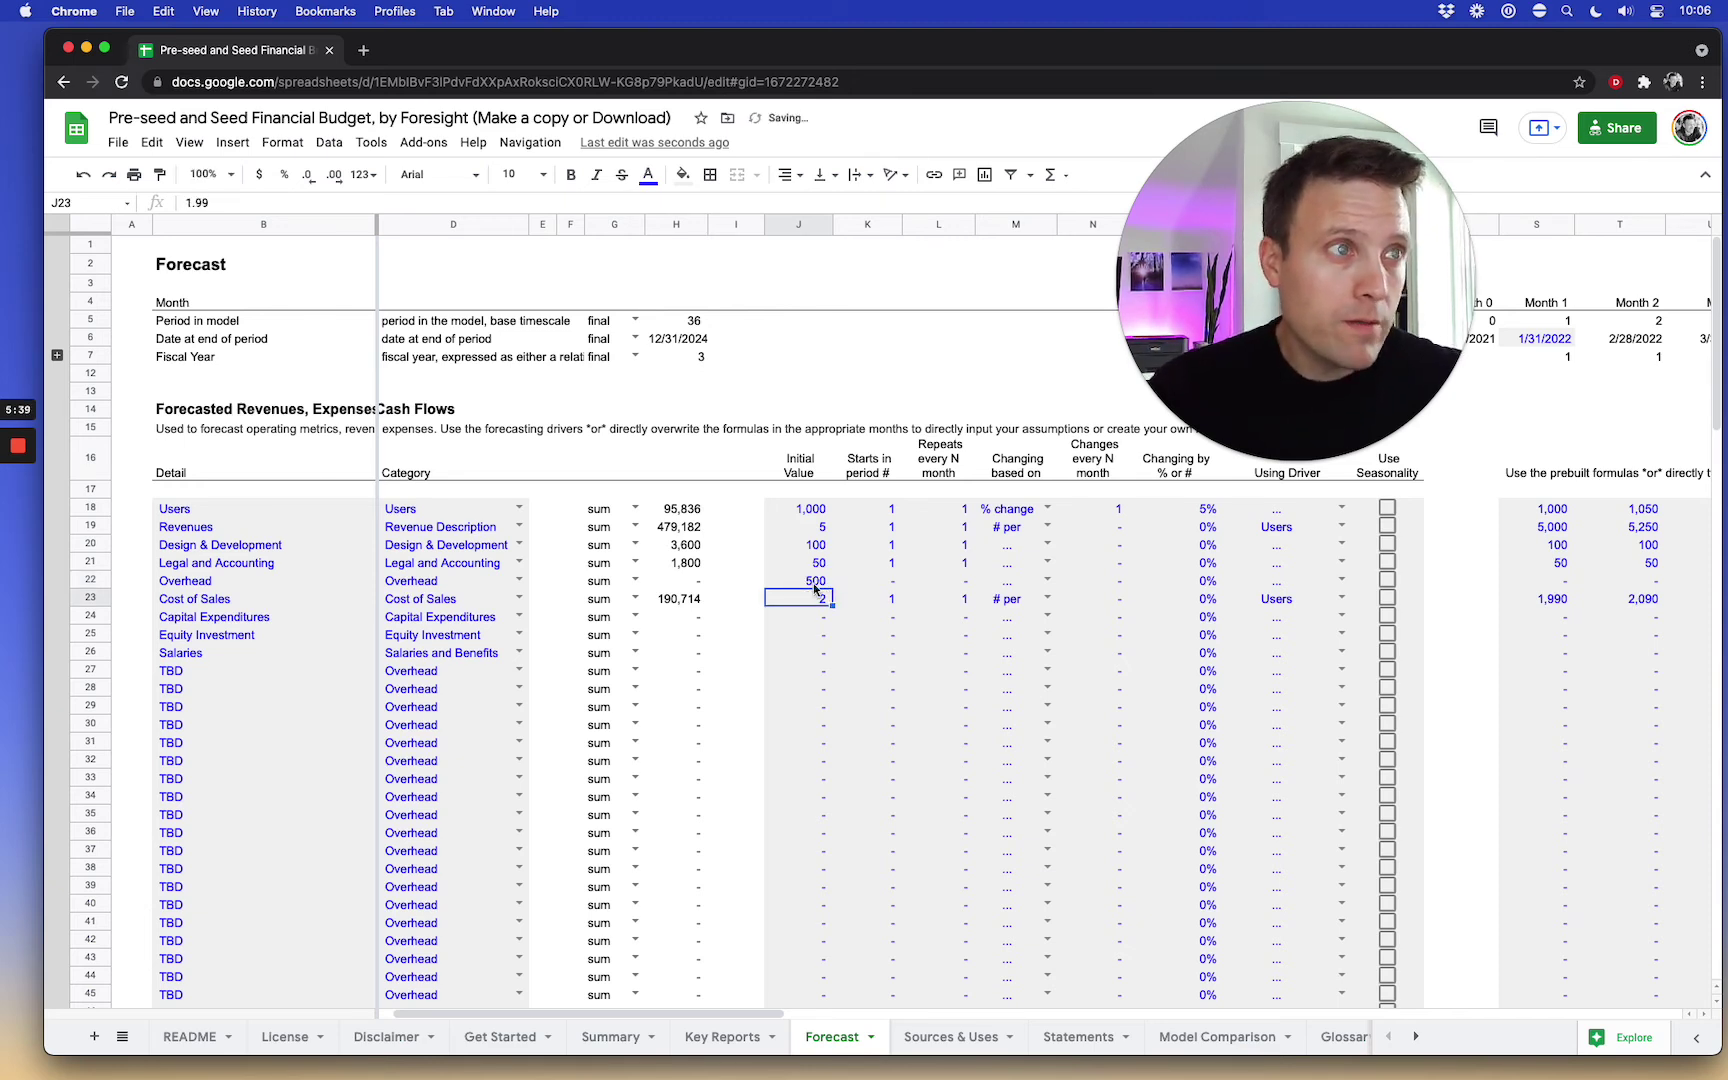
click(882, 585)
text(1)
key(Return)
click(938, 580)
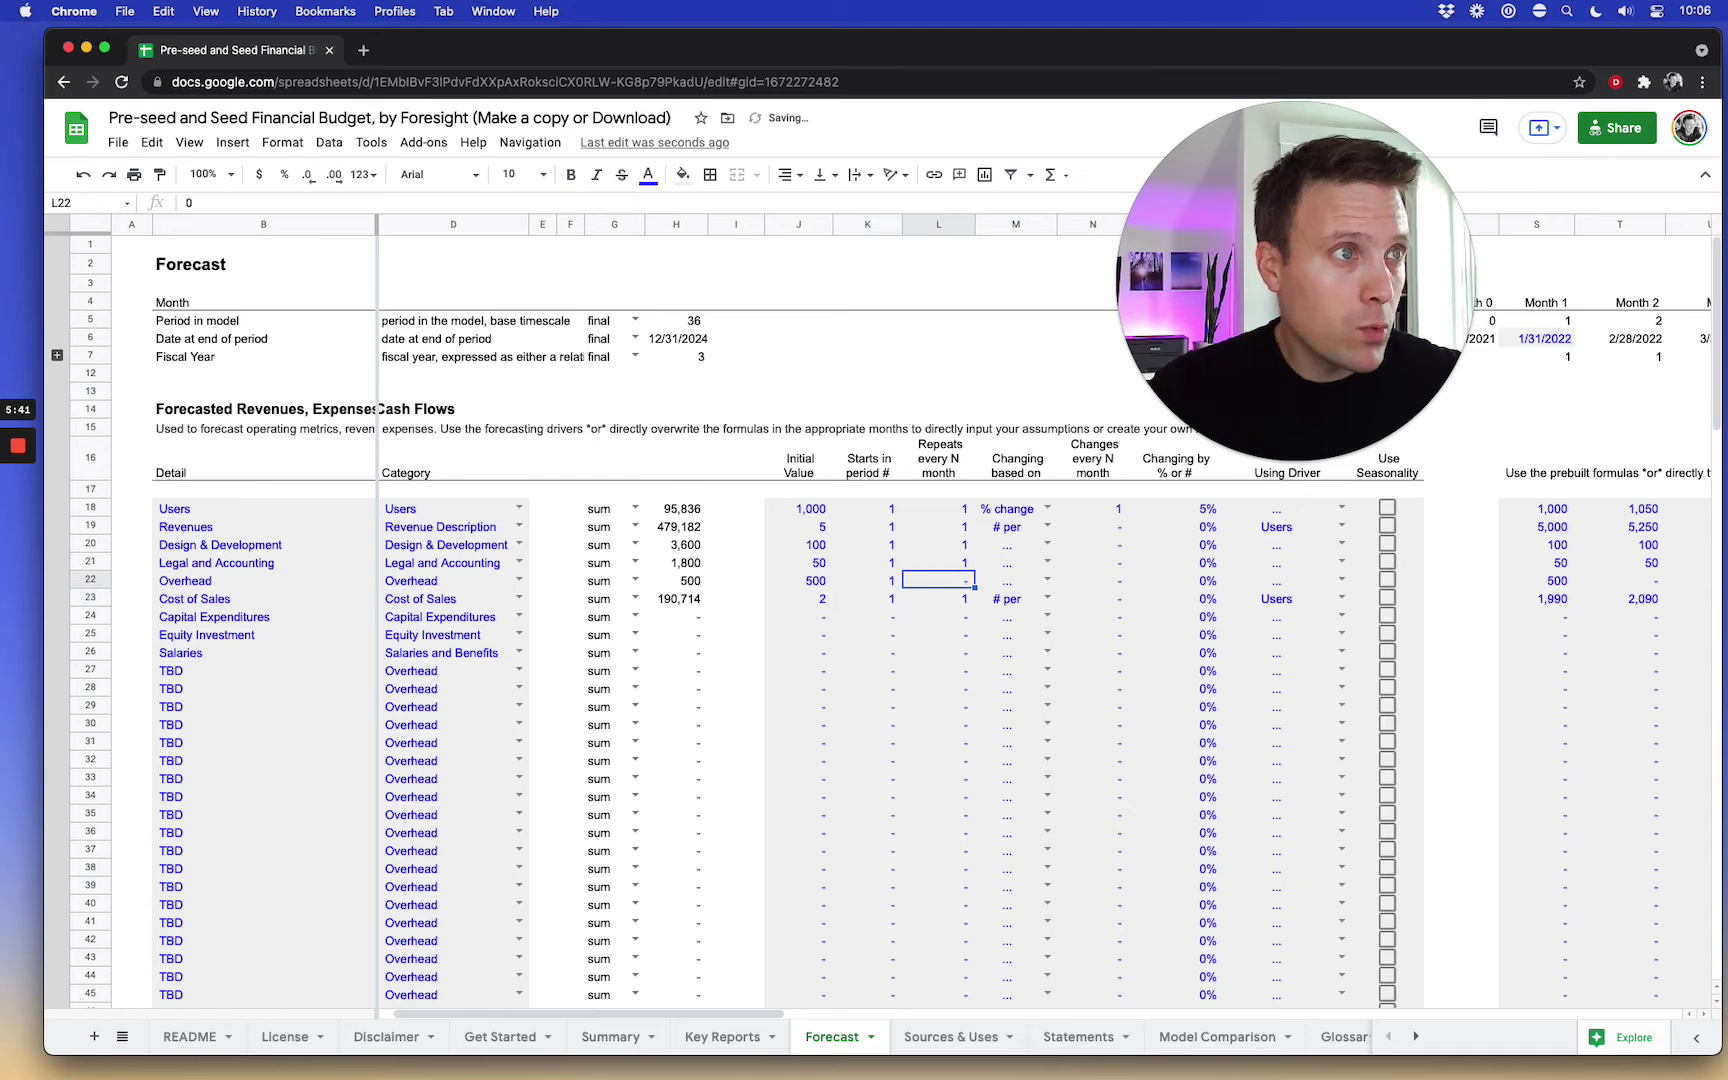
text(1)
key(Return)
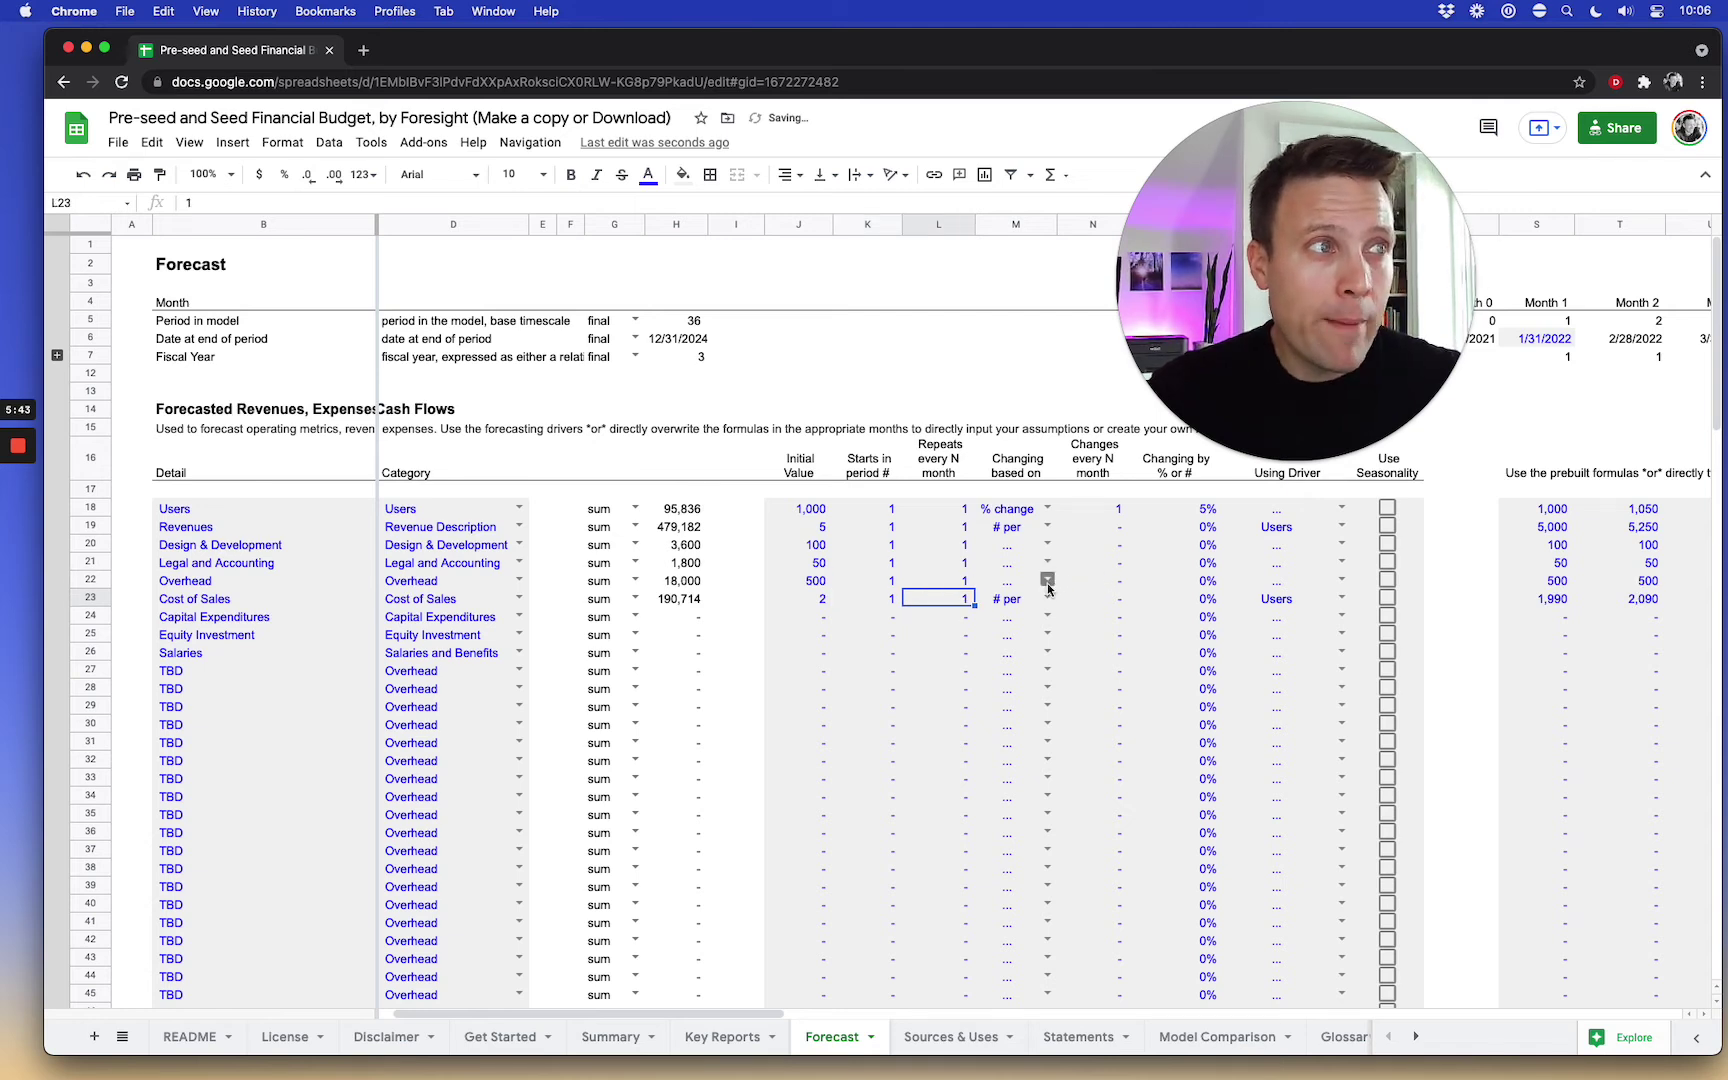
Make Overhead rise by a 10% change every 6 months.
click(1047, 579)
click(1012, 624)
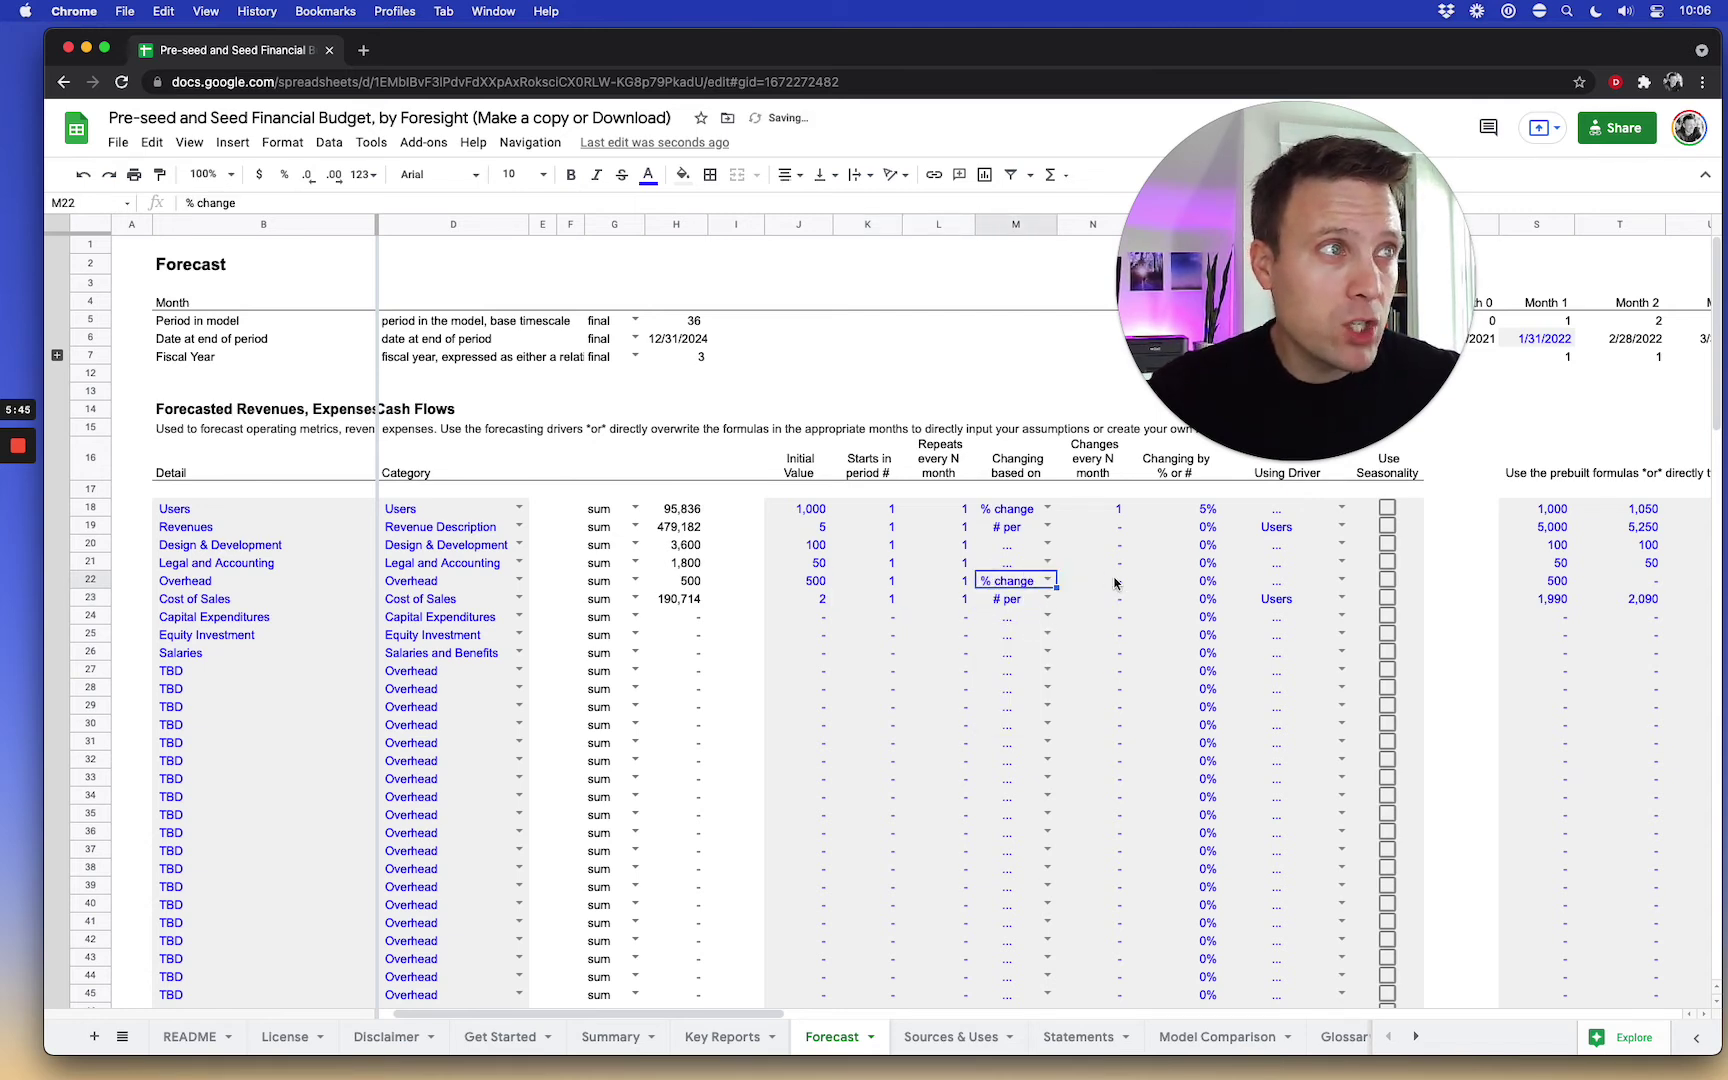
click(1115, 583)
text(6)
key(Tab)
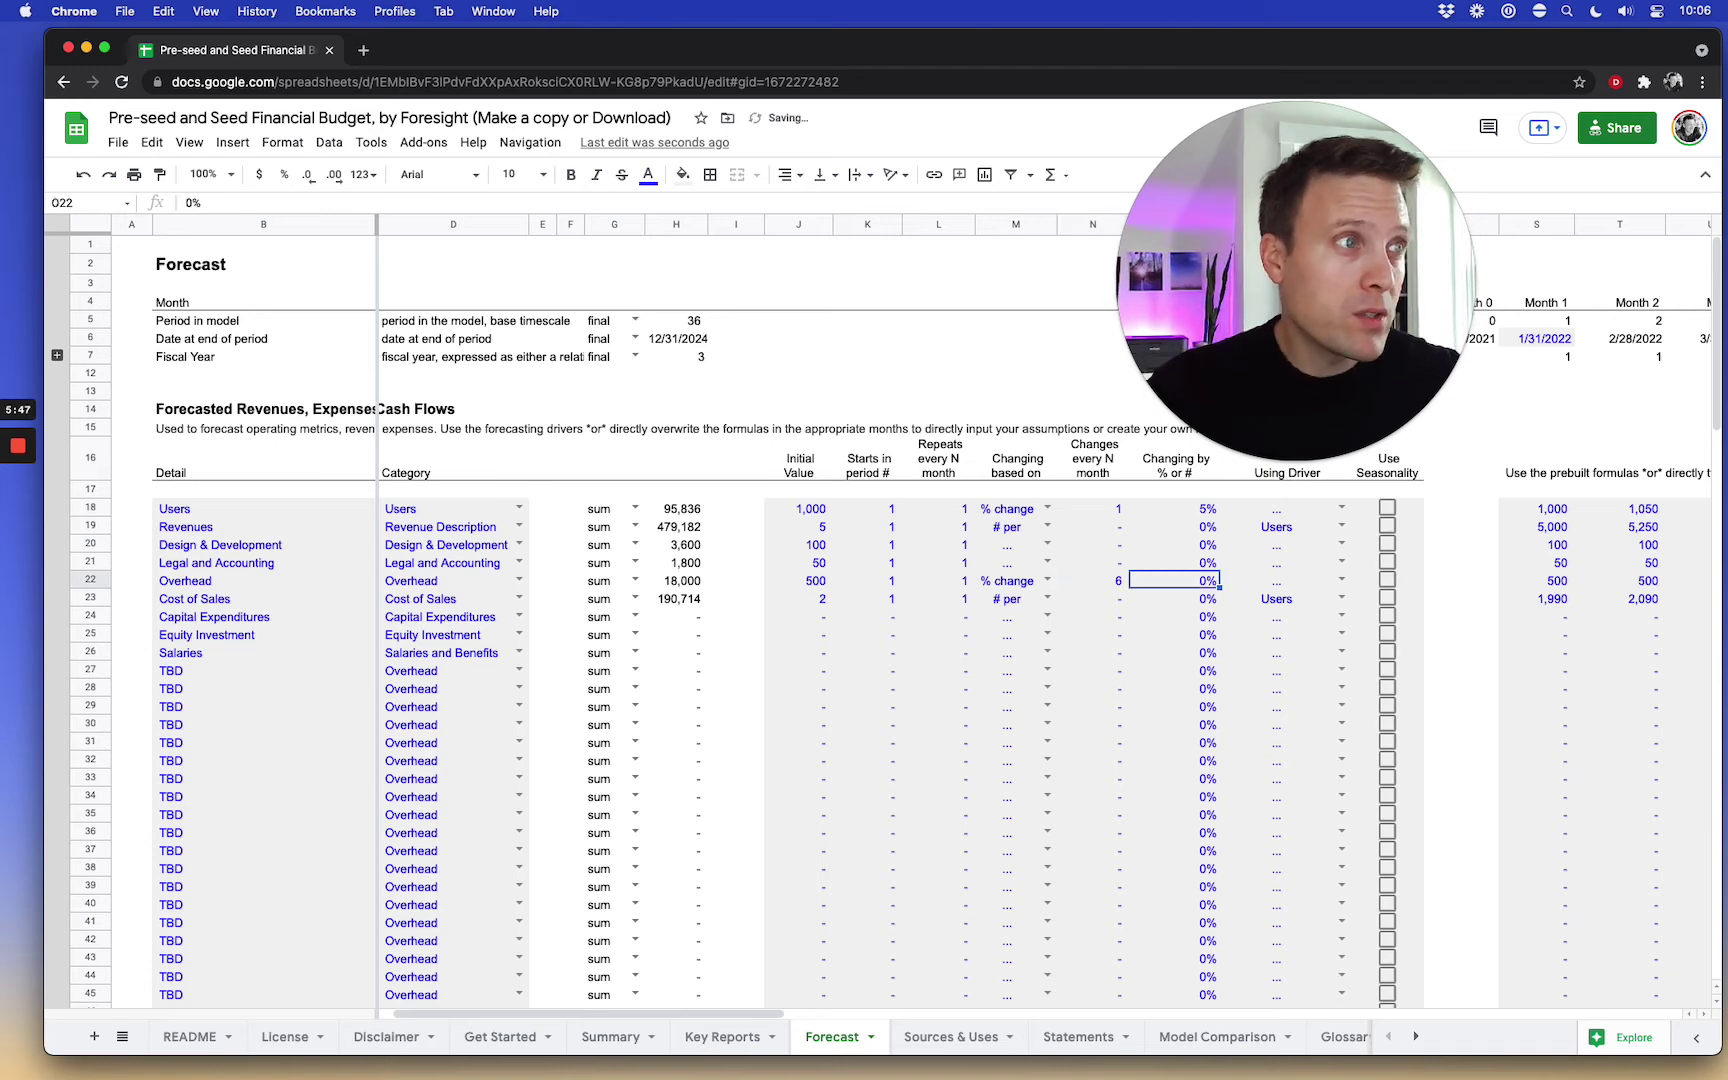
text(10)
key(Return)
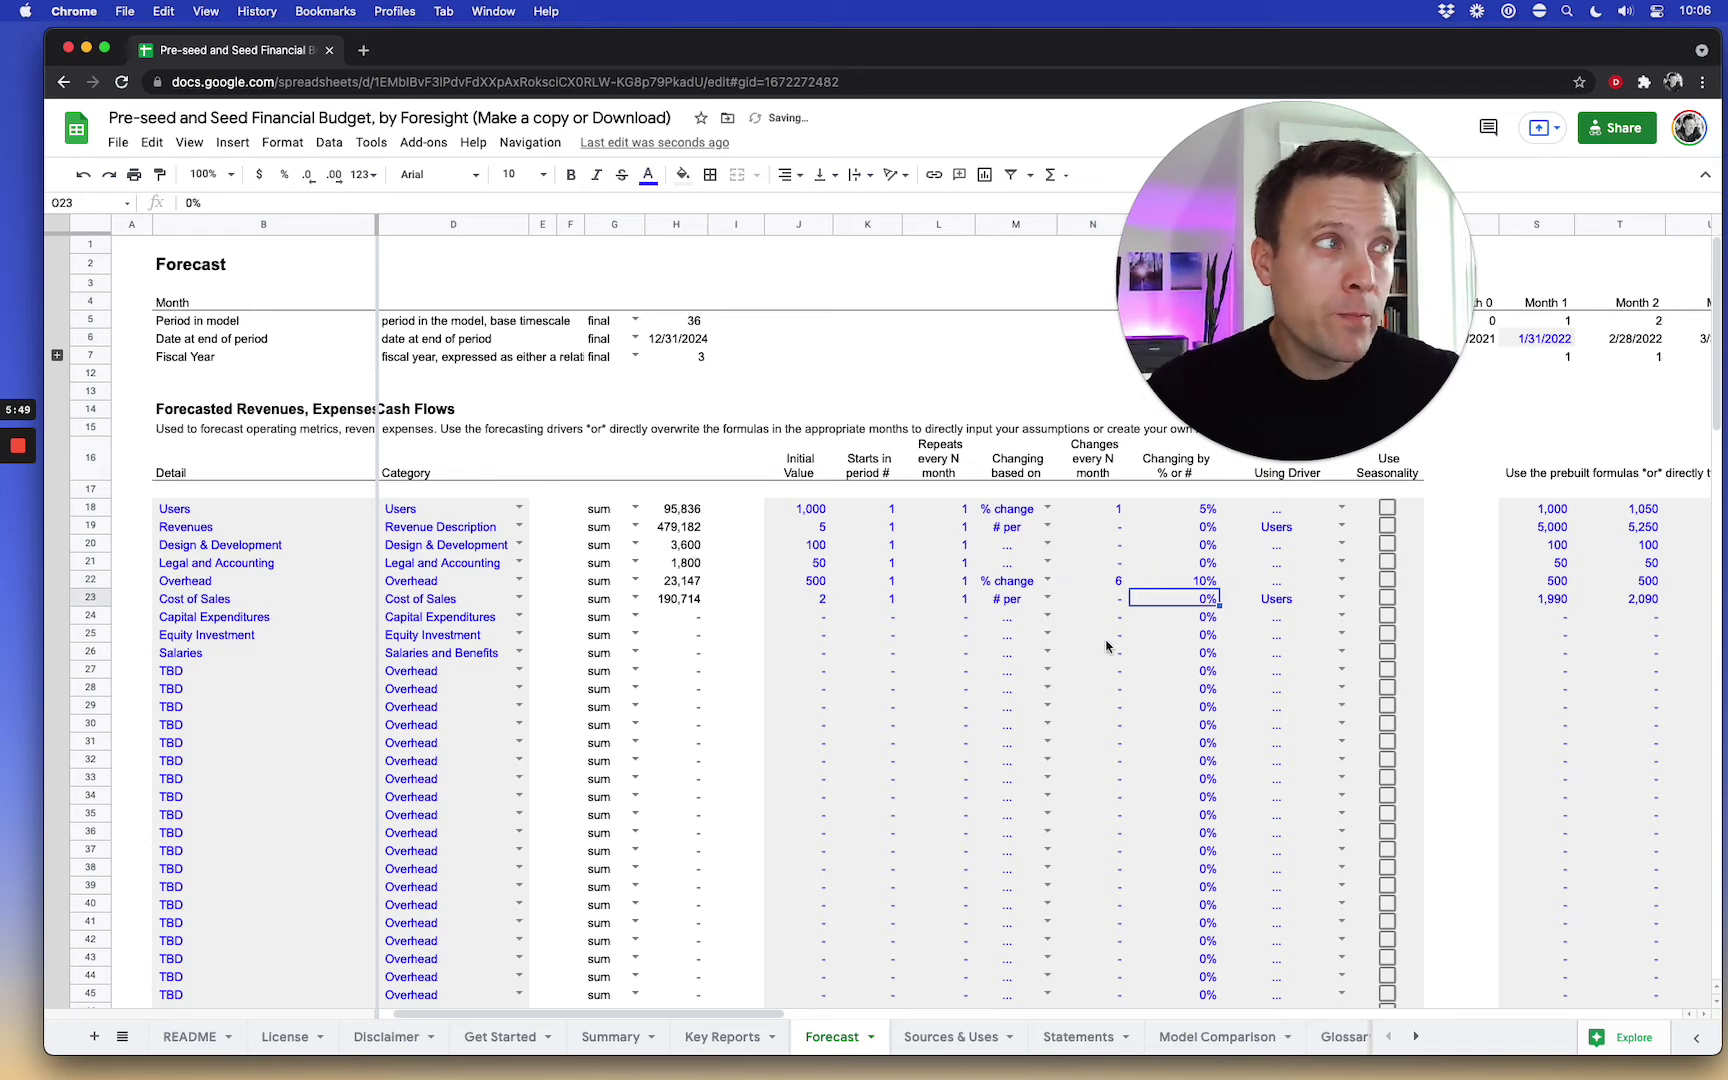
scroll(1558, 768, right, 5)
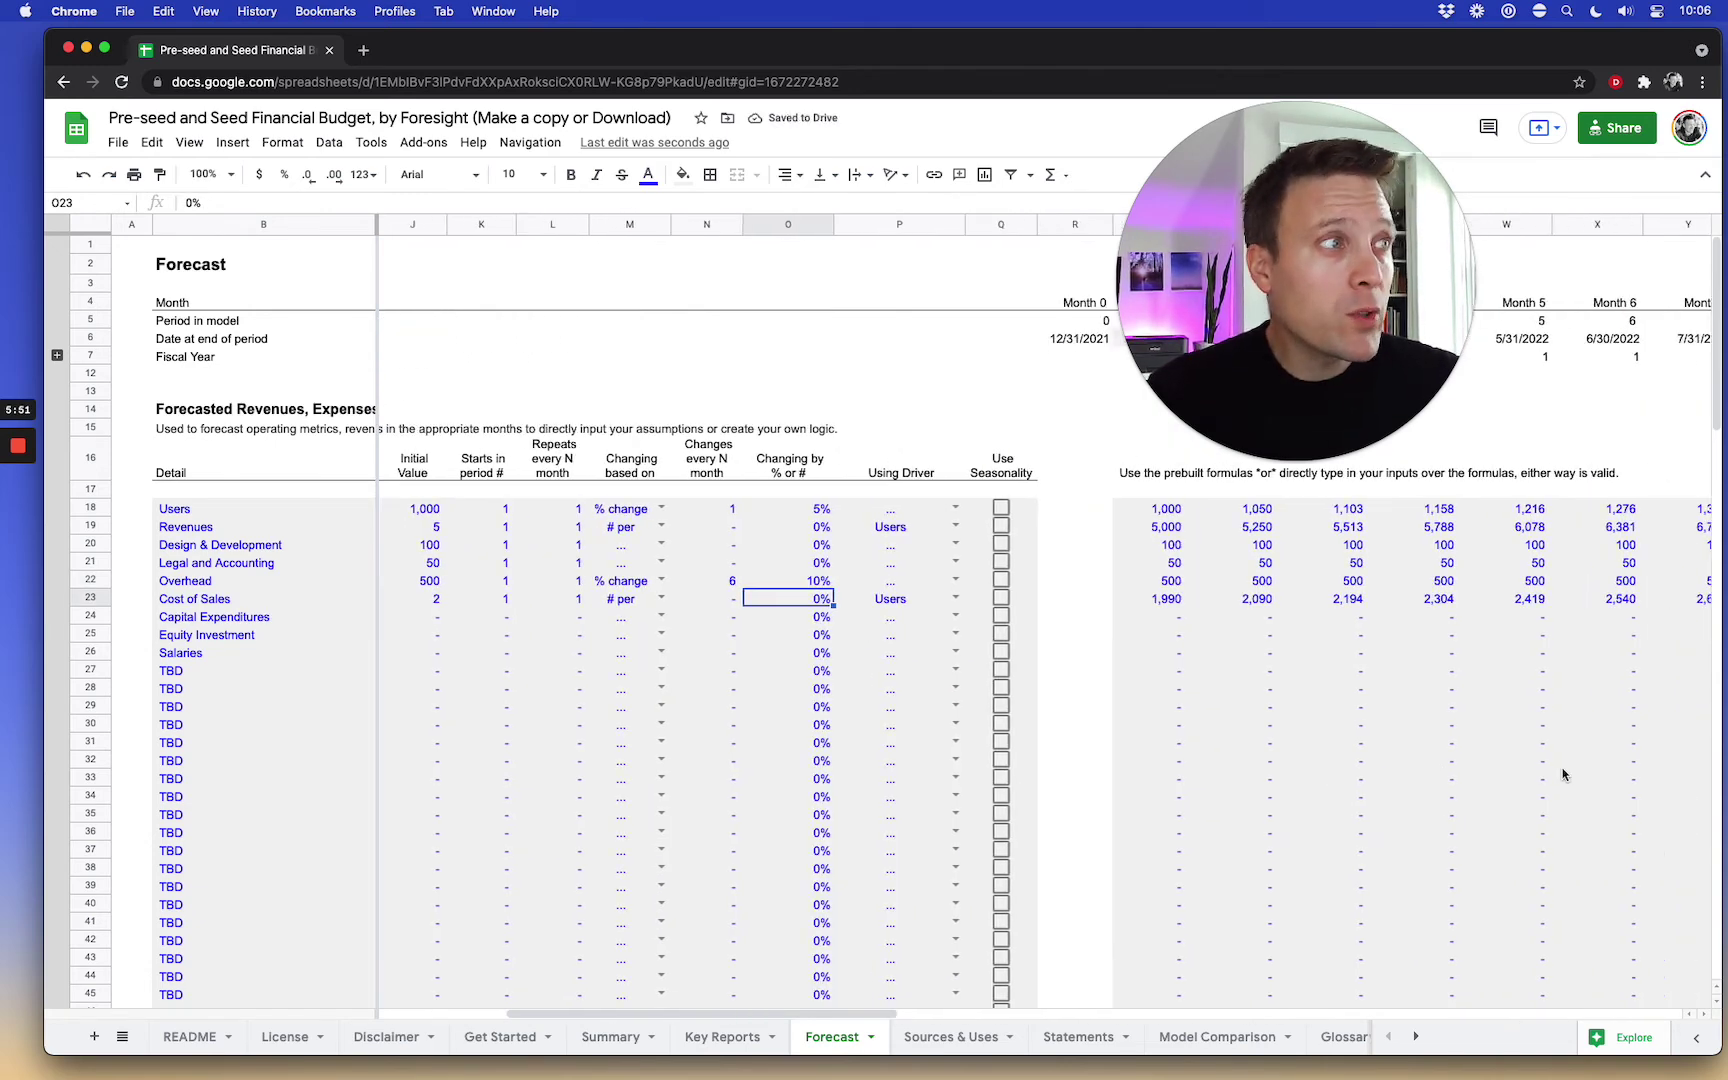
scroll(1563, 773, right, 1)
scroll(1563, 773, left, 8)
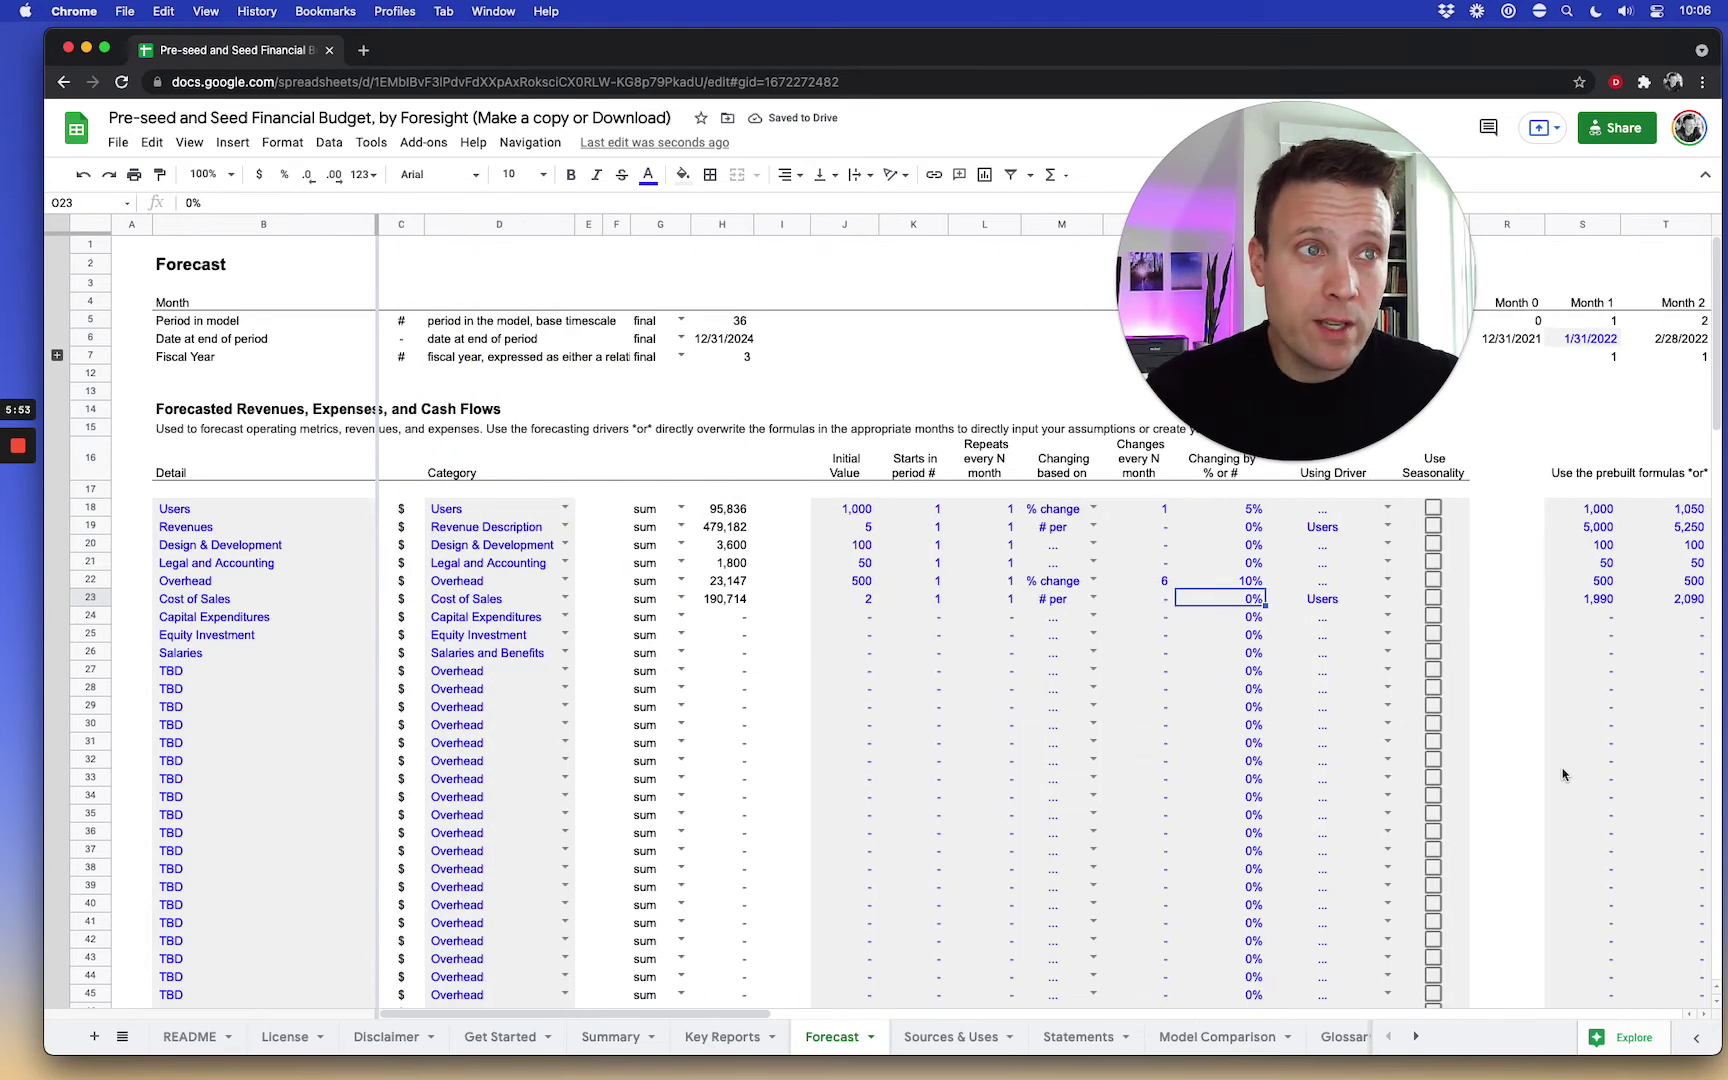
Enter a 500,000 Equity Investment initial value starting in period 1.
click(857, 617)
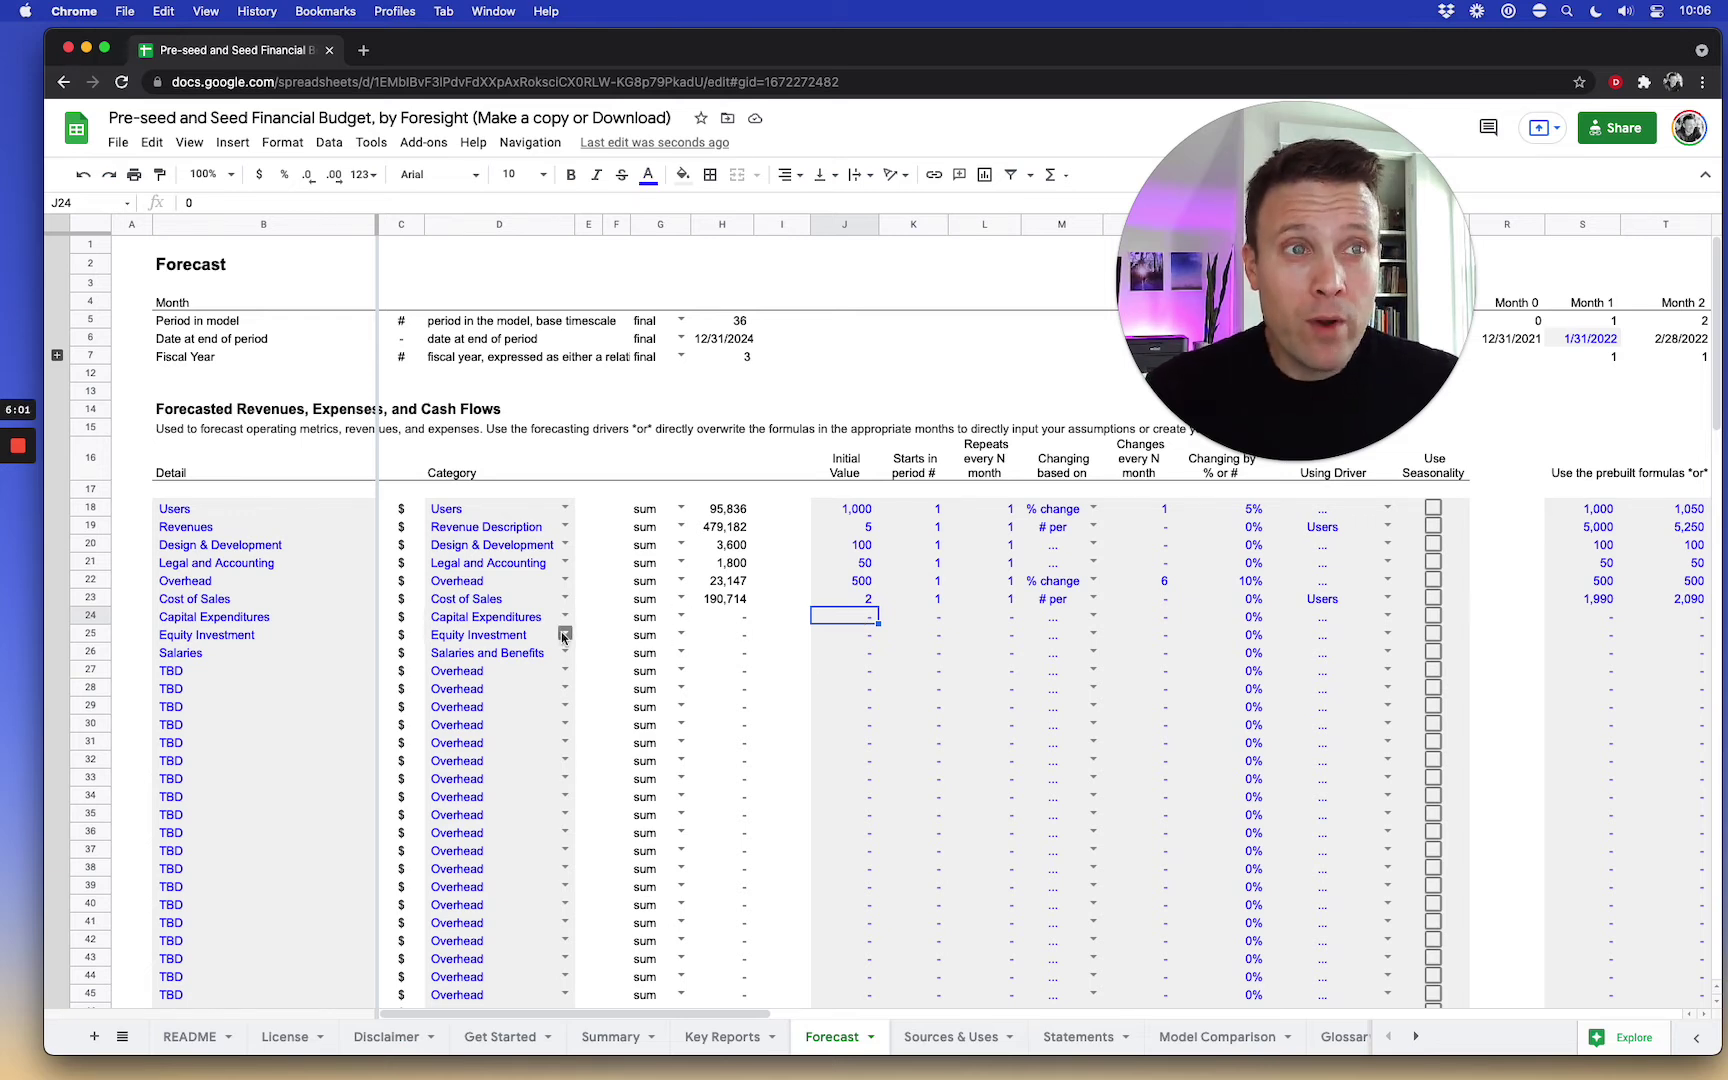
click(857, 636)
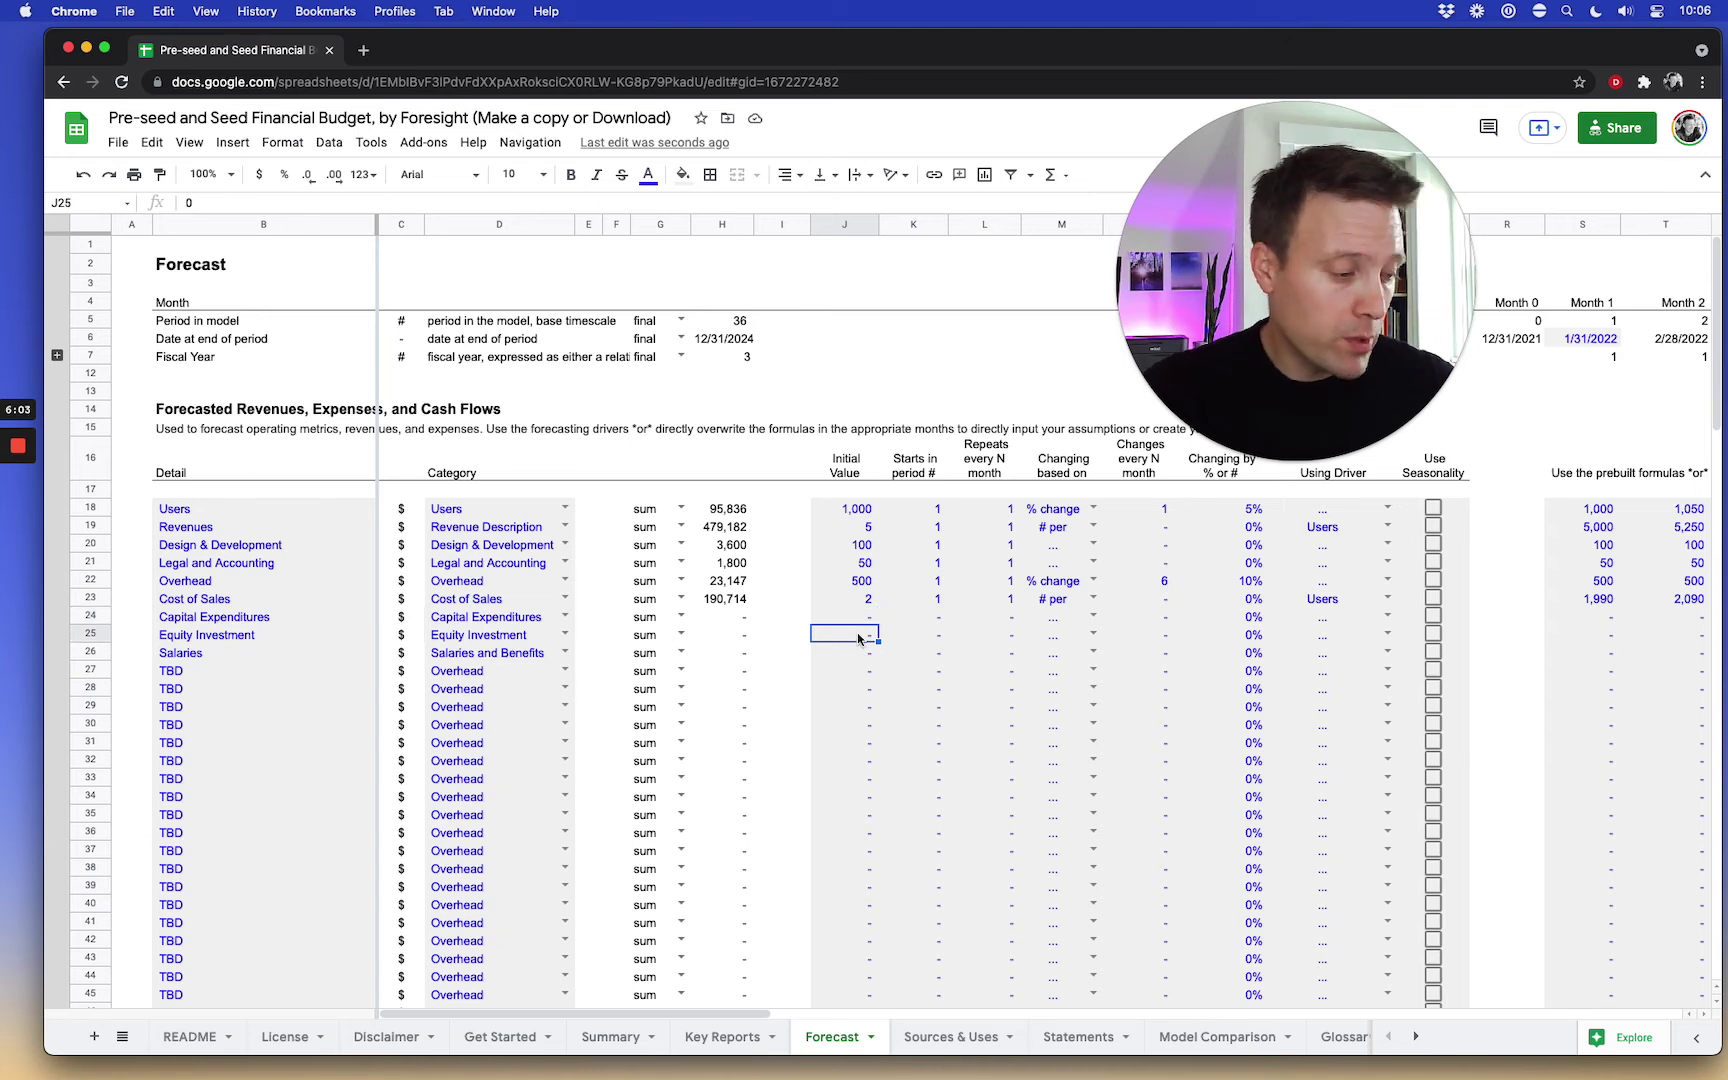
text(500,)
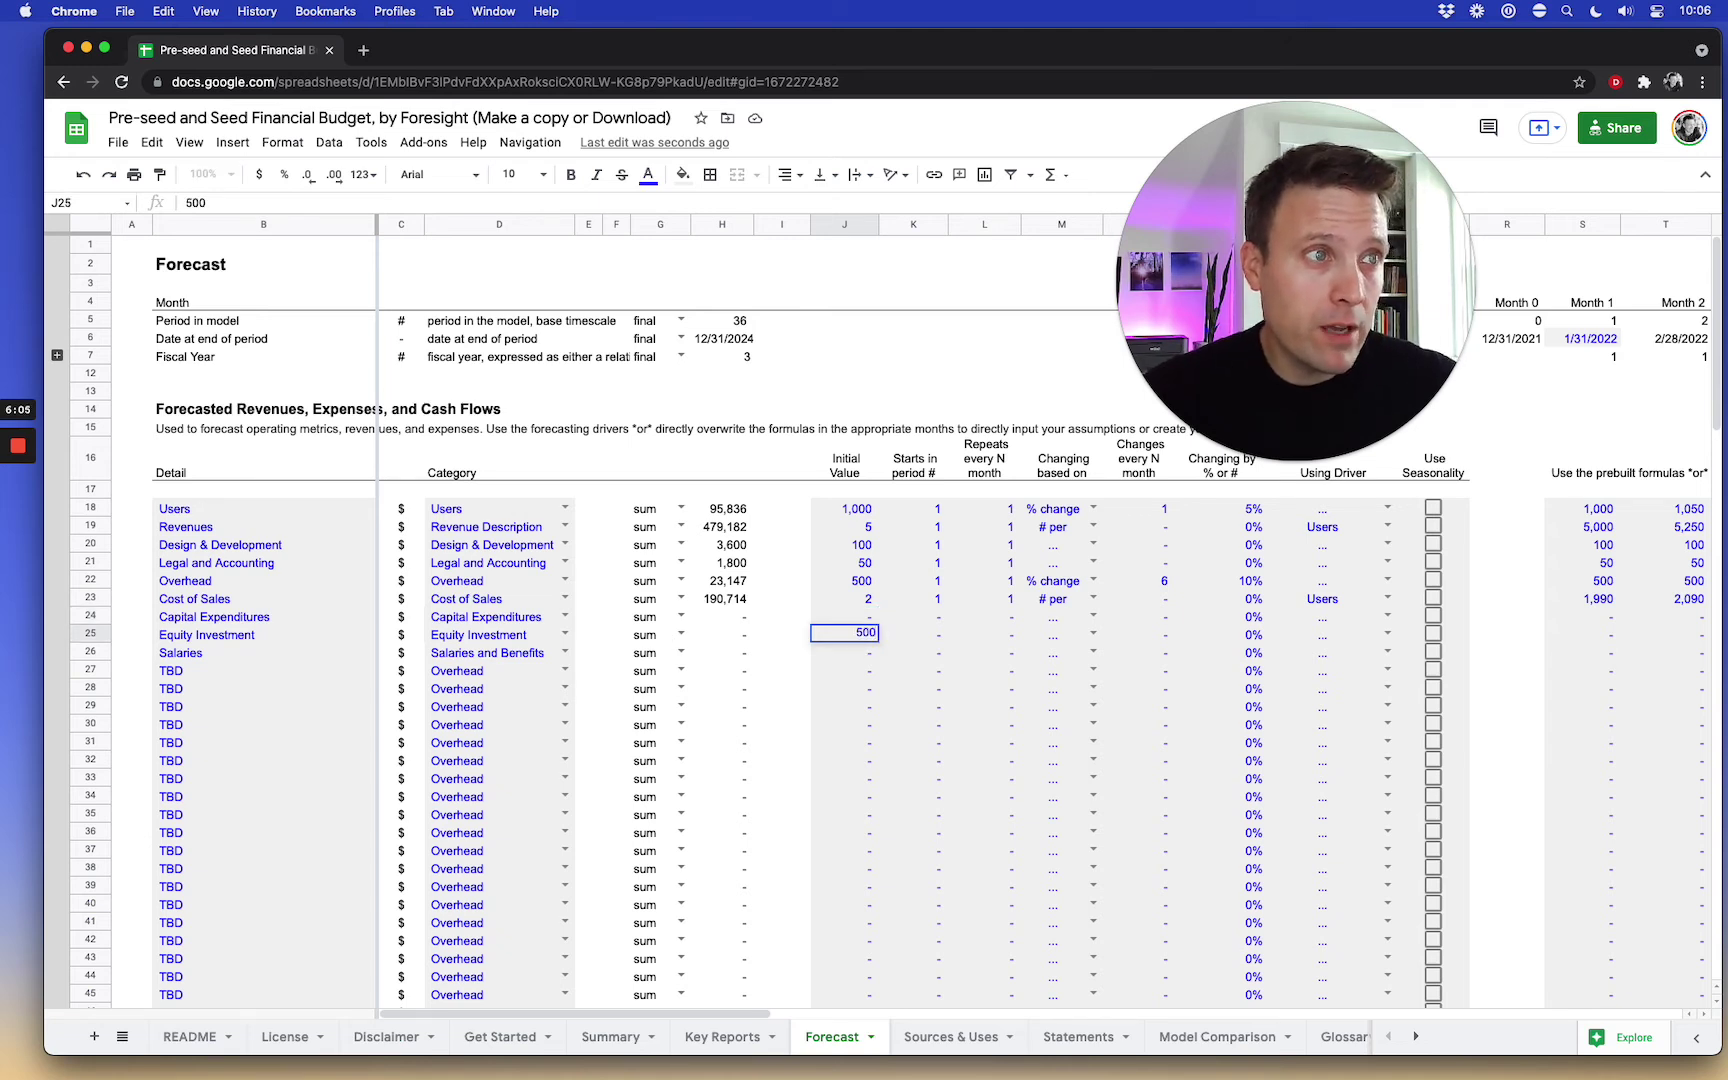
text(0000)
key(Return)
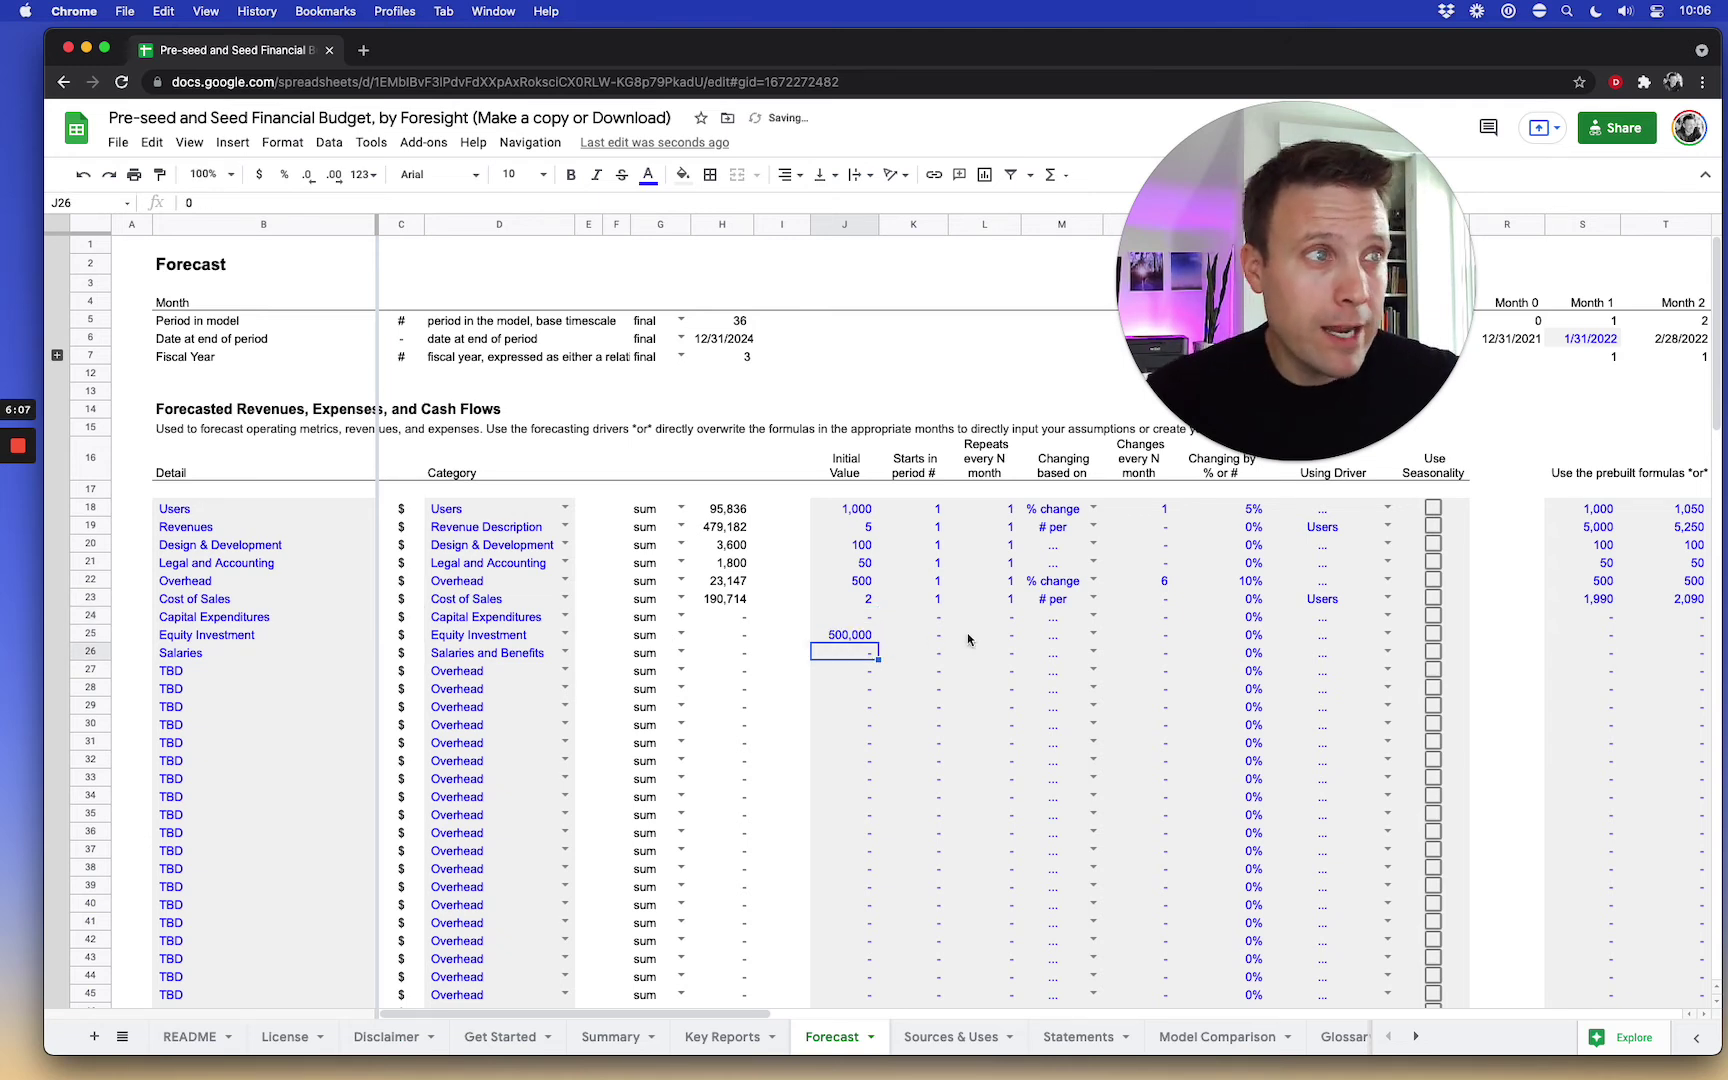
click(937, 636)
text(1)
key(Return)
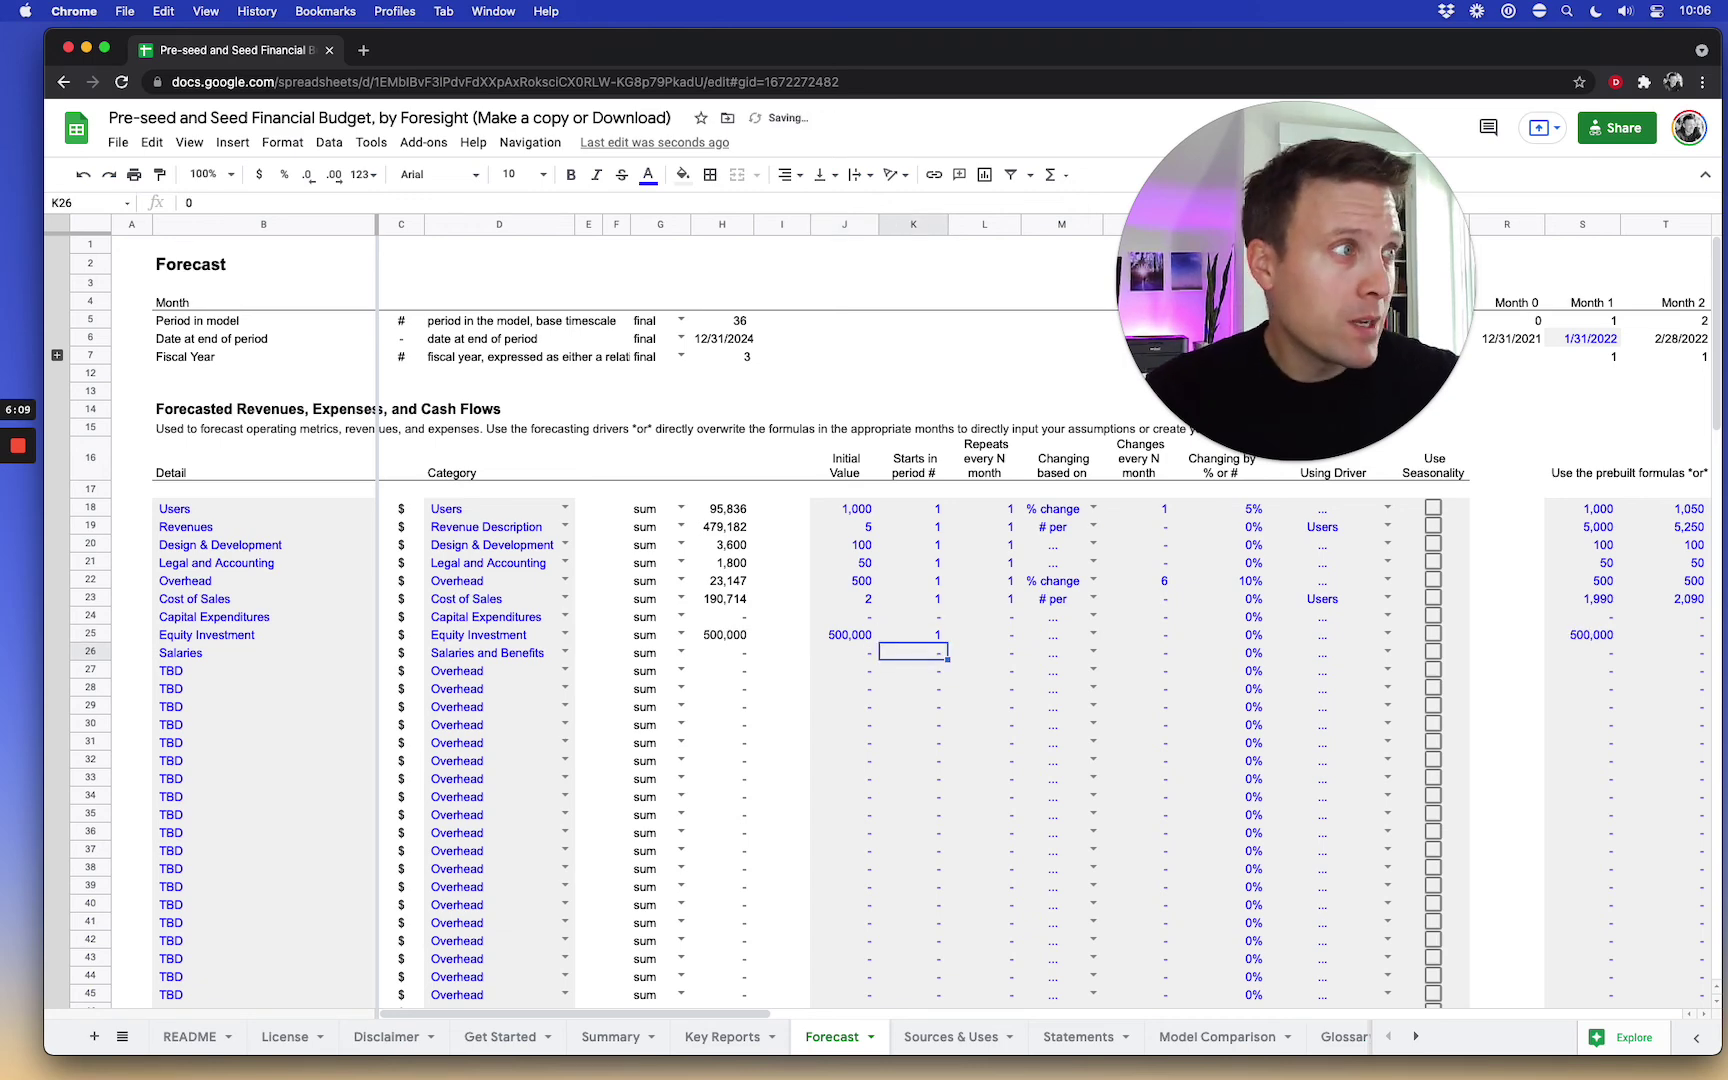
scroll(1095, 640, right, 1)
scroll(1099, 644, right, 1)
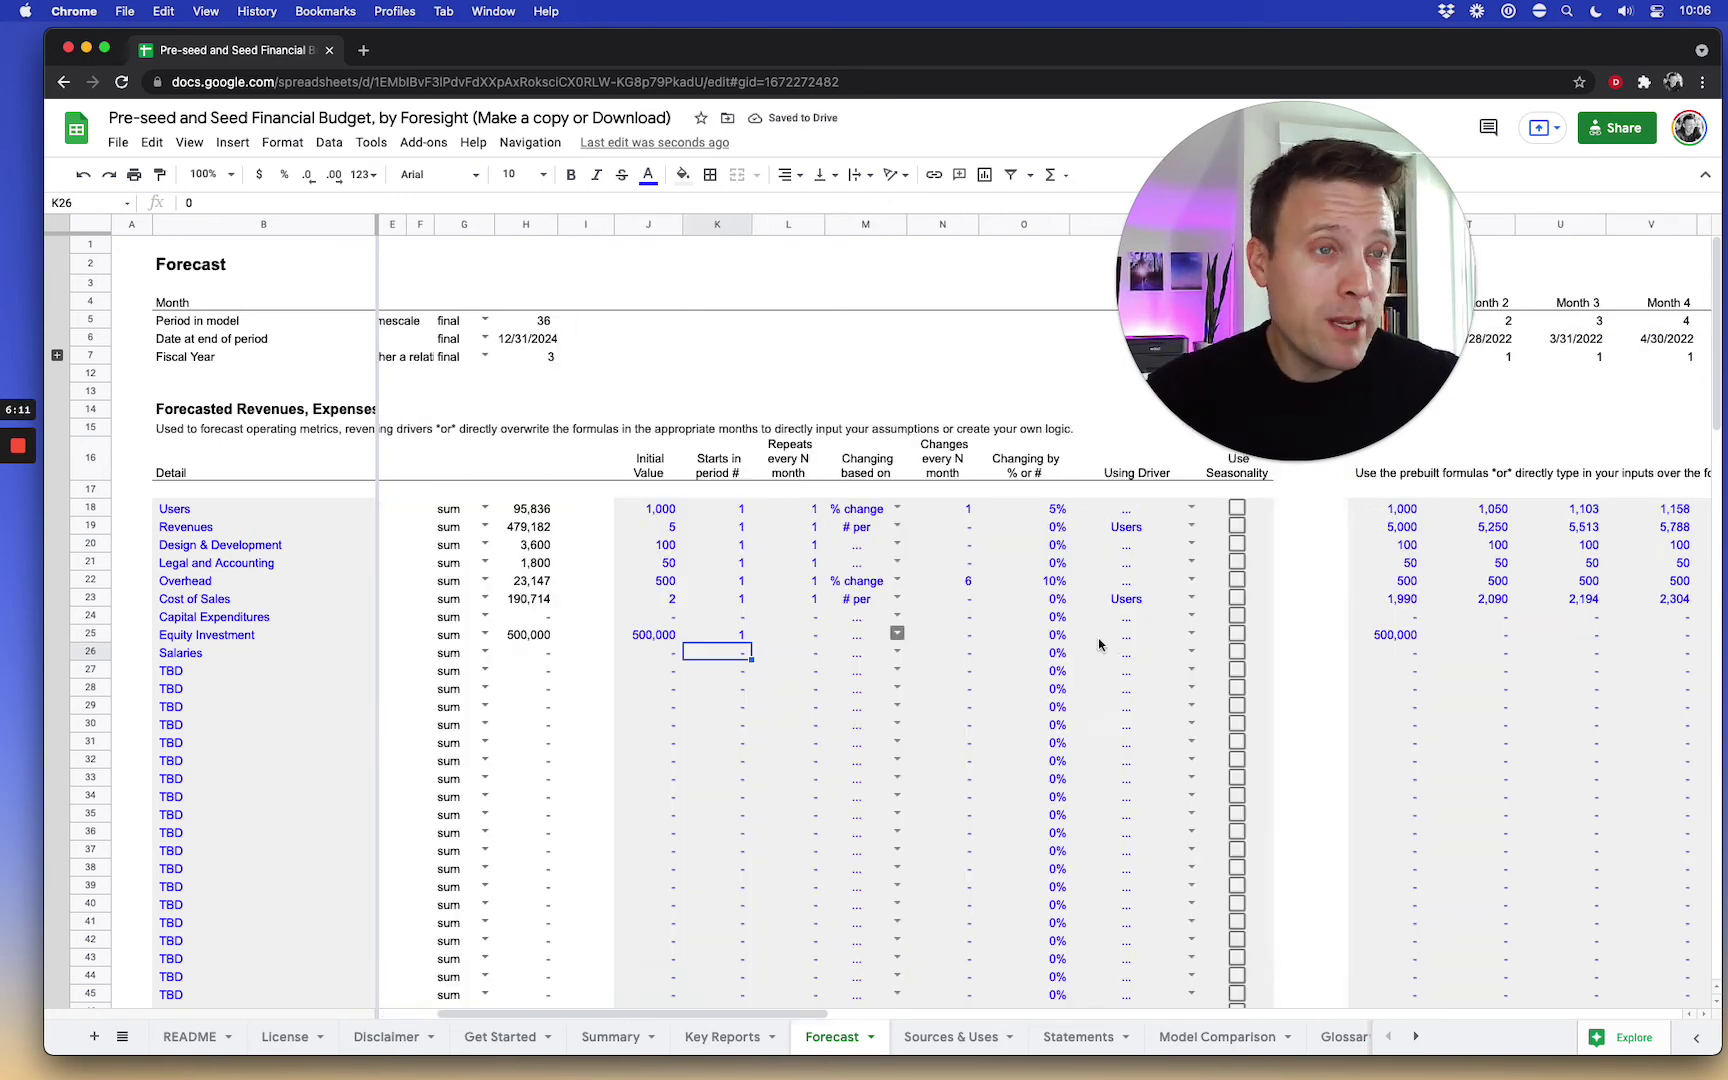
Check the Key Reports charts, then try Overhead initial values of 2,000 and 10,000.
click(705, 1038)
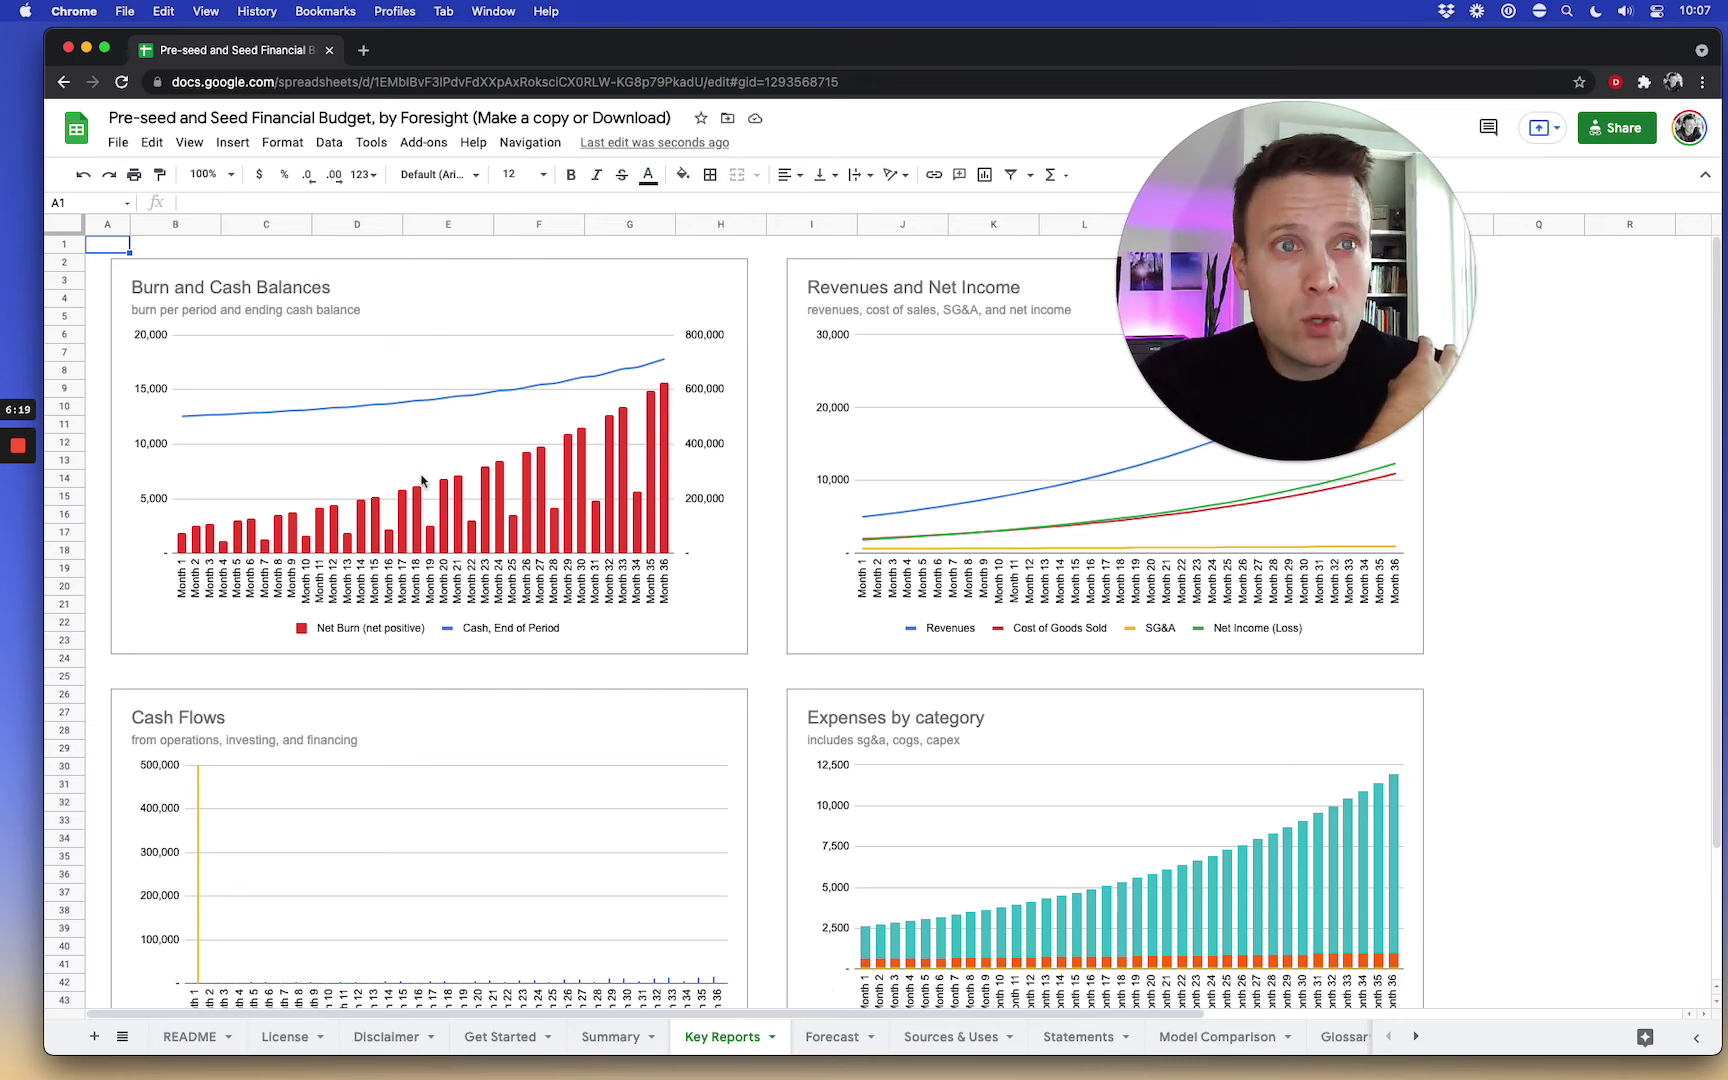
click(838, 1040)
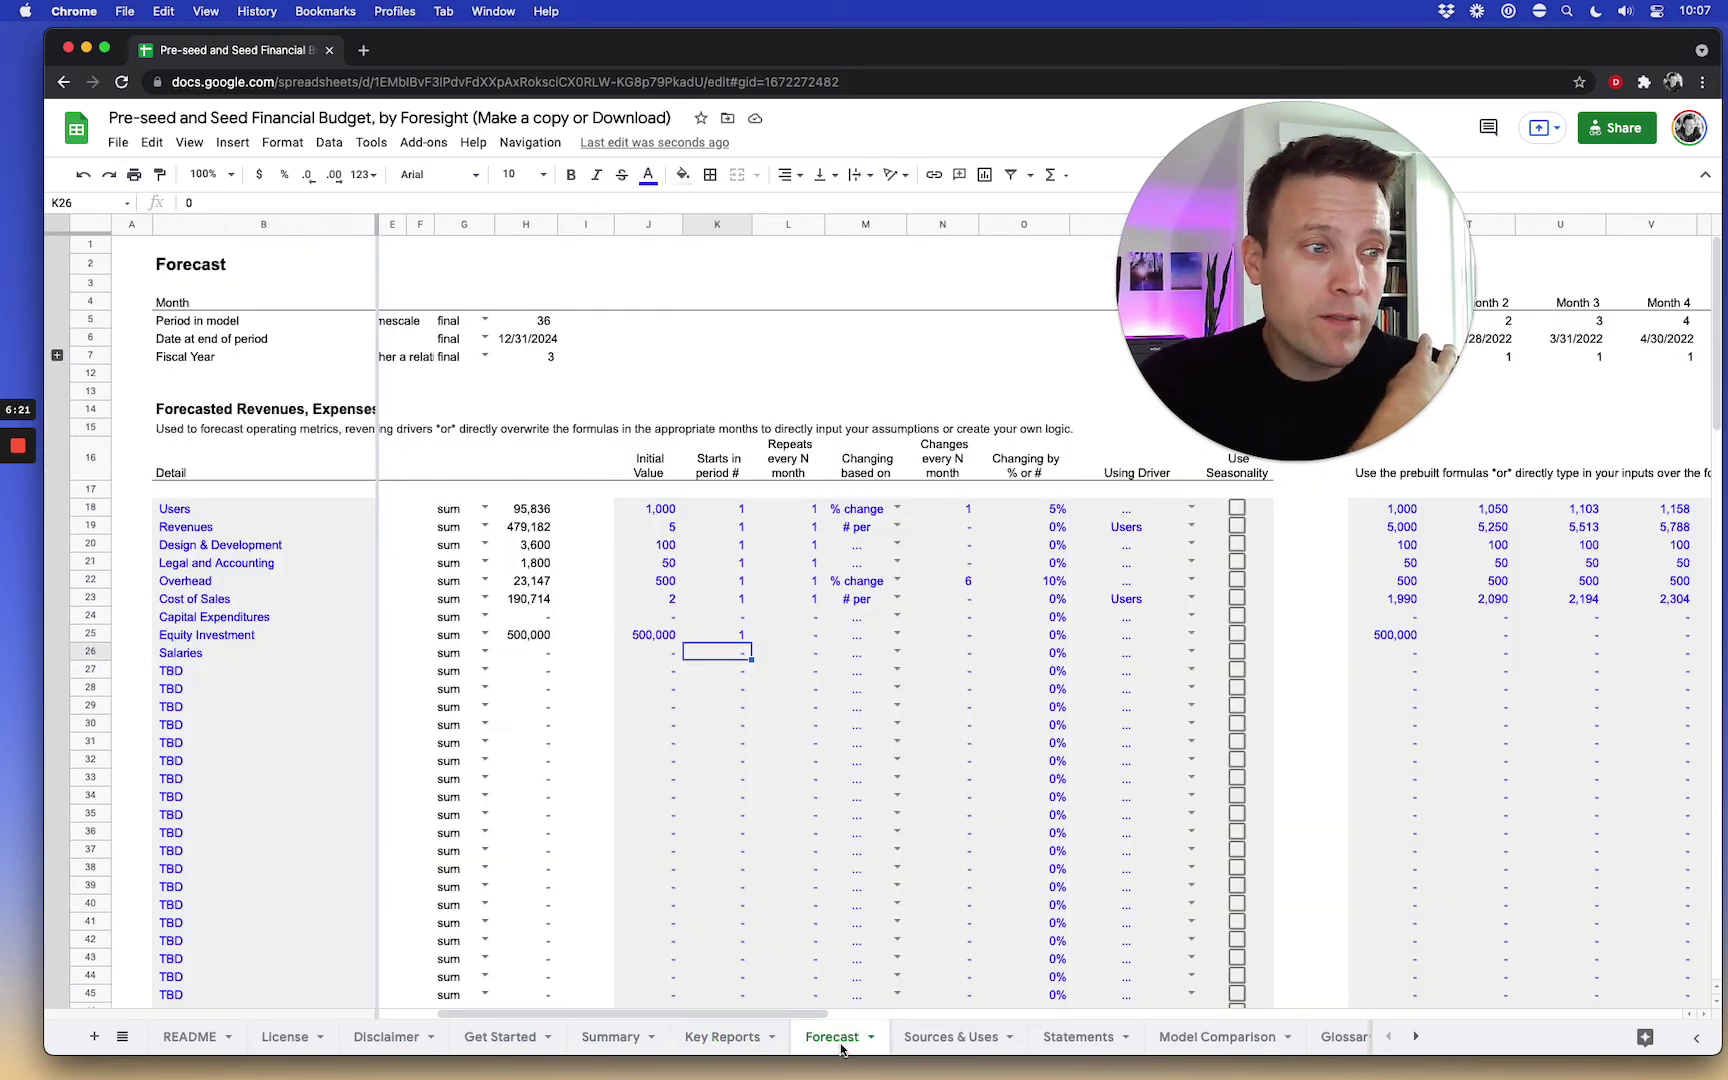
click(666, 582)
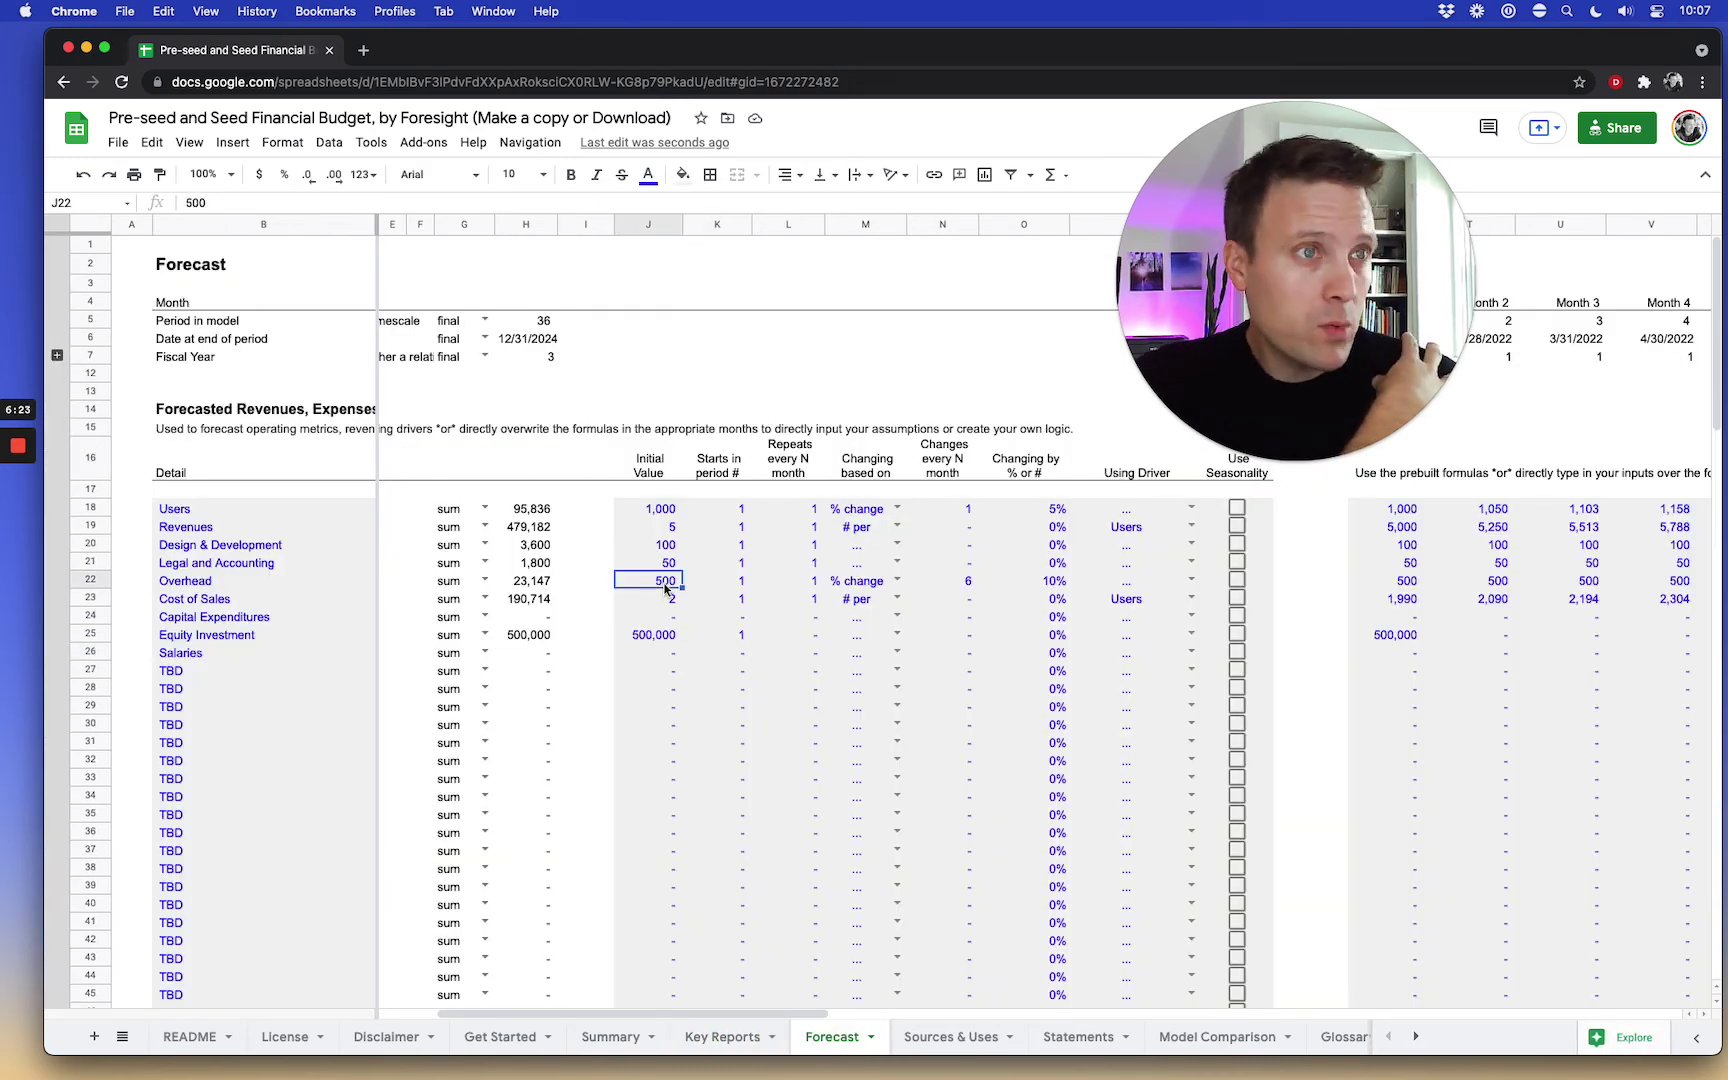
text(1)
key(BackSpace)
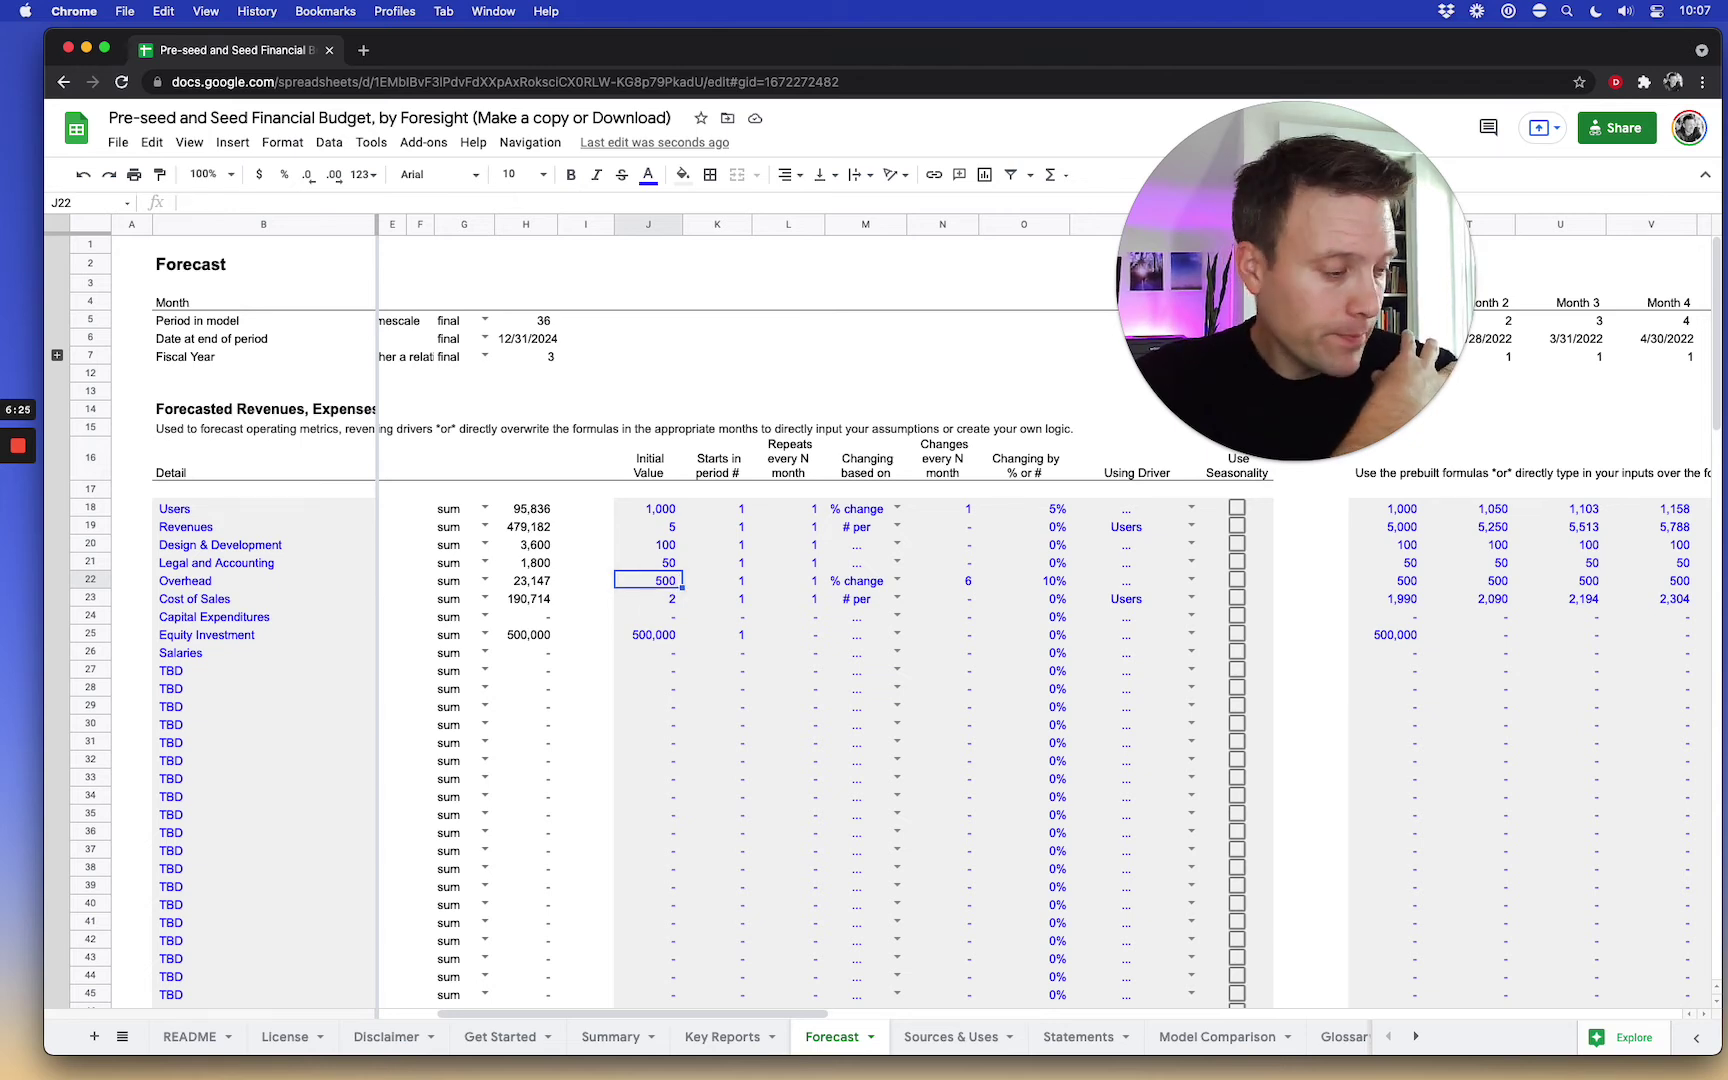
text(2000)
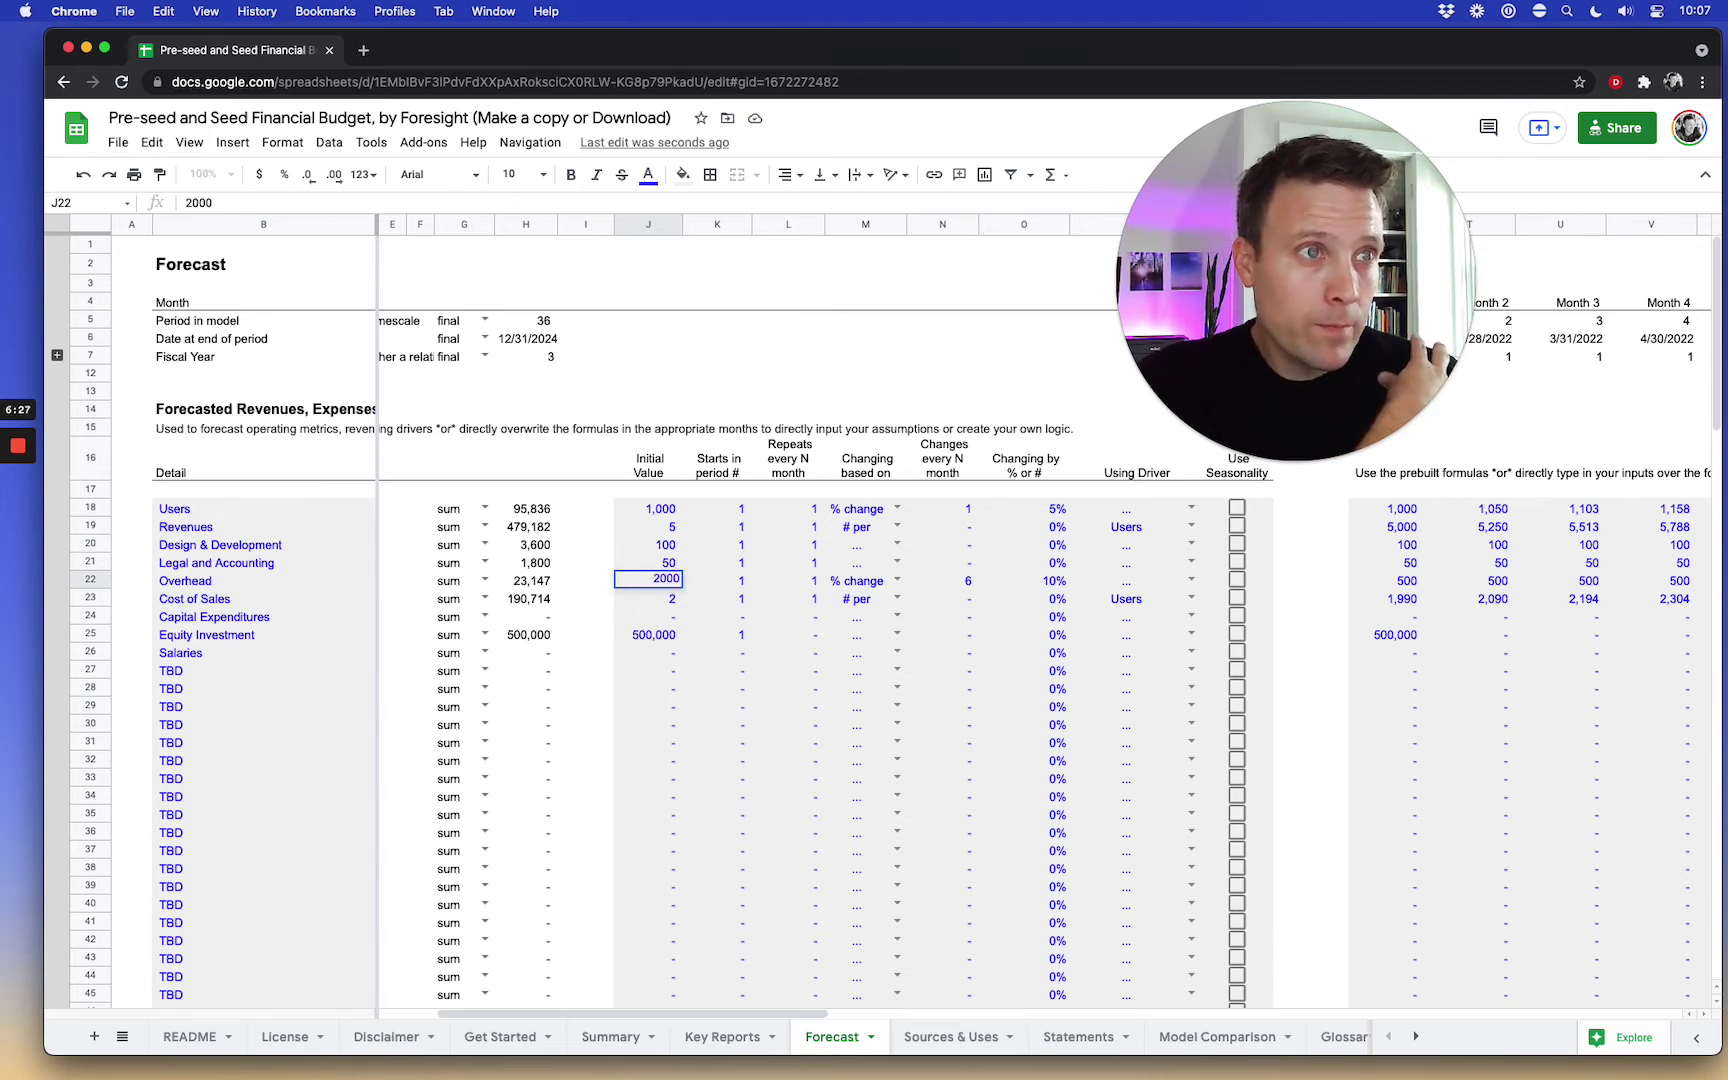
key(Return)
key(Up)
text(10000)
key(Return)
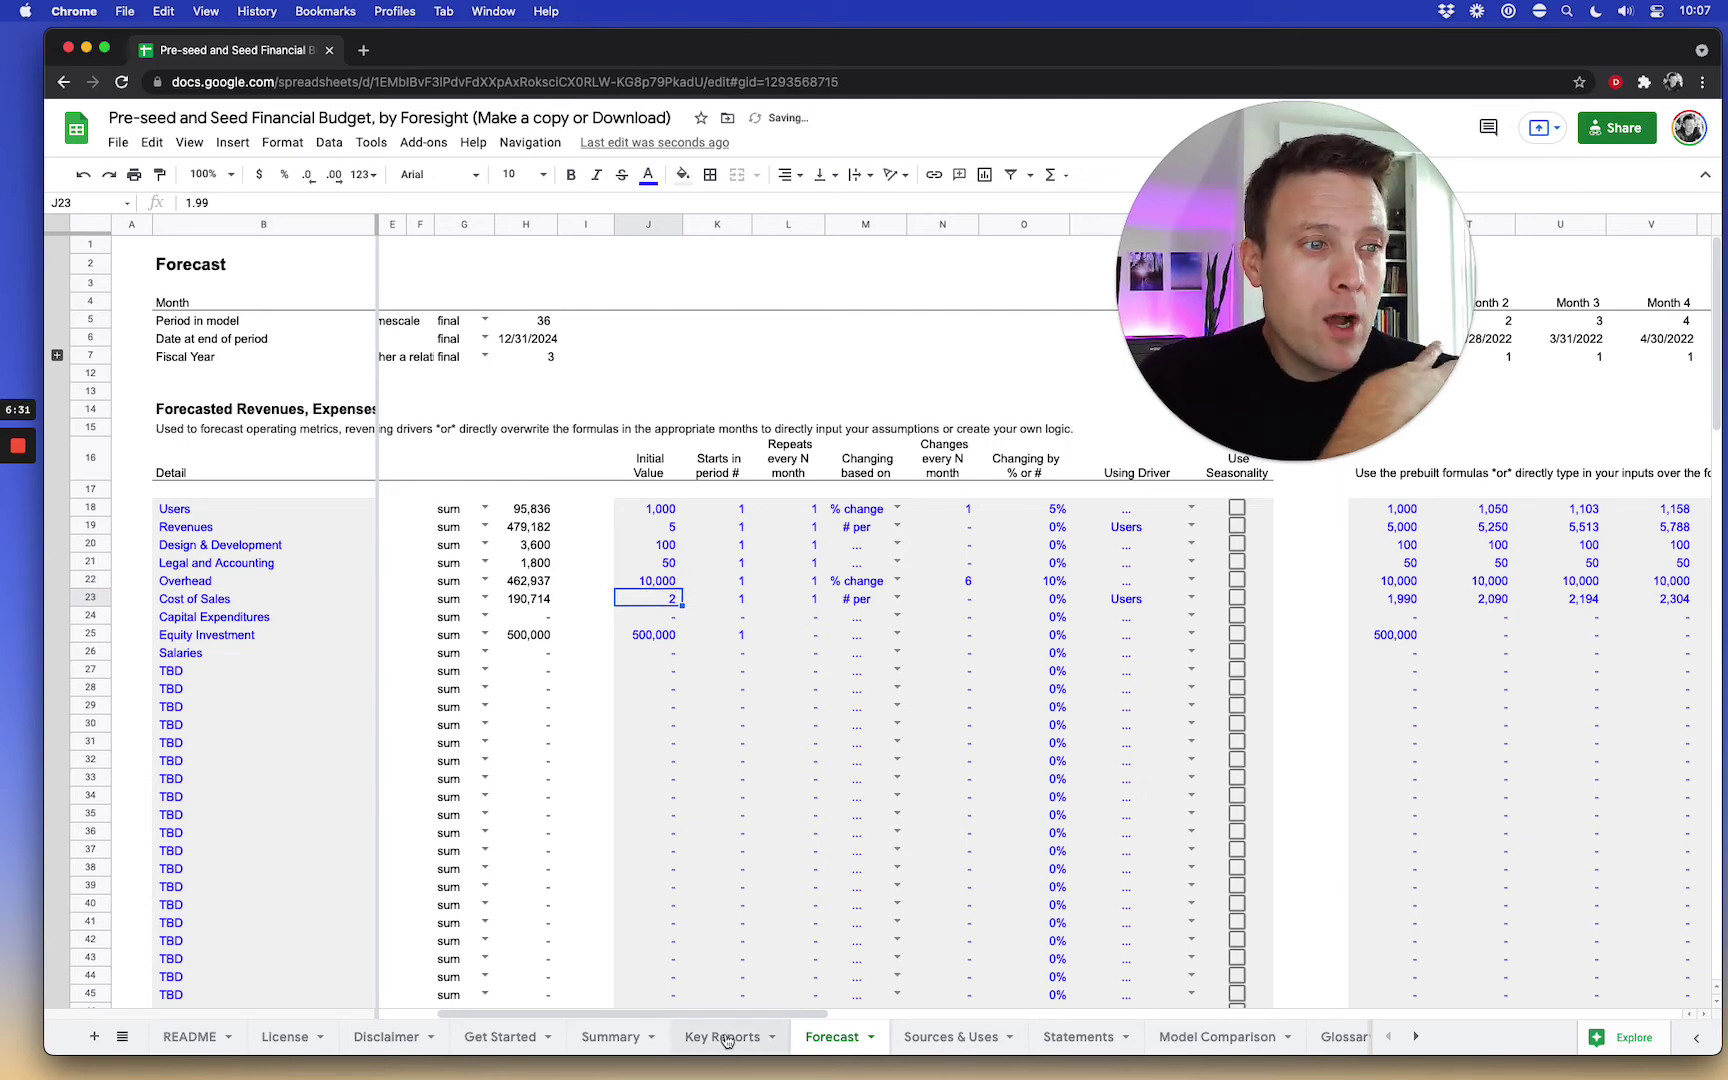
Review the charts at 10,000, settle Overhead at 2,500 and recheck Key Reports.
click(716, 1037)
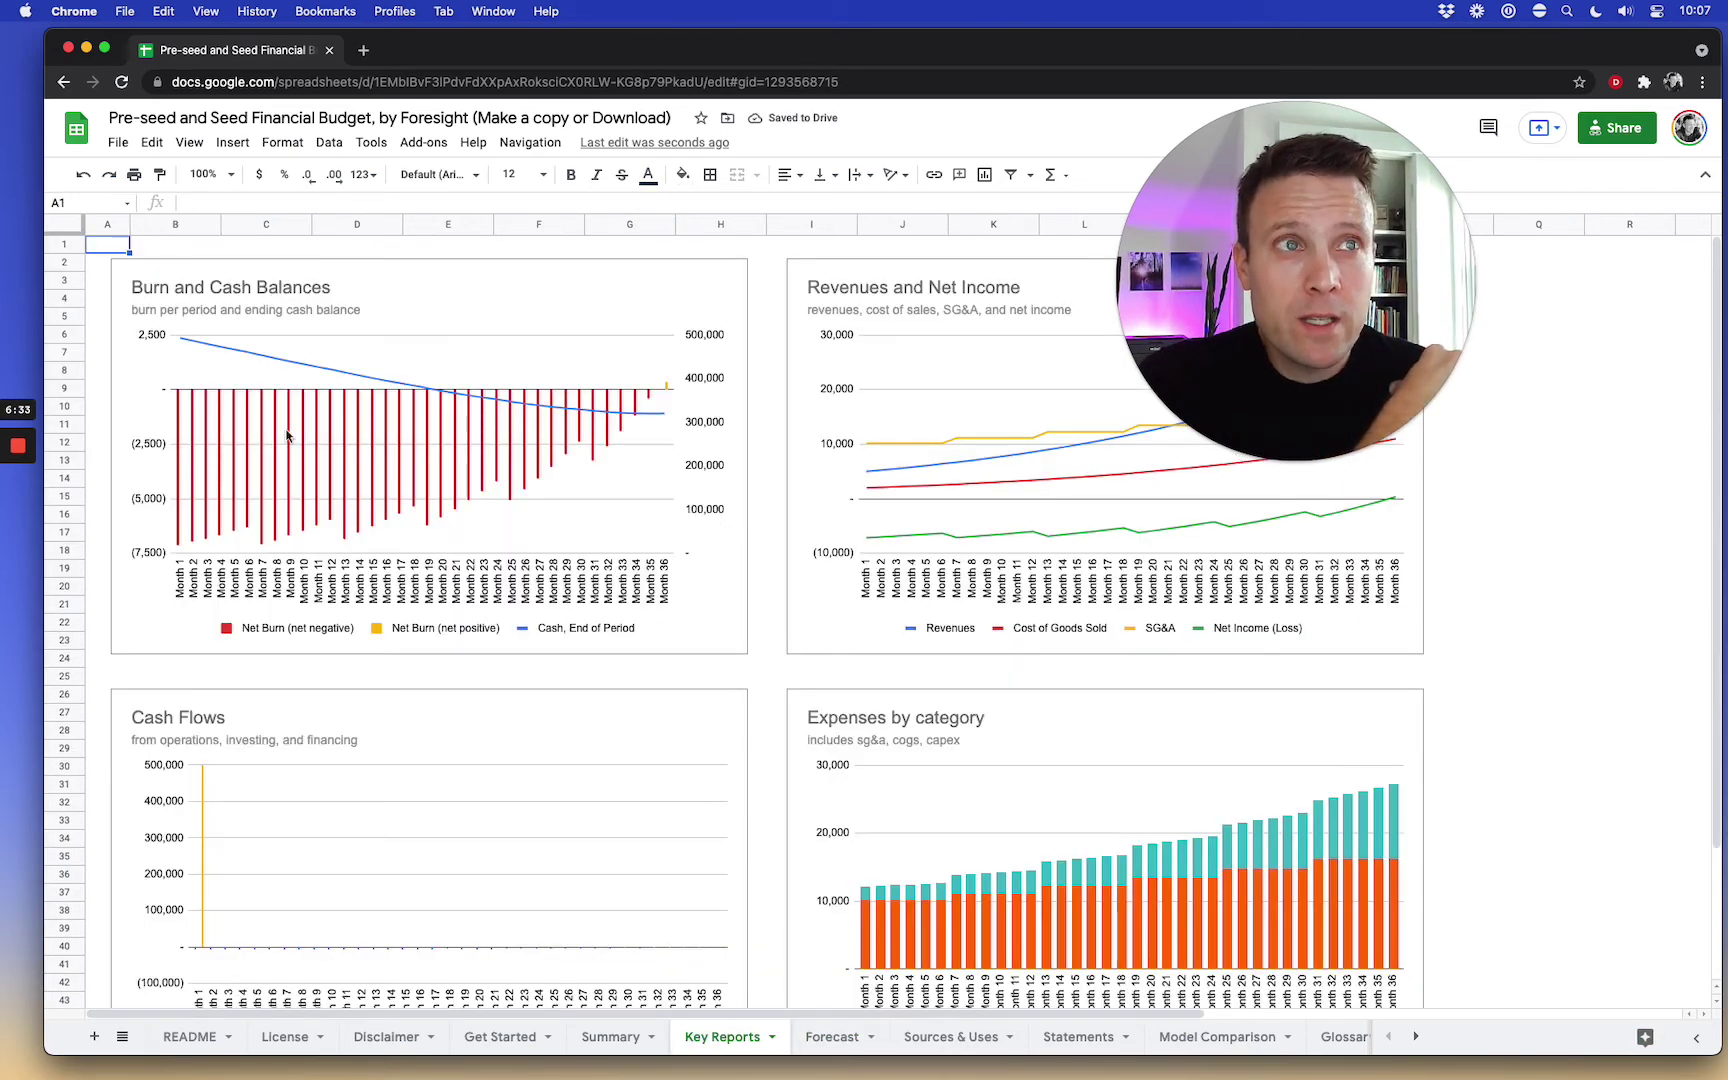
click(831, 1037)
click(655, 581)
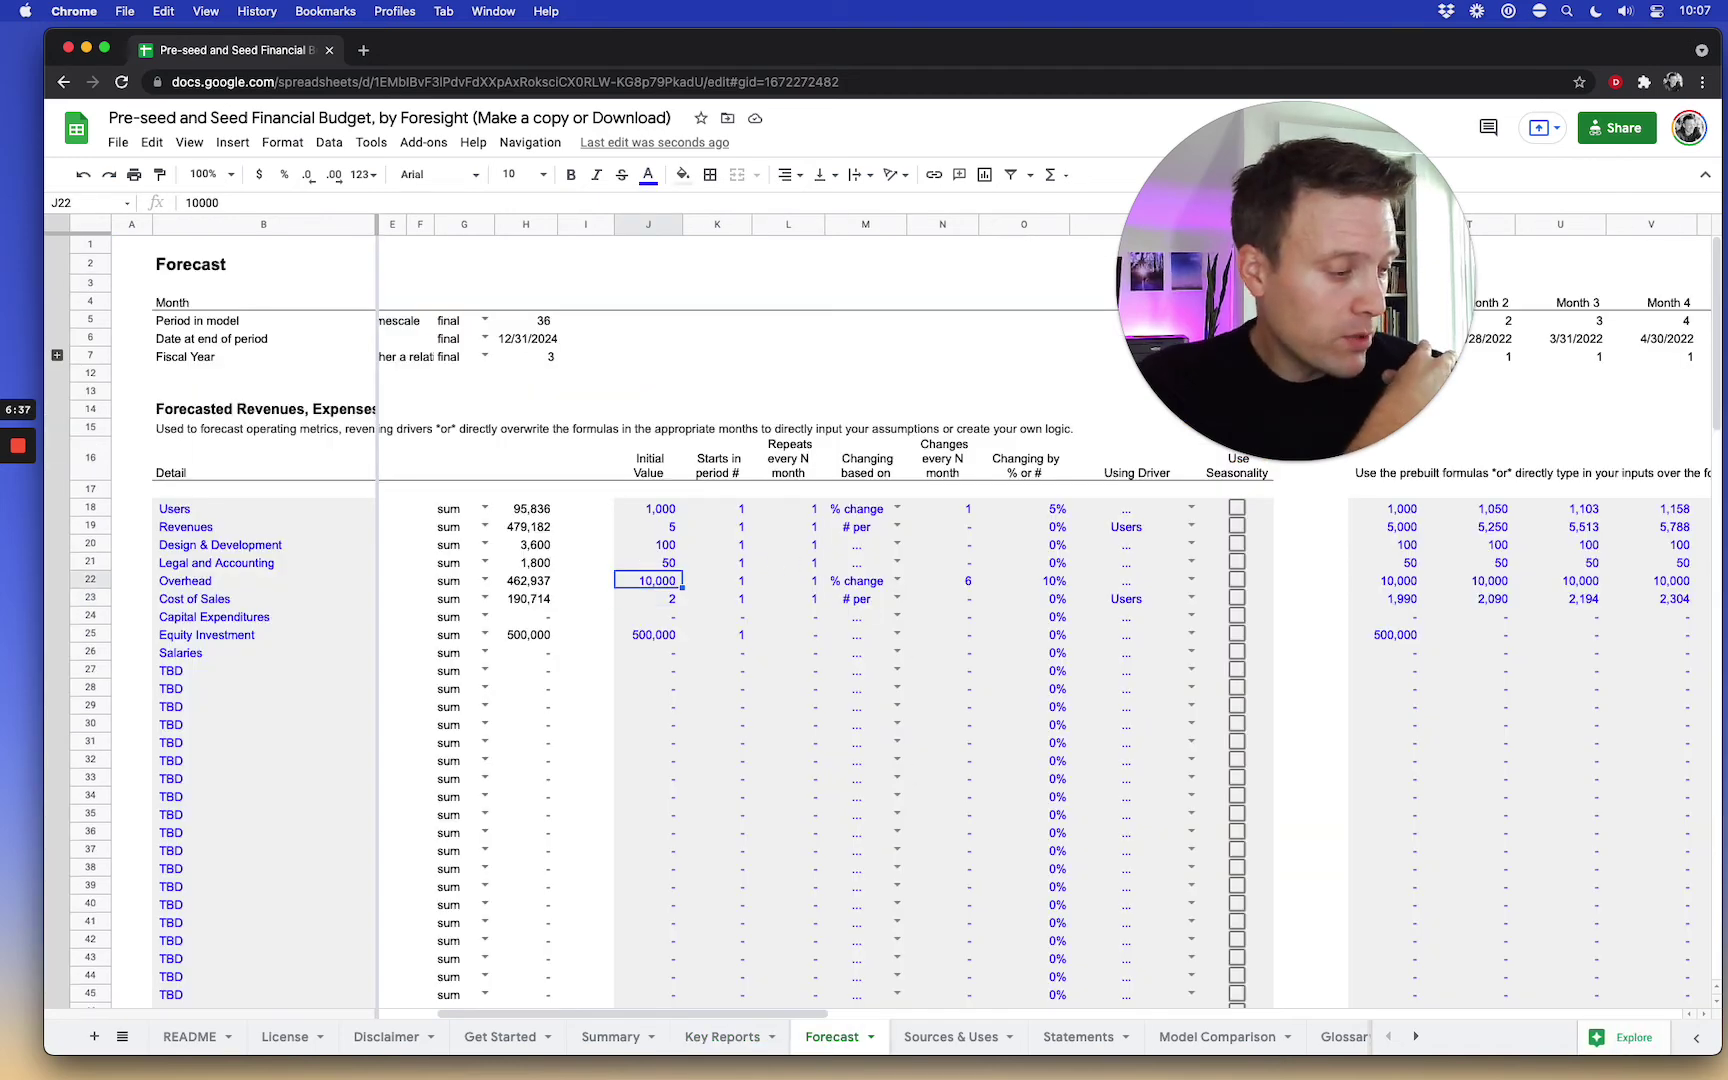
text(2500)
key(Return)
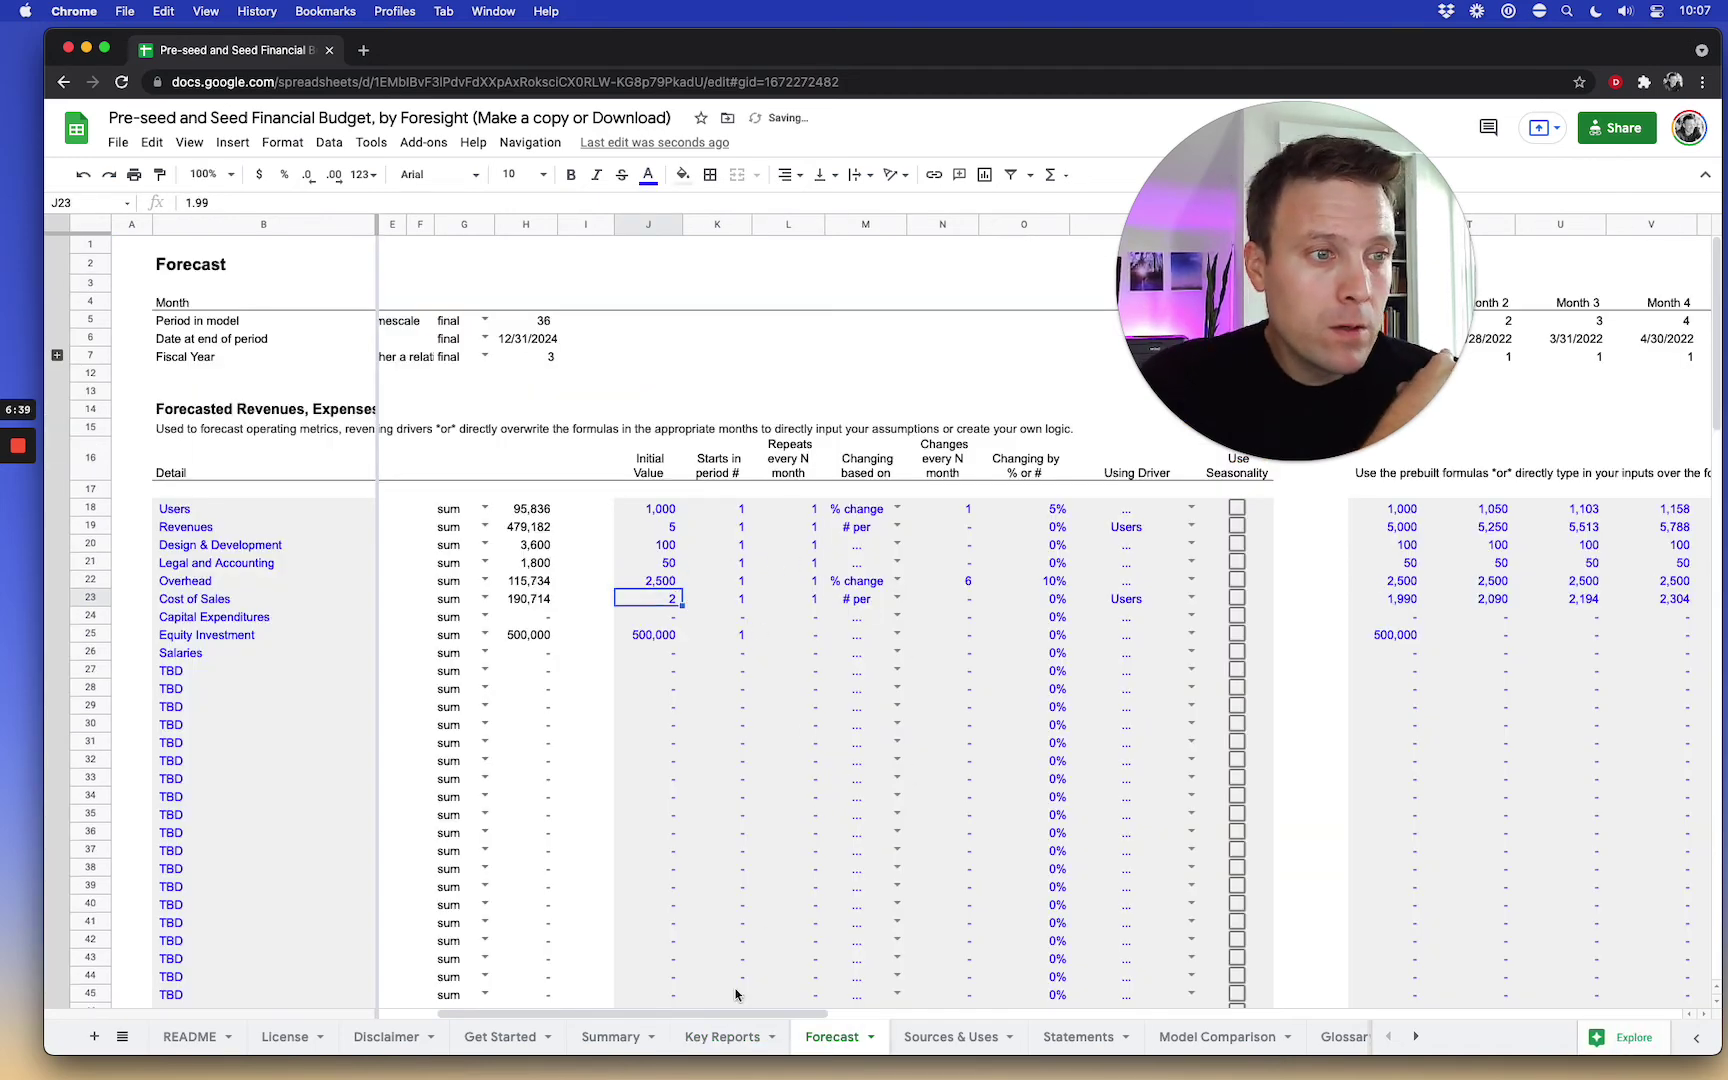
click(722, 1036)
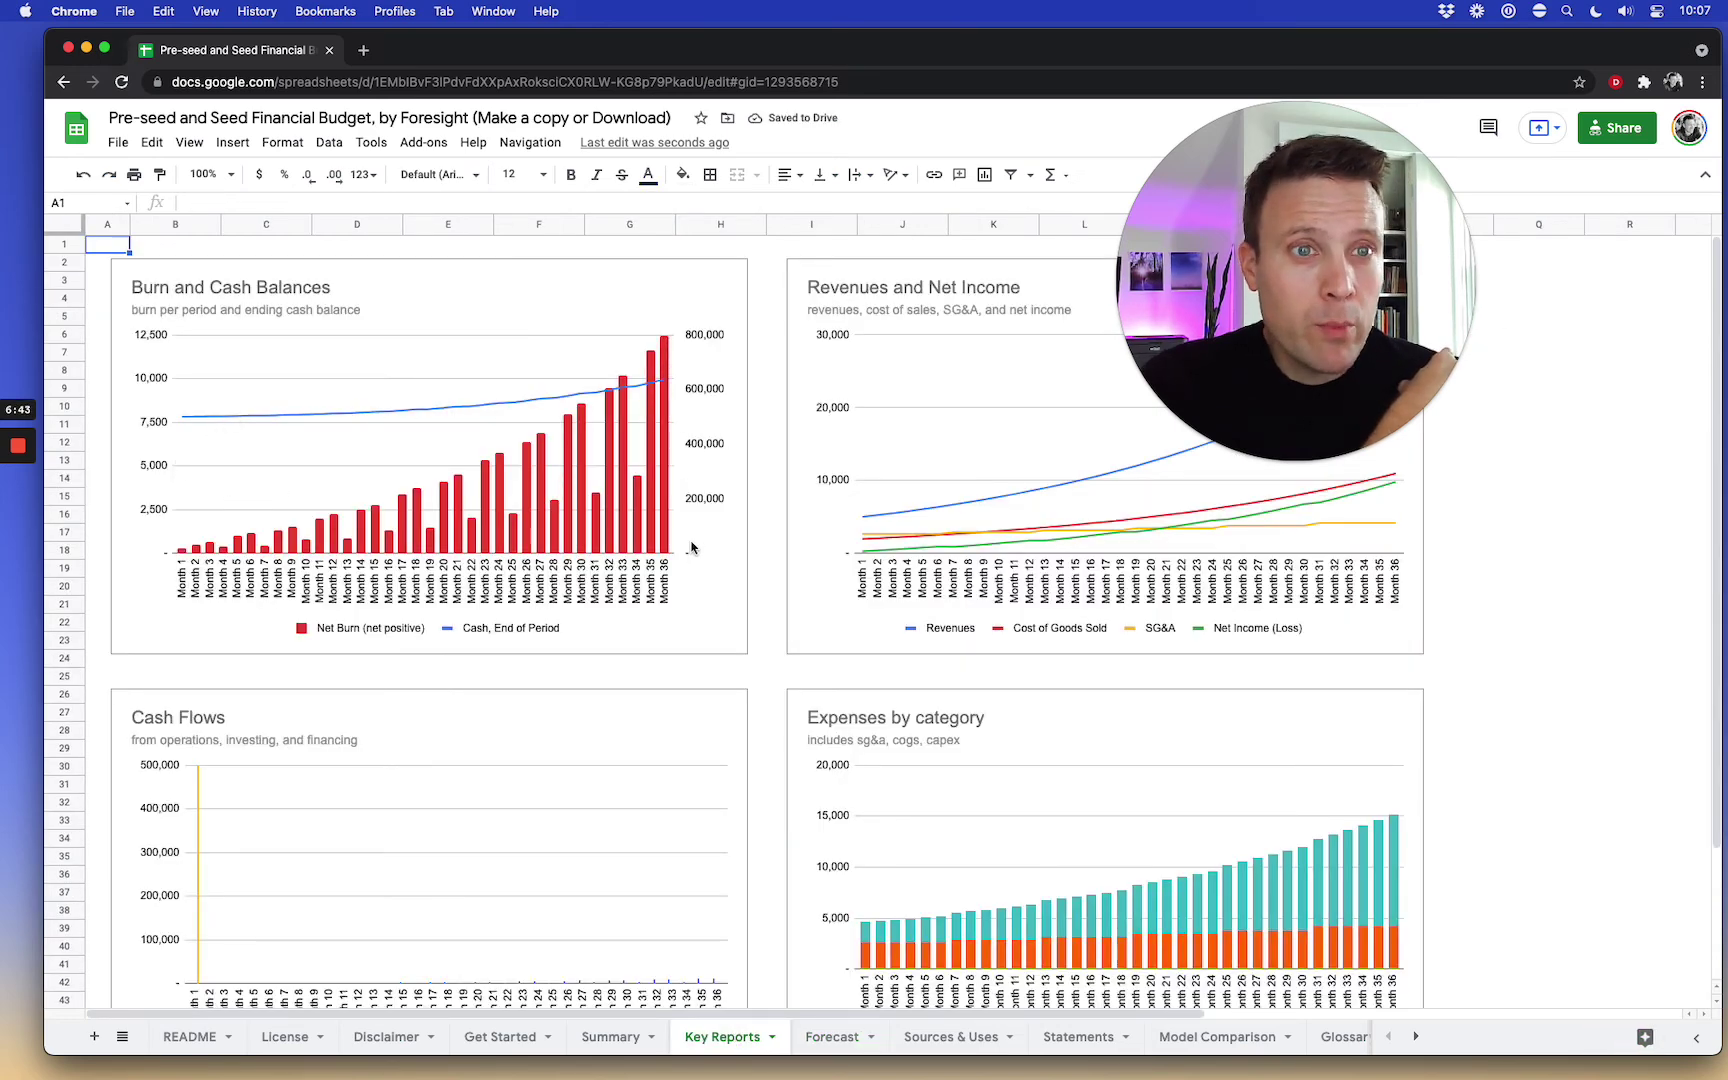
On the Annual Summary sheet, select the three-year Revenues, COGS and SG&A rows to check their totals.
scroll(610, 810, down, 3)
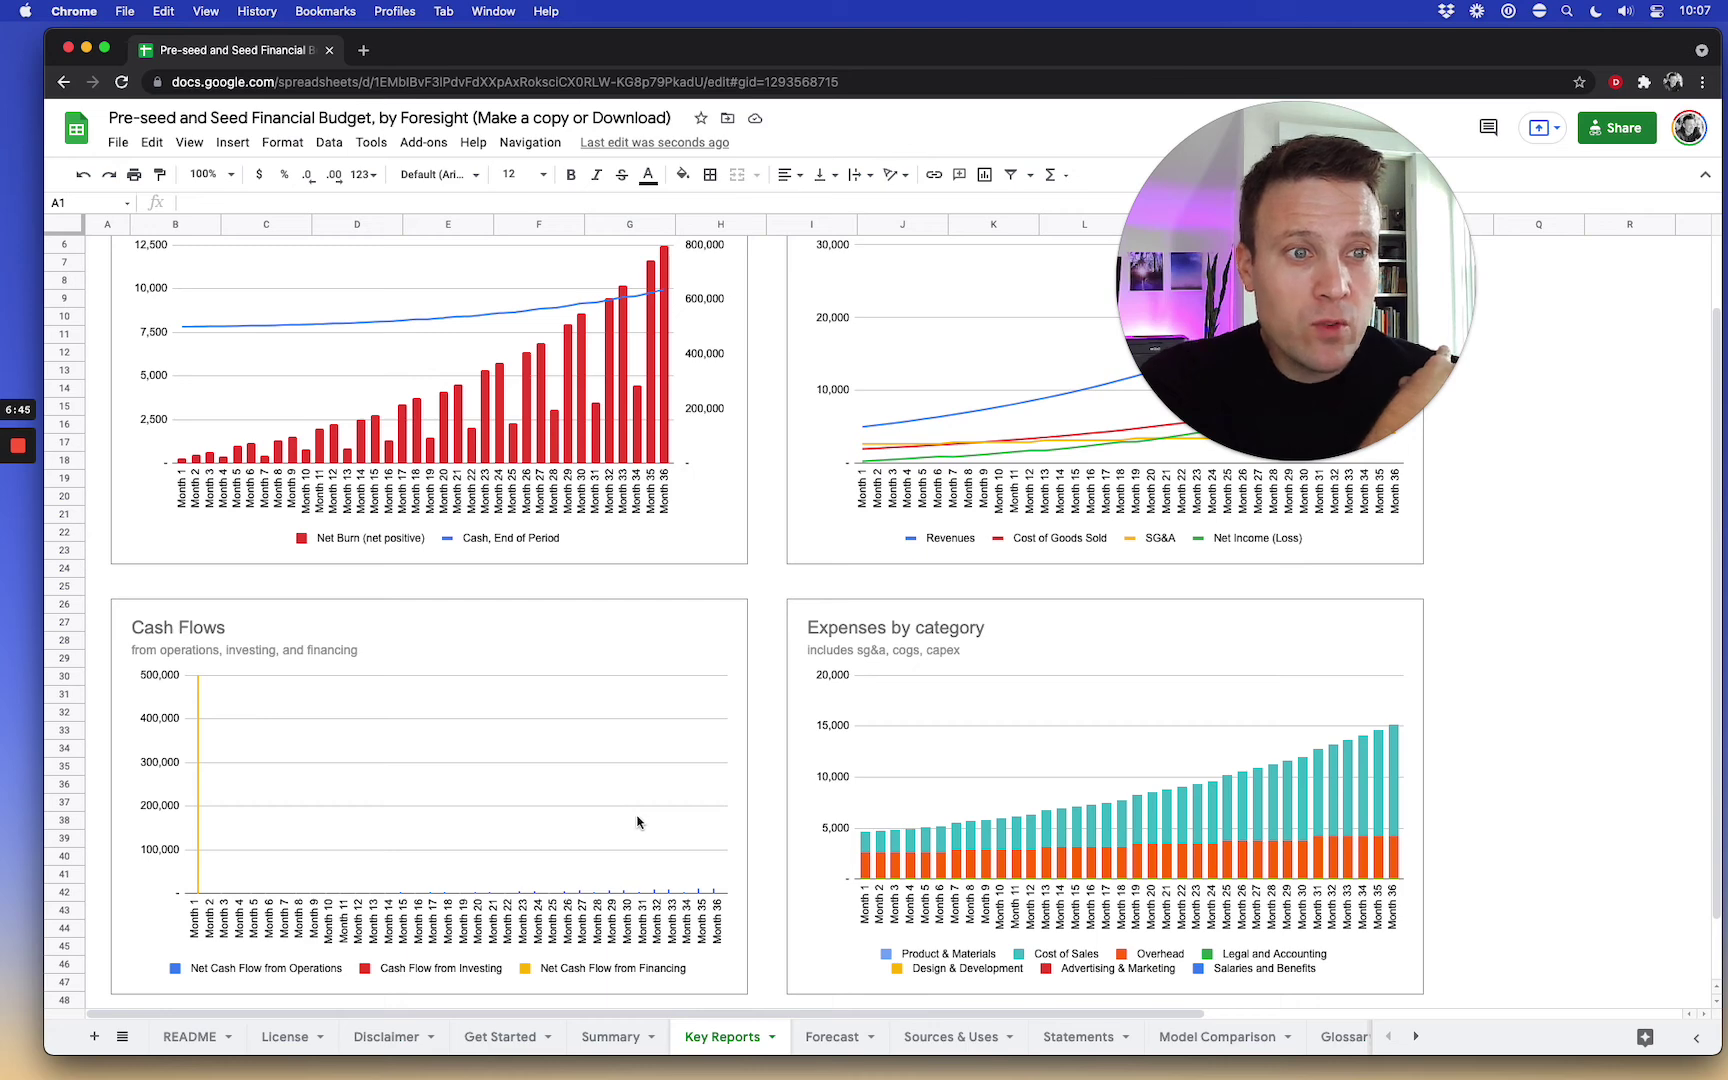
click(608, 1036)
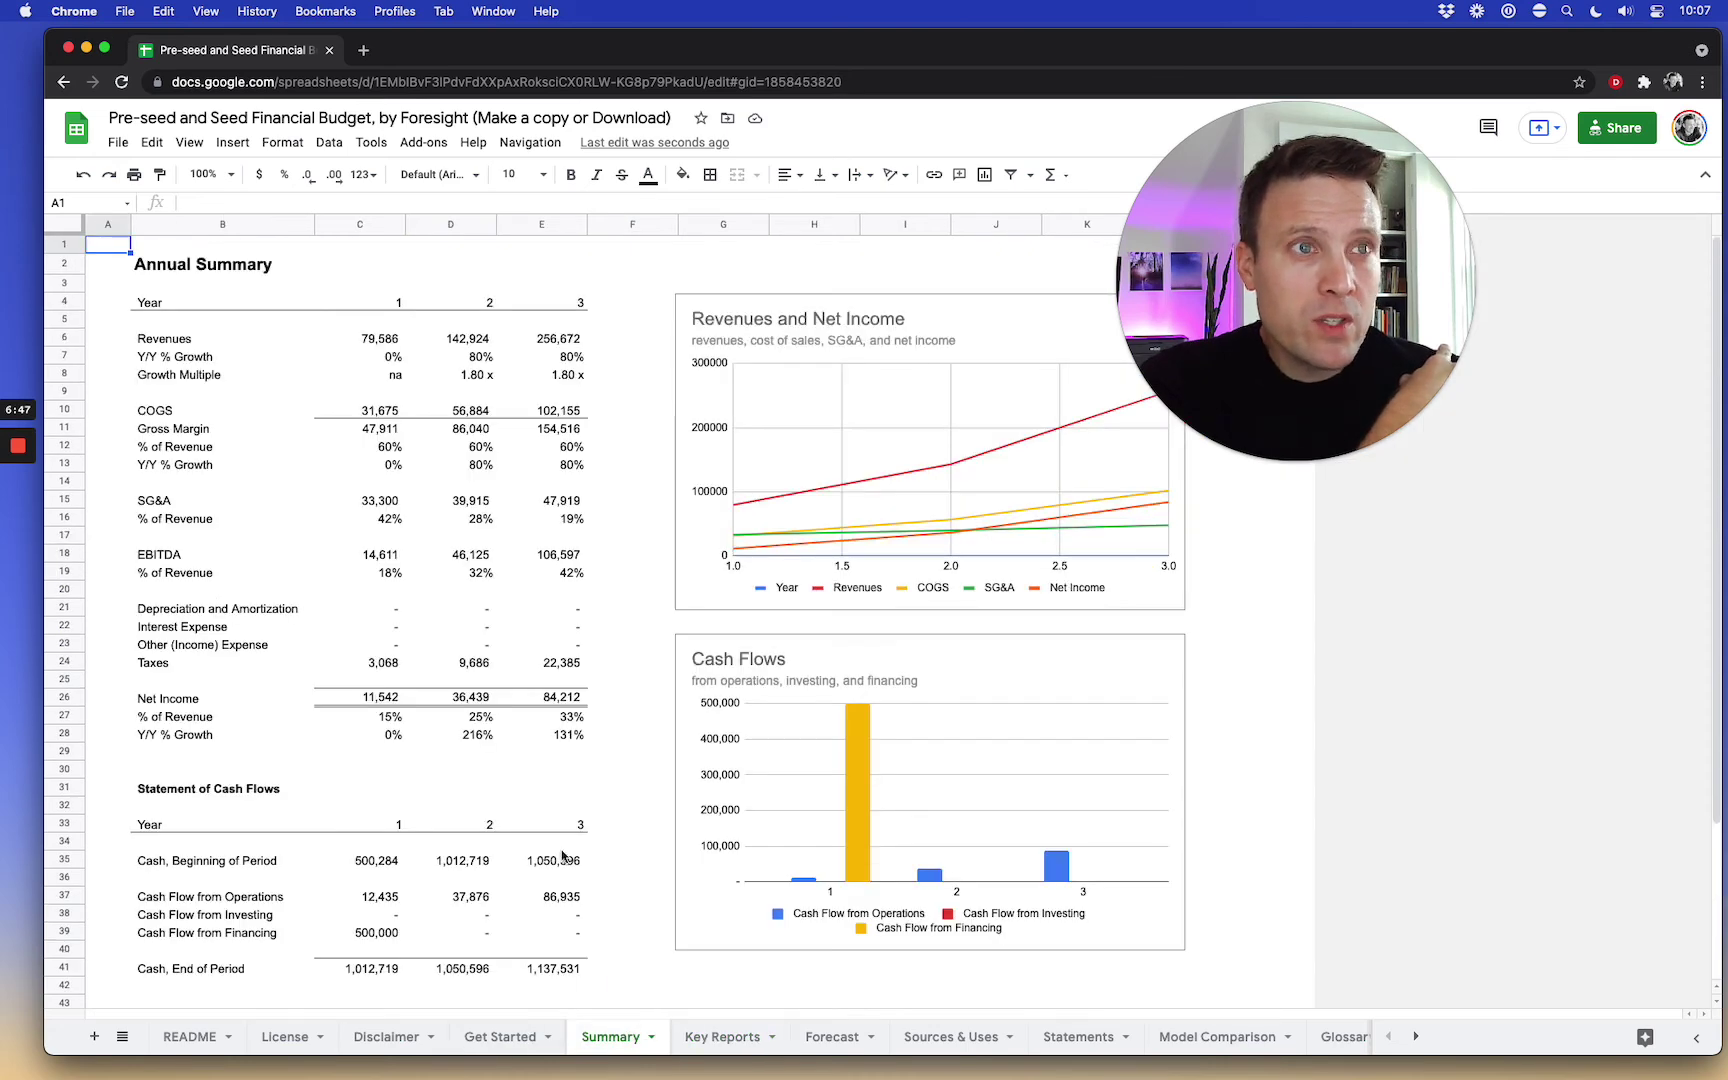
drag(372, 340, 577, 343)
drag(380, 415, 567, 416)
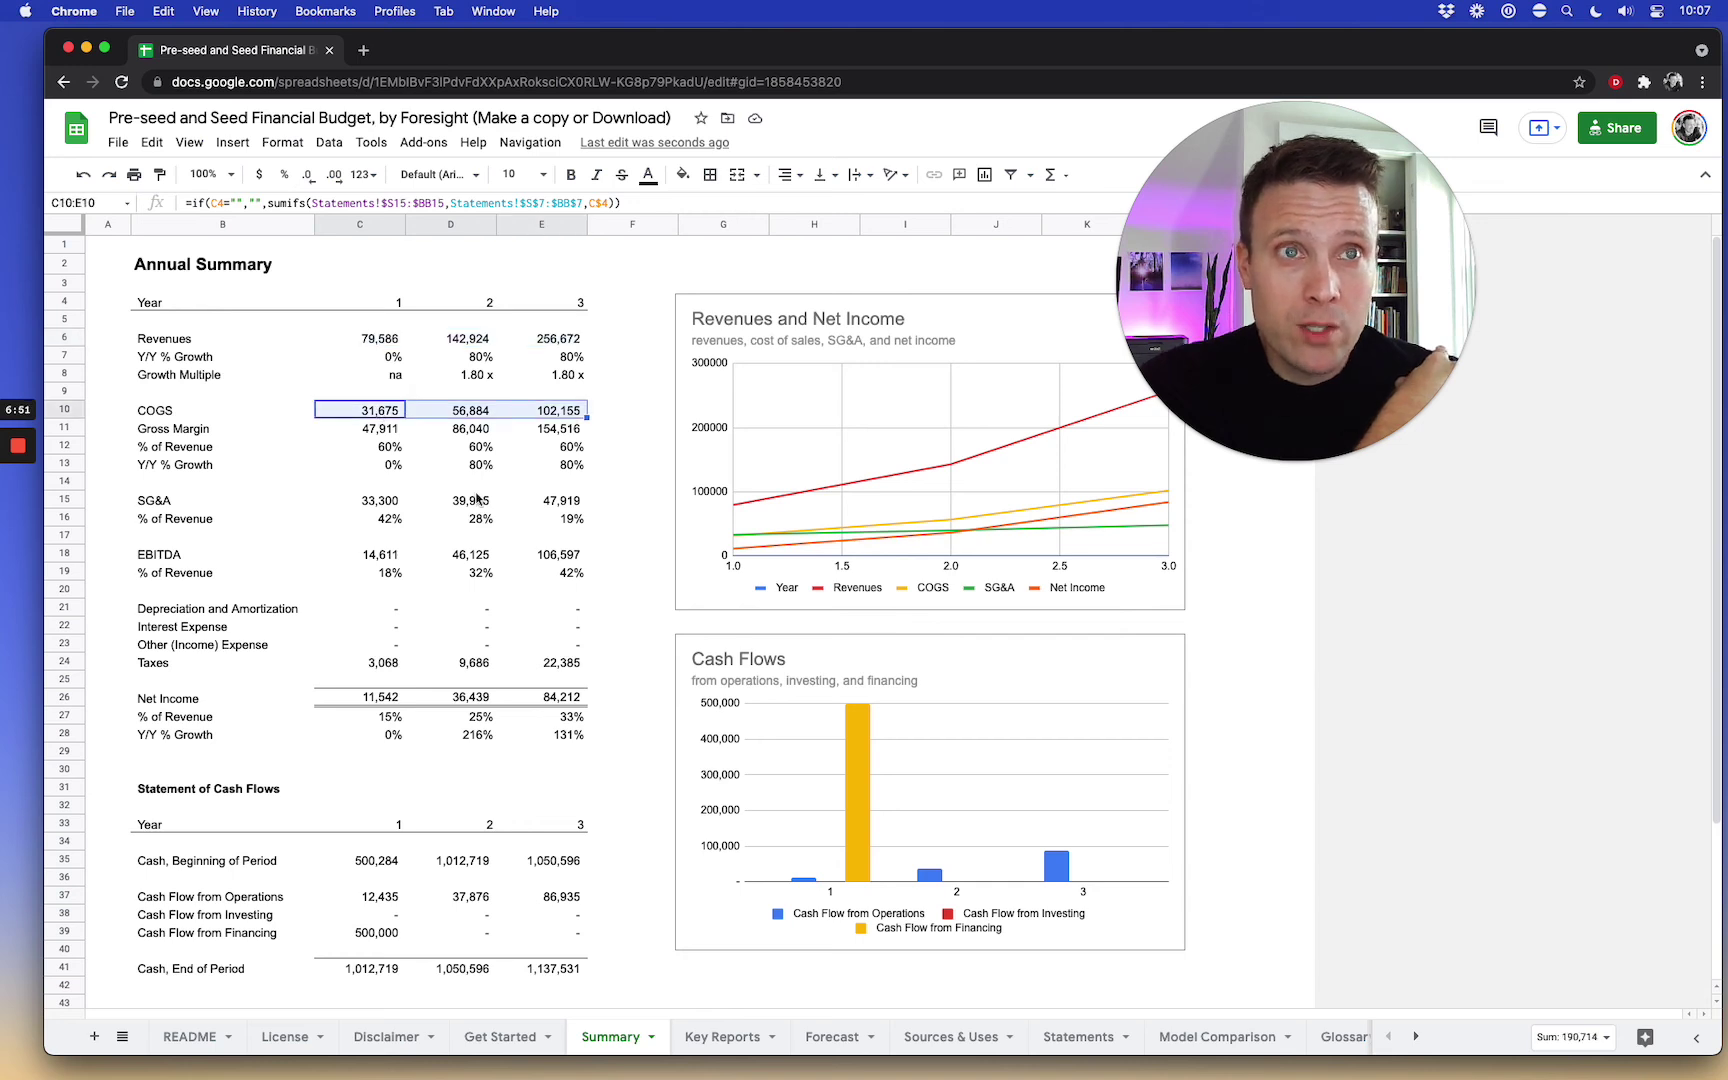
drag(370, 508, 548, 507)
Select the Net Income, Cash Flow from Operations and Cash Flow from Financing rows.
drag(365, 697, 556, 699)
scroll(518, 824, down, 2)
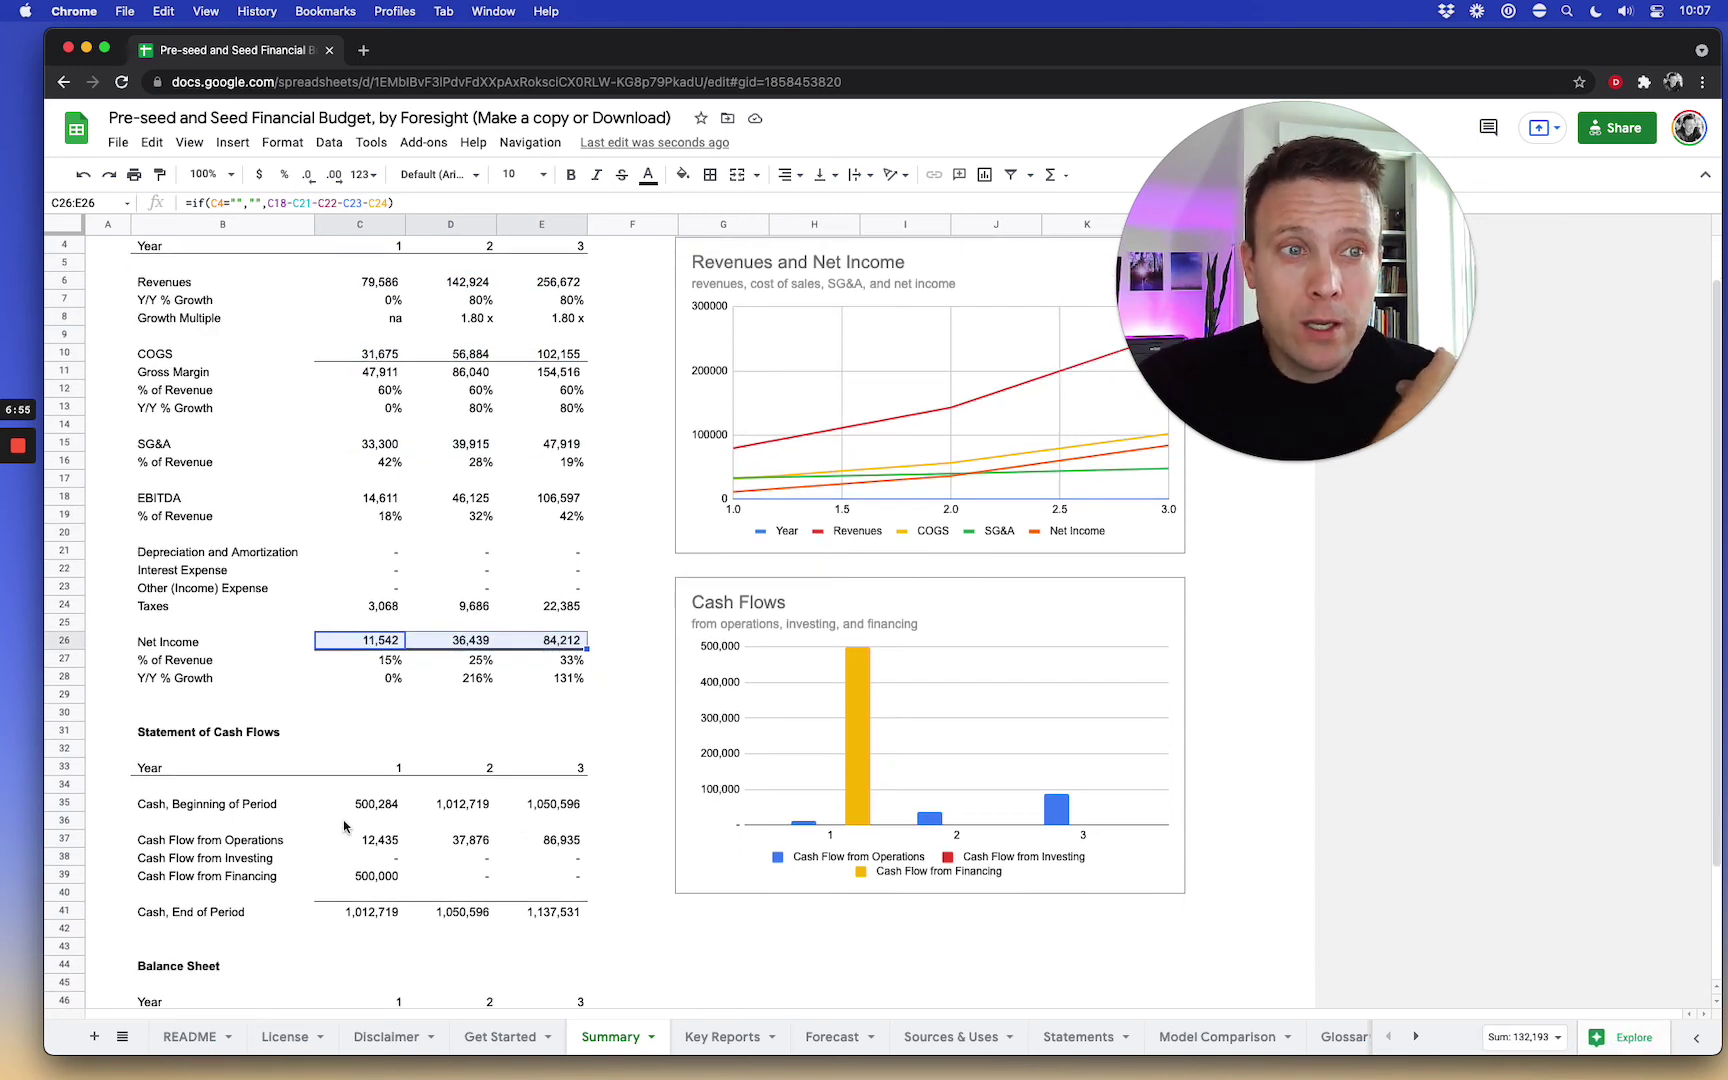
drag(170, 840, 566, 841)
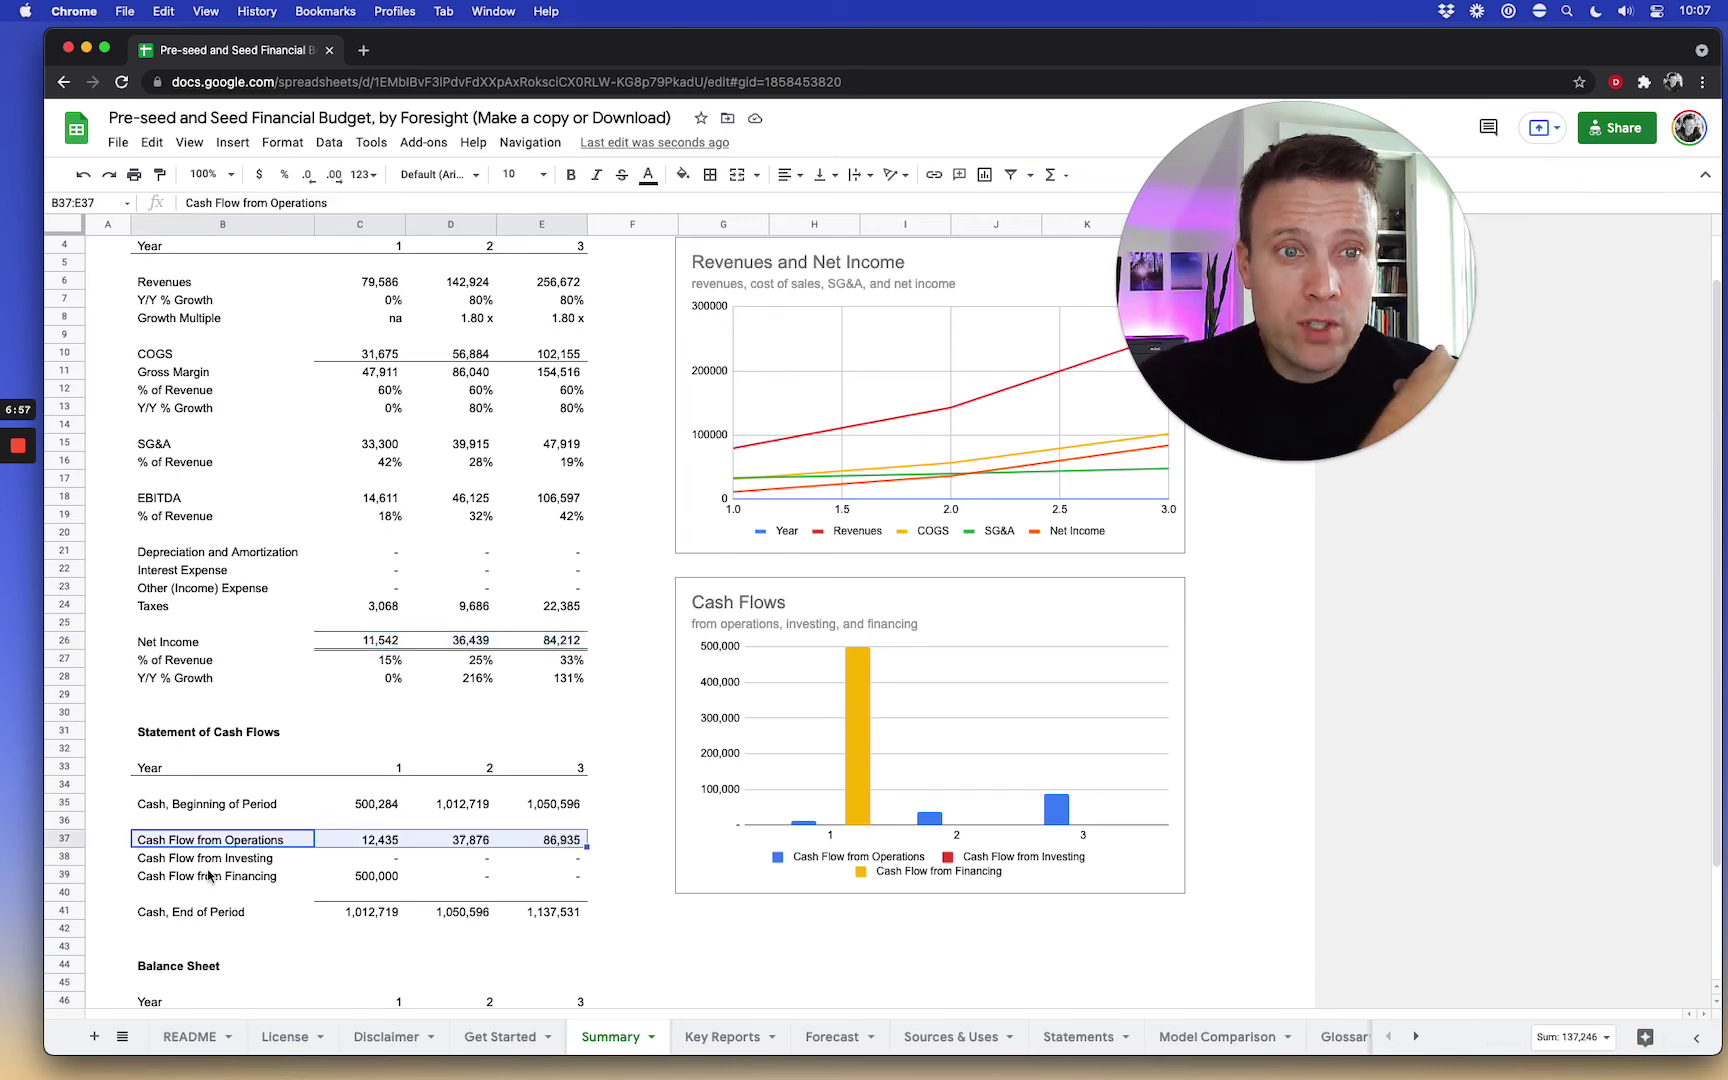
drag(207, 876, 552, 876)
scroll(574, 899, down, 3)
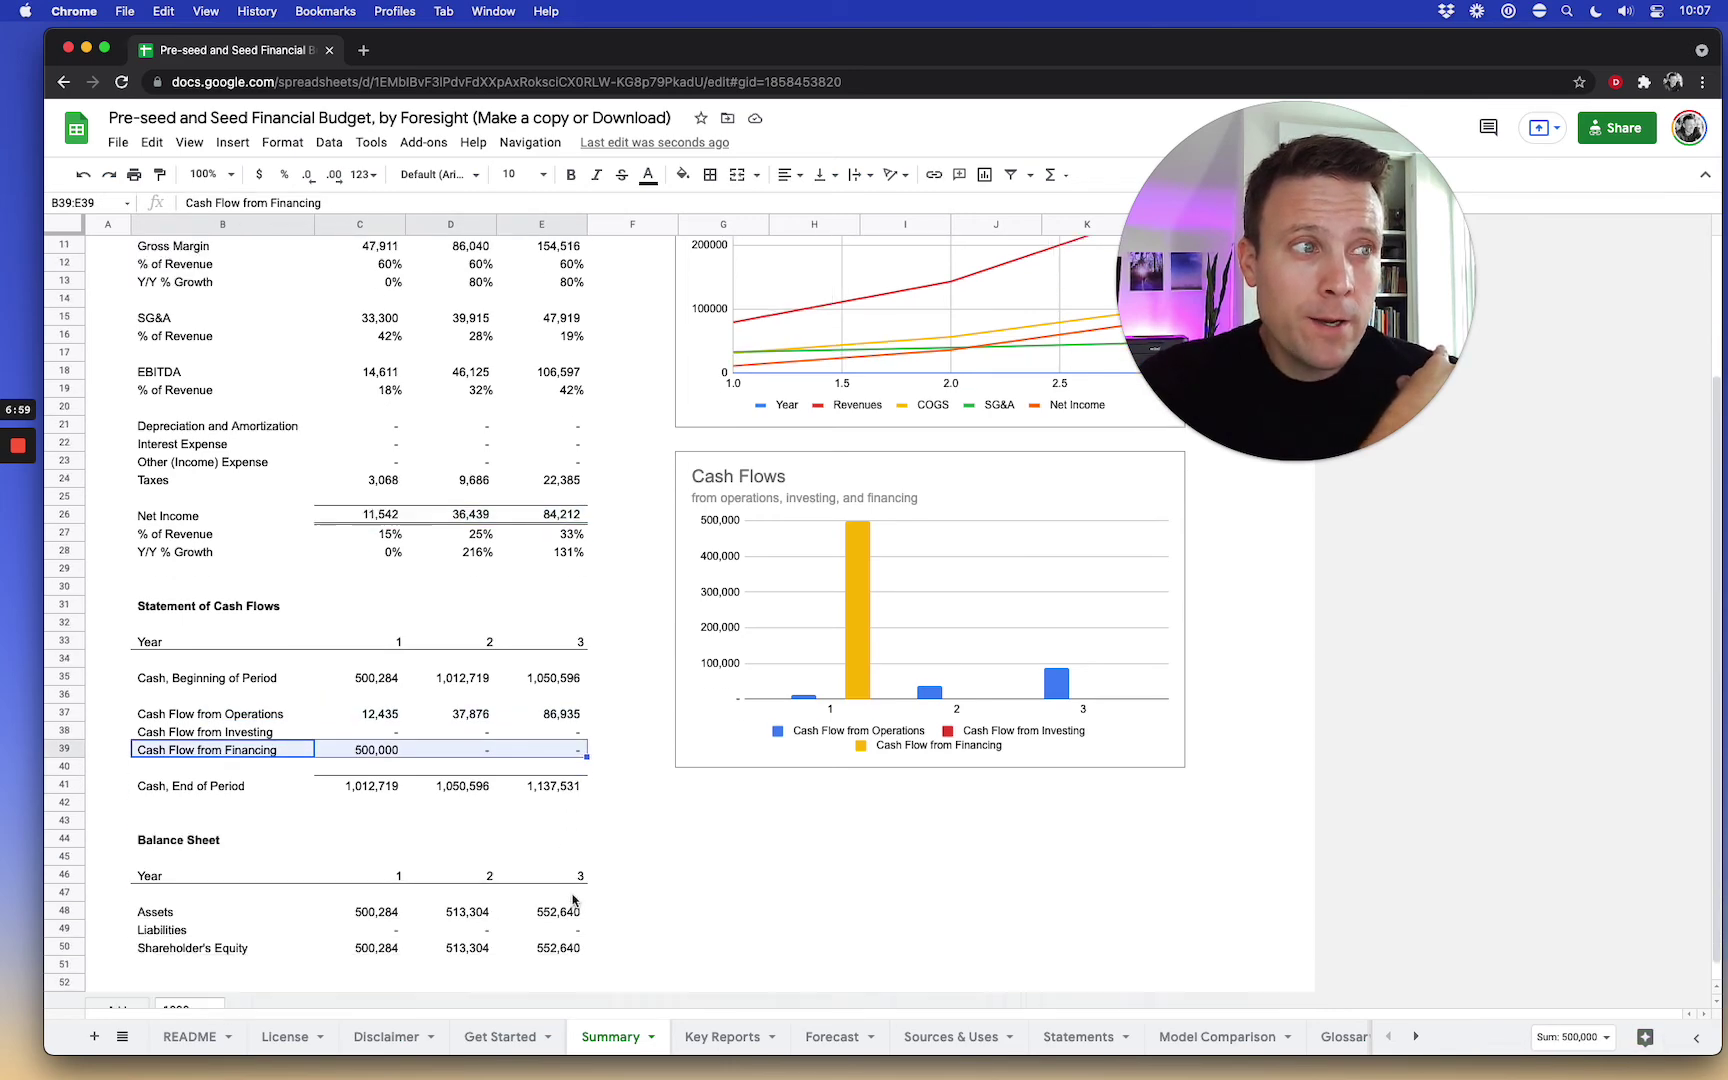
scroll(574, 899, down, 1)
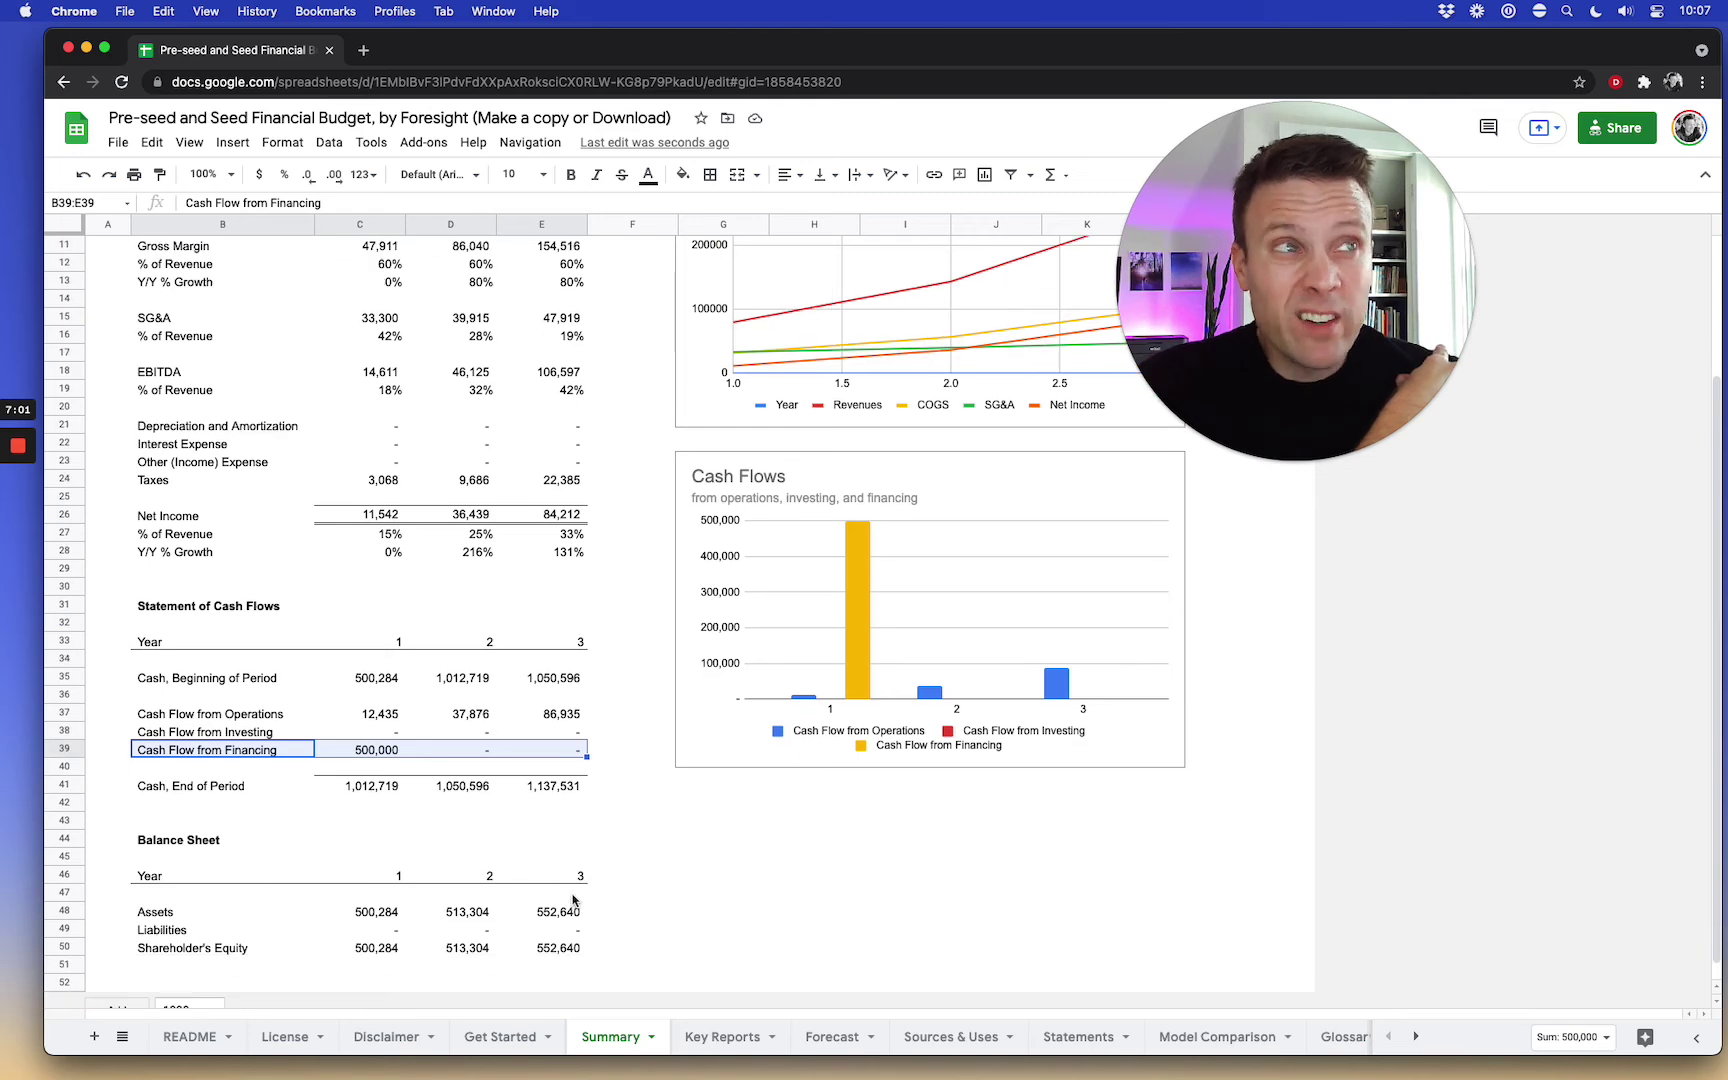
Review the Statements sheet and Key Reports charts, then go back to the Forecast sheet.
click(1078, 1036)
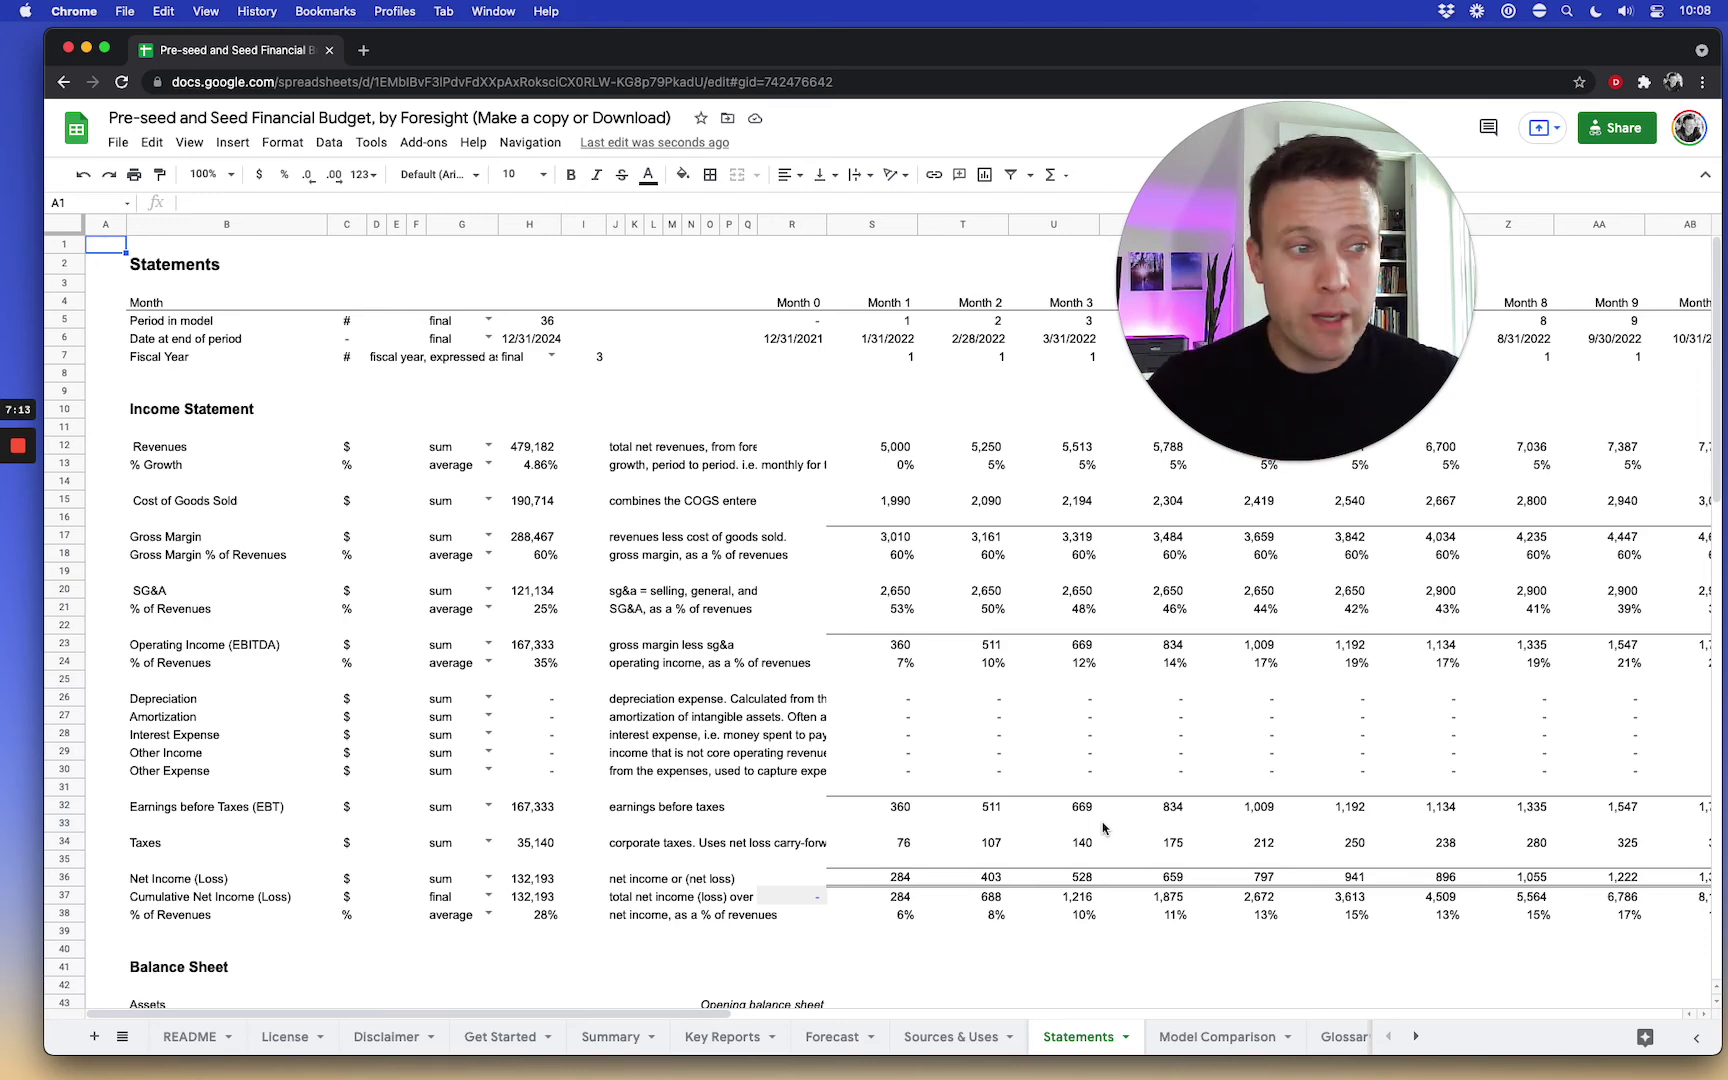
click(720, 1036)
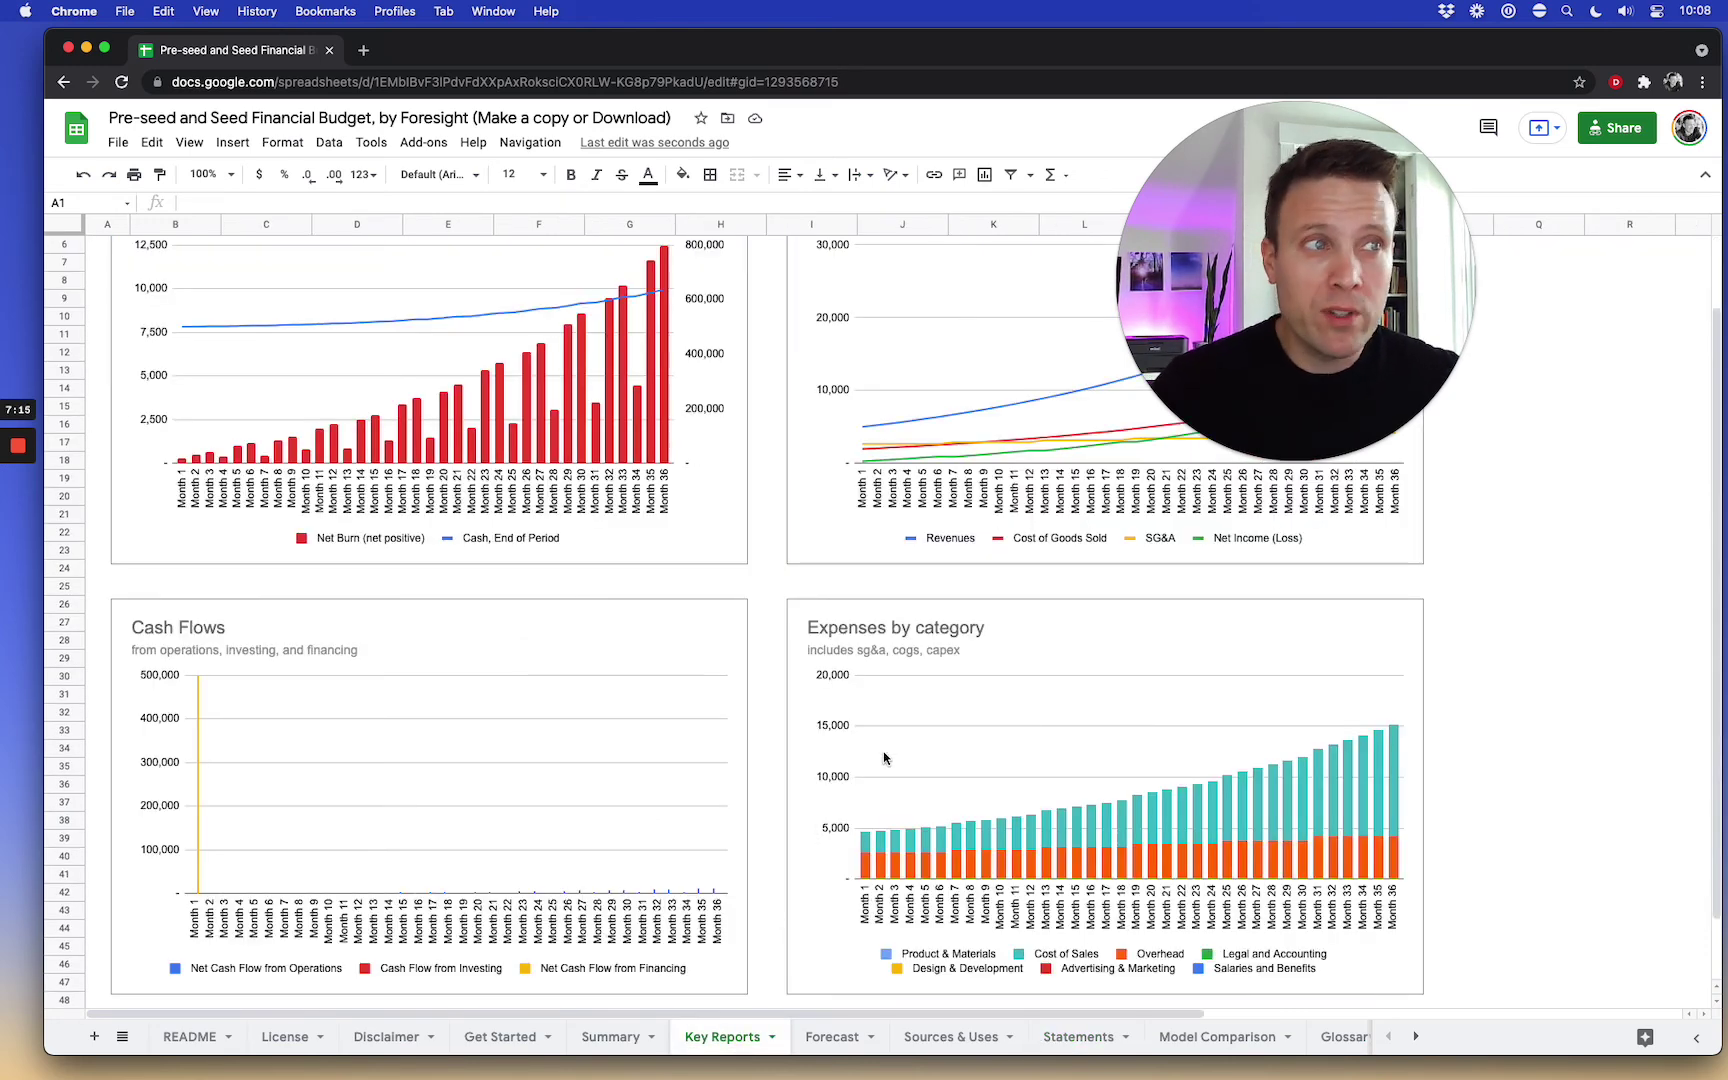
scroll(883, 757, up, 3)
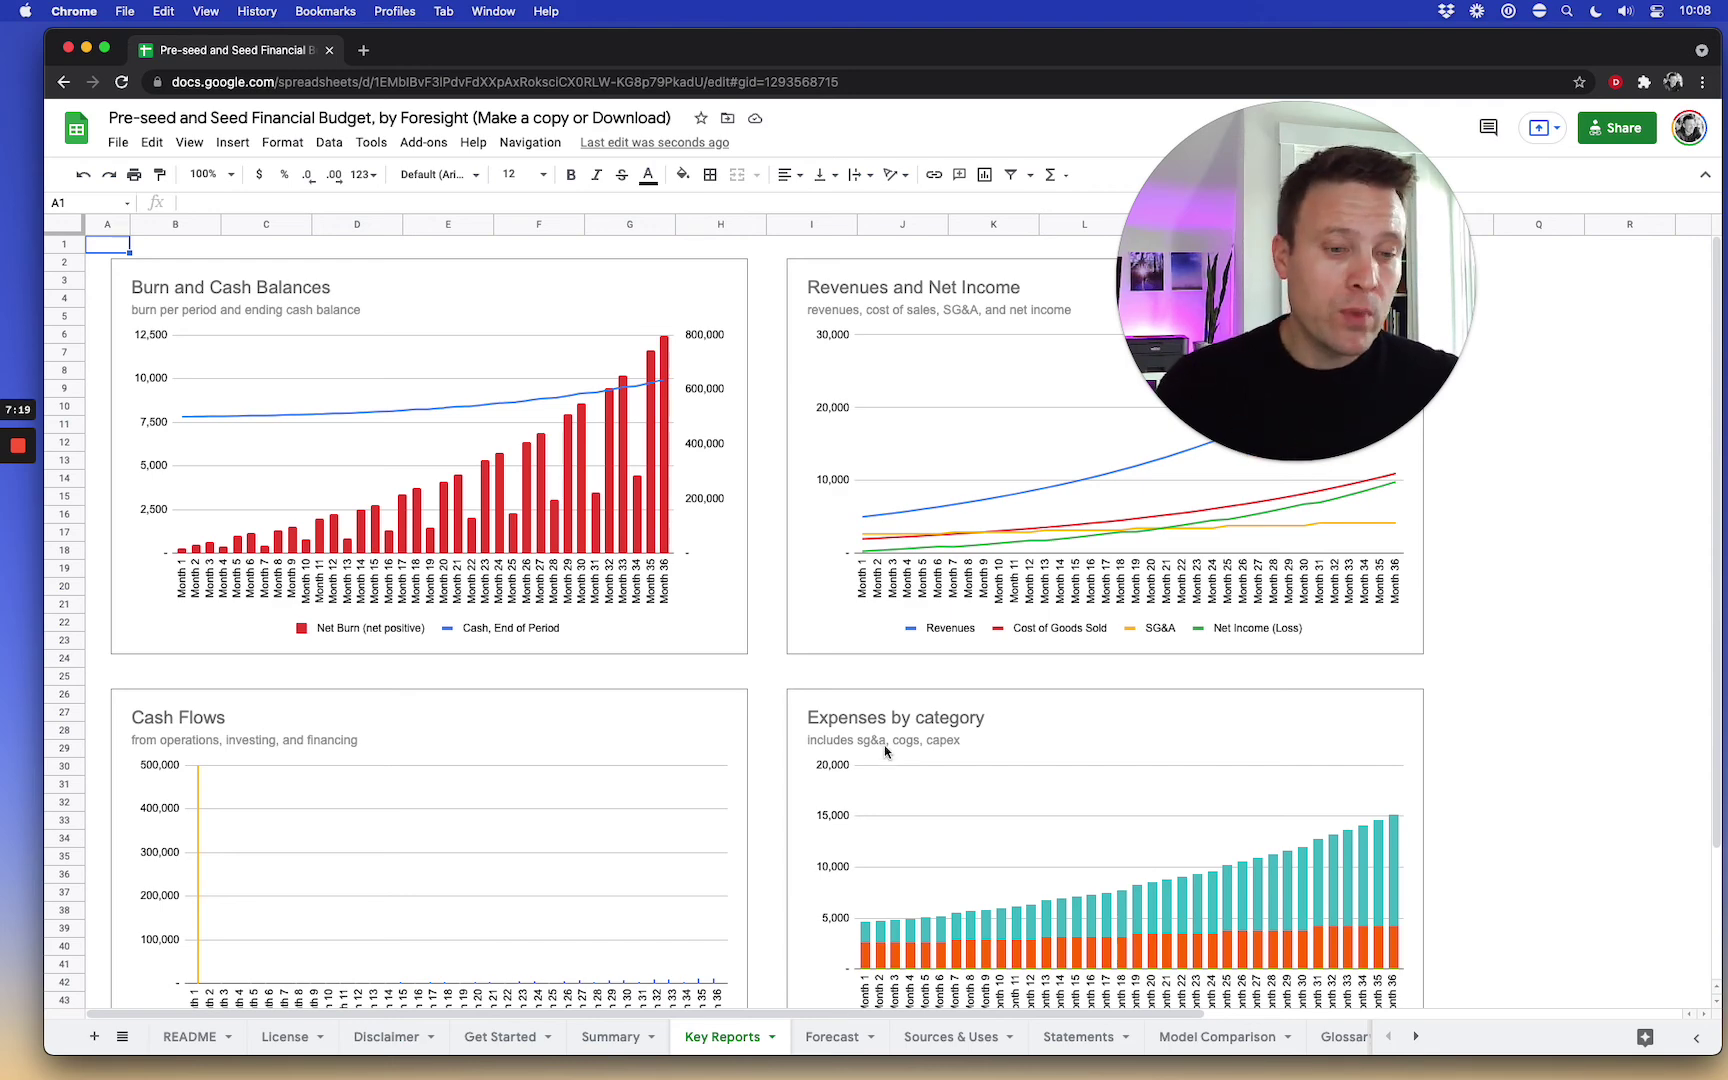
click(828, 1038)
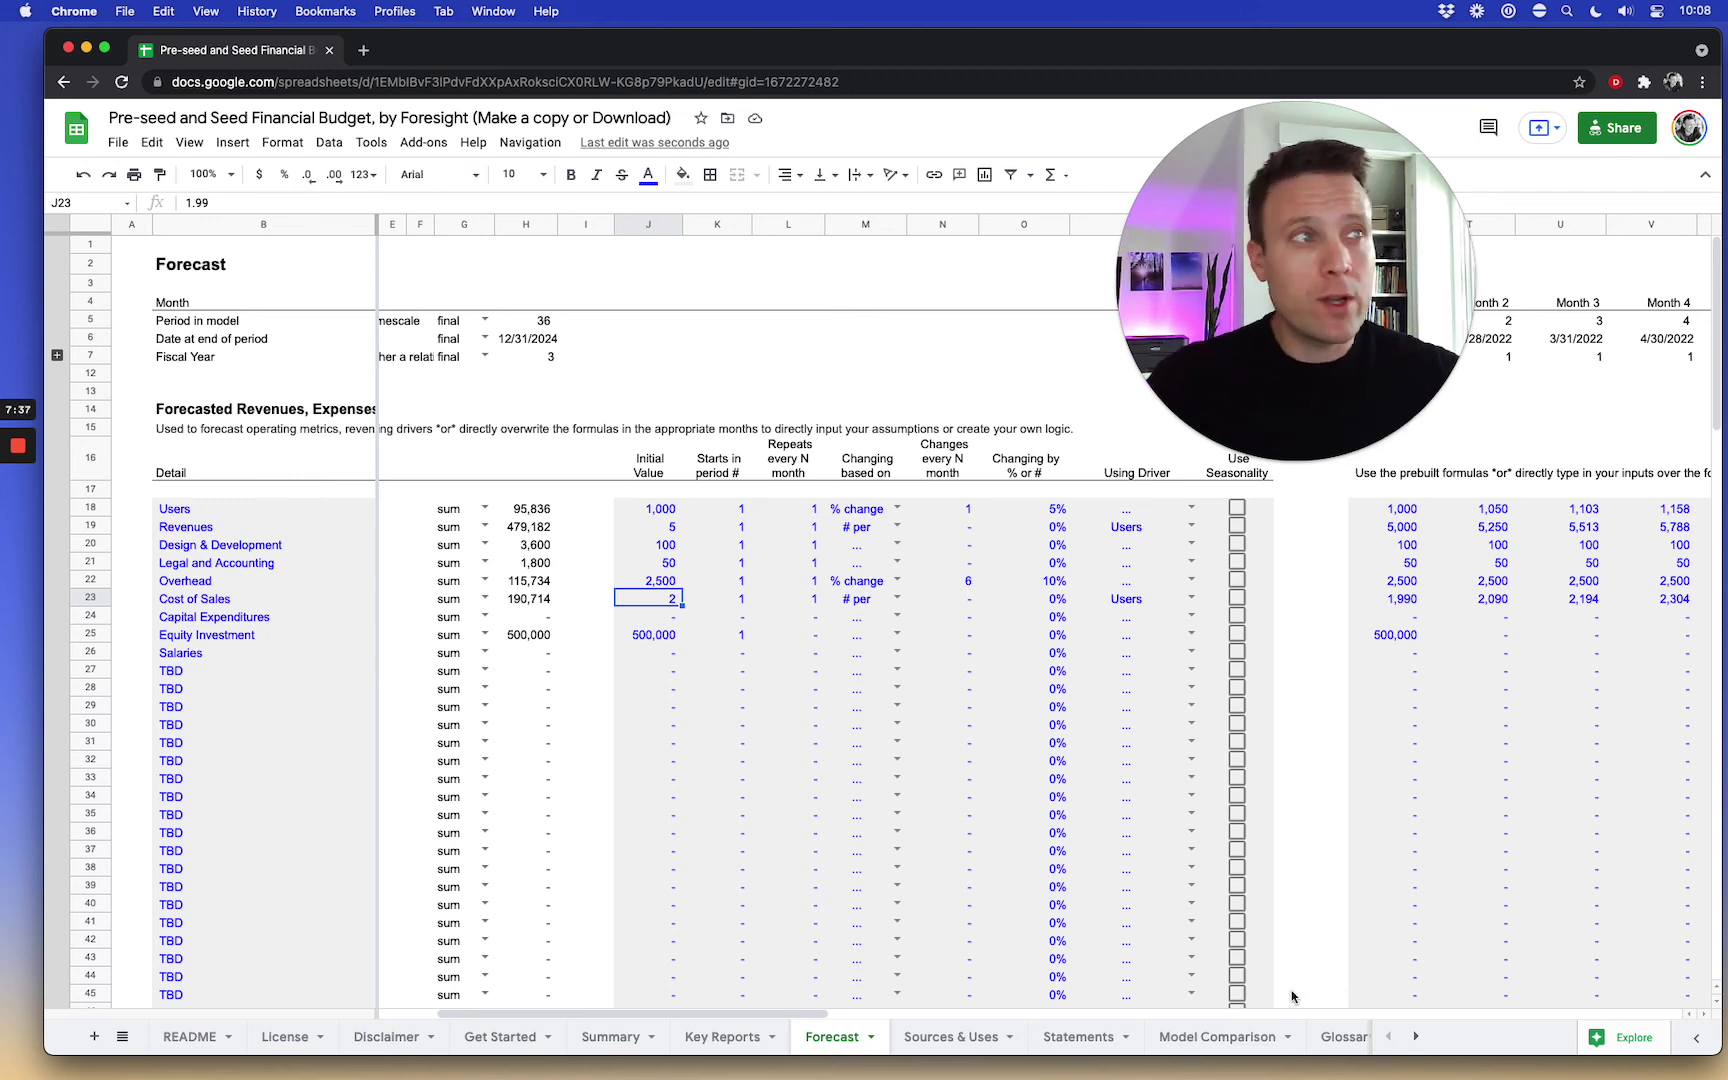
Type Salaries of 500 in Month 1 (S26) and 1,500 in Month 3 (U26), replacing the formulas.
scroll(1346, 997, right, 5)
scroll(1346, 997, right, 1)
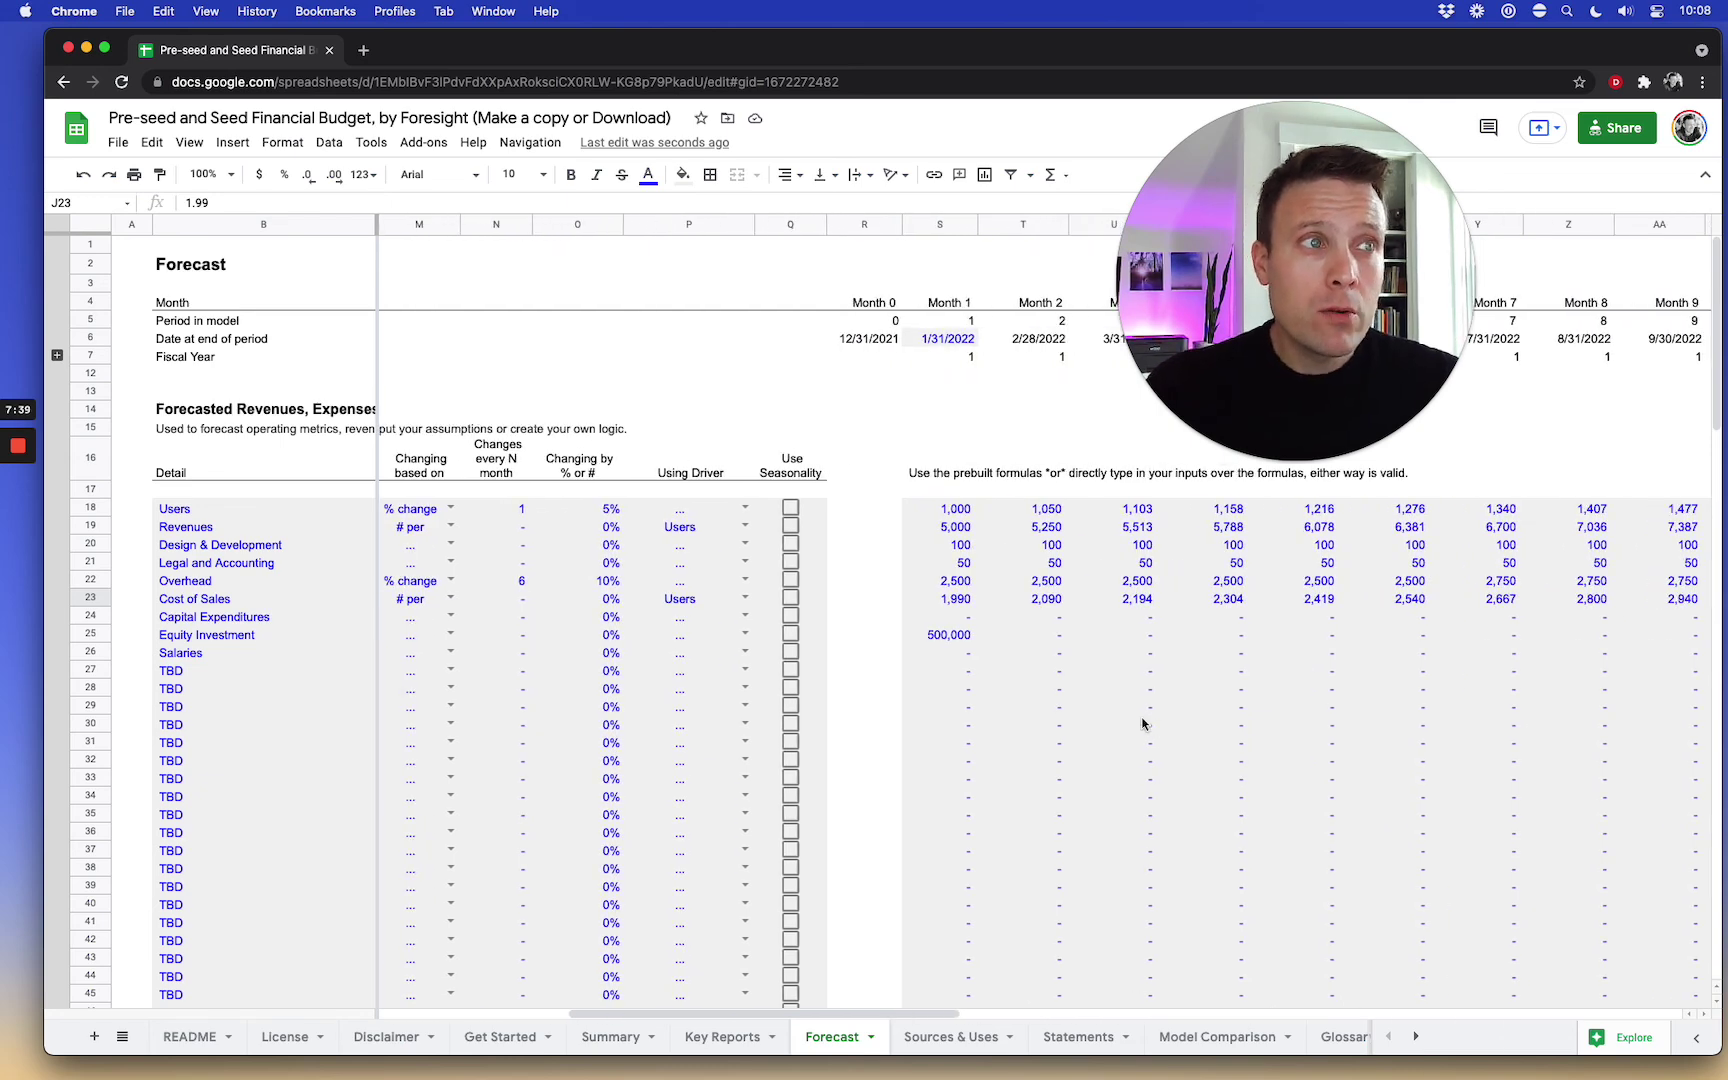
click(957, 655)
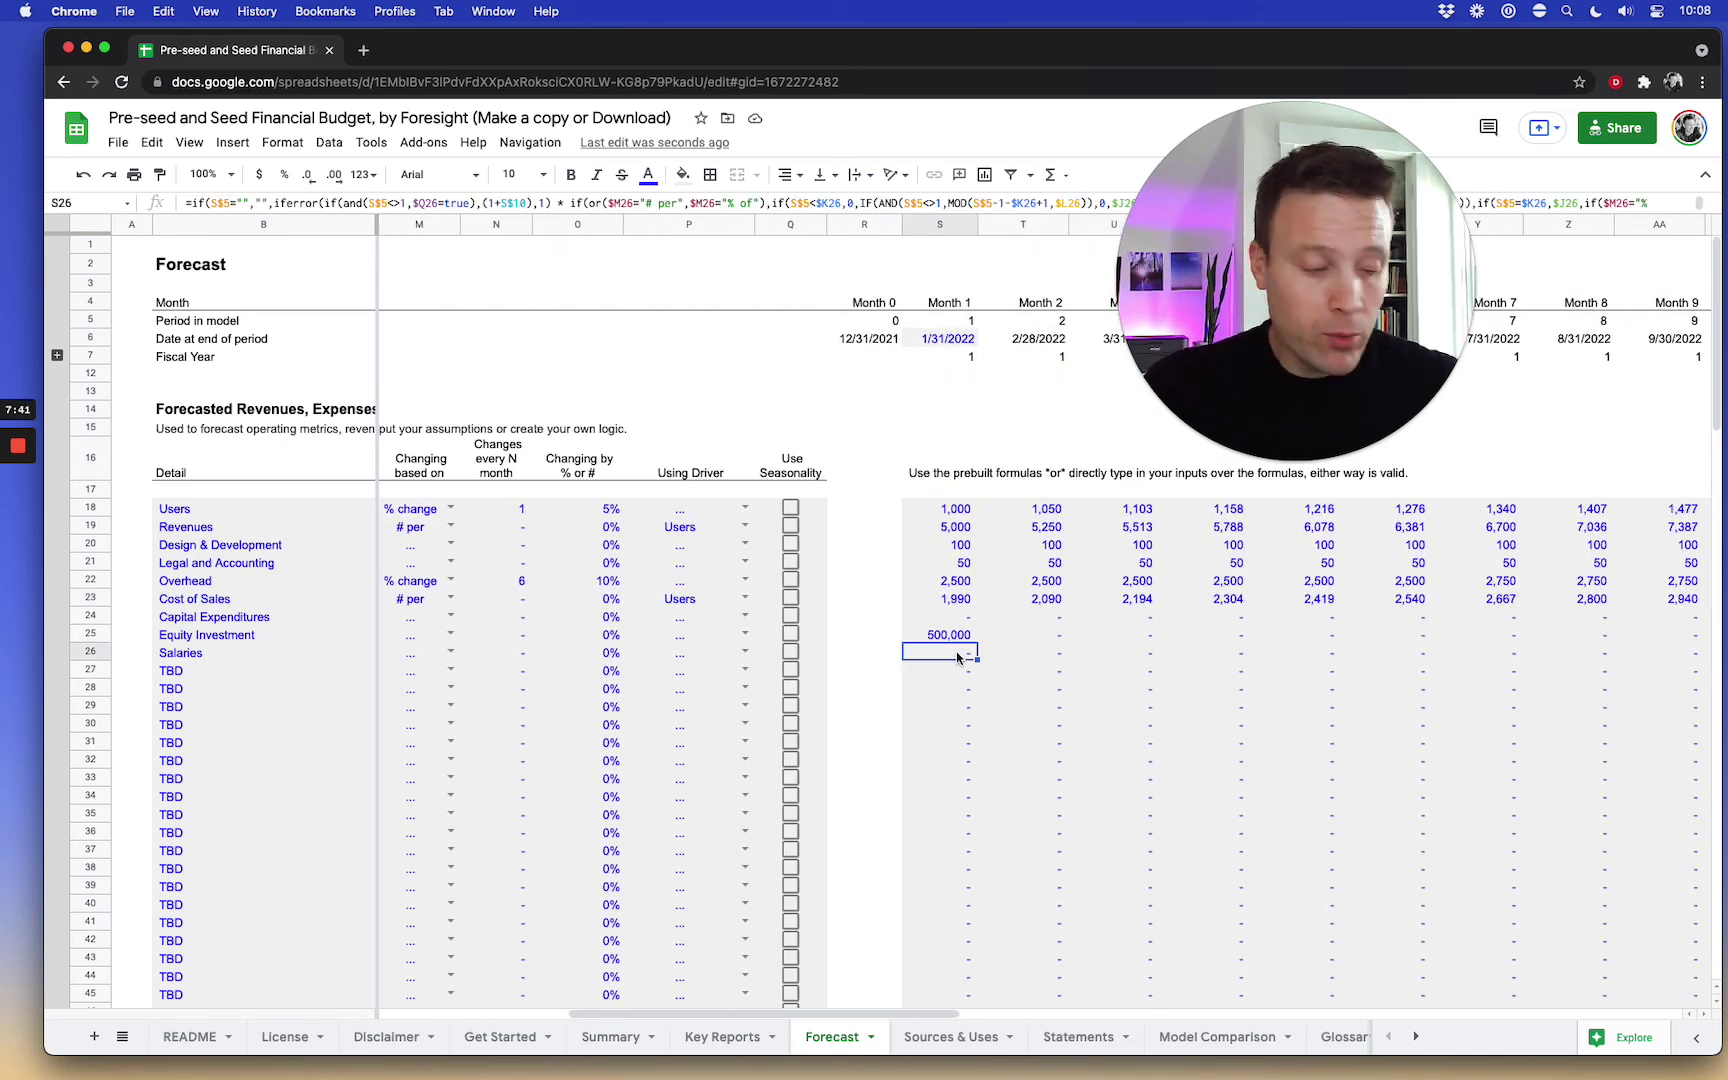
text(500)
key(Tab)
key(Tab)
text(1500)
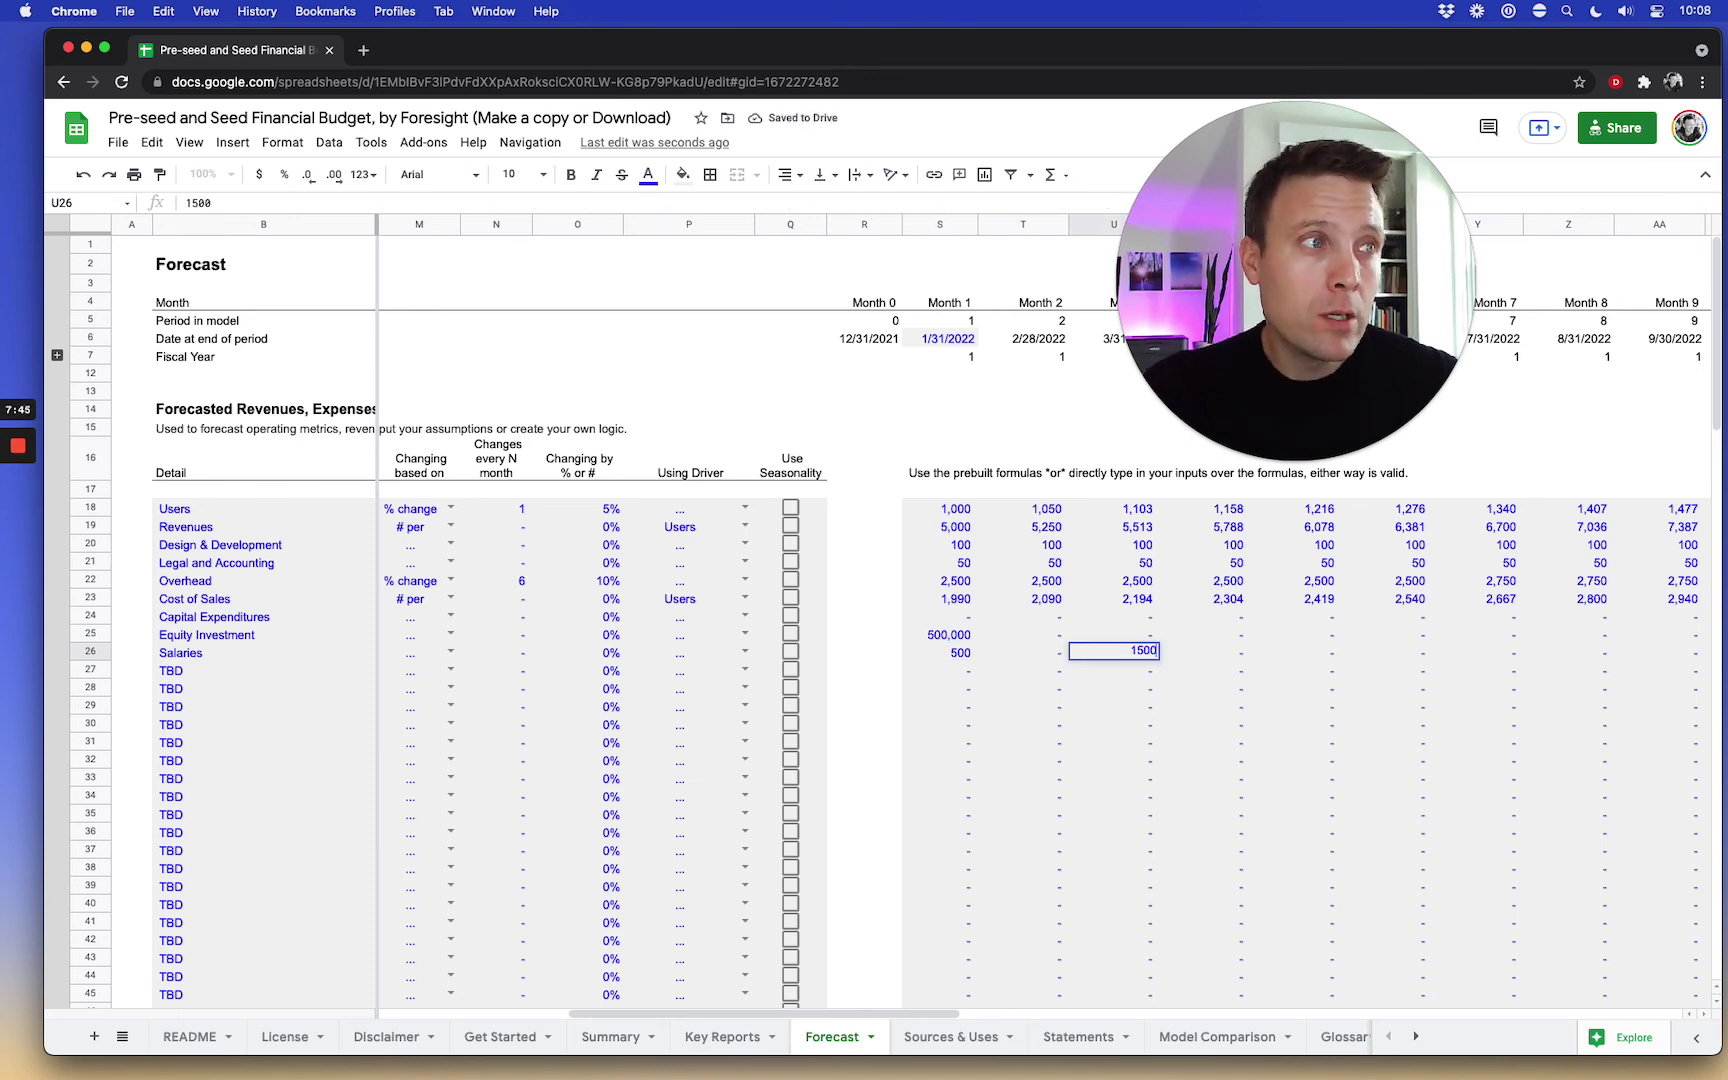
key(Return)
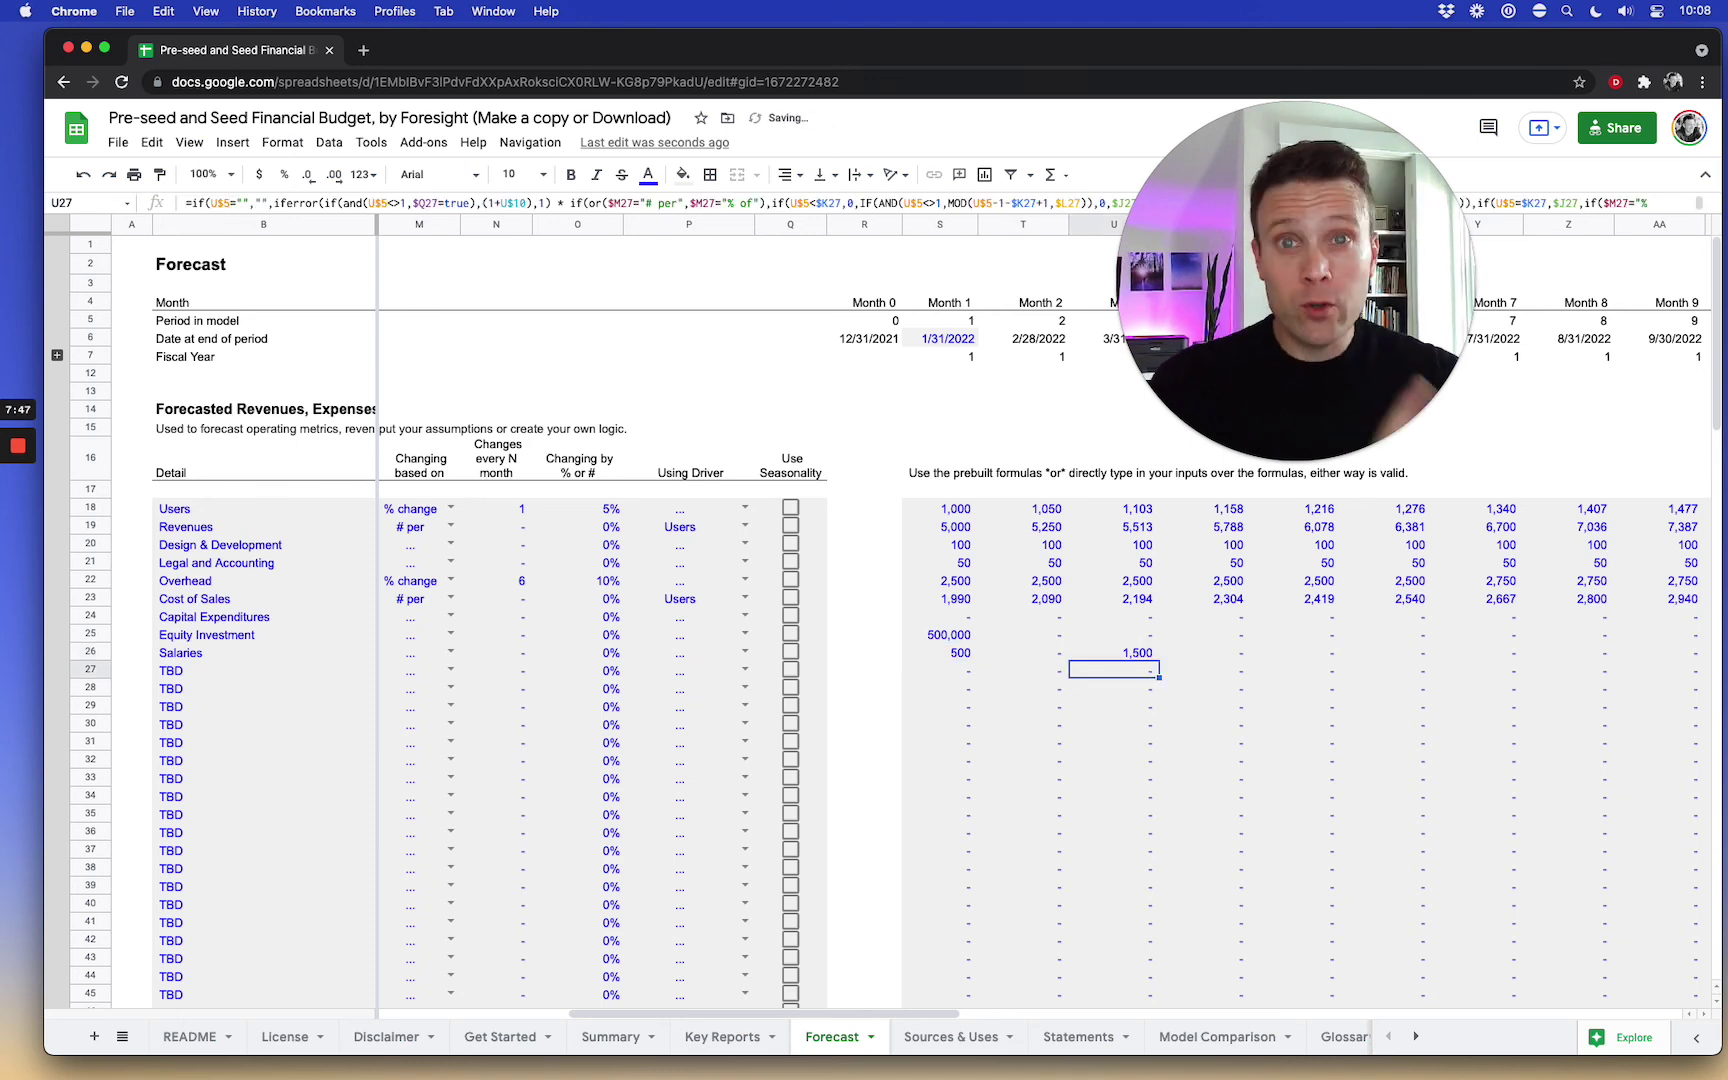
key(Left)
key(Left)
text(=)
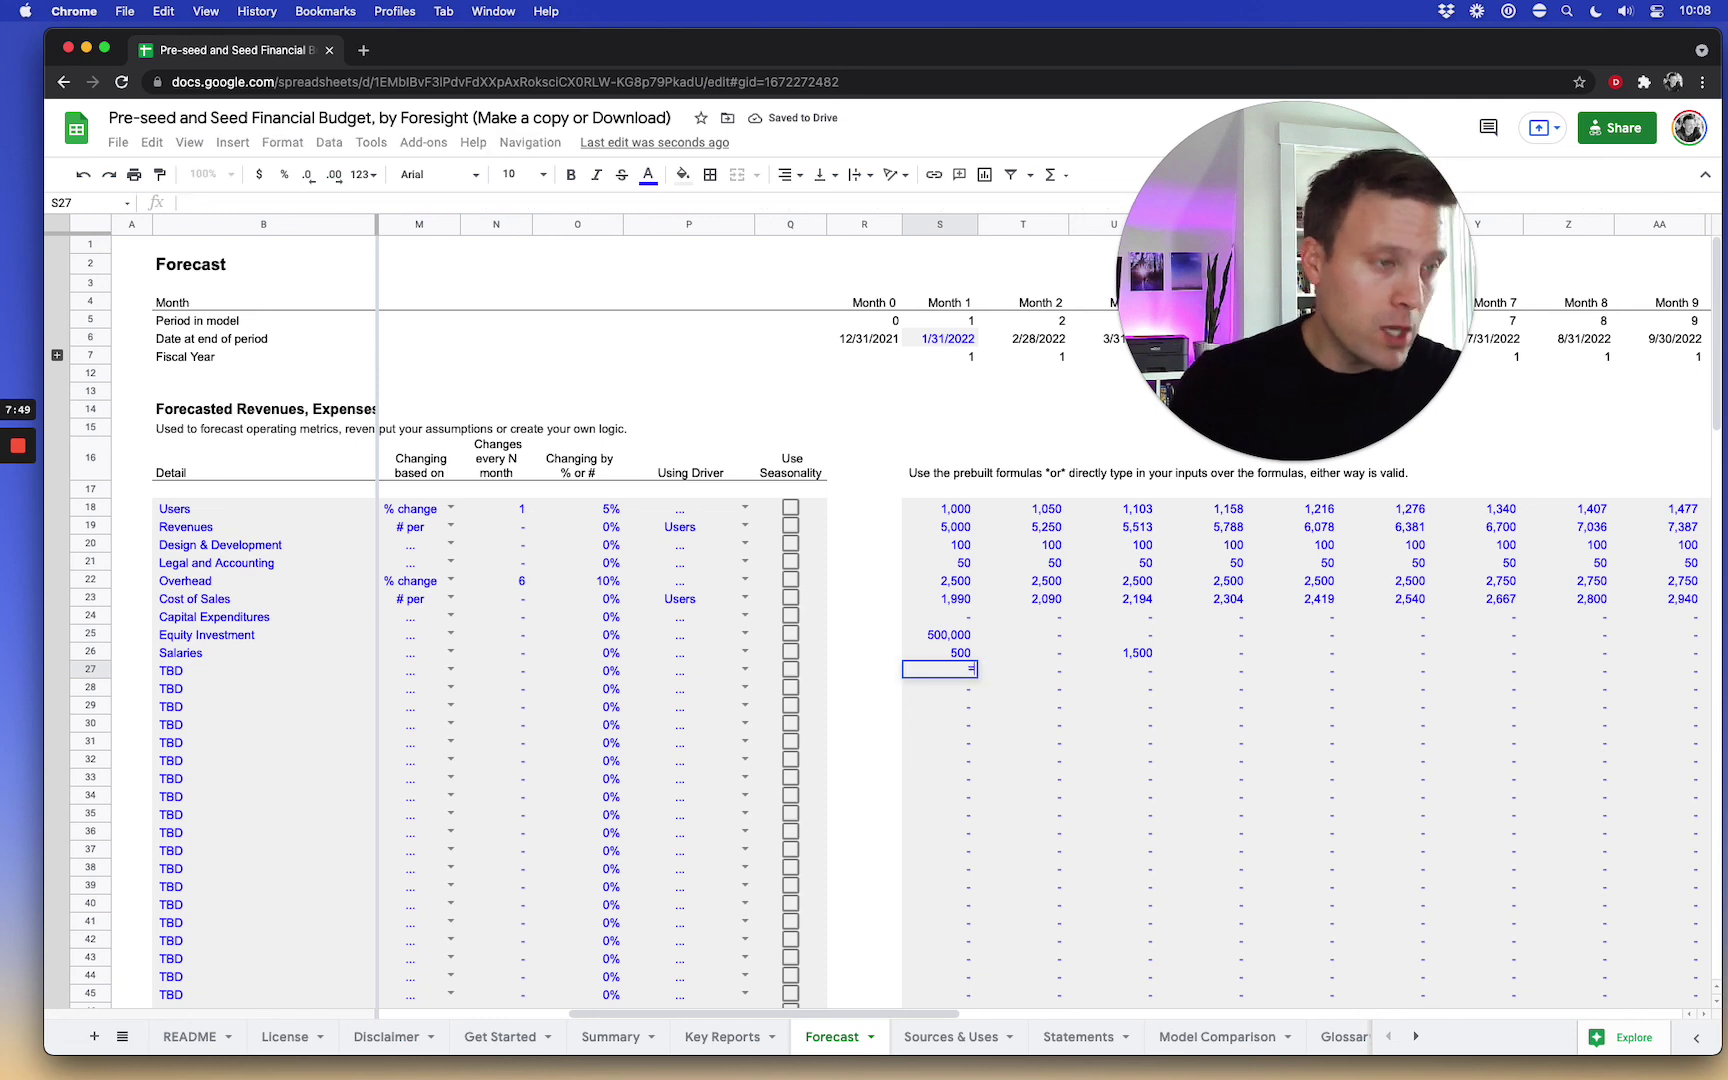